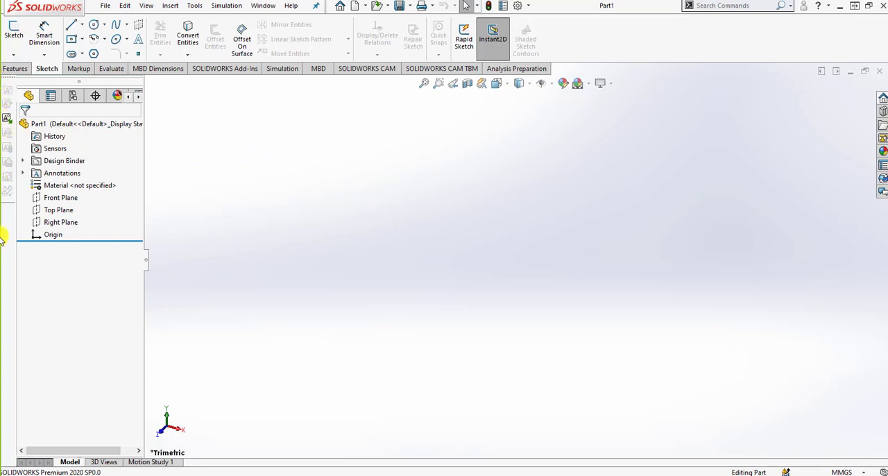
- Float the Blocks toolbar over the graphics area and start a sketch on the Front Plane
{"action": "left_click_drag", "start_coordinate": [7, 78], "coordinate": [653, 124]}
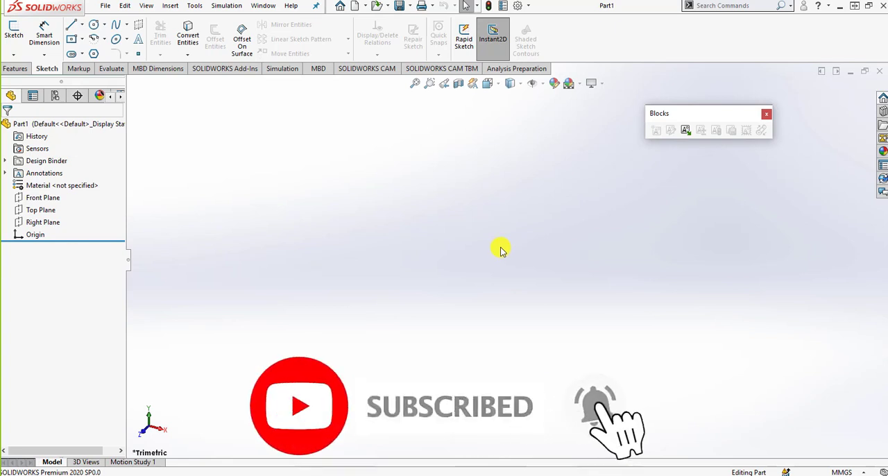
{"action": "left_click", "coordinate": [14, 31]}
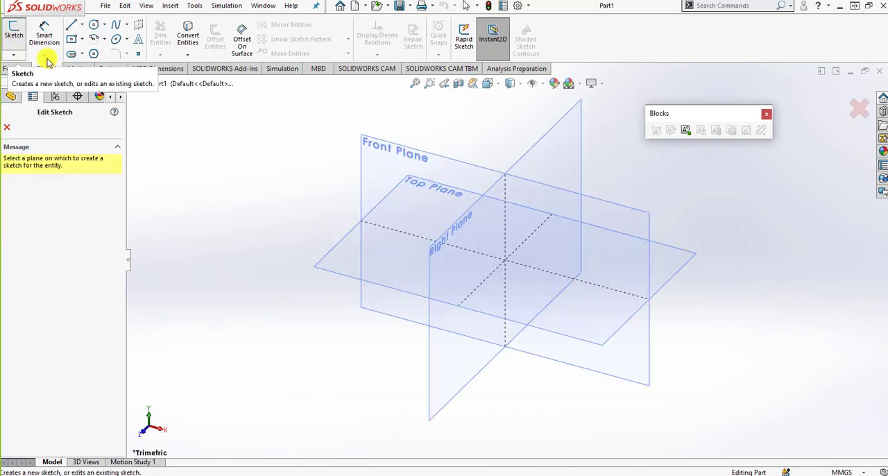
{"action": "left_click", "coordinate": [368, 165]}
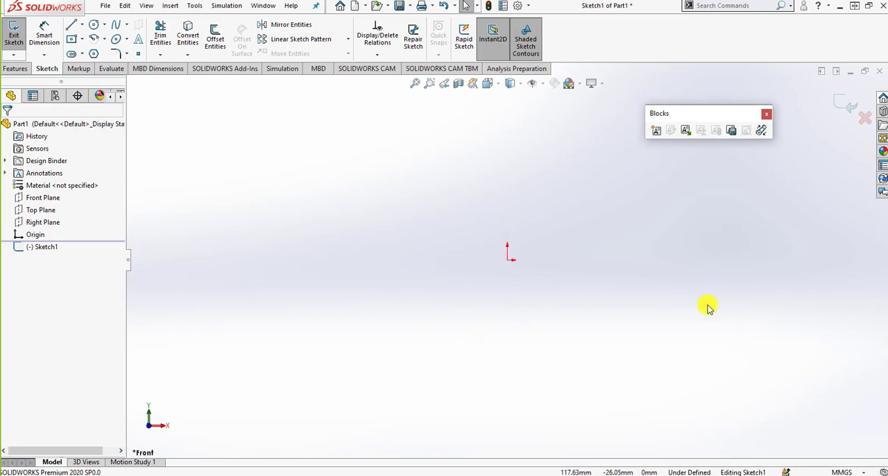
- Sketch a center rectangle about 284 mm by 125 mm centred on the origin
{"action": "left_click", "coordinate": [74, 40]}
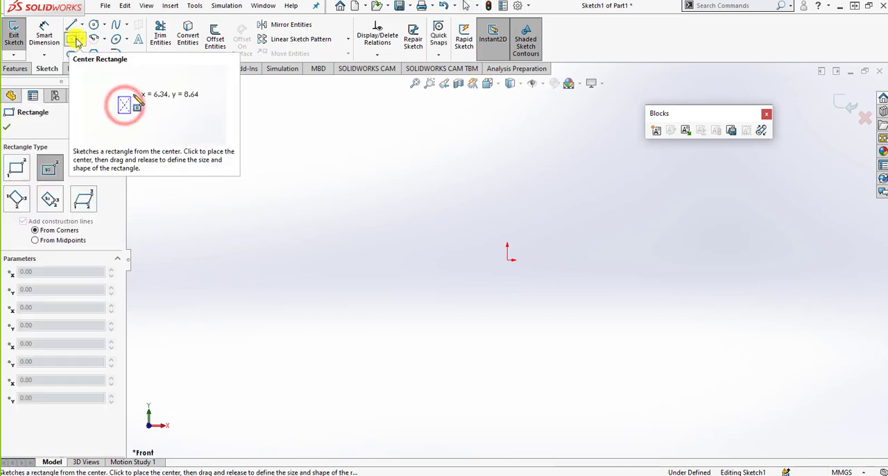
{"action": "left_click", "coordinate": [506, 260]}
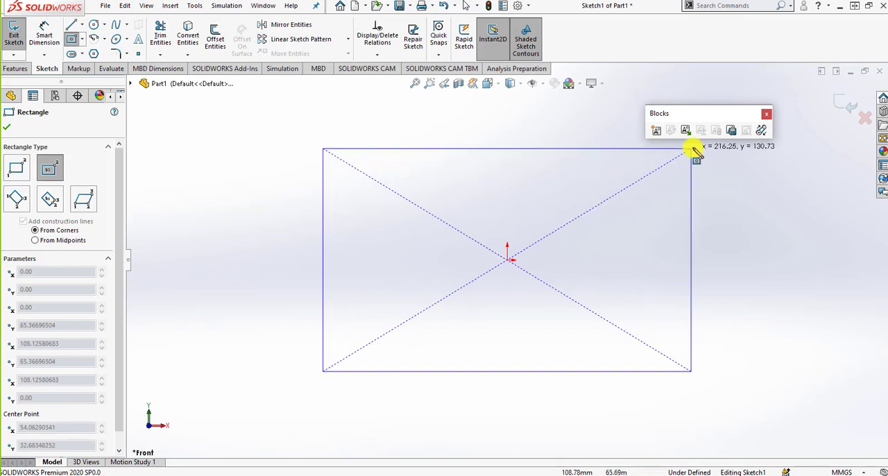
{"action": "left_click", "coordinate": [750, 153]}
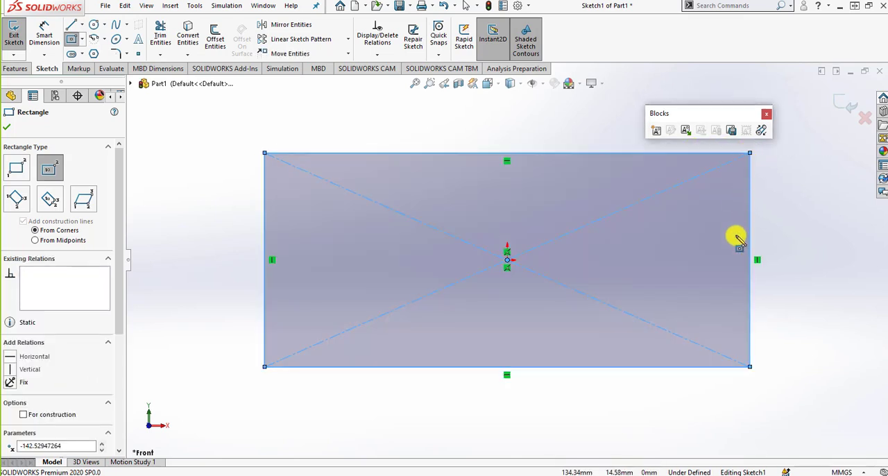
- Dimension the rectangle's height as 125 mm and its width as 295 mm
{"action": "left_click", "coordinate": [43, 38]}
{"action": "left_click", "coordinate": [264, 323]}
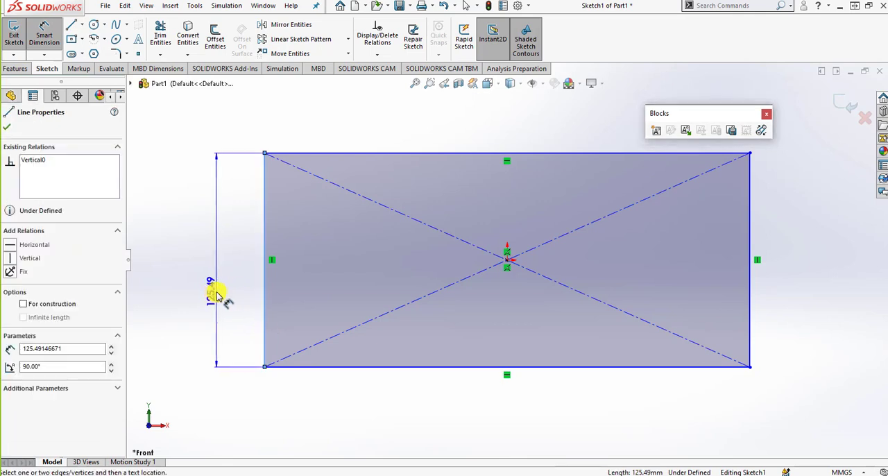
{"action": "left_click", "coordinate": [217, 295]}
{"action": "type", "text": "100"}
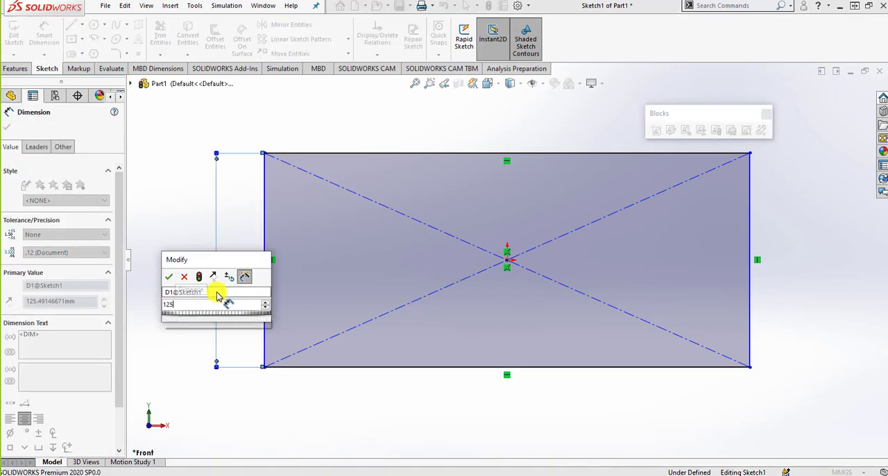
{"action": "key", "text": "Return"}
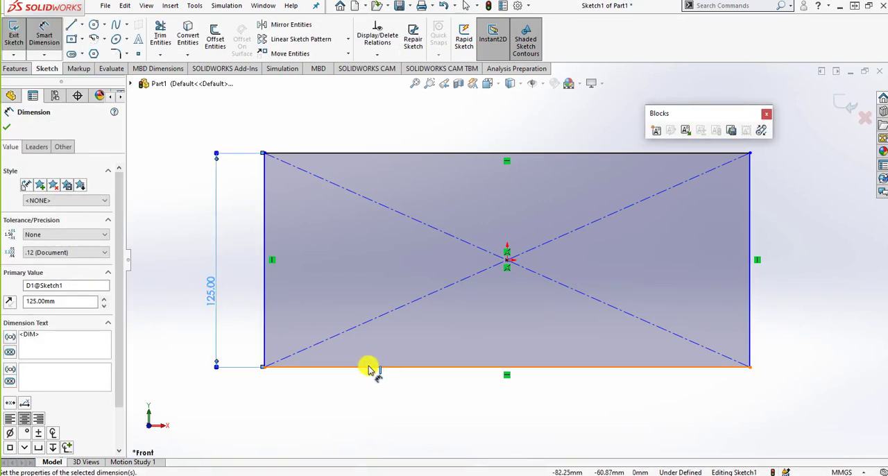
{"action": "left_click", "coordinate": [367, 366]}
{"action": "left_click", "coordinate": [386, 404]}
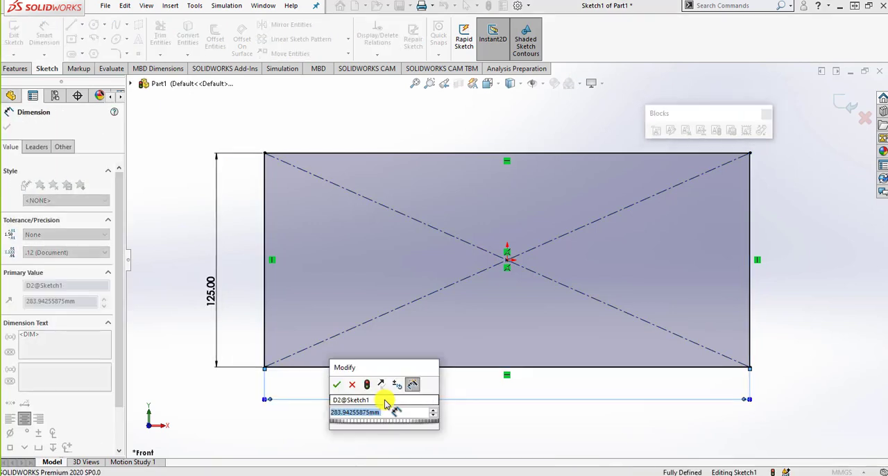
{"action": "type", "text": "295"}
{"action": "key", "text": "Return"}
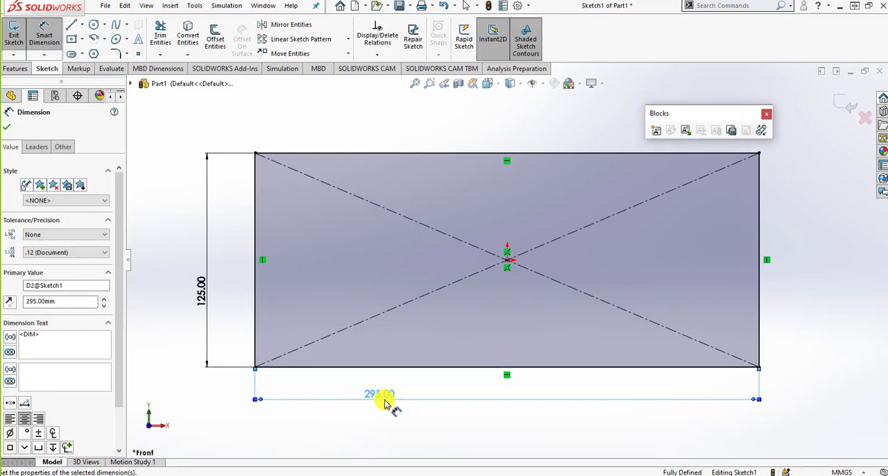
{"action": "key", "text": "Escape"}
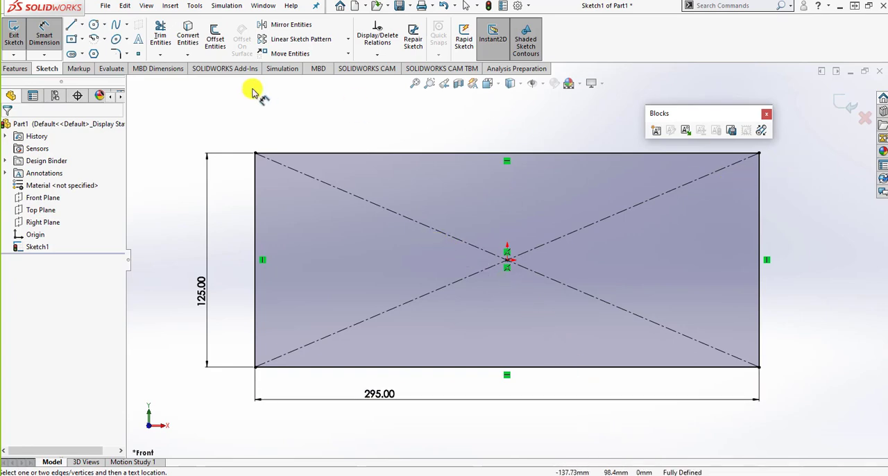
- Extrude the rectangle as a Blind boss 10 mm deep in the reversed direction
{"action": "left_click", "coordinate": [15, 68]}
{"action": "left_click", "coordinate": [18, 36]}
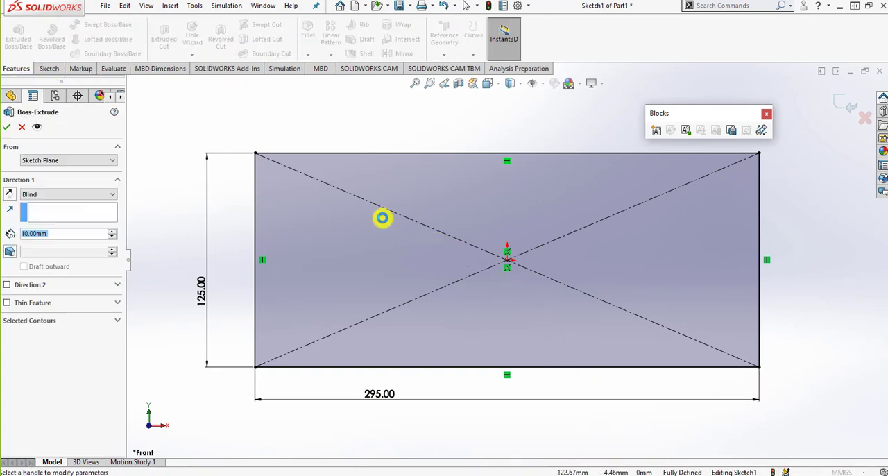
{"action": "left_click", "coordinate": [10, 194]}
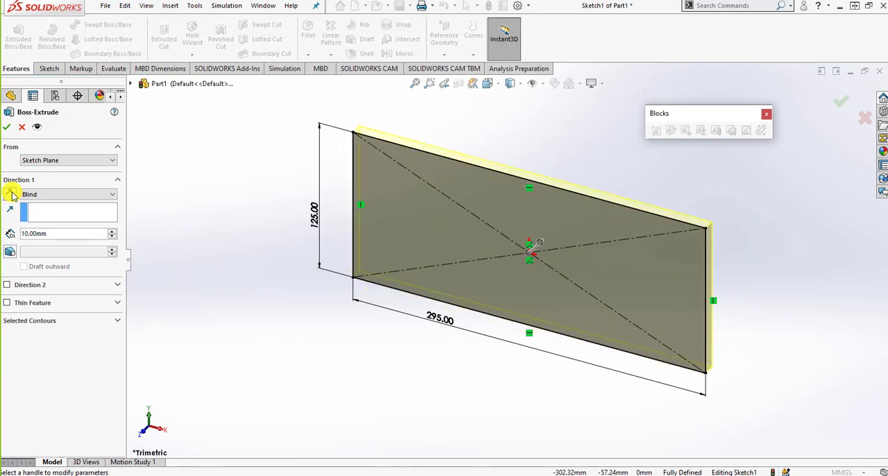
{"action": "left_click", "coordinate": [60, 234]}
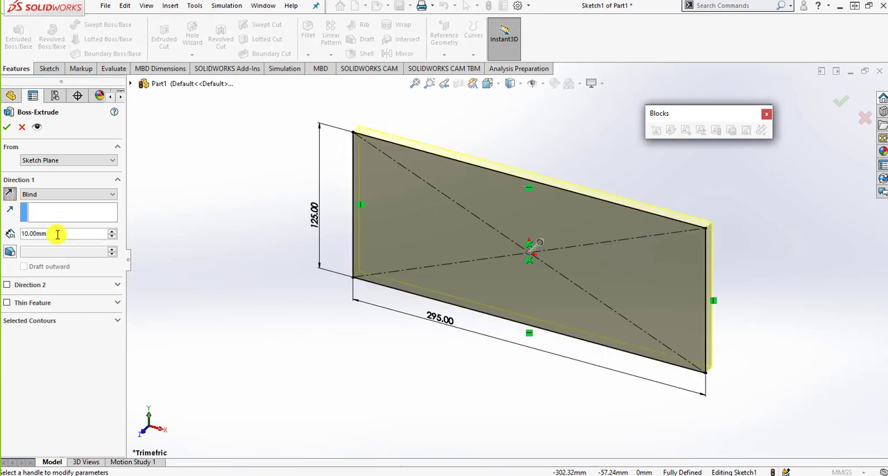
{"action": "left_click", "coordinate": [6, 132]}
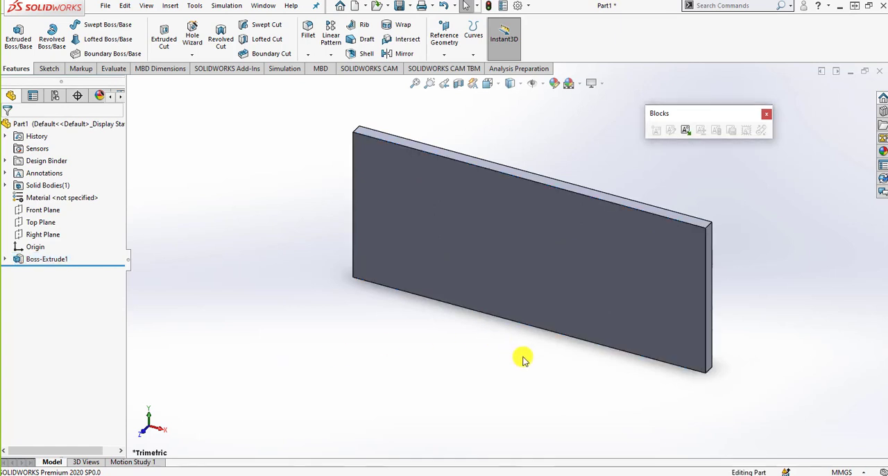
- Orient the view normal to the plate's large front face and start a sketch on that face
{"action": "middle_click_drag", "start_coordinate": [523, 359], "coordinate": [551, 316]}
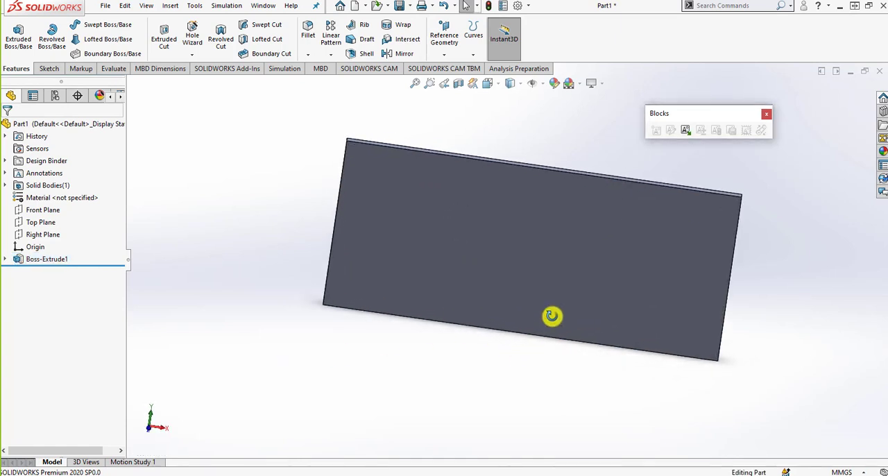
{"action": "left_click", "coordinate": [630, 249]}
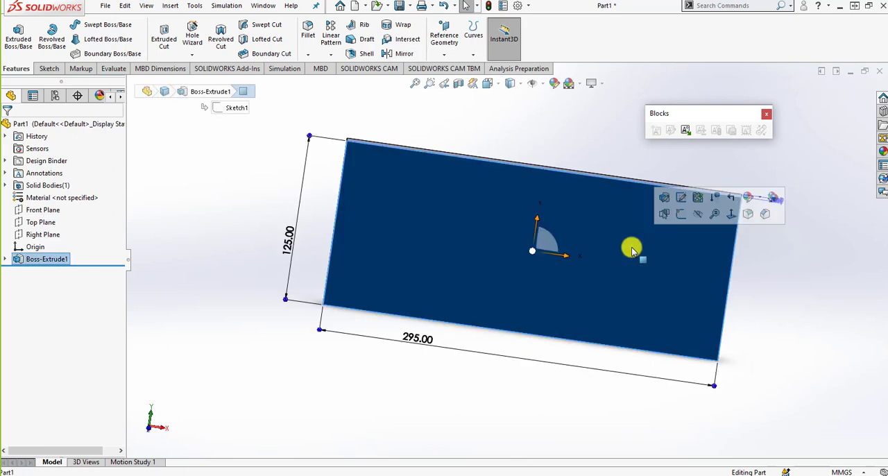
{"action": "left_click", "coordinate": [730, 214]}
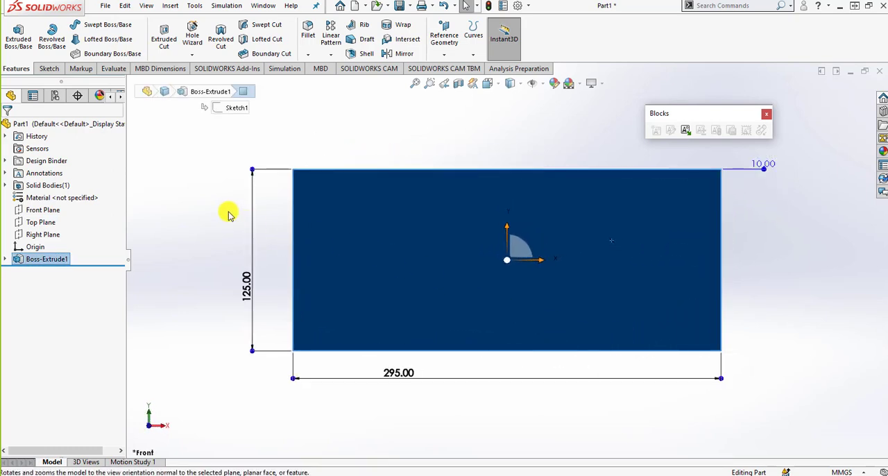
{"action": "left_click", "coordinate": [55, 69]}
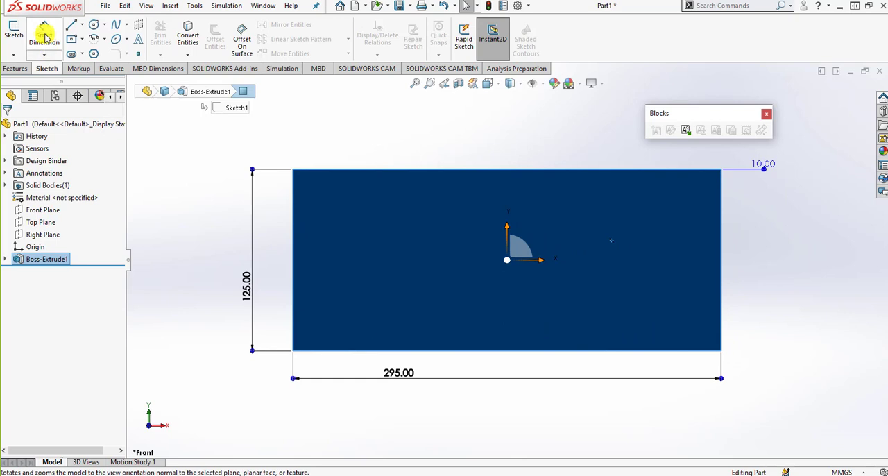
{"action": "left_click", "coordinate": [15, 34]}
{"action": "left_click", "coordinate": [178, 214]}
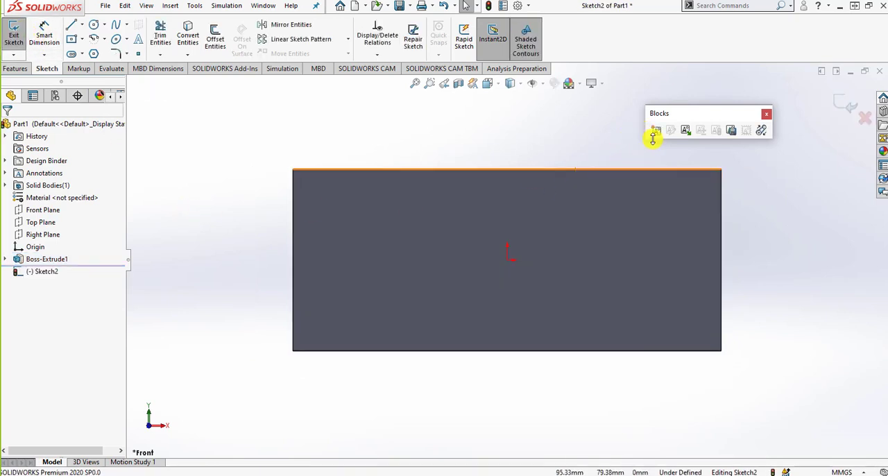
- Load the block file 02-01 Block.SLDBLK from the 02-01 Design Intent, Sketching and Sketch Entities folder on the Desktop for insertion
{"action": "left_click", "coordinate": [687, 130]}
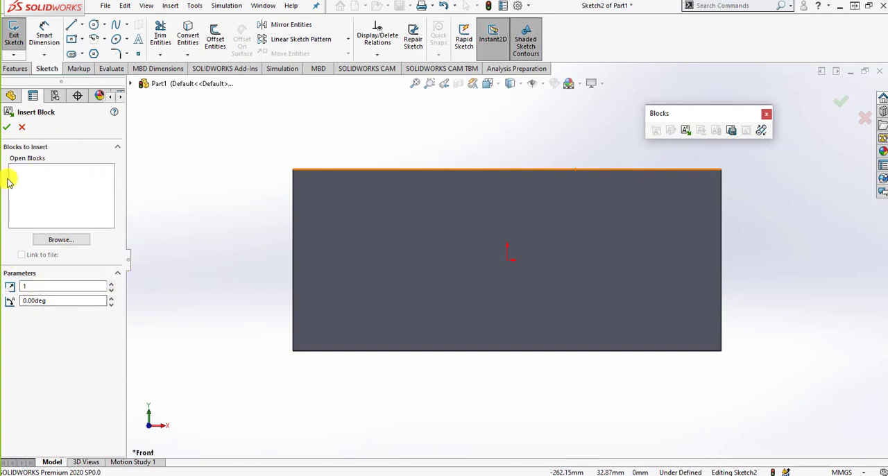
{"action": "left_click", "coordinate": [64, 242]}
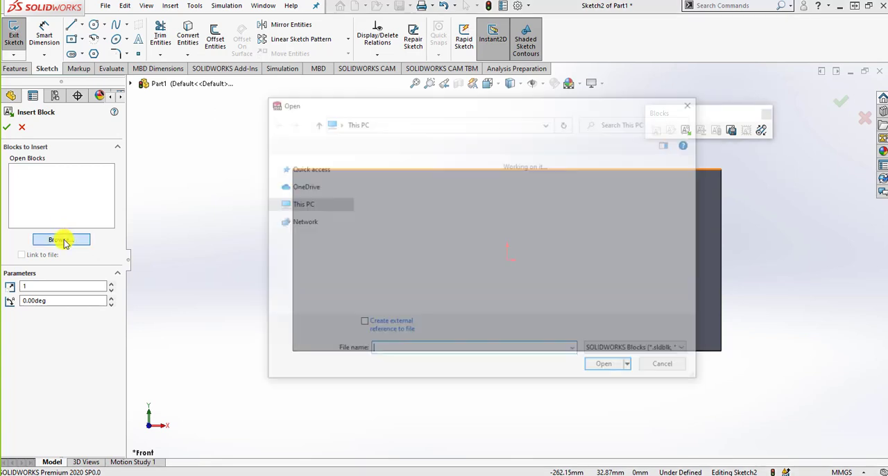
{"action": "left_click", "coordinate": [306, 203]}
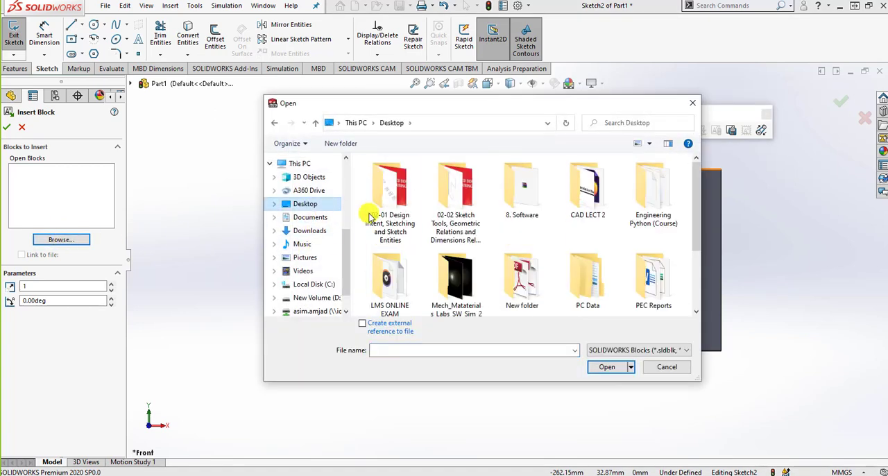
{"action": "double_click", "coordinate": [408, 198]}
{"action": "left_click", "coordinate": [416, 175]}
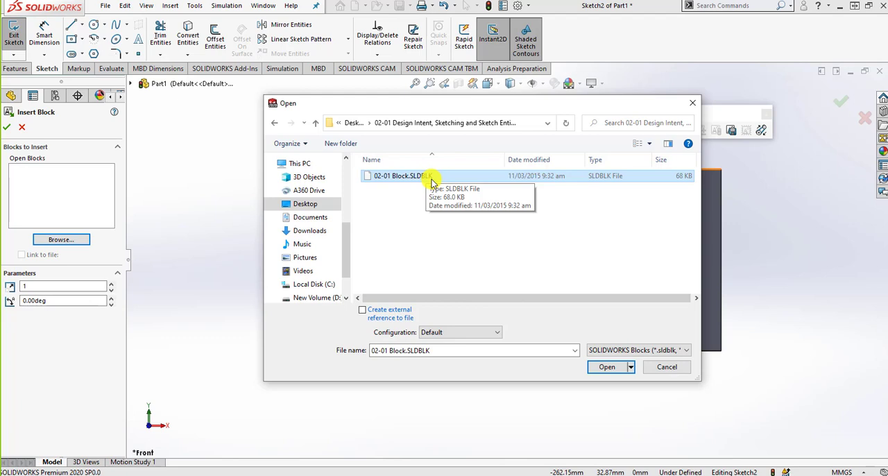
{"action": "double_click", "coordinate": [431, 182]}
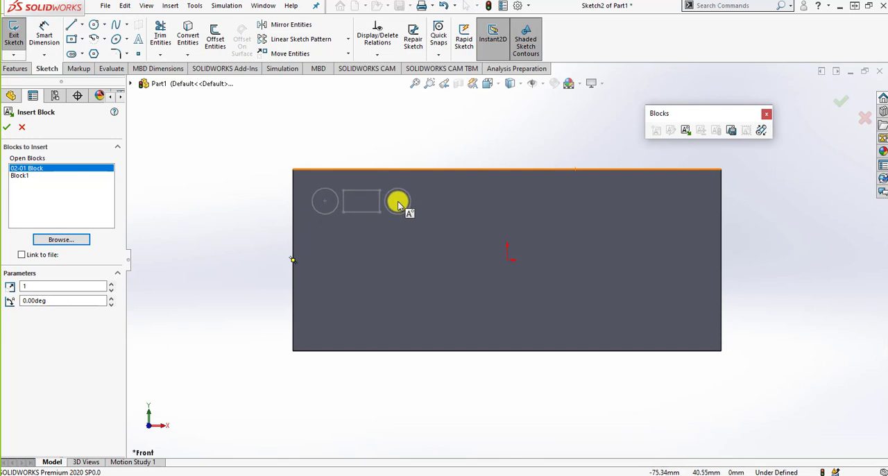
- Place four instances of 02-01 Block: three in a row near the plate's upper edge and one directly below the third
{"action": "left_click", "coordinate": [398, 202]}
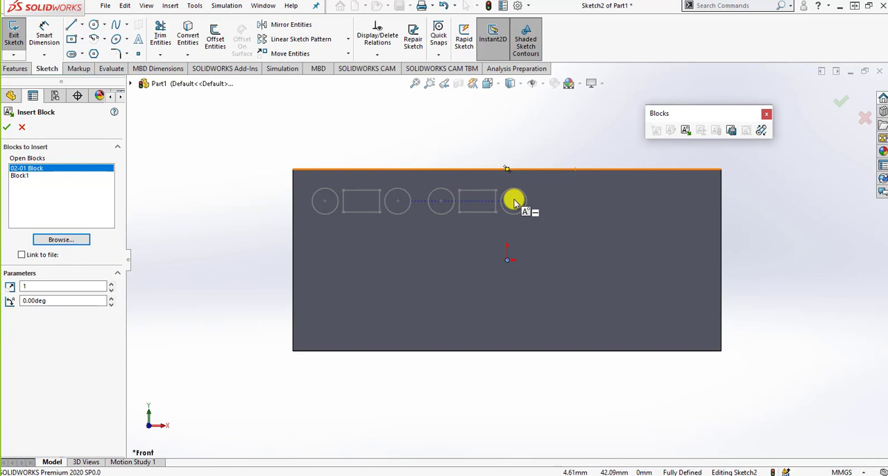
{"action": "left_click", "coordinate": [514, 201]}
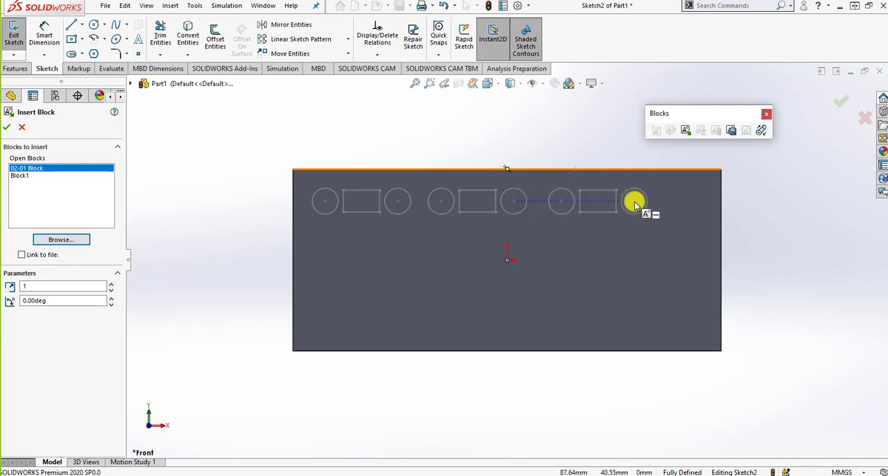
{"action": "left_click", "coordinate": [635, 201]}
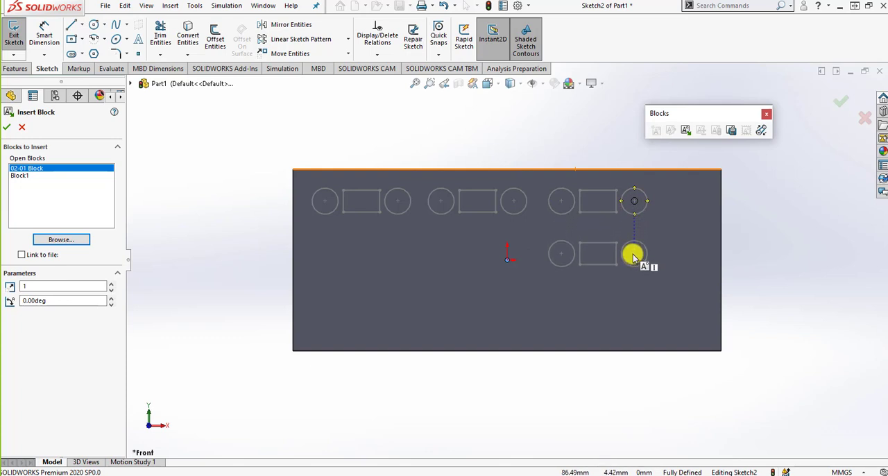
{"action": "left_click", "coordinate": [634, 255]}
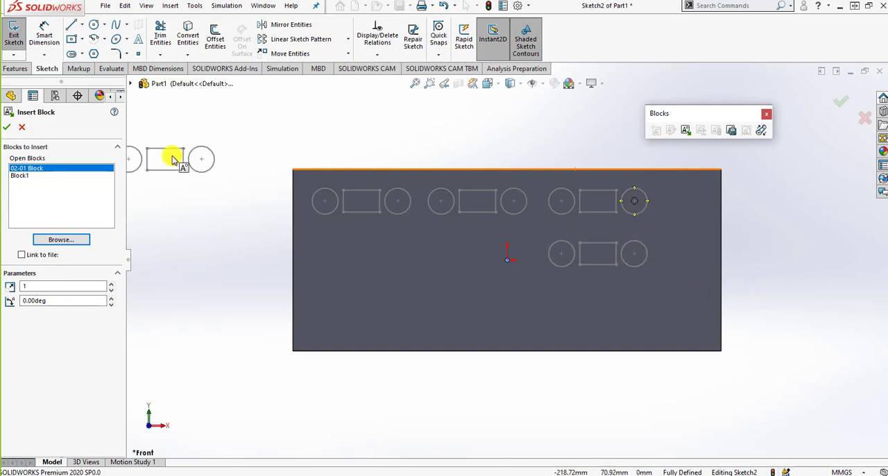
{"action": "left_click", "coordinate": [10, 129]}
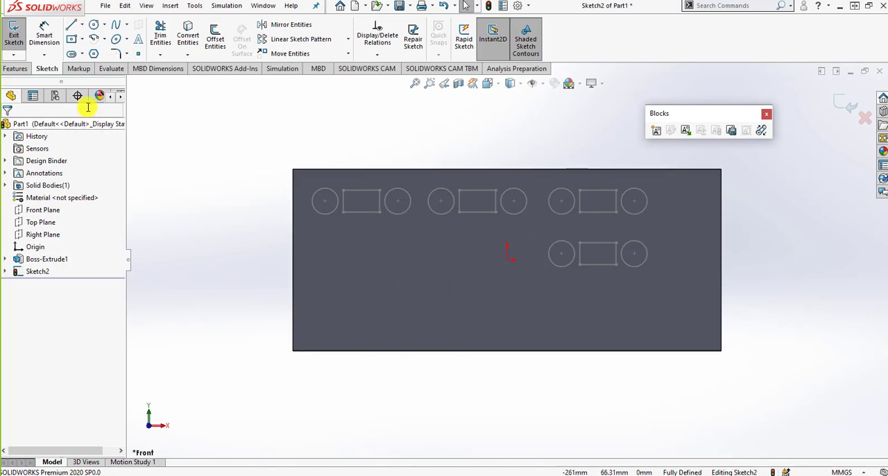
{"action": "left_click", "coordinate": [43, 36]}
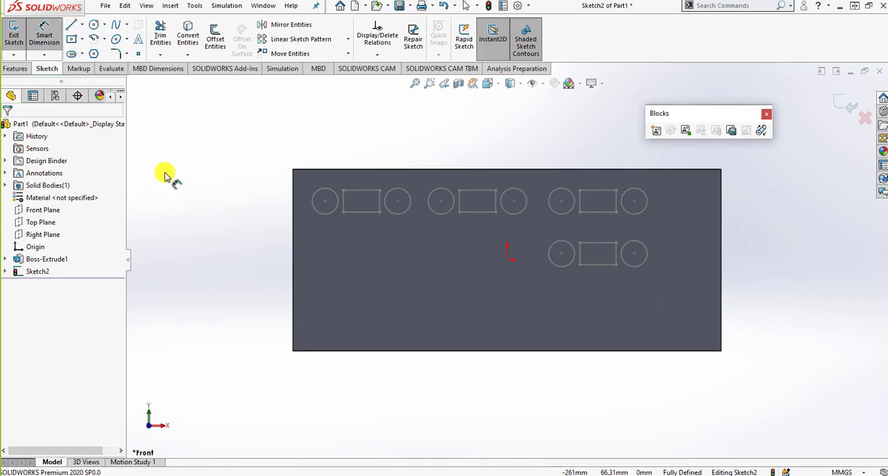
{"action": "left_click", "coordinate": [324, 203]}
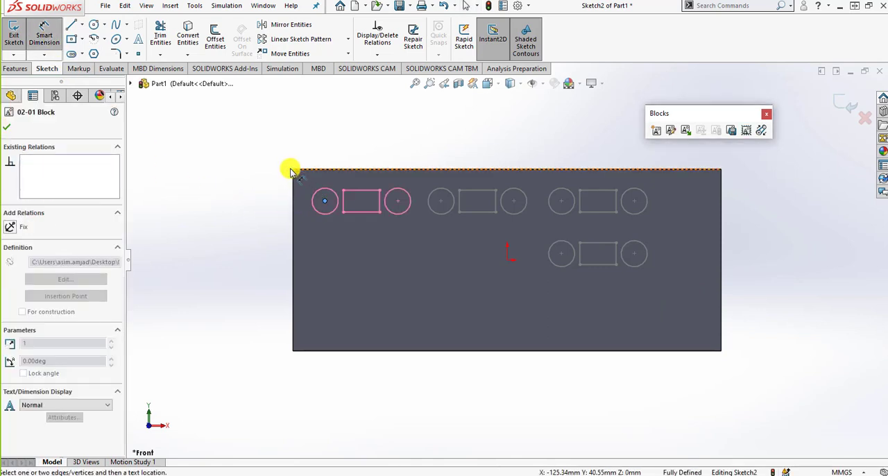
{"action": "left_click", "coordinate": [292, 171]}
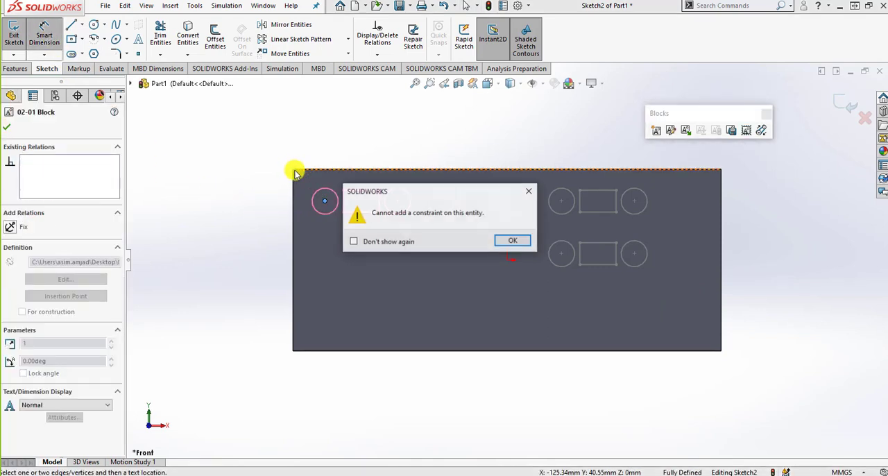
{"action": "left_click", "coordinate": [512, 241]}
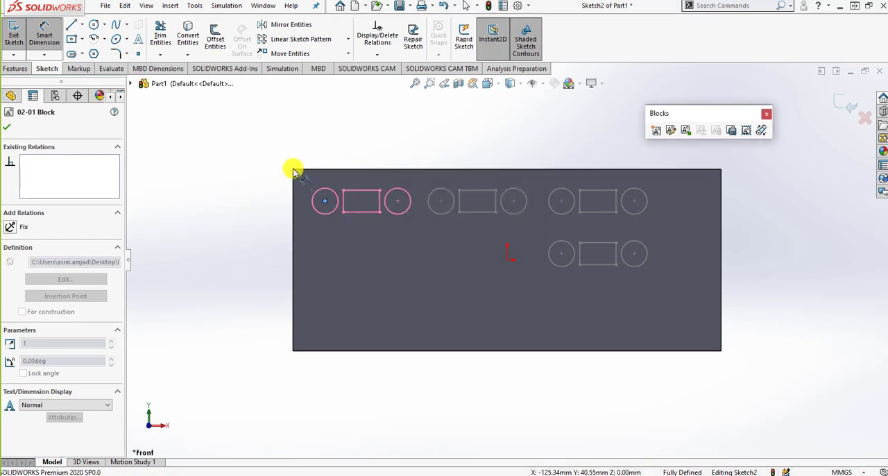
{"action": "left_click", "coordinate": [8, 129]}
- Dimension the horizontal distance from the plate's upper-left corner to the first block's left circle centre as 21 mm
{"action": "left_click", "coordinate": [44, 38]}
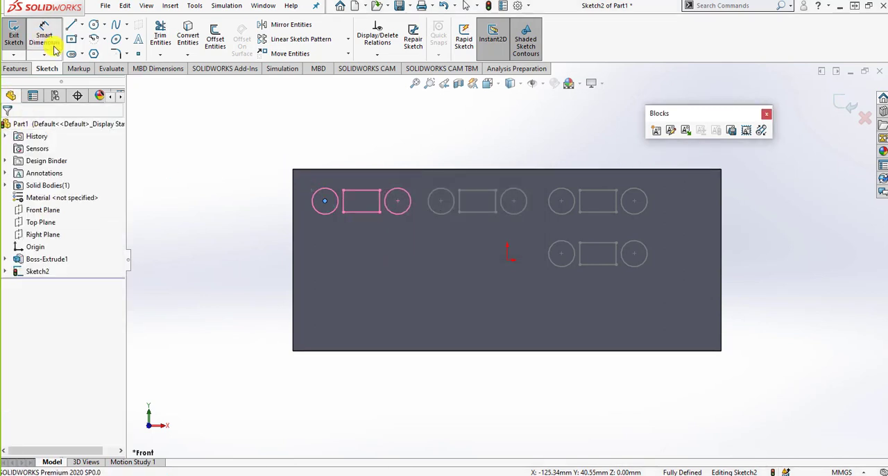
{"action": "left_click", "coordinate": [321, 199]}
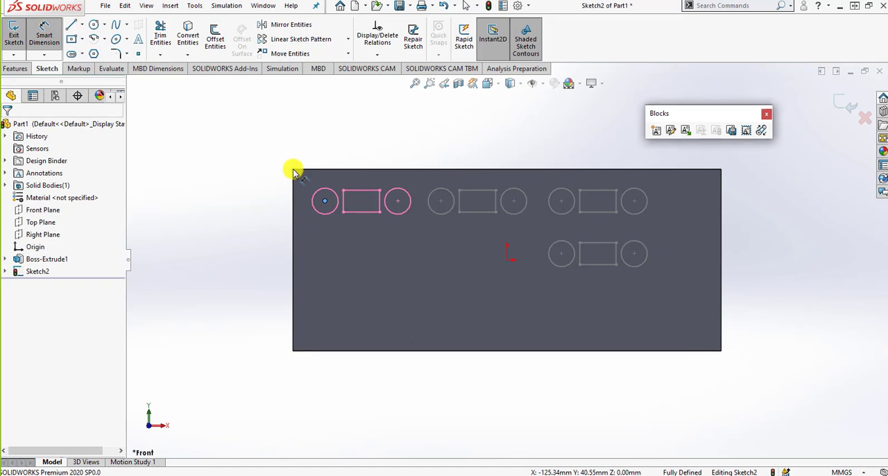
{"action": "left_click", "coordinate": [292, 169]}
{"action": "left_click", "coordinate": [316, 146]}
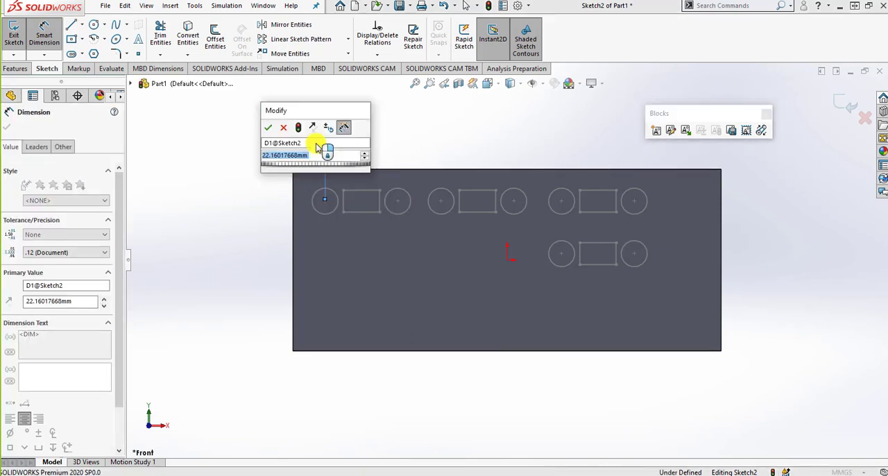
{"action": "type", "text": "2"}
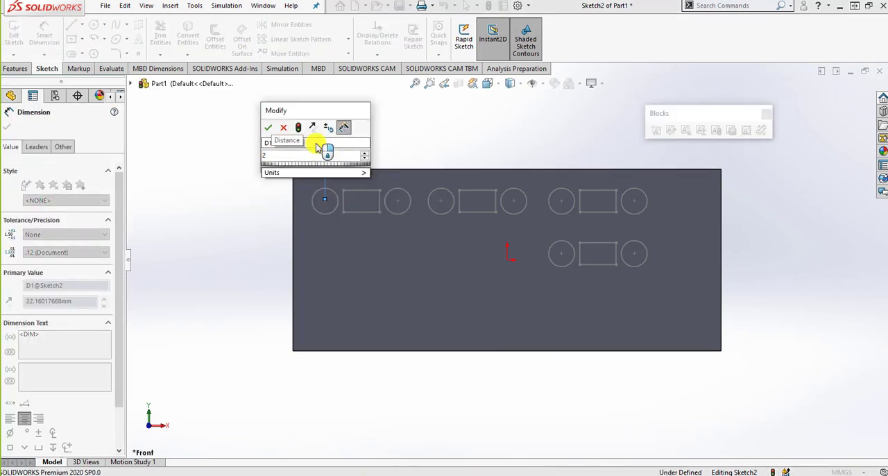
{"action": "type", "text": "1"}
{"action": "key", "text": "Return"}
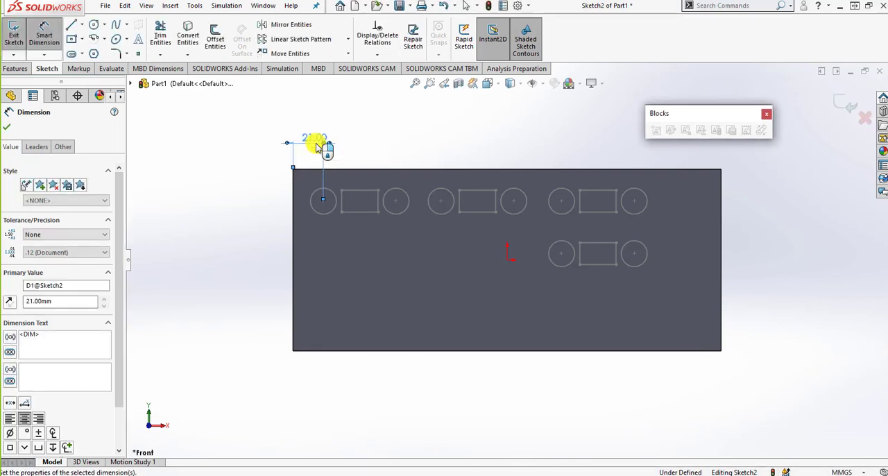
- Dimension the vertical distance from the plate's upper-left corner to the first block's left circle centre as 21 mm
{"action": "left_click", "coordinate": [317, 200]}
{"action": "left_click", "coordinate": [292, 171]}
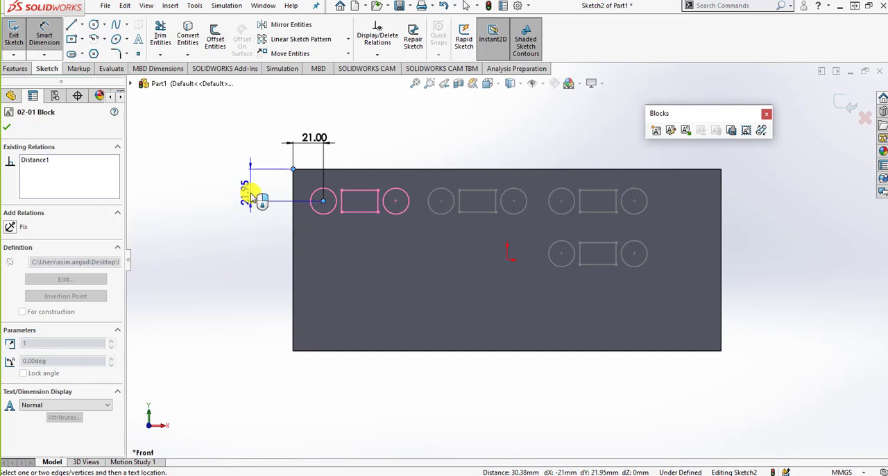
{"action": "left_click", "coordinate": [253, 197]}
{"action": "type", "text": "21"}
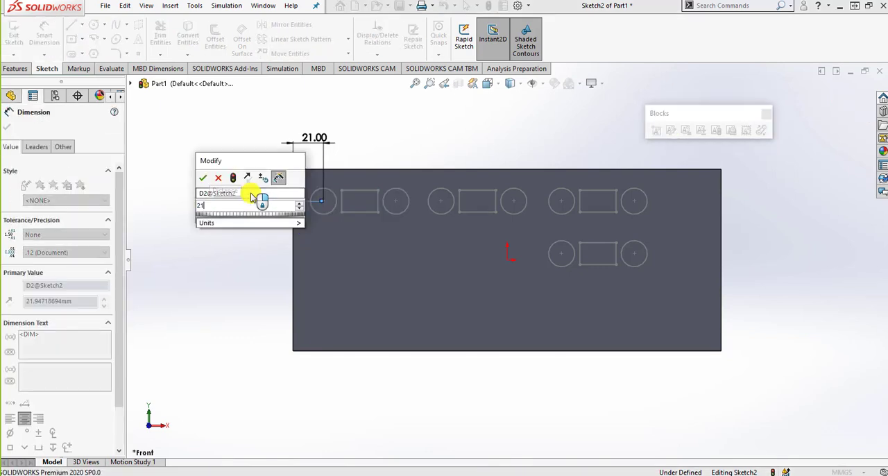
{"action": "key", "text": "Return"}
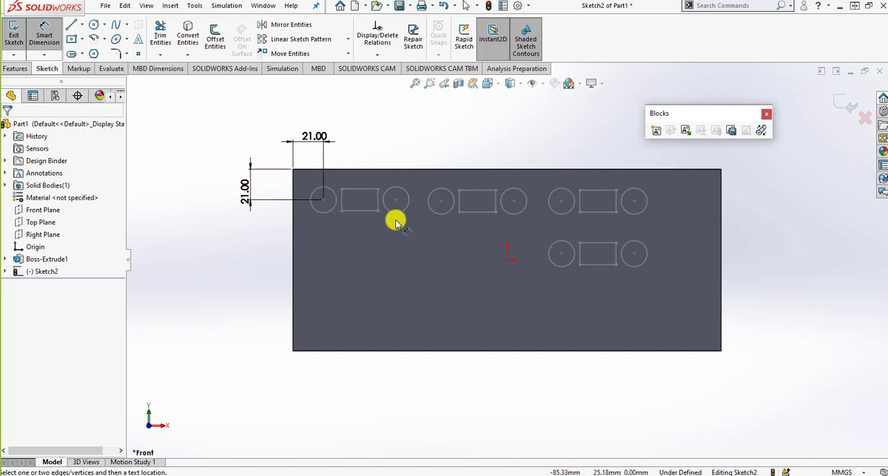
{"action": "key", "text": "Escape"}
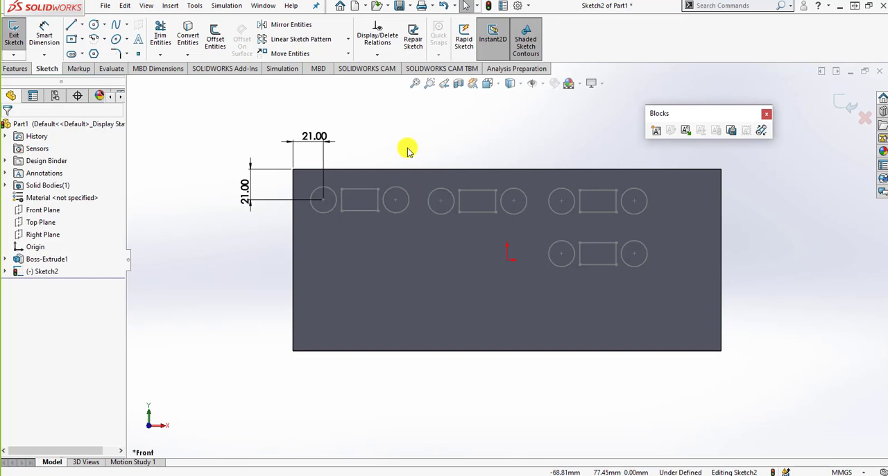
{"action": "double_click", "coordinate": [357, 188]}
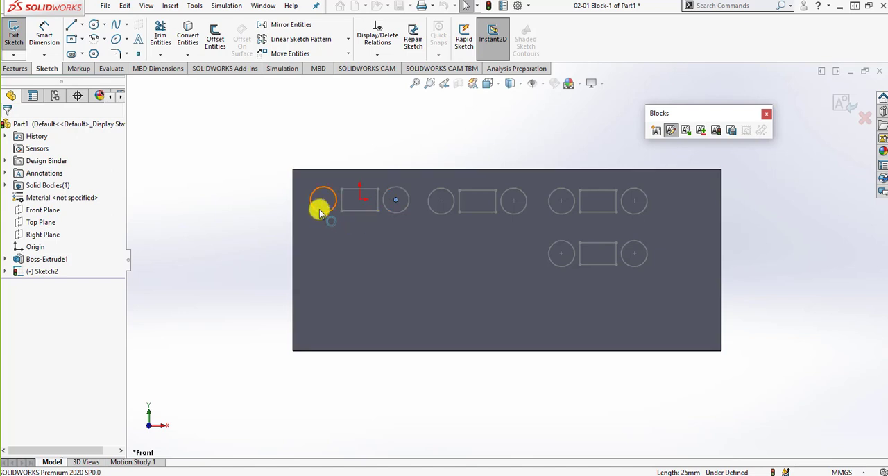
{"action": "scroll", "coordinate": [307, 197], "scroll_direction": "up", "scroll_amount": 2}
{"action": "scroll", "coordinate": [312, 198], "scroll_direction": "down", "scroll_amount": 1}
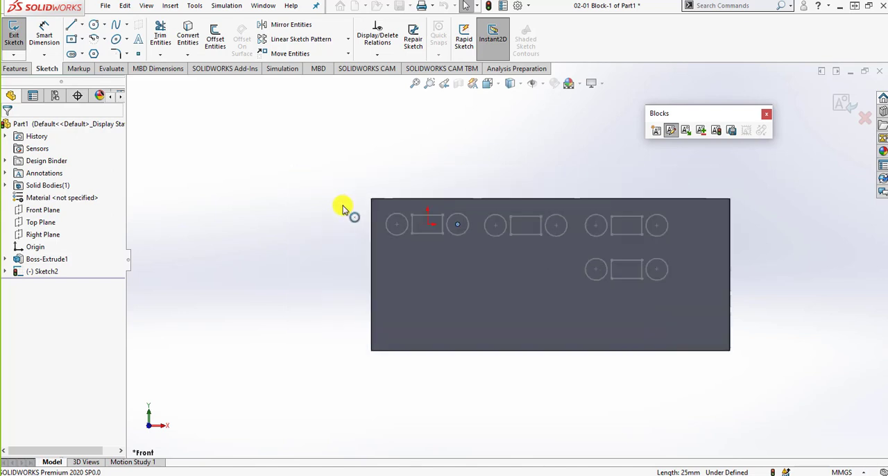
{"action": "scroll", "coordinate": [343, 208], "scroll_direction": "down", "scroll_amount": 2}
{"action": "left_click", "coordinate": [44, 36]}
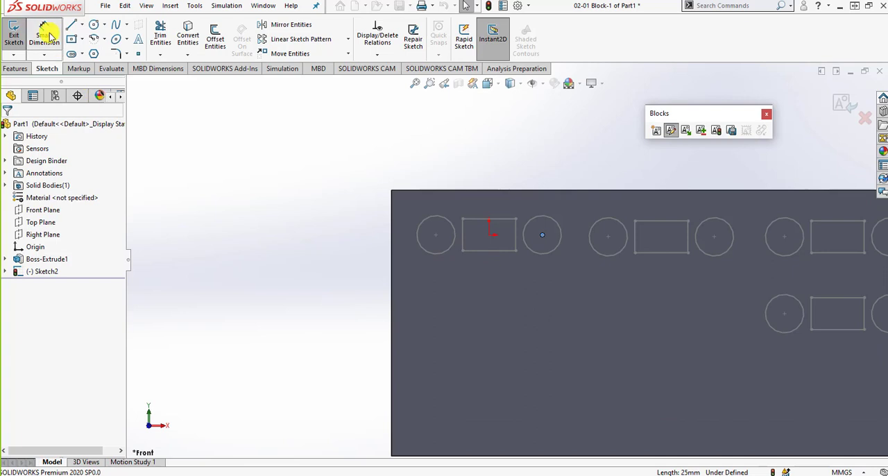
{"action": "left_click", "coordinate": [524, 193]}
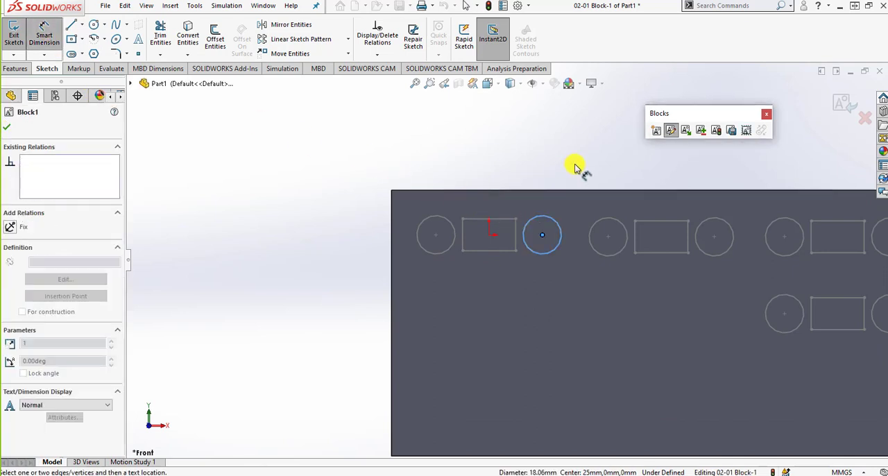
{"action": "left_click", "coordinate": [6, 127]}
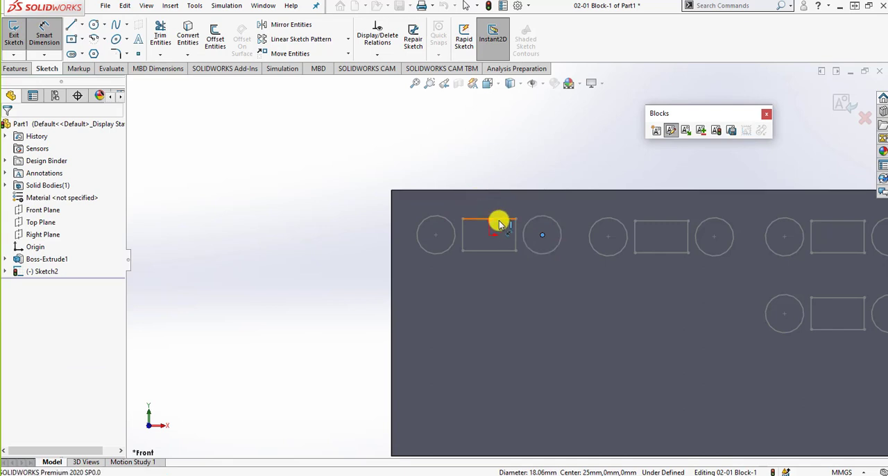
{"action": "left_click", "coordinate": [671, 132]}
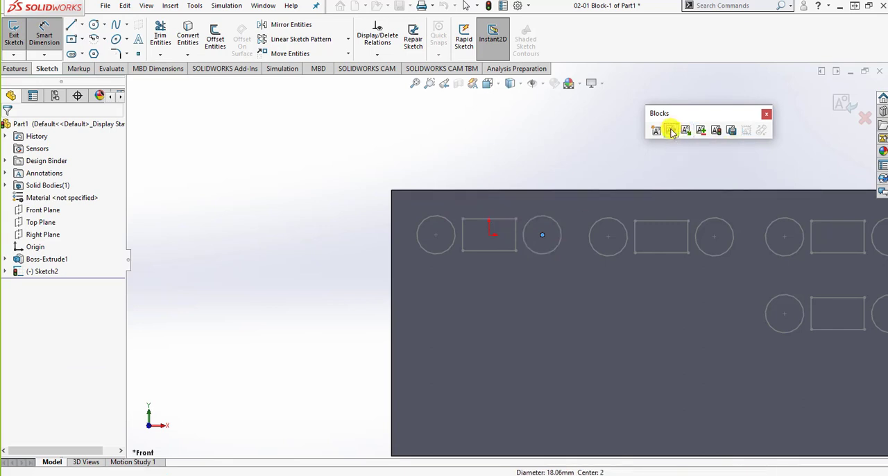
- Open the nested block Block1-2 inside 02-01 Block-1 for editing
{"action": "left_click", "coordinate": [479, 219]}
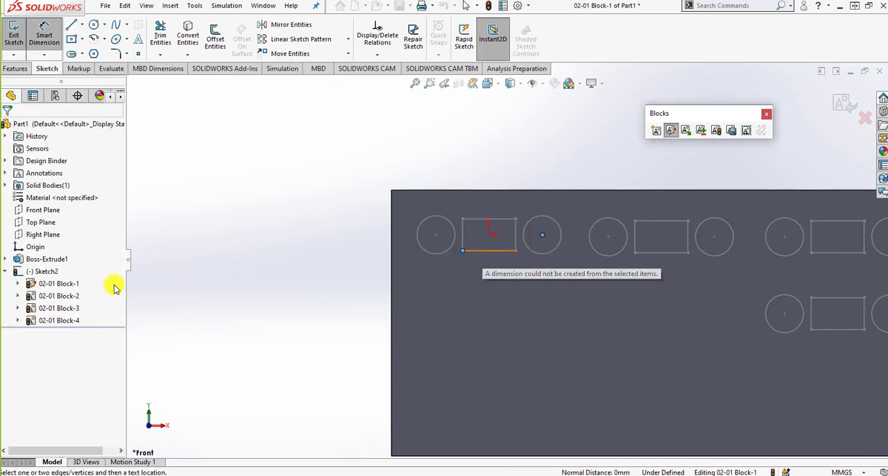
{"action": "right_click", "coordinate": [59, 285]}
{"action": "left_click", "coordinate": [16, 284]}
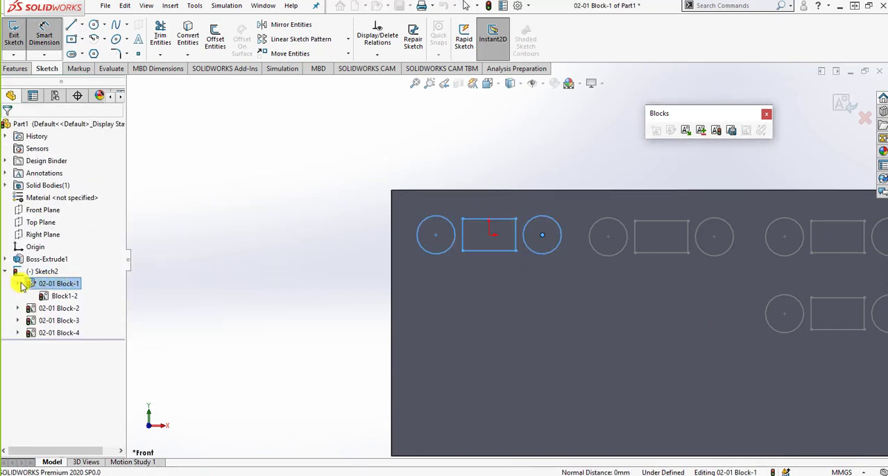
{"action": "left_click", "coordinate": [59, 296]}
{"action": "right_click", "coordinate": [59, 296]}
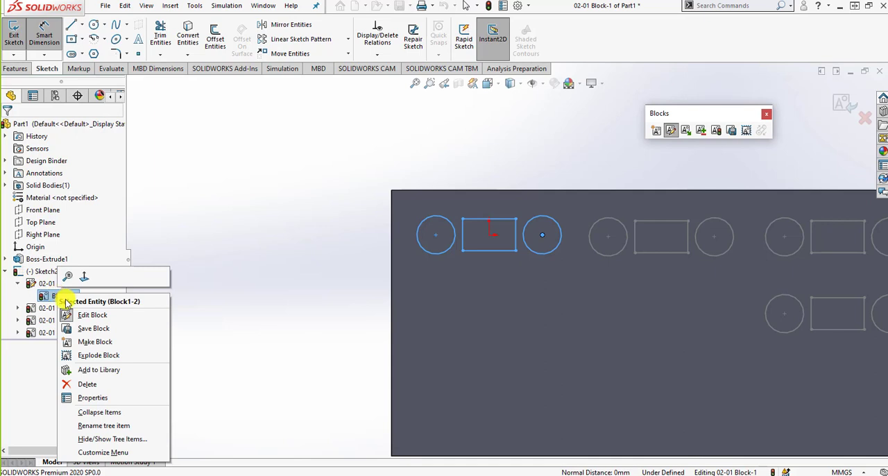
{"action": "left_click", "coordinate": [93, 316]}
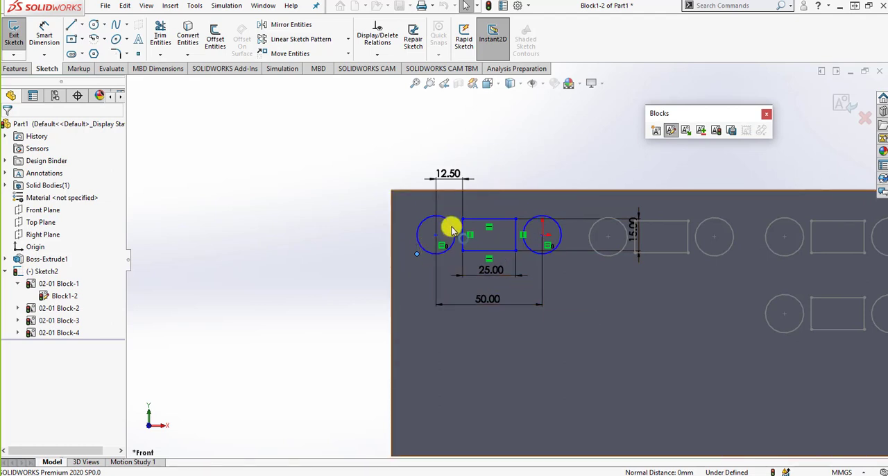
- Set the distance from the left circle's centre to the rectangle's left side to 13 mm in the nested block
{"action": "left_click", "coordinate": [449, 174]}
{"action": "double_click", "coordinate": [451, 173]}
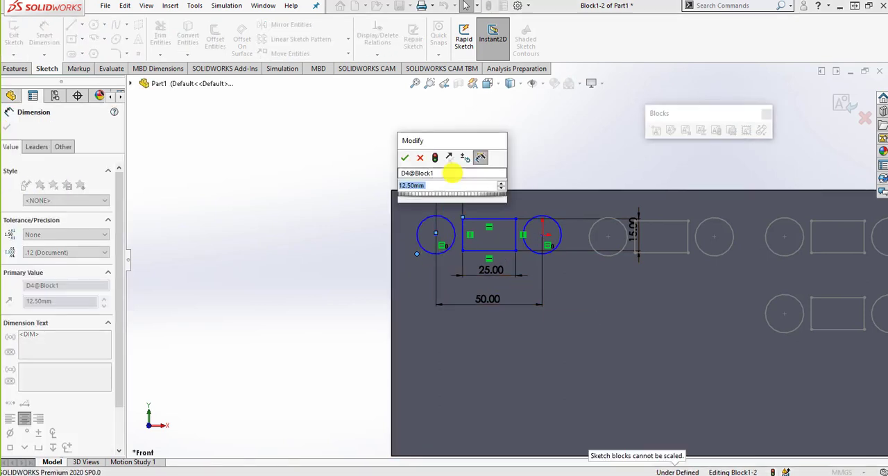
{"action": "type", "text": "13"}
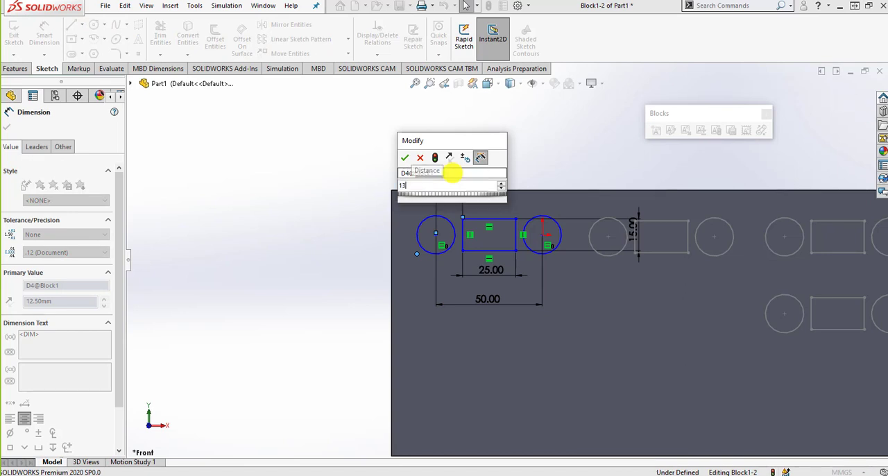
{"action": "key", "text": "Return"}
{"action": "left_click", "coordinate": [506, 158]}
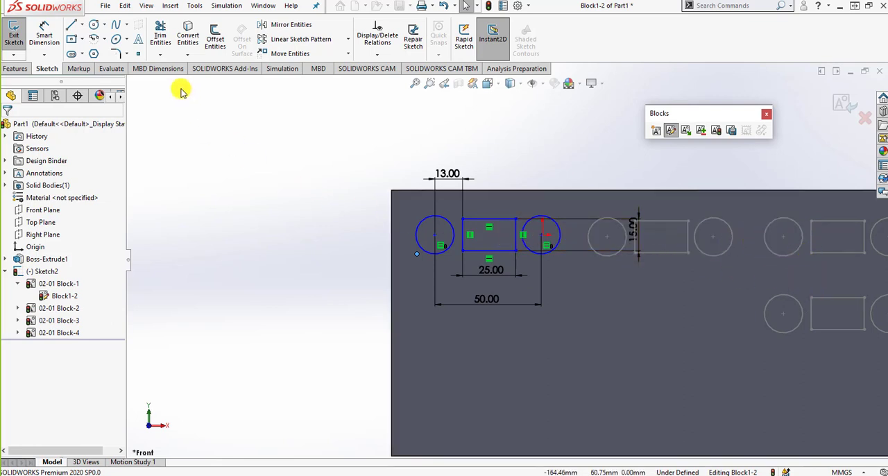
- Dimension the diameter of the nested block's right circle as 18 mm
{"action": "left_click", "coordinate": [44, 31]}
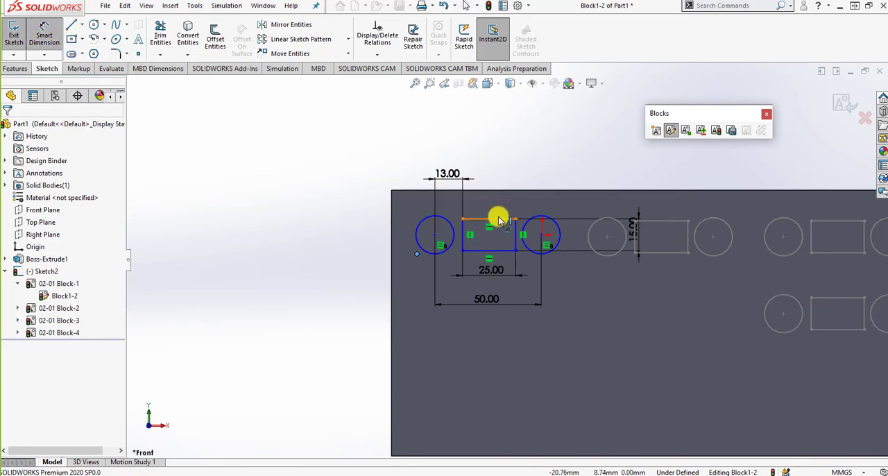
{"action": "left_click", "coordinate": [549, 217]}
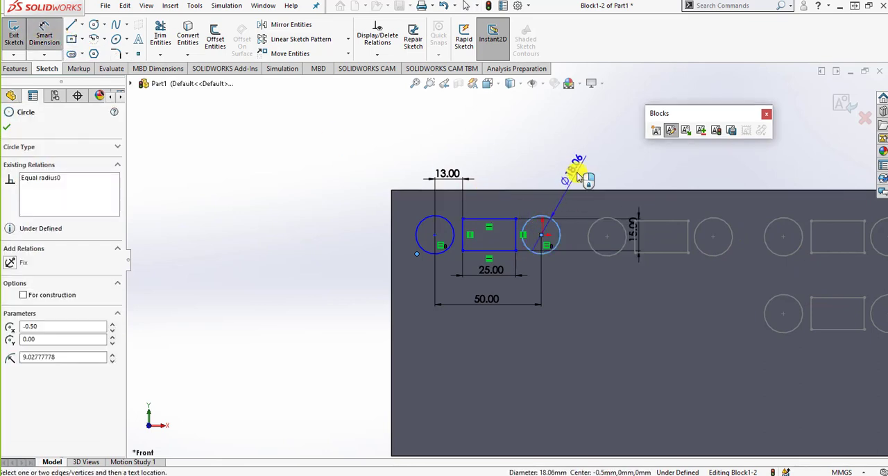
{"action": "left_click", "coordinate": [578, 173]}
{"action": "type", "text": "1"}
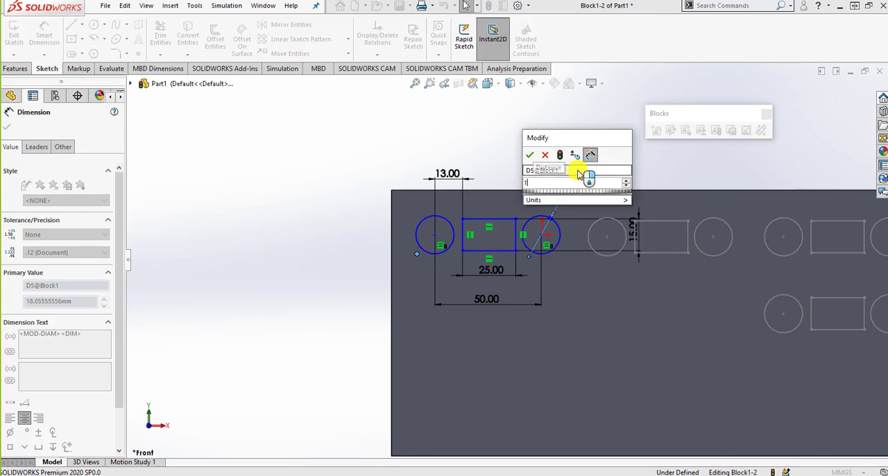
{"action": "type", "text": "8"}
{"action": "key", "text": "Return"}
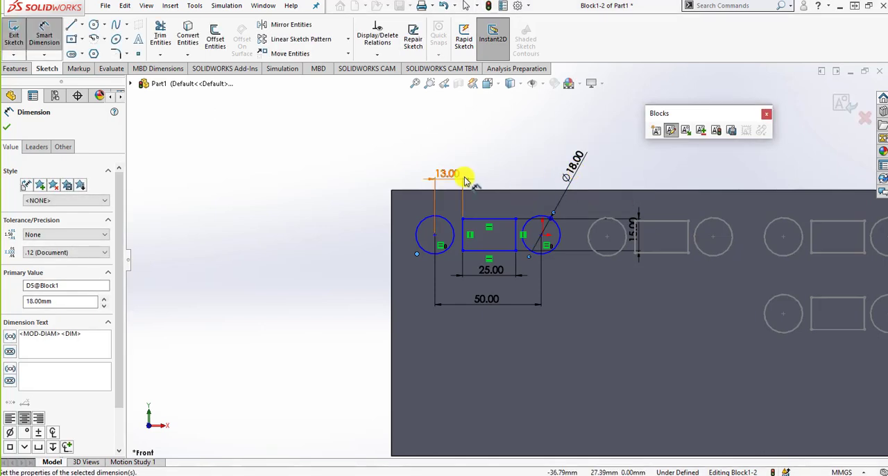
{"action": "key", "text": "Escape"}
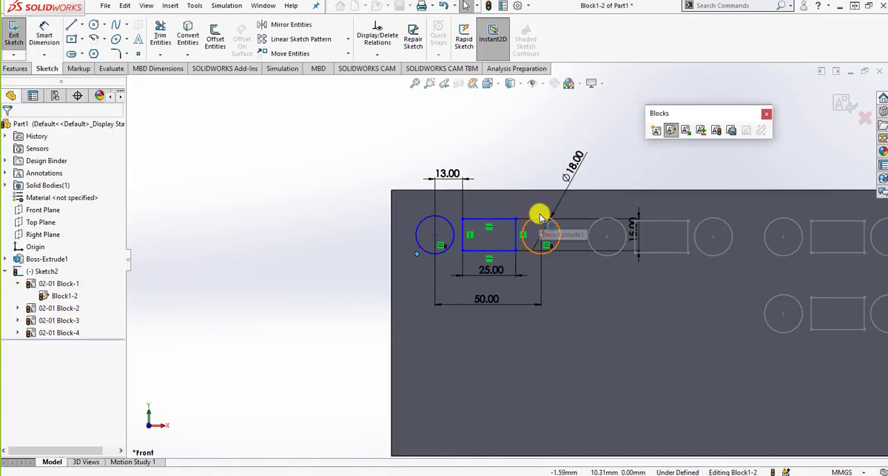
- Check the relations between the nested block's two circles and finish editing the block, returning to the plate face sketch
{"action": "left_click", "coordinate": [540, 215]}
{"action": "left_click", "coordinate": [436, 220], "text": "ctrl"}
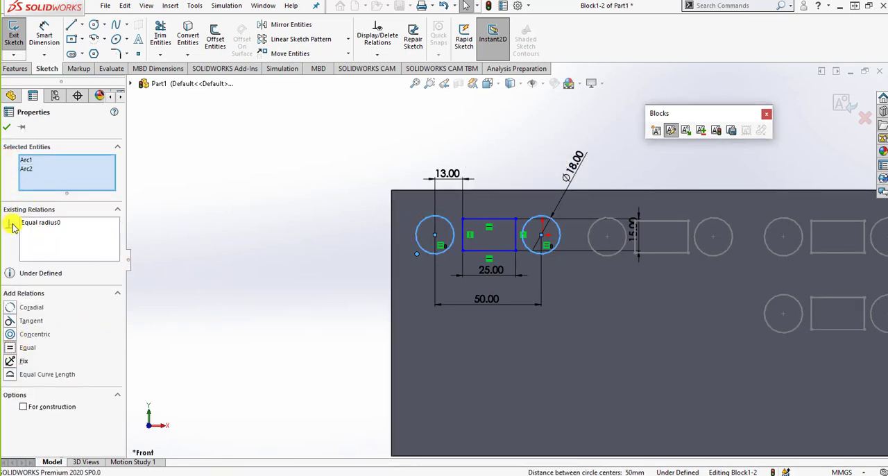
{"action": "left_click", "coordinate": [8, 127]}
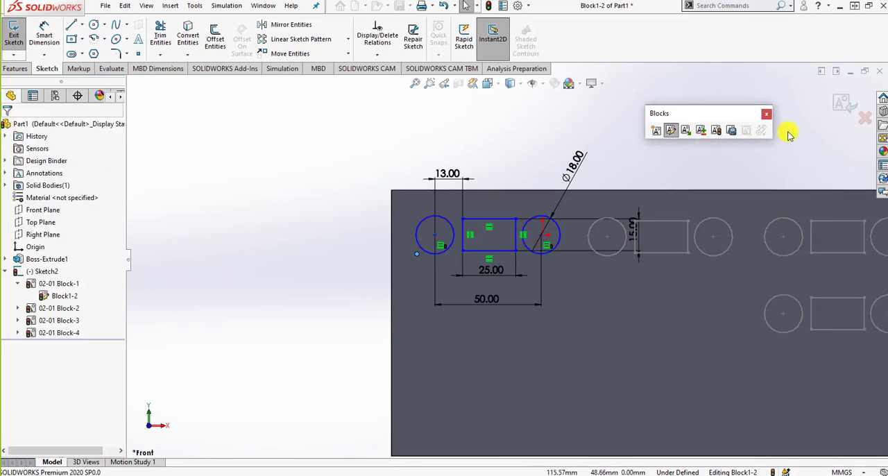
{"action": "left_click", "coordinate": [840, 105]}
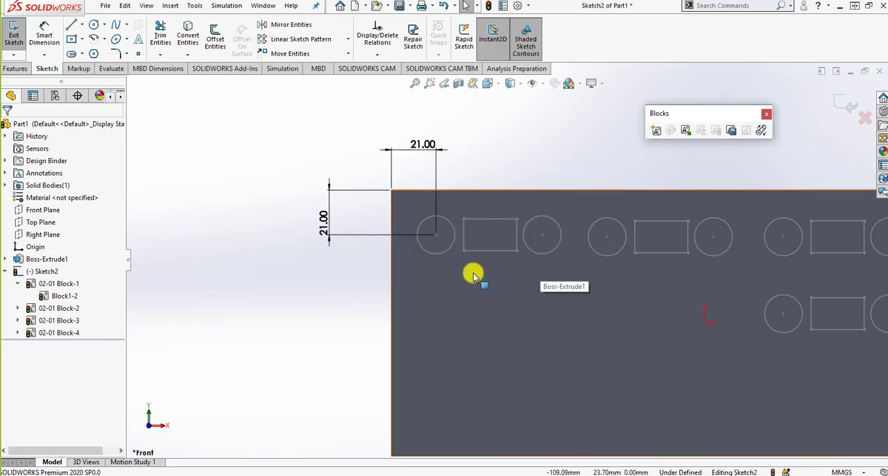
{"action": "scroll", "coordinate": [471, 272], "scroll_direction": "down", "scroll_amount": 2}
{"action": "scroll", "coordinate": [684, 271], "scroll_direction": "up", "scroll_amount": 1}
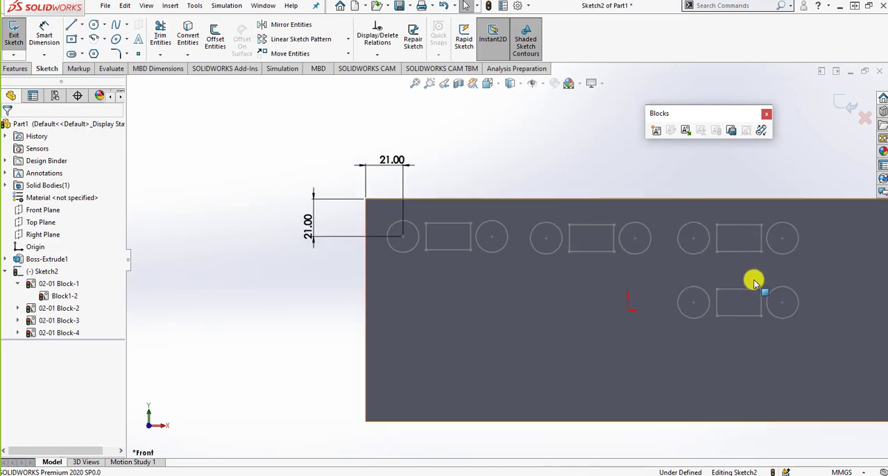
- Exit the plate face sketch that holds the four block instances
{"action": "scroll", "coordinate": [678, 295], "scroll_direction": "down", "scroll_amount": 1}
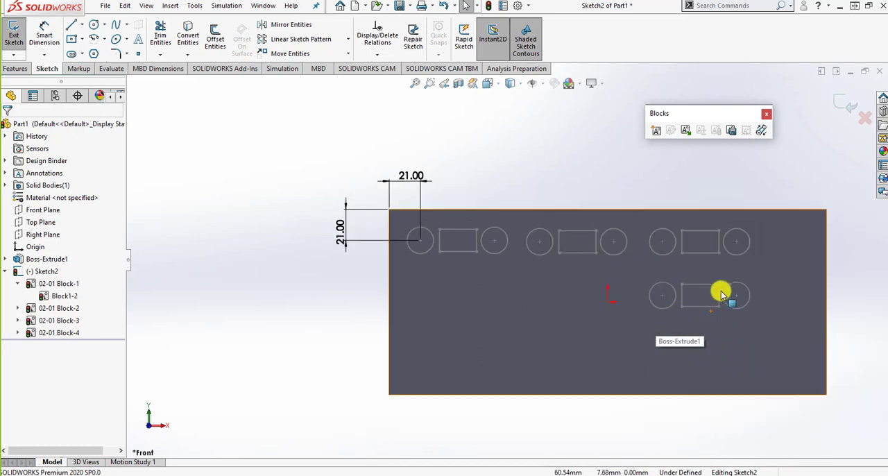
{"action": "scroll", "coordinate": [752, 318], "scroll_direction": "up", "scroll_amount": 1}
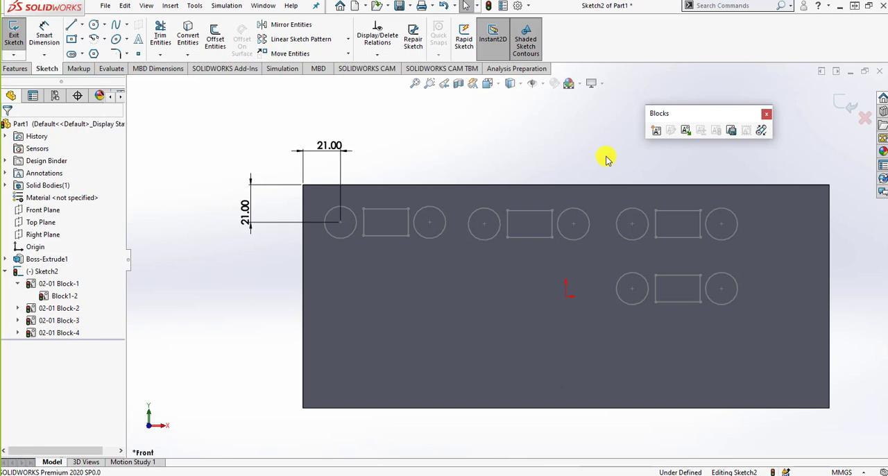
{"action": "left_click", "coordinate": [832, 106]}
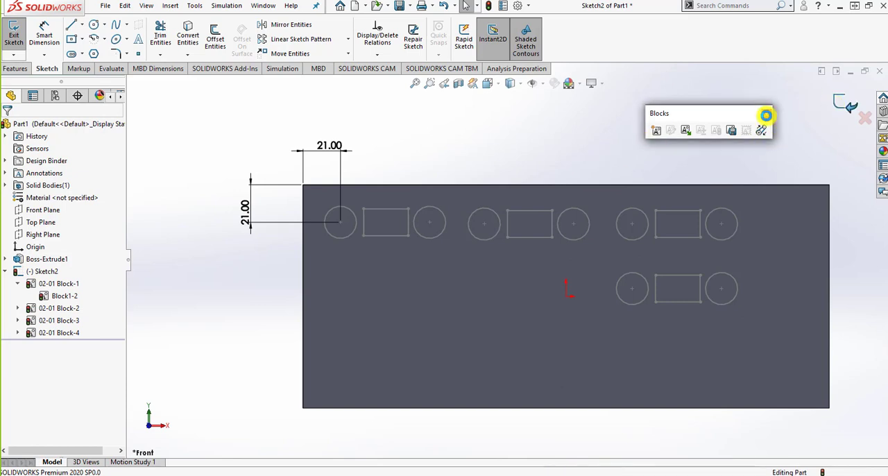
{"action": "left_click", "coordinate": [628, 165]}
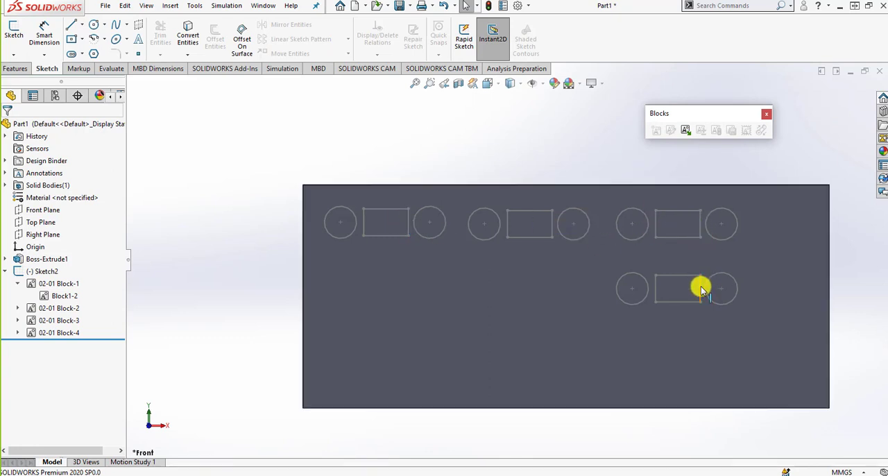
{"action": "left_click", "coordinate": [22, 68]}
{"action": "left_click", "coordinate": [164, 35]}
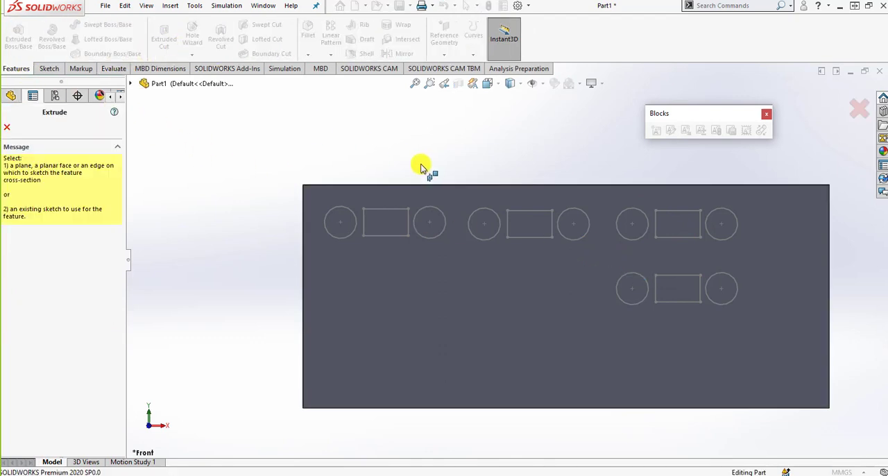
{"action": "left_click", "coordinate": [377, 210]}
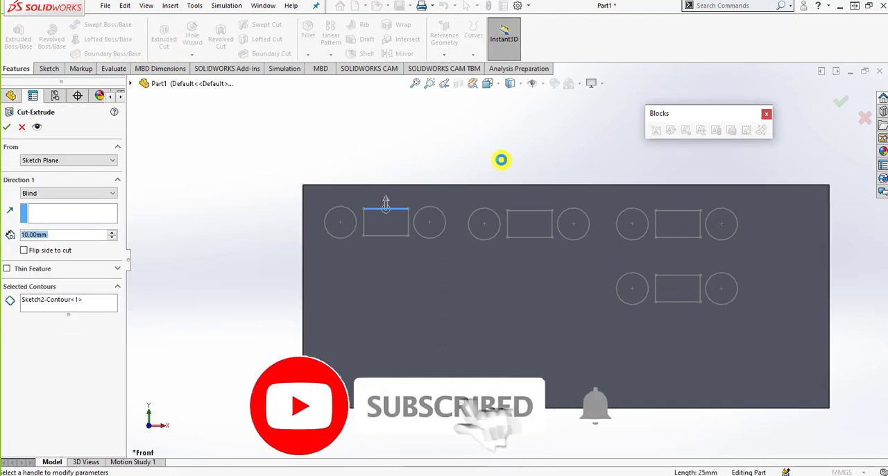
{"action": "left_click", "coordinate": [21, 127]}
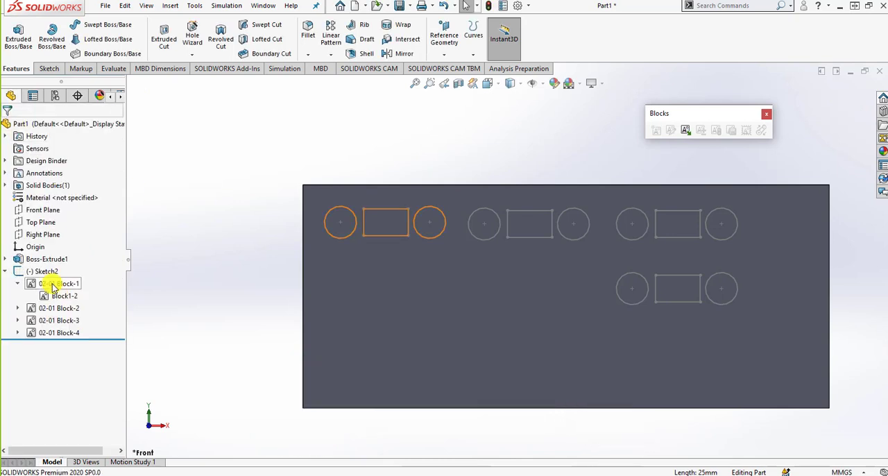
- Select the four 02-01 Block instances under Sketch2 and start an Extruded Cut from them
{"action": "left_click", "coordinate": [17, 284]}
{"action": "left_click", "coordinate": [43, 283]}
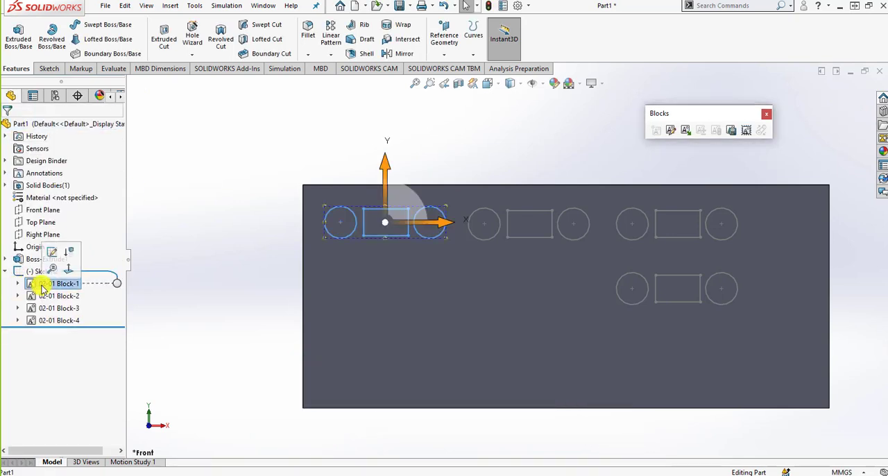
{"action": "left_click", "coordinate": [72, 298], "text": "ctrl"}
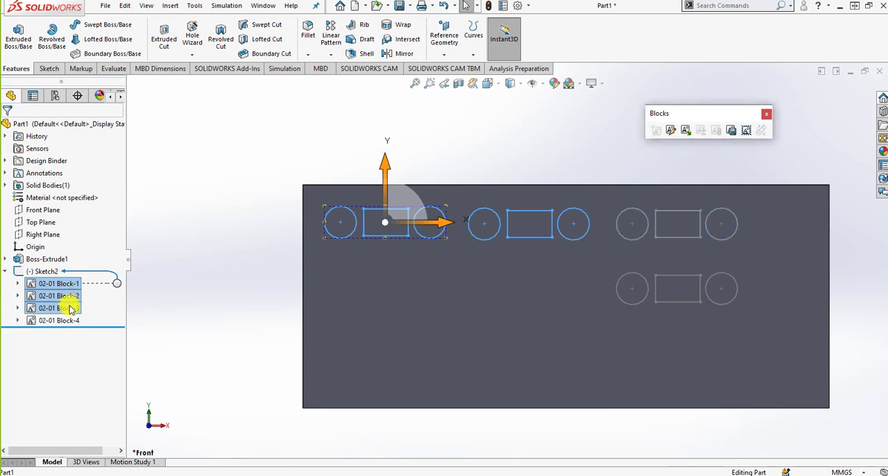
{"action": "left_click", "coordinate": [164, 34]}
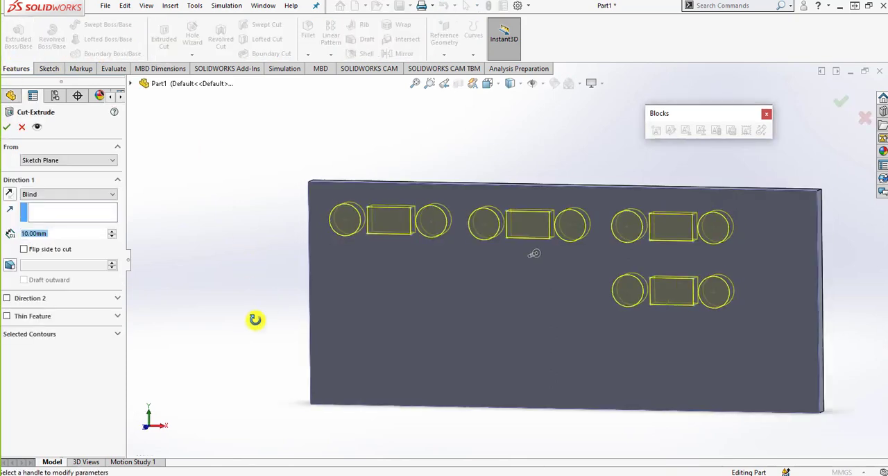
- Try the Up To Vertex end condition for the cut through the plate
{"action": "left_click", "coordinate": [102, 200]}
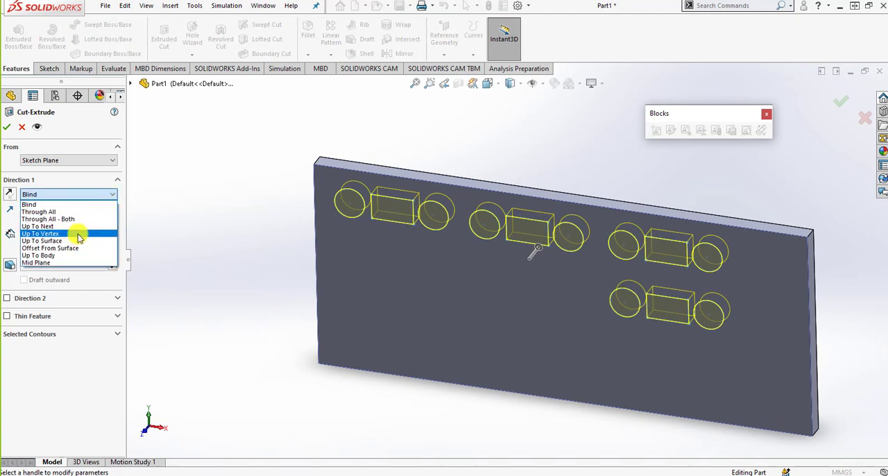
{"action": "left_click", "coordinate": [79, 234]}
{"action": "left_click", "coordinate": [83, 234]}
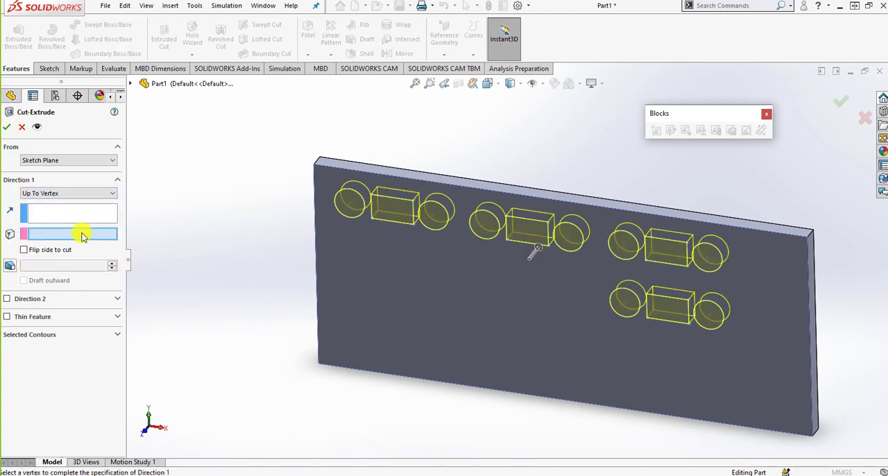
{"action": "middle_click_drag", "start_coordinate": [555, 232], "coordinate": [555, 201]}
{"action": "left_click", "coordinate": [82, 213]}
{"action": "left_click", "coordinate": [426, 309]}
{"action": "middle_click_drag", "start_coordinate": [402, 239], "coordinate": [597, 260]}
{"action": "left_click", "coordinate": [595, 253]}
{"action": "scroll", "coordinate": [525, 216], "scroll_direction": "up", "scroll_amount": 3}
- Cut the circles and rectangles of all four blocks through the plate with the Through All end condition
{"action": "left_click", "coordinate": [66, 194]}
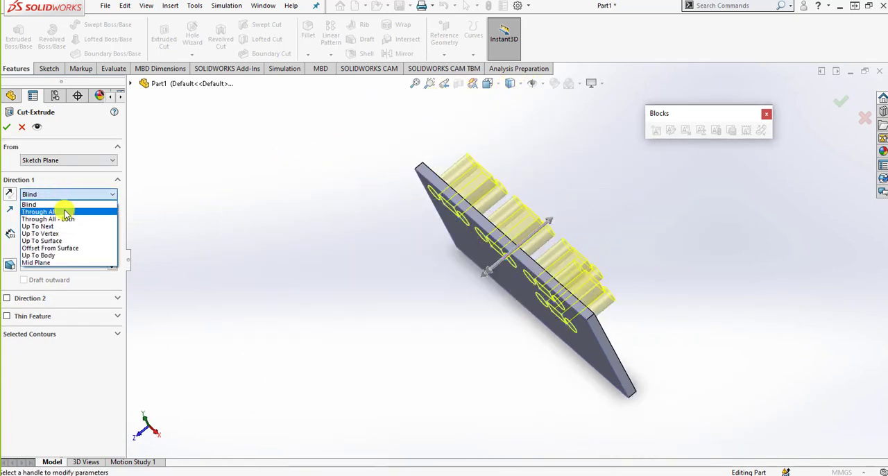
{"action": "left_click", "coordinate": [63, 204]}
{"action": "left_click", "coordinate": [9, 130]}
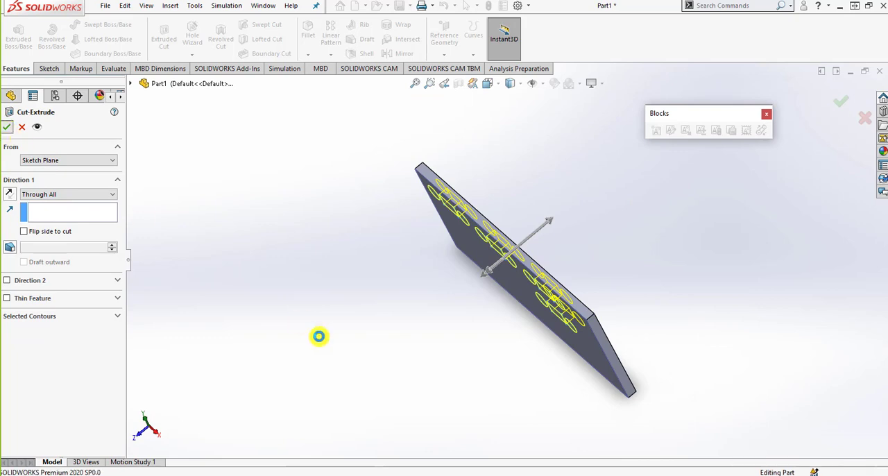
{"action": "middle_click_drag", "start_coordinate": [421, 339], "coordinate": [468, 255]}
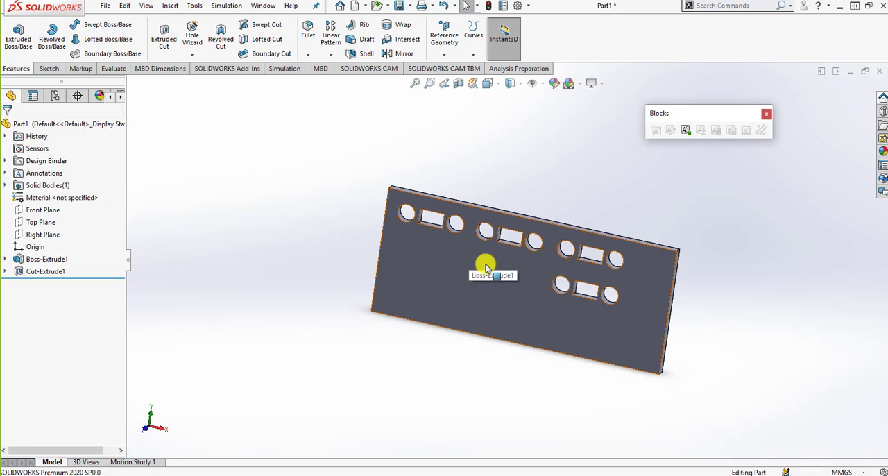
{"action": "middle_click_drag", "start_coordinate": [698, 323], "coordinate": [576, 301]}
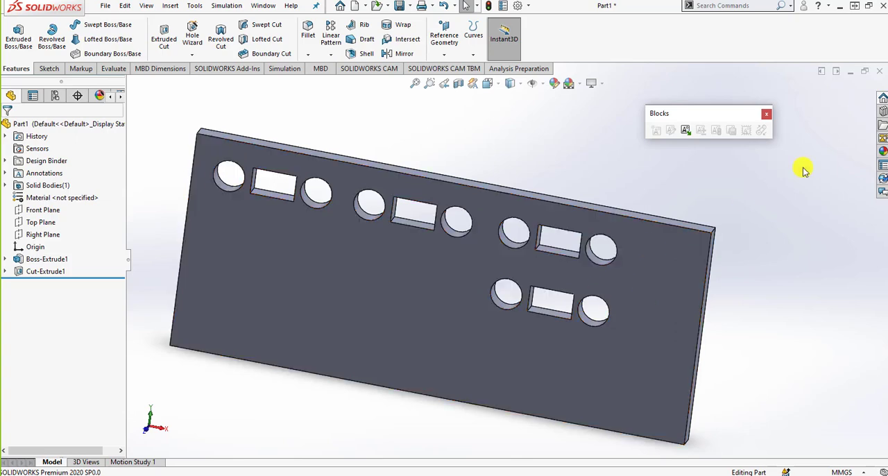
- Close the plate part without saving its changes
{"action": "left_click", "coordinate": [879, 72]}
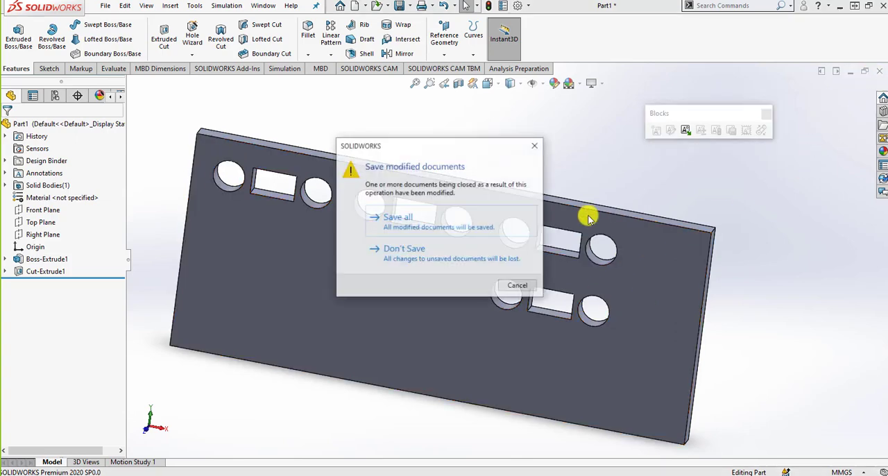
{"action": "left_click", "coordinate": [453, 249]}
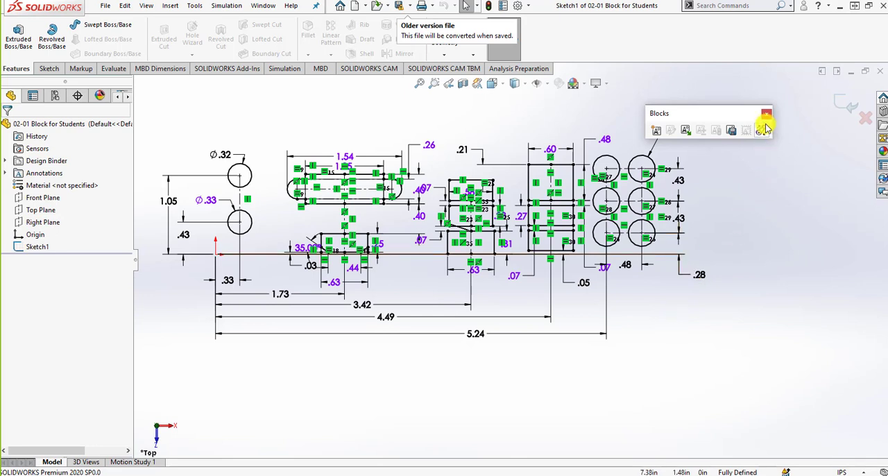
- Make a block from all entities of the 02-01 Block for Students sketch, placing its insertion point on the sketch origin
{"action": "left_click_drag", "start_coordinate": [717, 115], "coordinate": [754, 98]}
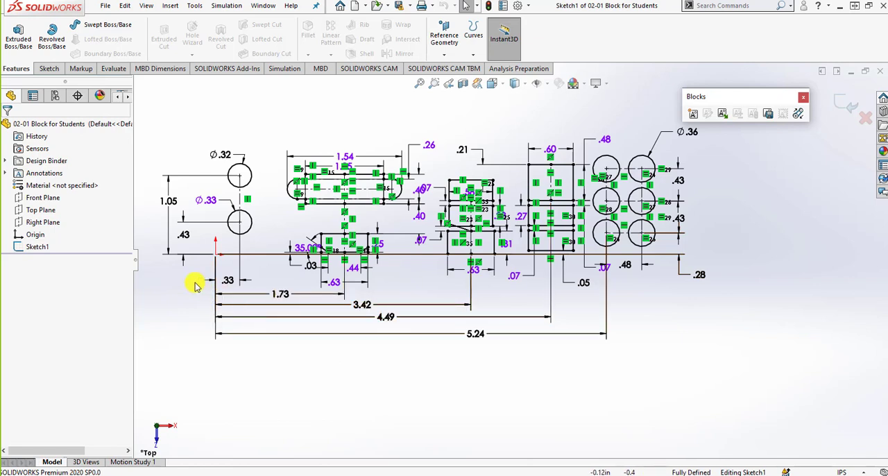
{"action": "mouse_move", "coordinate": [740, 373]}
{"action": "left_mouse_down"}
{"action": "mouse_move", "coordinate": [717, 351]}
{"action": "mouse_move", "coordinate": [399, 192]}
{"action": "mouse_move", "coordinate": [188, 123]}
{"action": "mouse_move", "coordinate": [173, 127]}
{"action": "mouse_move", "coordinate": [158, 114]}
{"action": "left_mouse_up"}
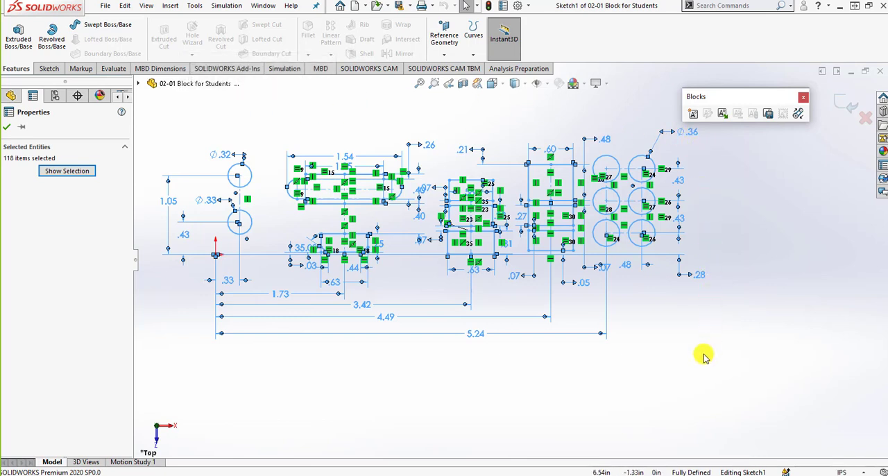
{"action": "left_click", "coordinate": [694, 114]}
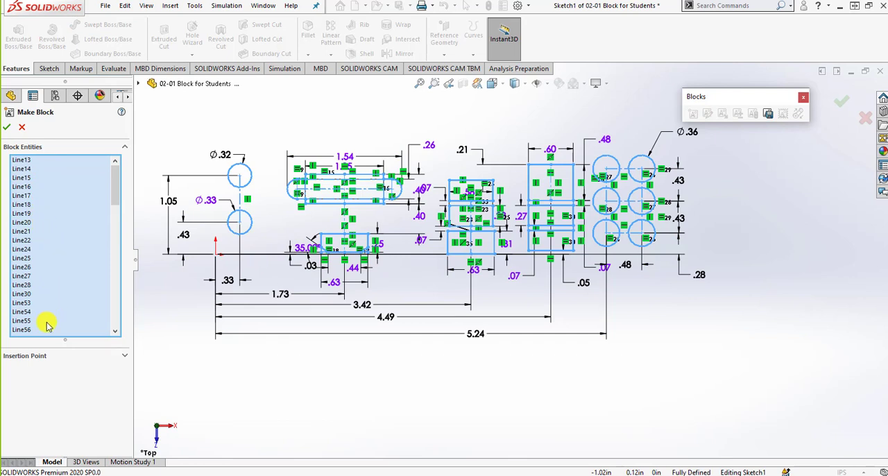
{"action": "scroll", "coordinate": [47, 324], "scroll_direction": "down", "scroll_amount": 6}
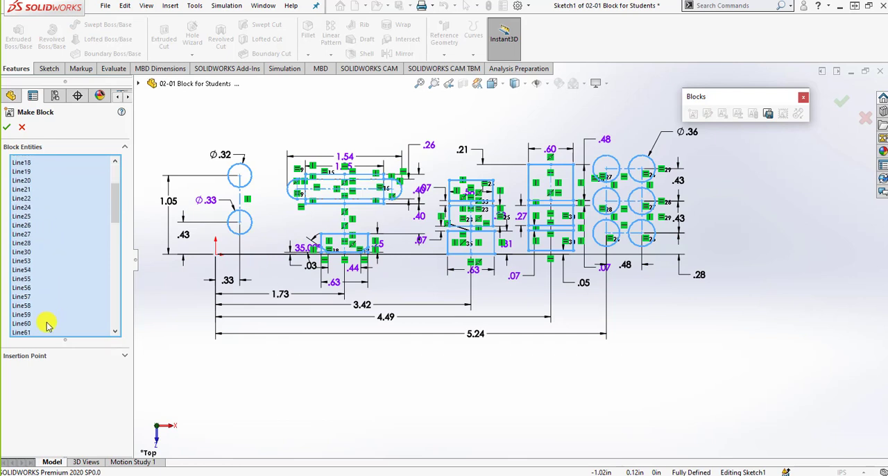
{"action": "left_click", "coordinate": [124, 357]}
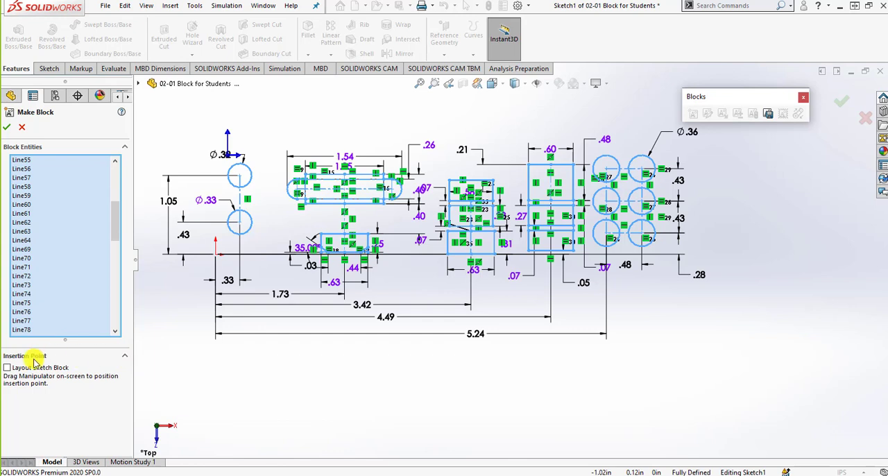
{"action": "left_click_drag", "start_coordinate": [235, 158], "coordinate": [279, 224]}
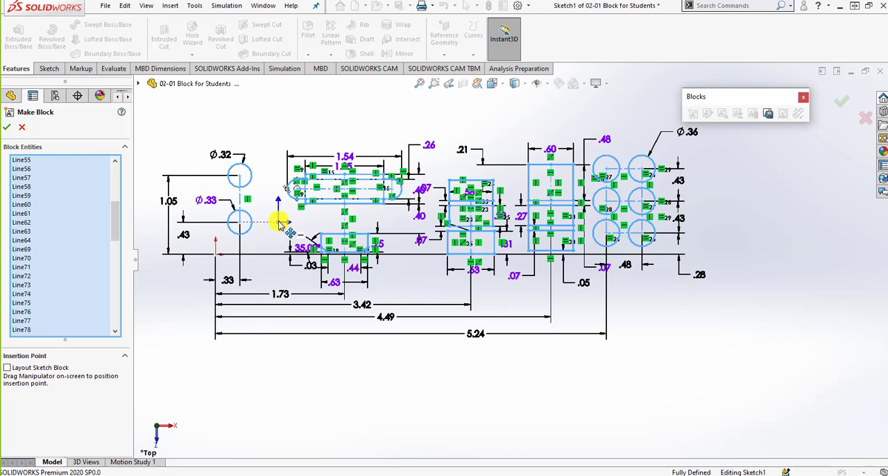
{"action": "mouse_move", "coordinate": [279, 223]}
{"action": "left_mouse_down"}
{"action": "mouse_move", "coordinate": [245, 248]}
{"action": "mouse_move", "coordinate": [215, 253]}
{"action": "left_mouse_up"}
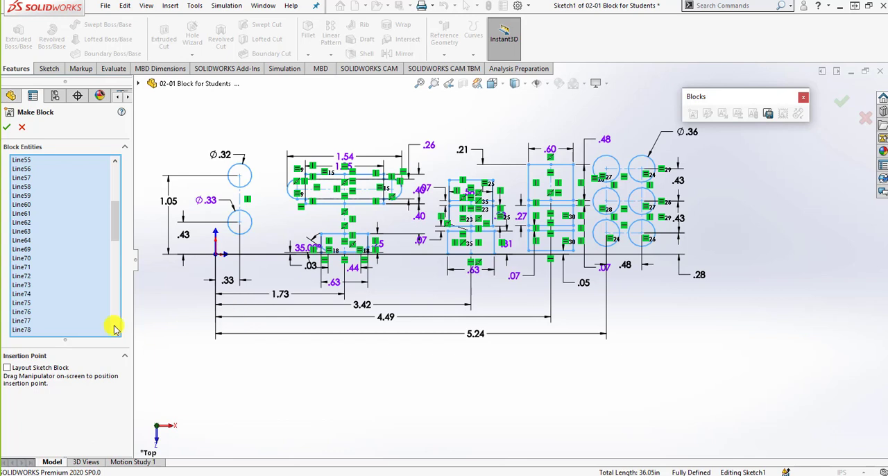
{"action": "left_click", "coordinate": [10, 129]}
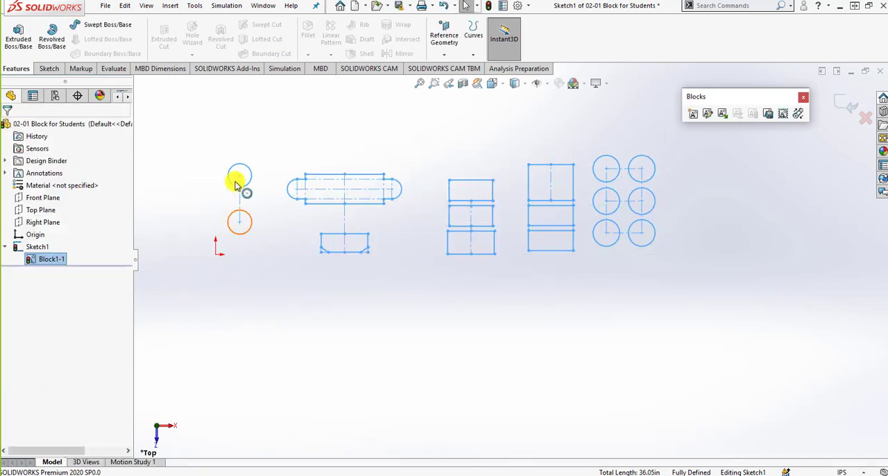
- Save the sketch as a SOLIDWORKS block file named Sketch2
{"action": "left_click", "coordinate": [601, 314]}
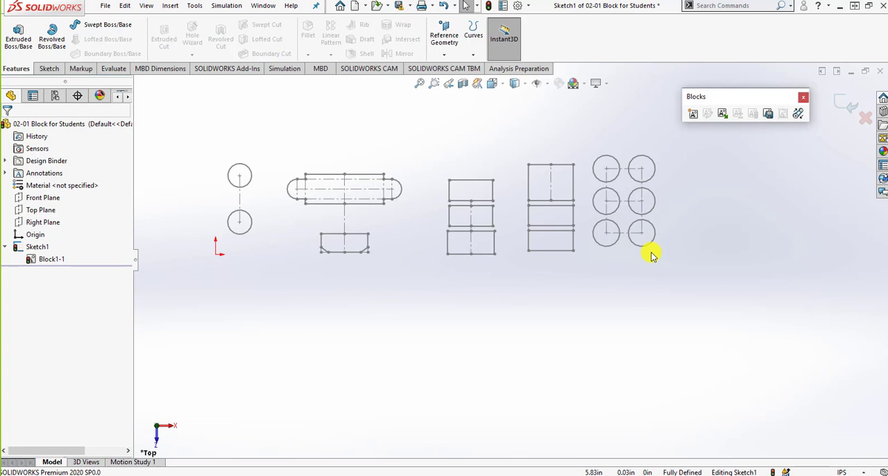
{"action": "left_click", "coordinate": [768, 115]}
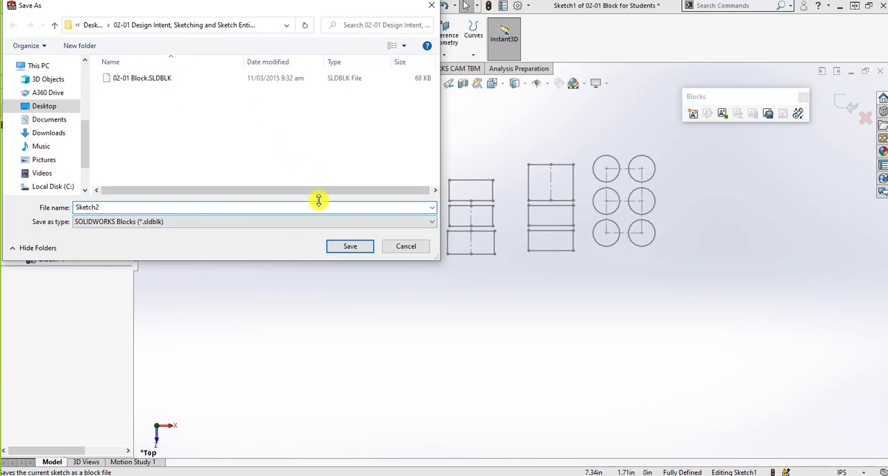
{"action": "left_click", "coordinate": [339, 245]}
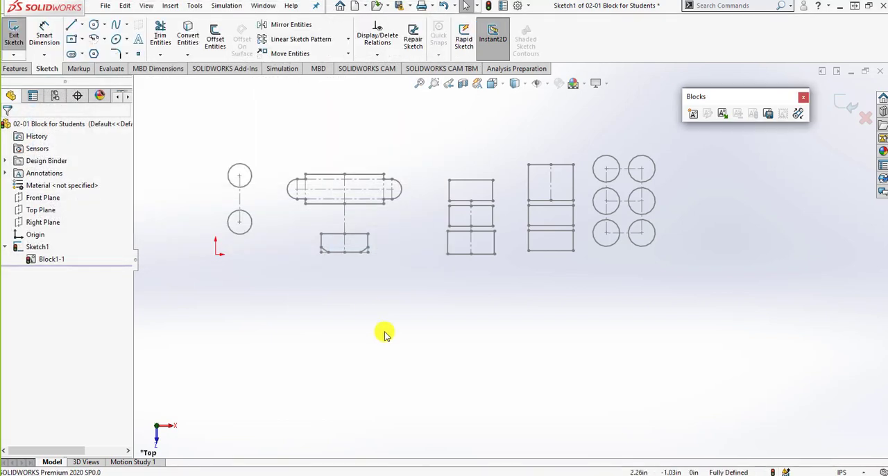
- Create a new part and sketch a center rectangle about 317 mm wide on the Front Plane, centred on the origin
{"action": "left_click", "coordinate": [355, 6]}
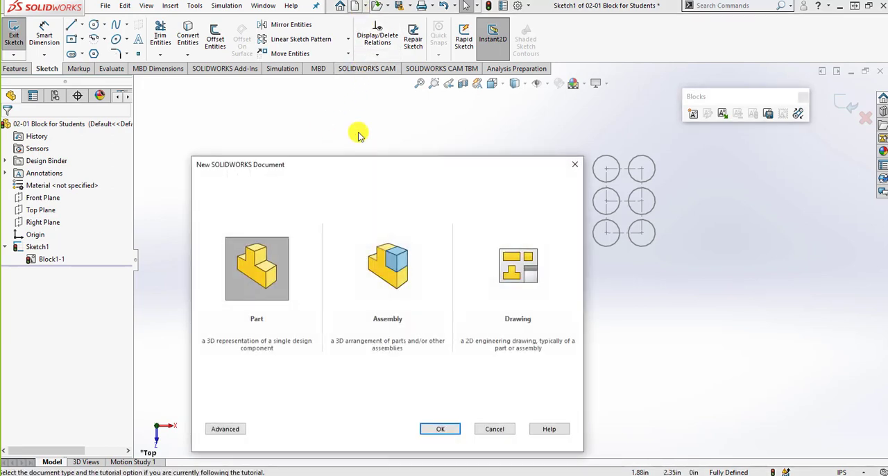
{"action": "left_click", "coordinate": [437, 428]}
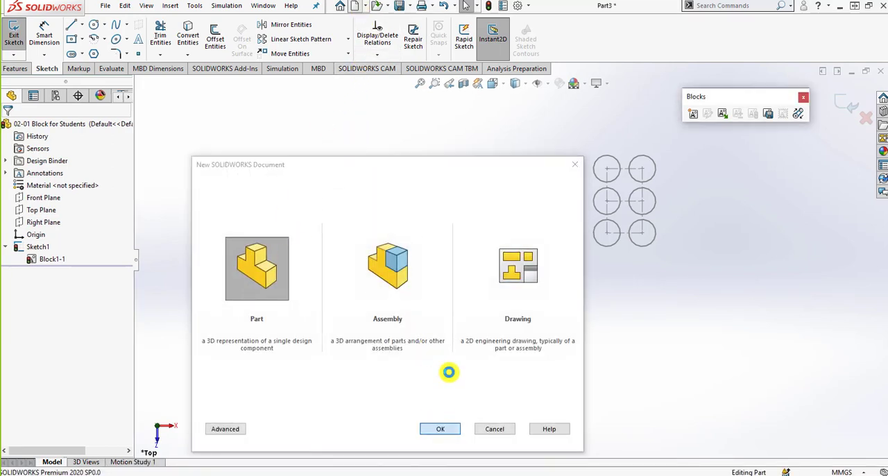
{"action": "left_click", "coordinate": [43, 199]}
{"action": "left_click", "coordinate": [49, 69]}
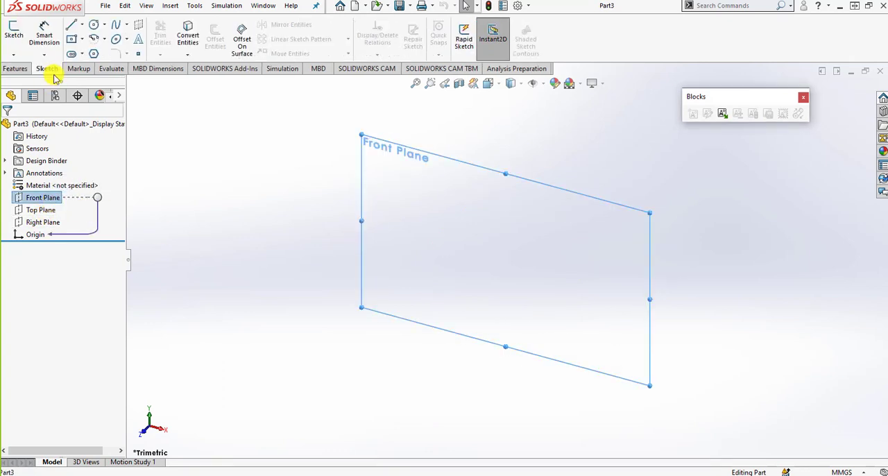
{"action": "left_click", "coordinate": [73, 40]}
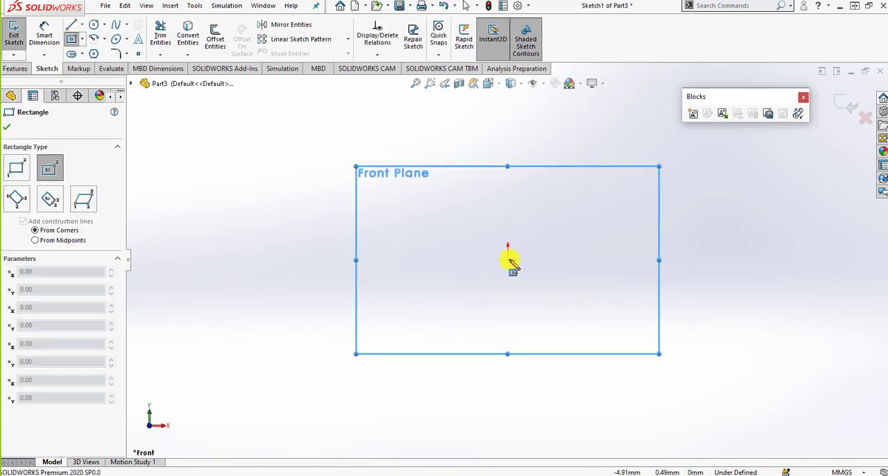
{"action": "left_click", "coordinate": [508, 259]}
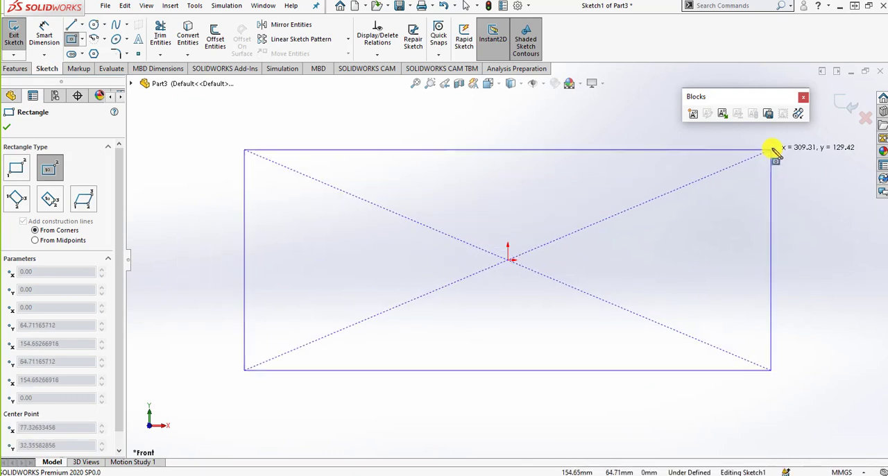
{"action": "left_click", "coordinate": [777, 143]}
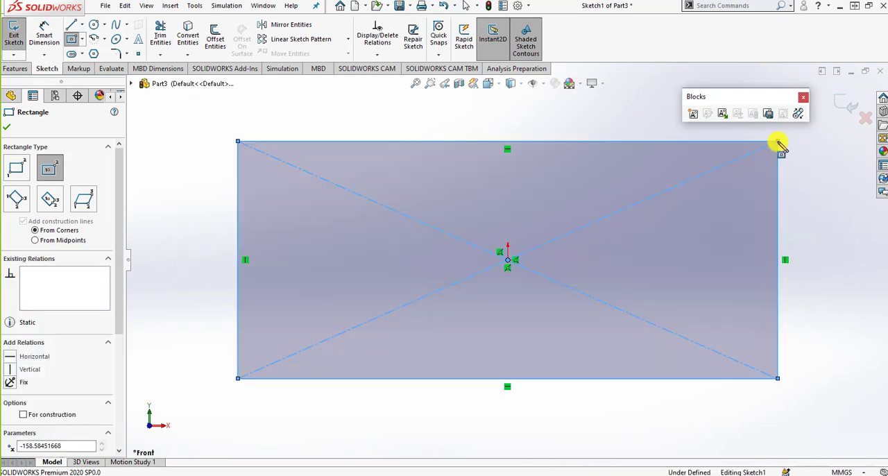
- Extrude the center rectangle 10 mm blind into a solid plate
{"action": "left_click", "coordinate": [27, 71]}
{"action": "left_click", "coordinate": [18, 35]}
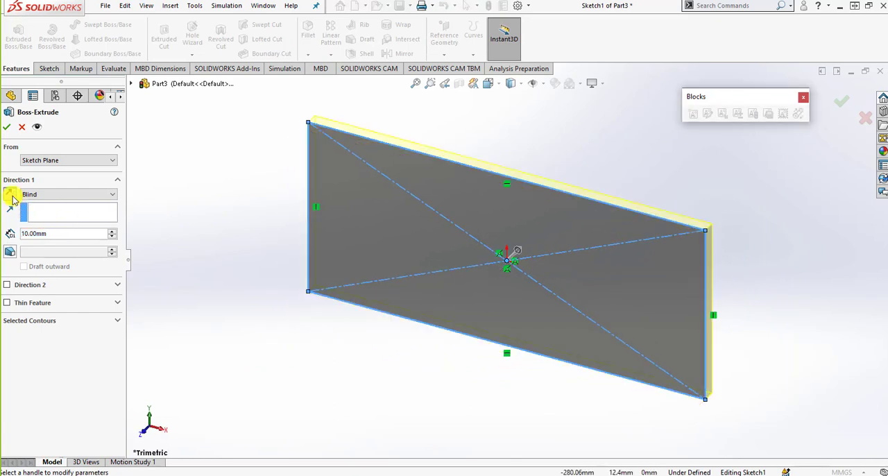
{"action": "left_click", "coordinate": [7, 126]}
{"action": "left_click", "coordinate": [225, 292]}
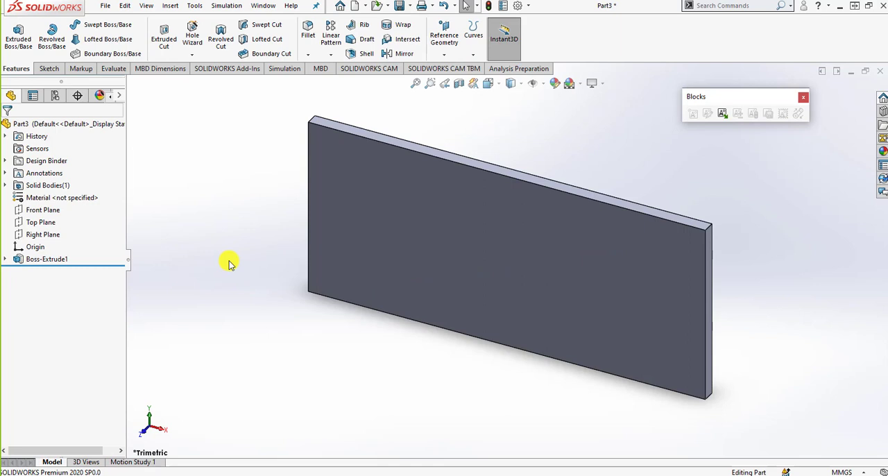
- Insert the saved block Sketch2.SLDBLK on the plate's front face, placing its insertion point at the plate's left edge
{"action": "left_click", "coordinate": [722, 115]}
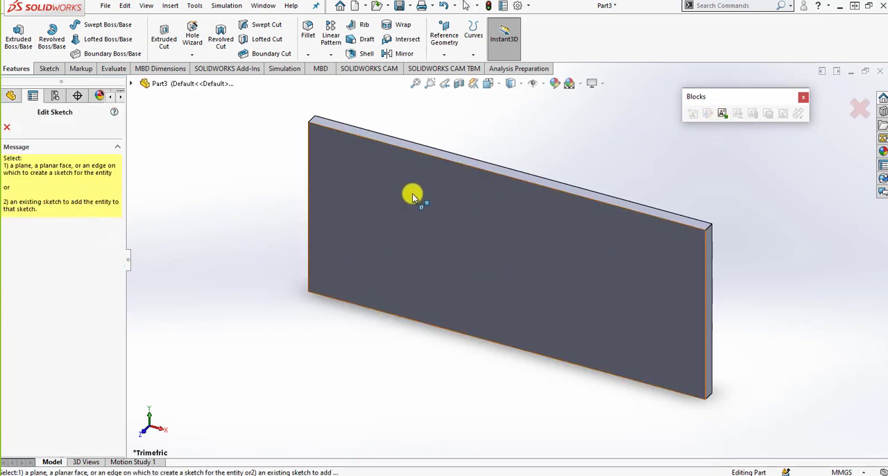
{"action": "left_click", "coordinate": [412, 196]}
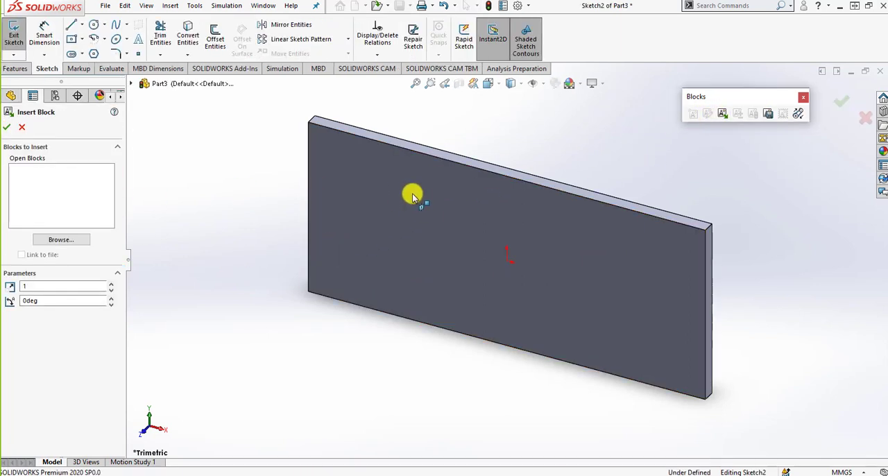
{"action": "left_click", "coordinate": [51, 241]}
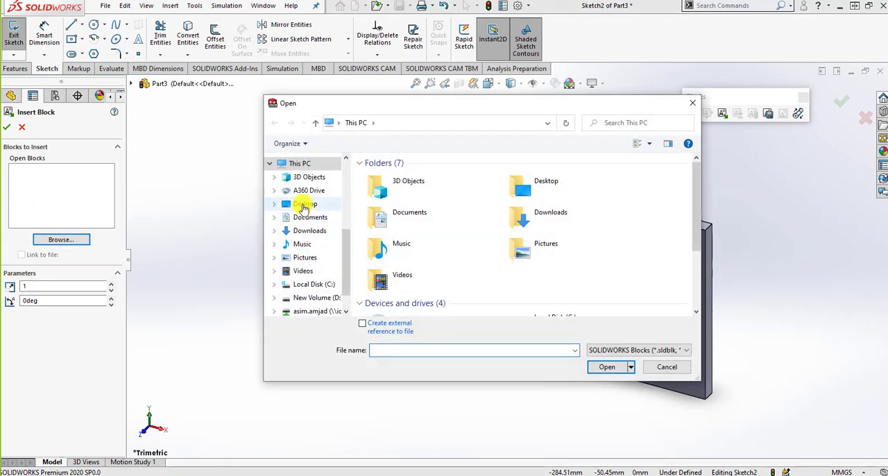
{"action": "left_click", "coordinate": [306, 203]}
{"action": "double_click", "coordinate": [396, 201]}
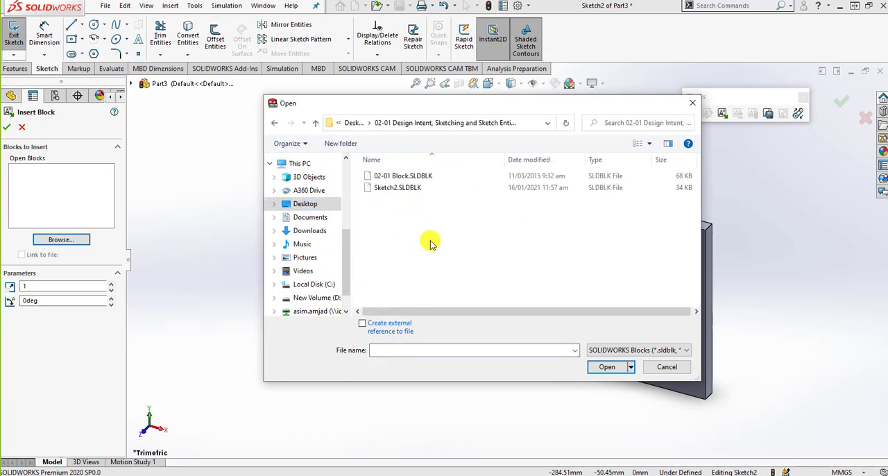
{"action": "double_click", "coordinate": [419, 189]}
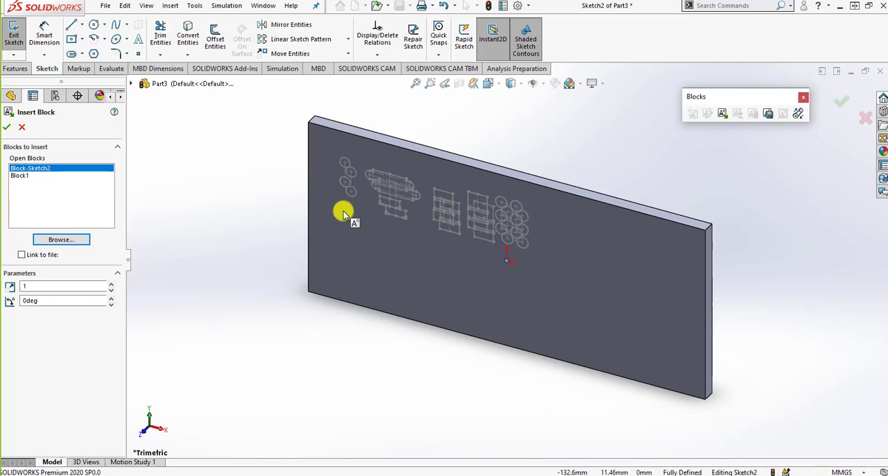
{"action": "left_click", "coordinate": [308, 206]}
{"action": "left_click", "coordinate": [9, 128]}
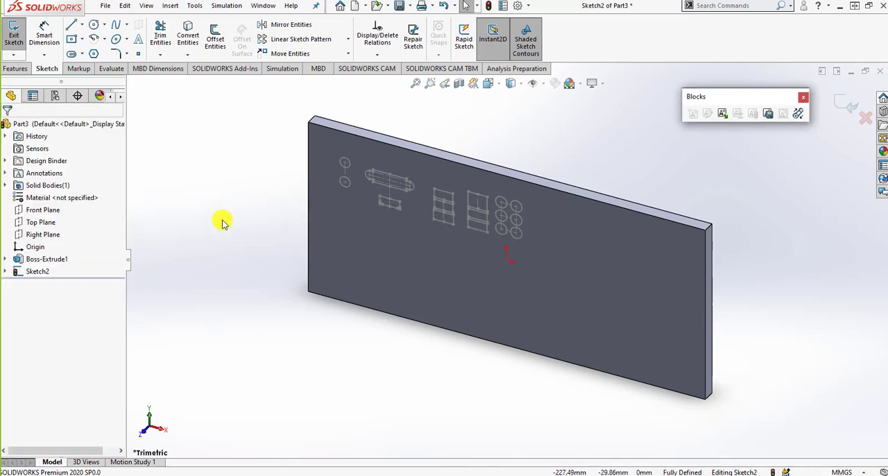
- In a front view, dimension the center of the block's upper-left circle 25 mm below the plate's top edge
{"action": "left_click", "coordinate": [408, 267]}
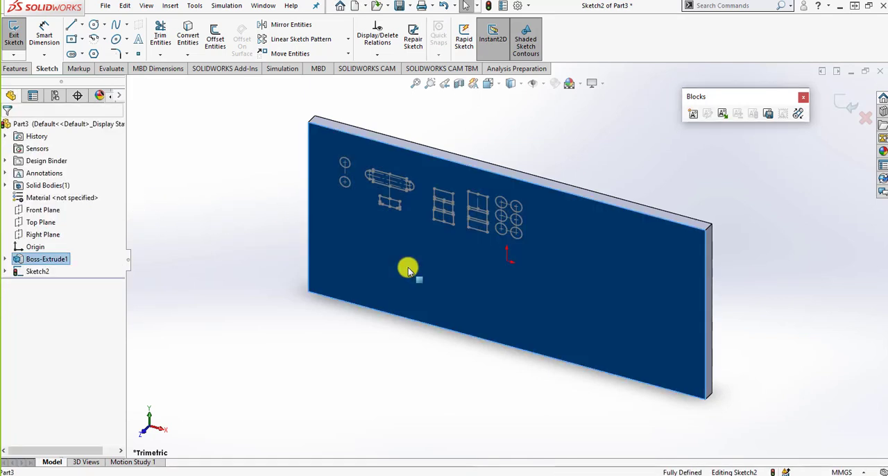
{"action": "left_click", "coordinate": [487, 83]}
{"action": "left_click", "coordinate": [553, 150]}
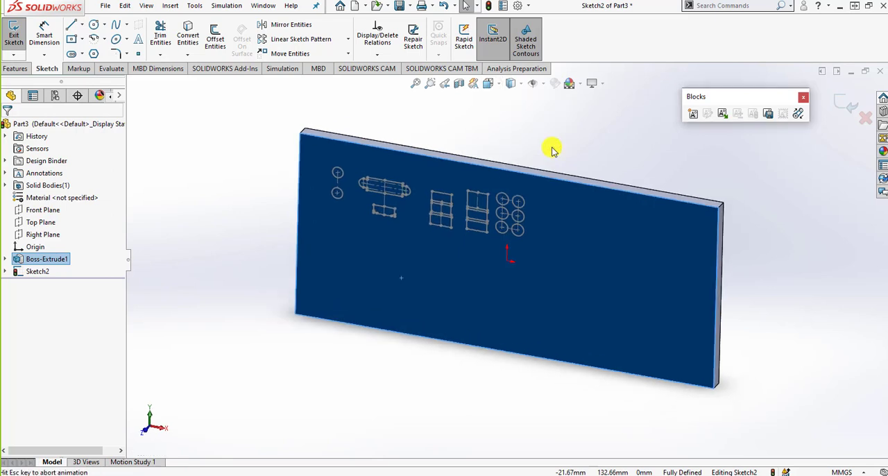
{"action": "left_click", "coordinate": [266, 264]}
{"action": "scroll", "coordinate": [386, 225], "scroll_direction": "down", "scroll_amount": 3}
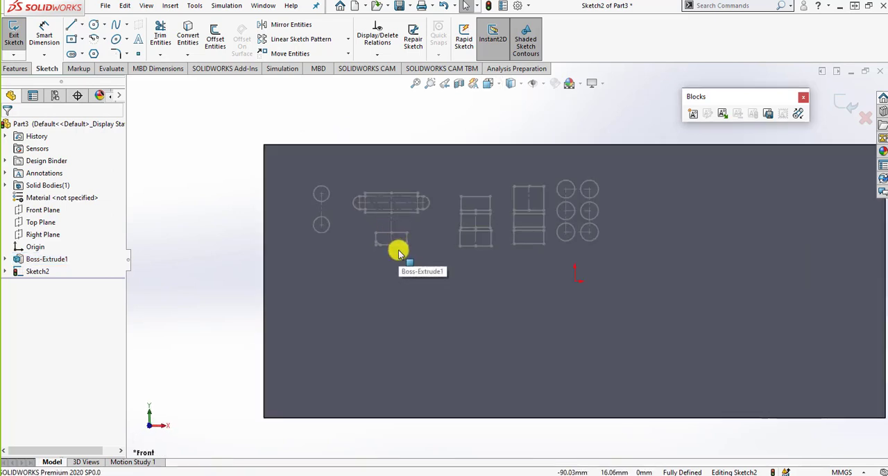
{"action": "scroll", "coordinate": [398, 253], "scroll_direction": "down", "scroll_amount": 2}
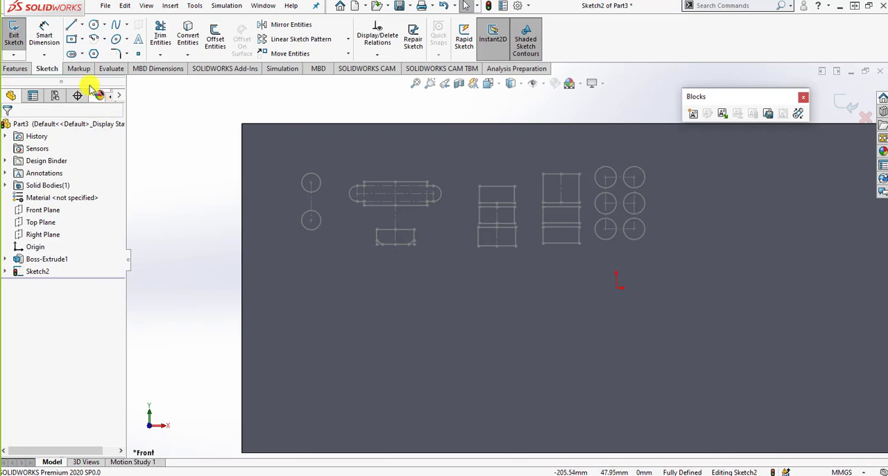
{"action": "left_click", "coordinate": [44, 36]}
{"action": "left_click", "coordinate": [311, 183]}
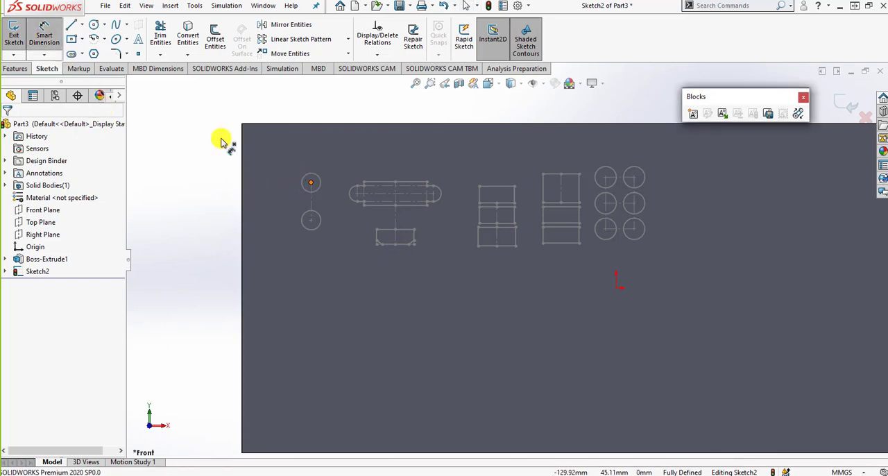
{"action": "left_click", "coordinate": [244, 124]}
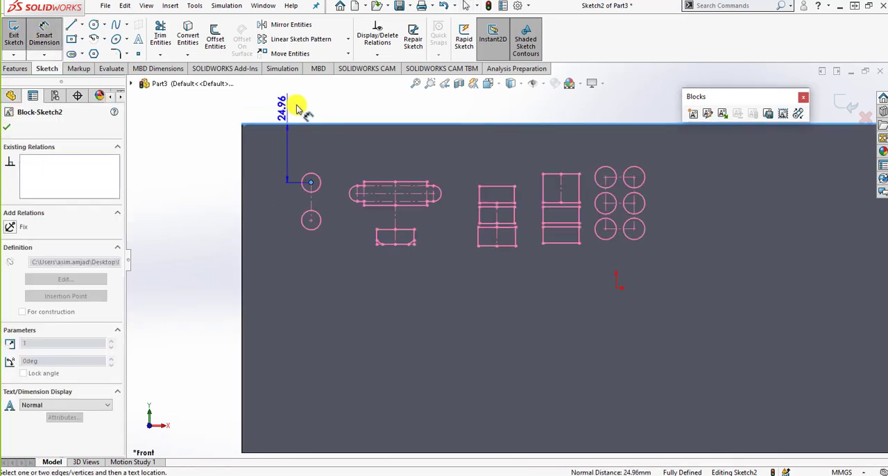
{"action": "left_click", "coordinate": [200, 146]}
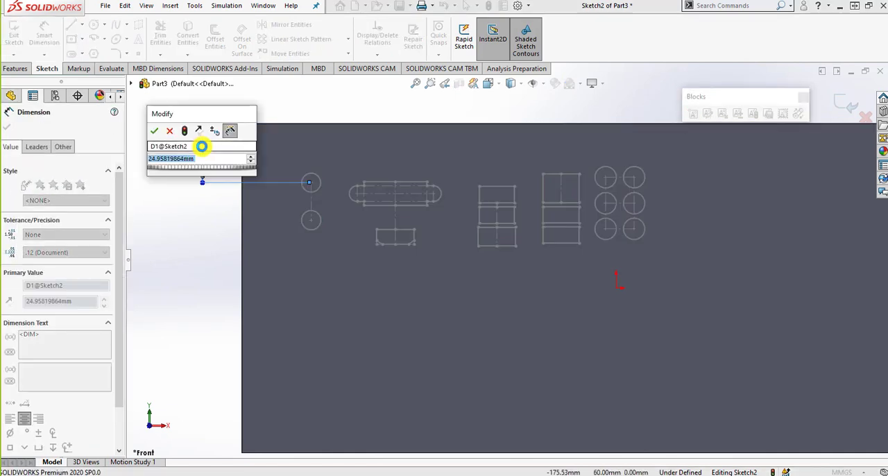
{"action": "type", "text": "25"}
{"action": "key", "text": "Return"}
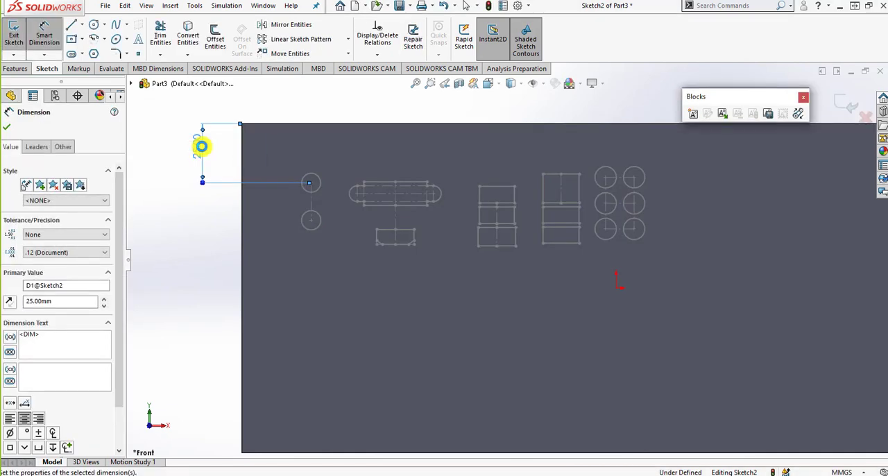
- Dimension the same circle center 30 mm horizontally from the plate's upper-left corner and exit the sketch
{"action": "left_click", "coordinate": [311, 184]}
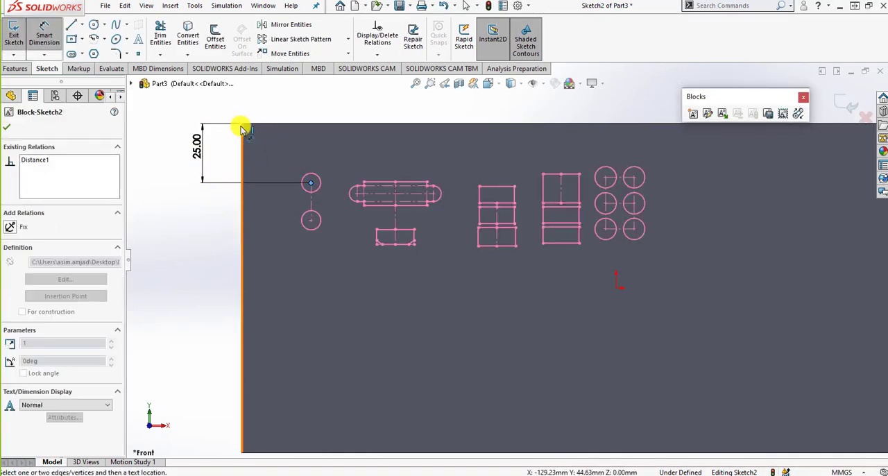
{"action": "left_click", "coordinate": [242, 126]}
{"action": "left_click", "coordinate": [292, 86]}
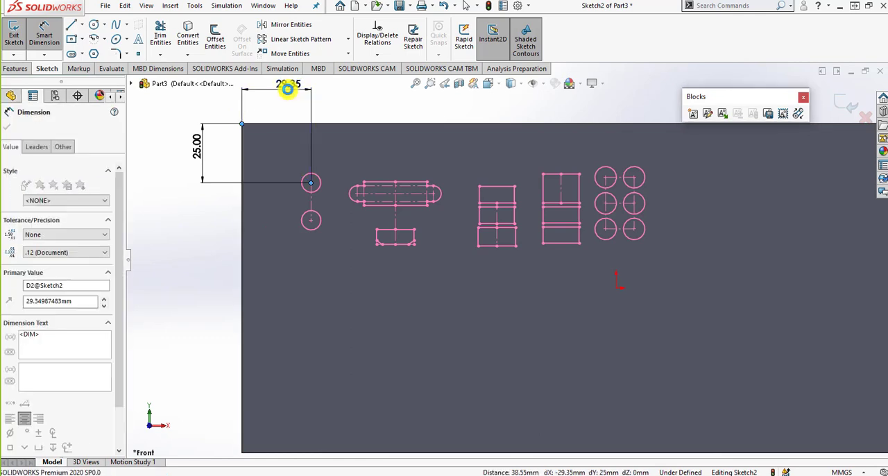
{"action": "type", "text": "30"}
{"action": "key", "text": "Return"}
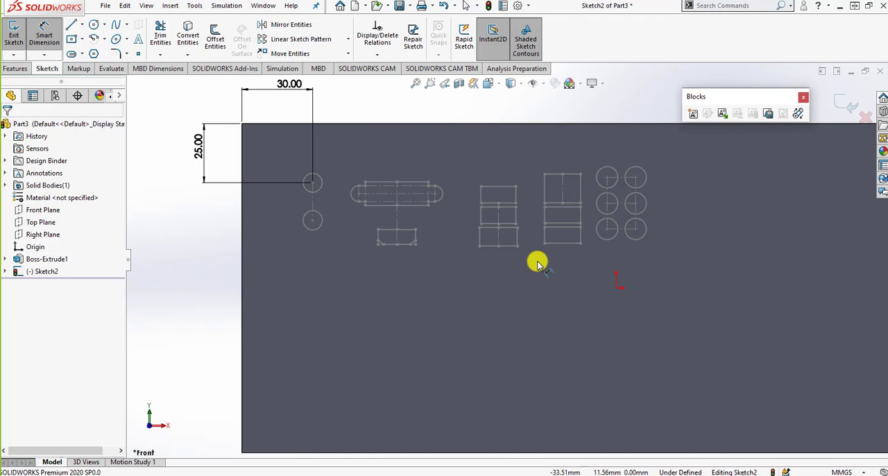
{"action": "left_click", "coordinate": [845, 109]}
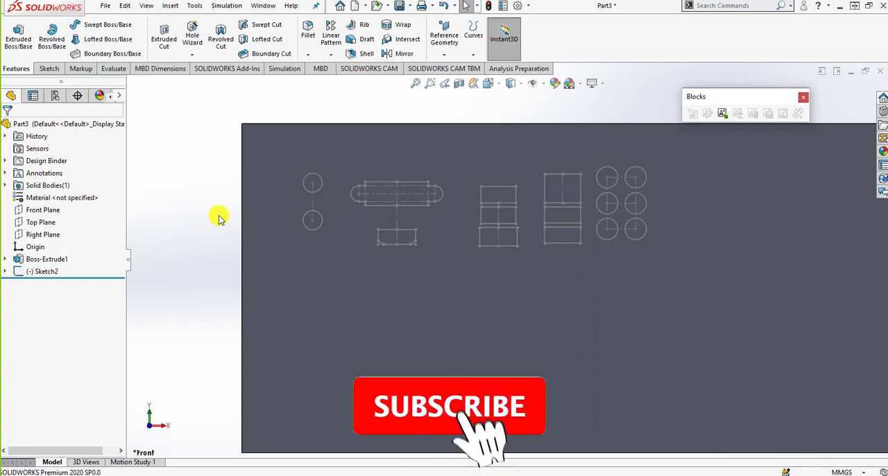
- Switch back to the maximized 02-01 Block for Students part and undo the block creation in its sketch
{"action": "left_click", "coordinate": [837, 71]}
{"action": "left_click", "coordinate": [369, 161]}
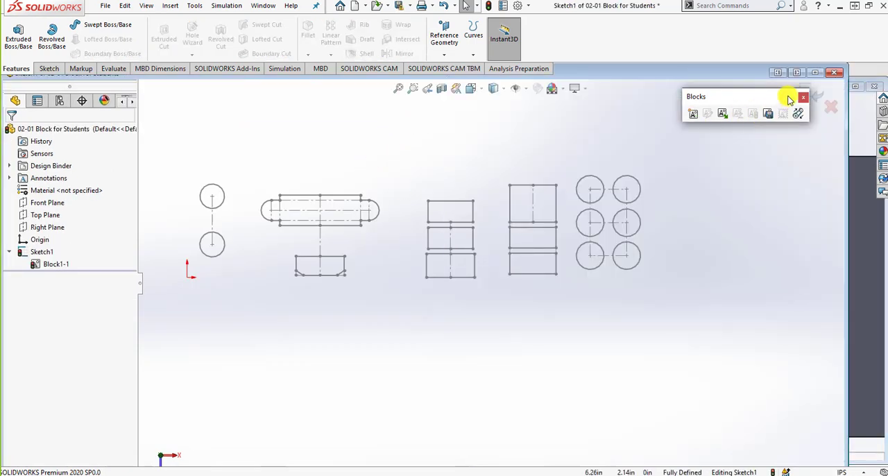
{"action": "left_click", "coordinate": [816, 73]}
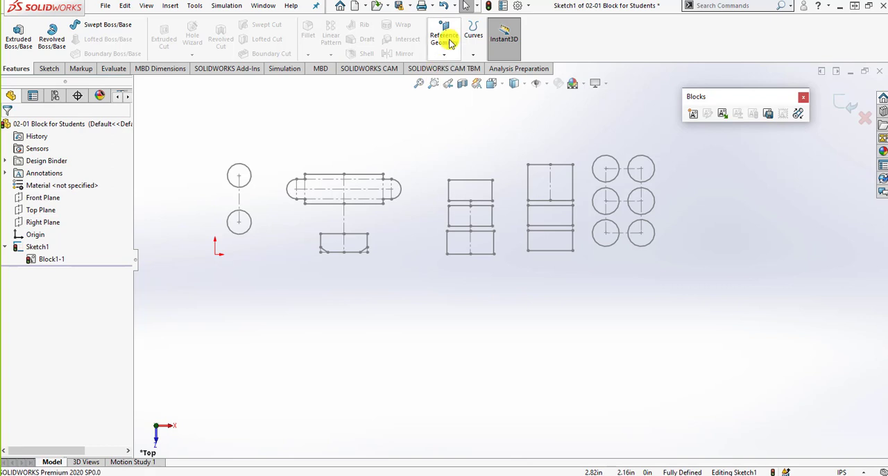
{"action": "left_click", "coordinate": [443, 7]}
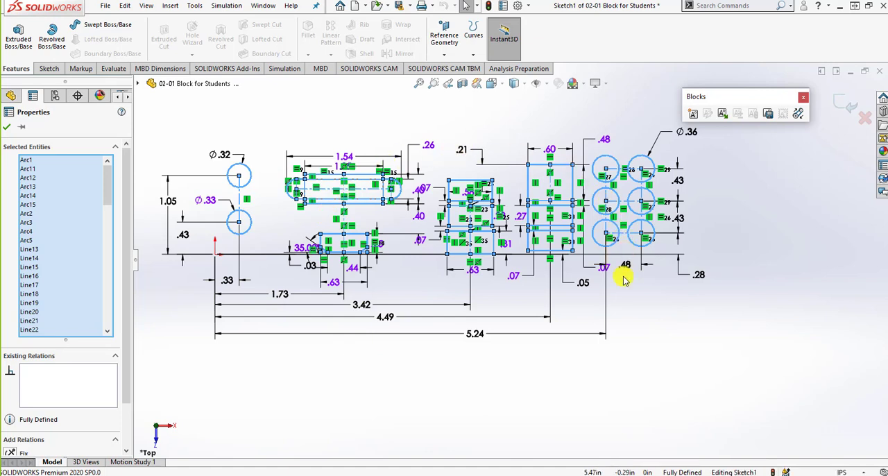
{"action": "left_click", "coordinate": [7, 127]}
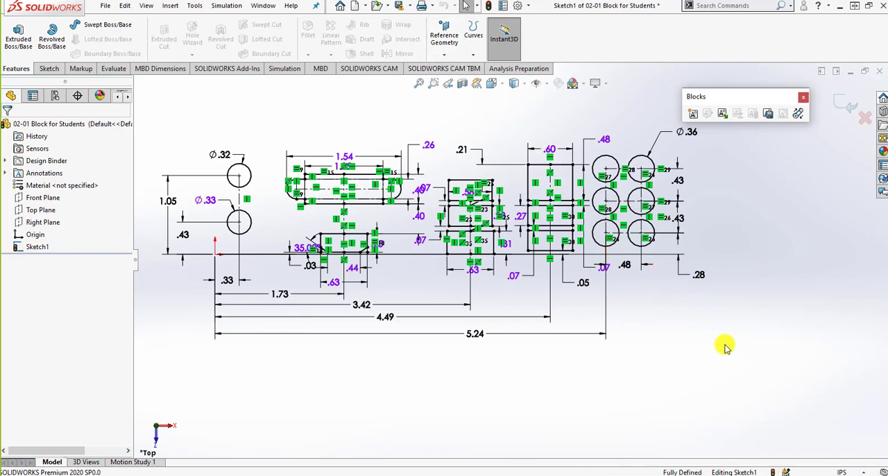
- Make a block from all entities and dimensions of the students' sketch, keeping the default insertion point
{"action": "mouse_move", "coordinate": [762, 397]}
{"action": "left_mouse_down"}
{"action": "mouse_move", "coordinate": [311, 135]}
{"action": "mouse_move", "coordinate": [165, 107]}
{"action": "mouse_move", "coordinate": [147, 95]}
{"action": "left_mouse_up"}
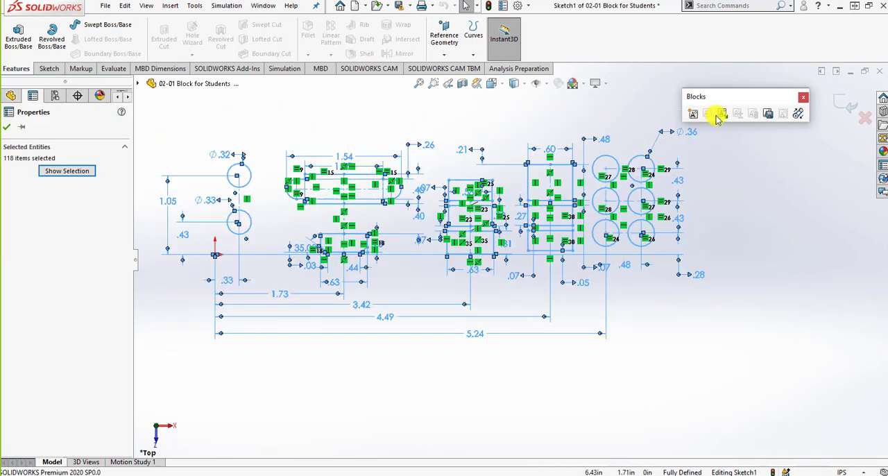
{"action": "left_click", "coordinate": [693, 114]}
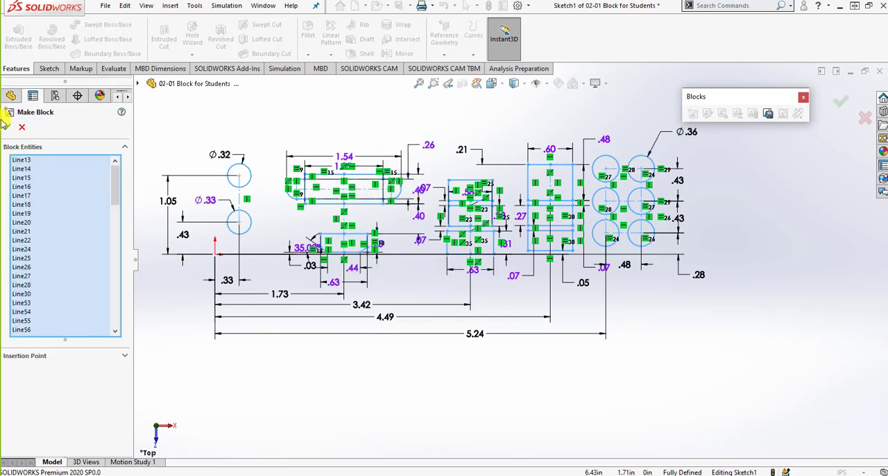
{"action": "left_click", "coordinate": [9, 129]}
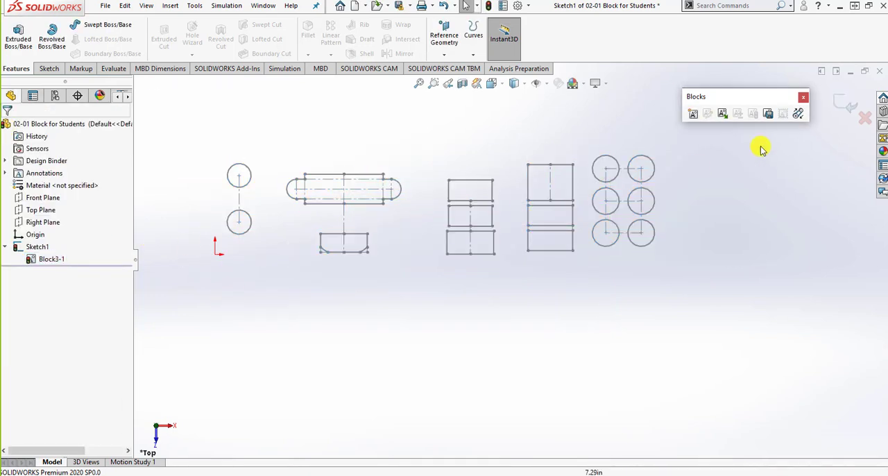
- Explode the new block into individual sketch entities and exit the sketch
{"action": "left_click", "coordinate": [47, 259]}
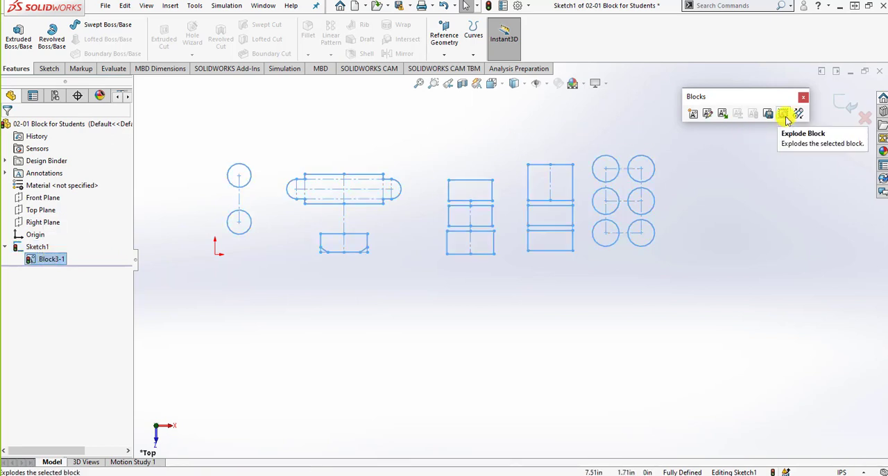
{"action": "left_click", "coordinate": [784, 114]}
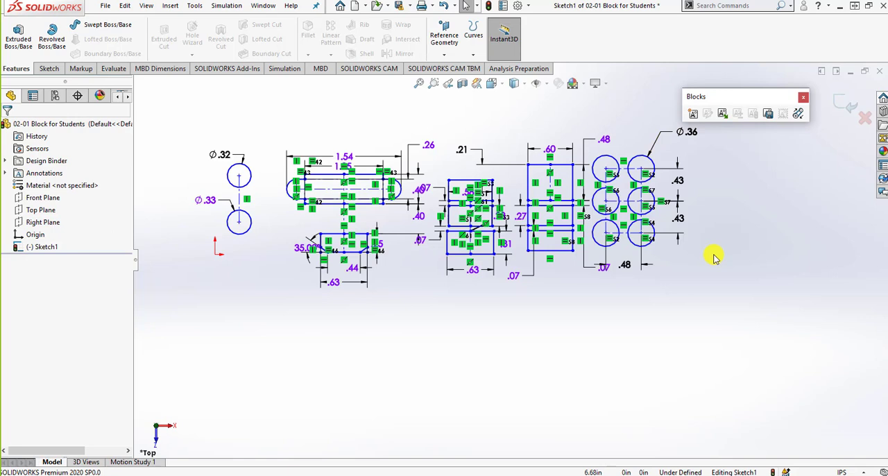
{"action": "left_click", "coordinate": [846, 104]}
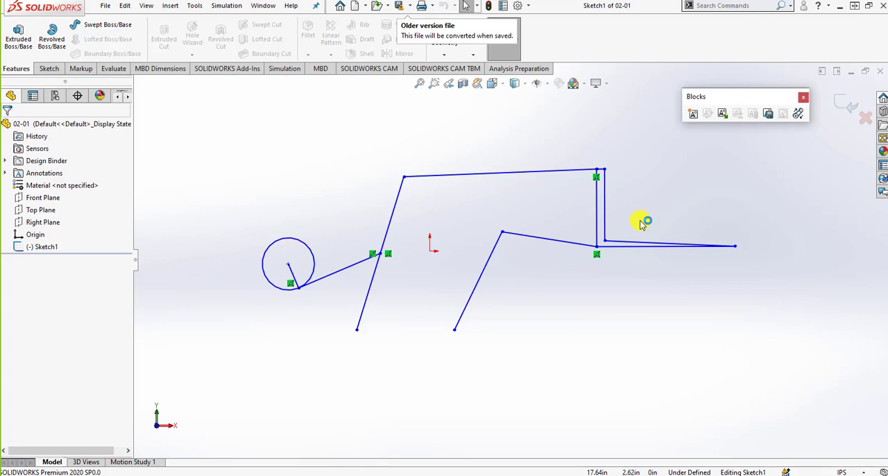
- In the 02-01 part's sketch, make a block from the circle and its short radial line
{"action": "left_click", "coordinate": [291, 281]}
{"action": "left_click", "coordinate": [314, 256], "text": "ctrl"}
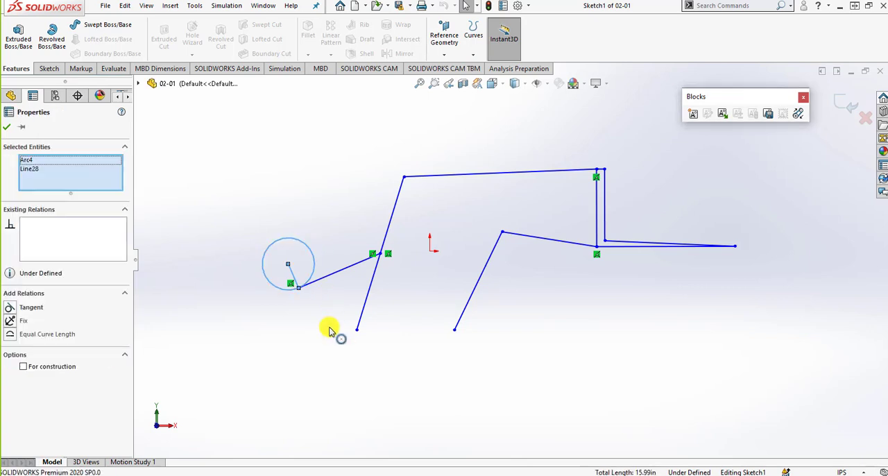
{"action": "left_click", "coordinate": [692, 113]}
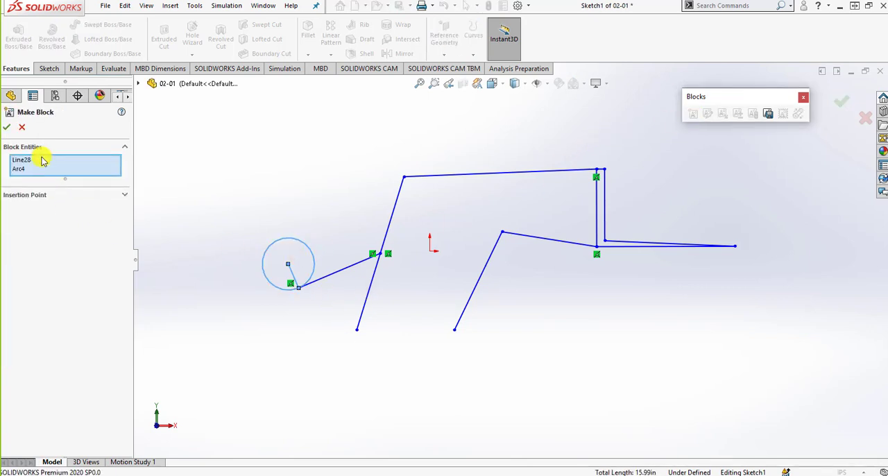
{"action": "left_click", "coordinate": [7, 127]}
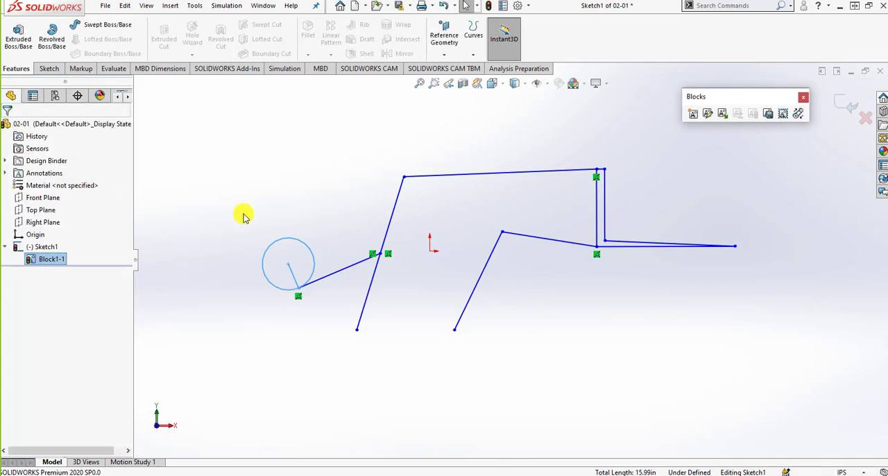
- Make a separate block from the sloped line linking the circle's radial line to the left leg
{"action": "left_click", "coordinate": [343, 273]}
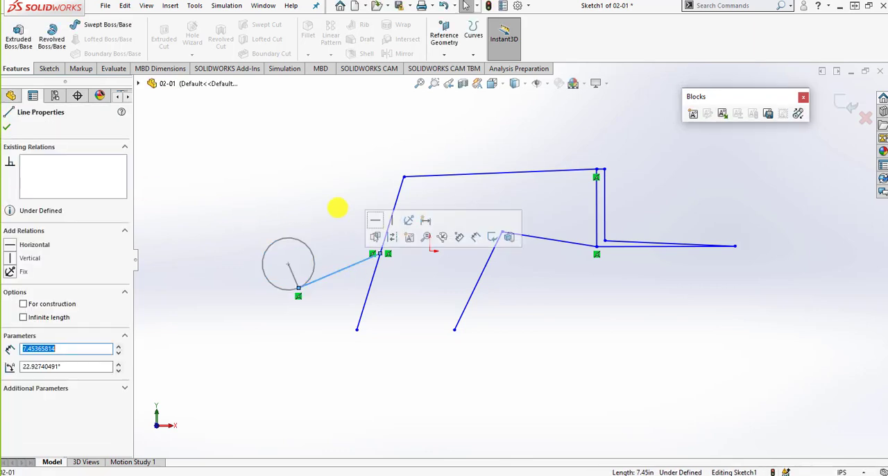
{"action": "left_click", "coordinate": [692, 113]}
{"action": "left_click", "coordinate": [7, 127]}
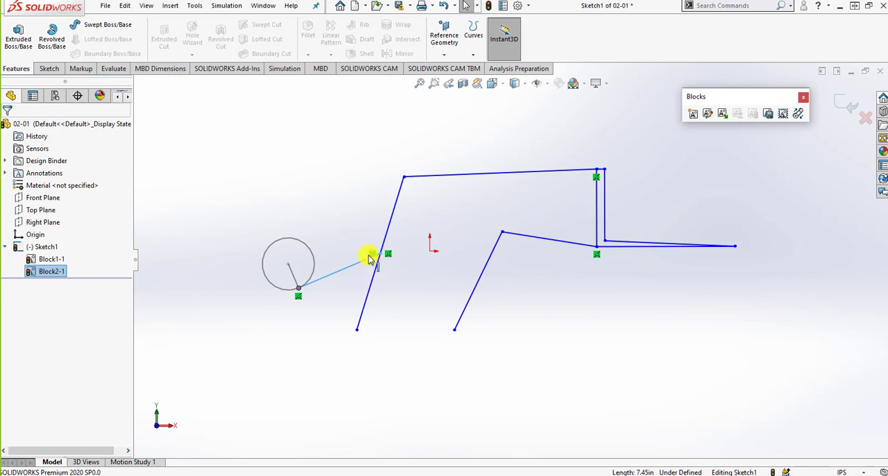
- Make a block from the left leg line and the long upper line joined to it
{"action": "left_click", "coordinate": [383, 232]}
{"action": "left_click", "coordinate": [453, 175], "text": "ctrl"}
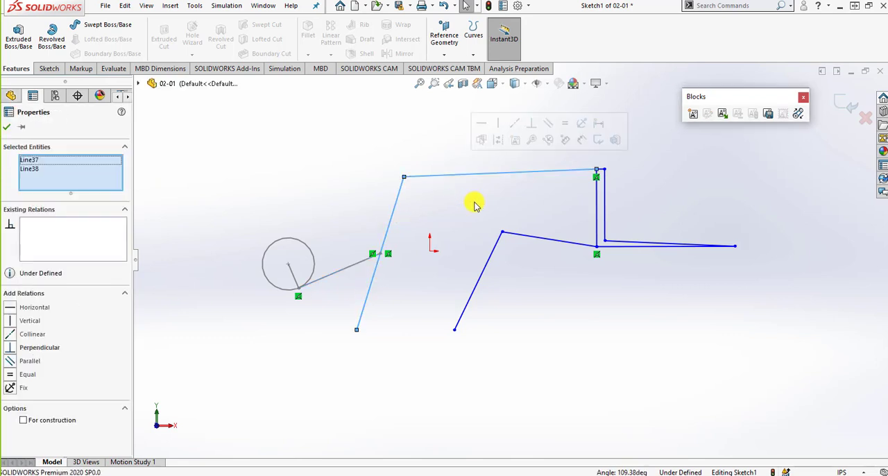
{"action": "left_click", "coordinate": [692, 113]}
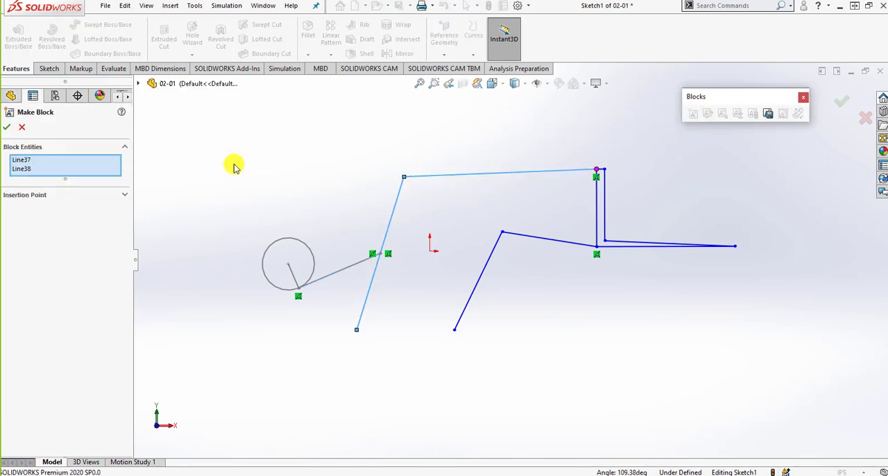
{"action": "left_click", "coordinate": [6, 127]}
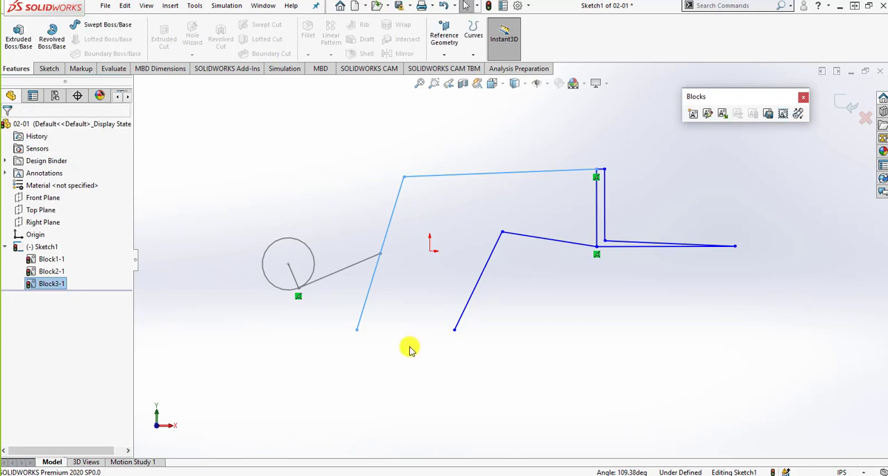
- Make a separate block from the two lines of the middle bent link
{"action": "left_click_drag", "start_coordinate": [551, 326], "coordinate": [476, 231]}
{"action": "left_click", "coordinate": [691, 113]}
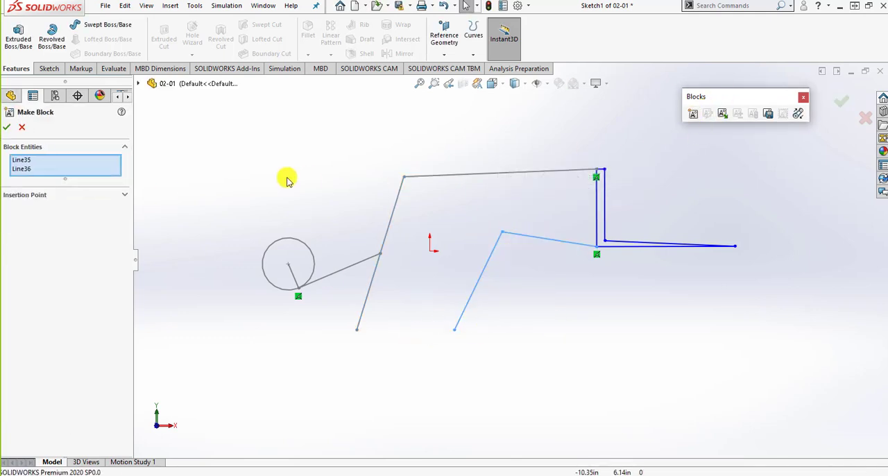
{"action": "left_click", "coordinate": [6, 127]}
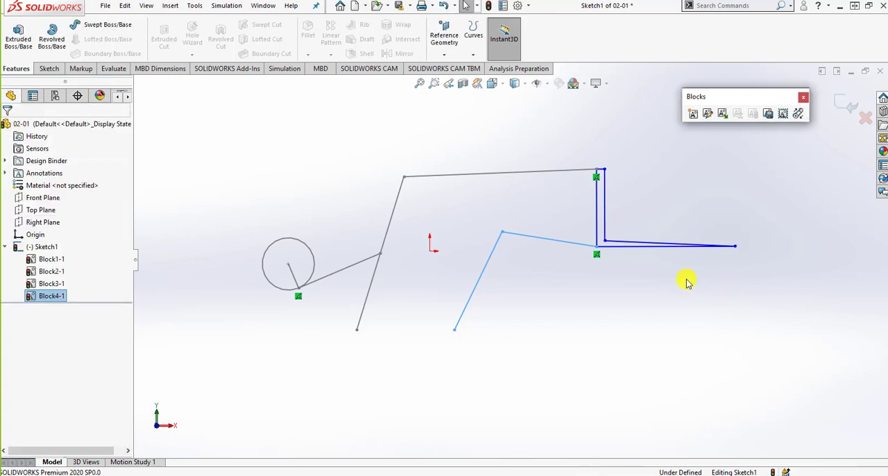
- Make another block from the four vertical and near-horizontal lines forming the L-shaped link at the linkage's right end
{"action": "left_click_drag", "start_coordinate": [685, 256], "coordinate": [594, 213]}
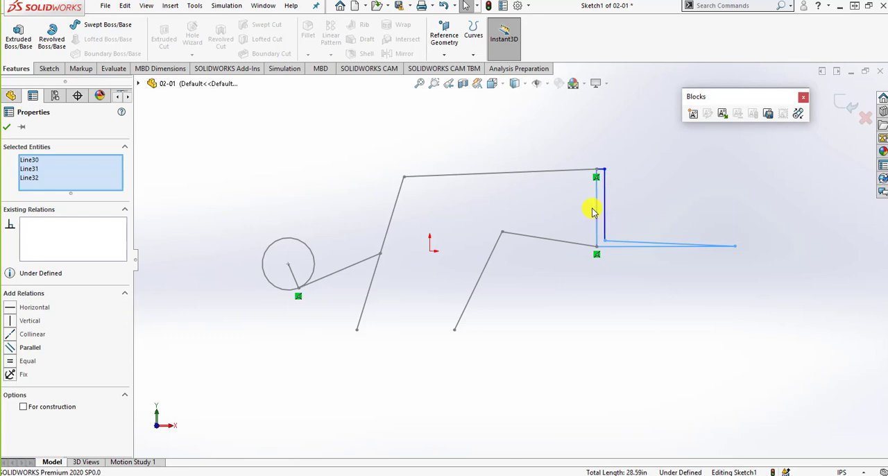
{"action": "left_click", "coordinate": [604, 217], "text": "ctrl"}
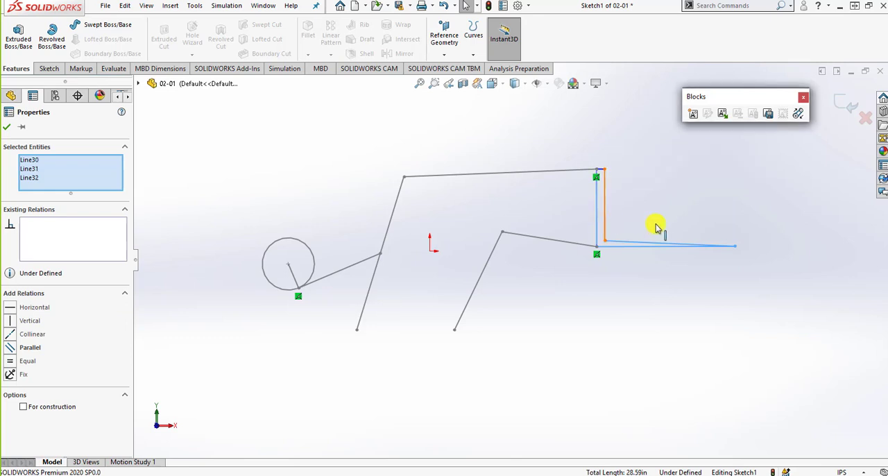
{"action": "left_click", "coordinate": [695, 116]}
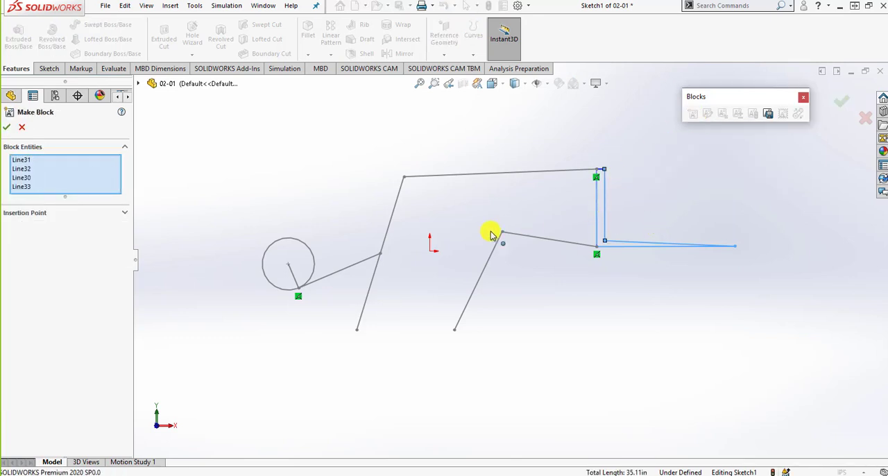
{"action": "left_click", "coordinate": [8, 128]}
{"action": "left_click", "coordinate": [696, 353]}
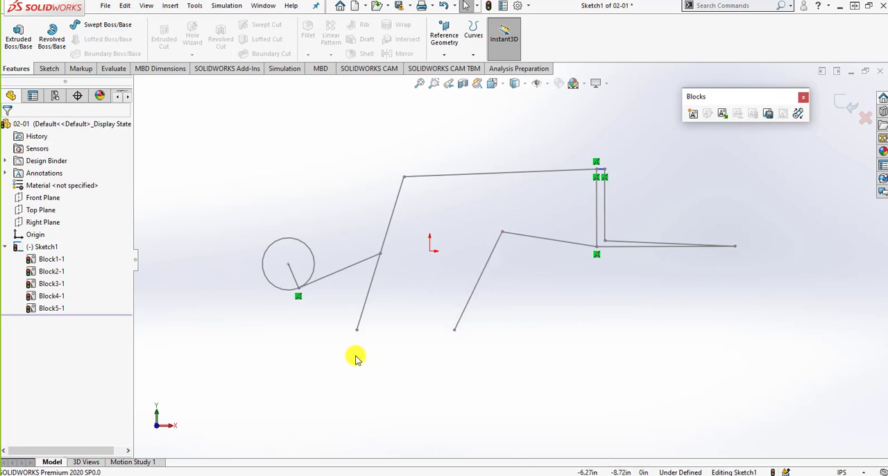
- Fix the lower endpoints of the left leg and the middle bent link
{"action": "left_click", "coordinate": [358, 331]}
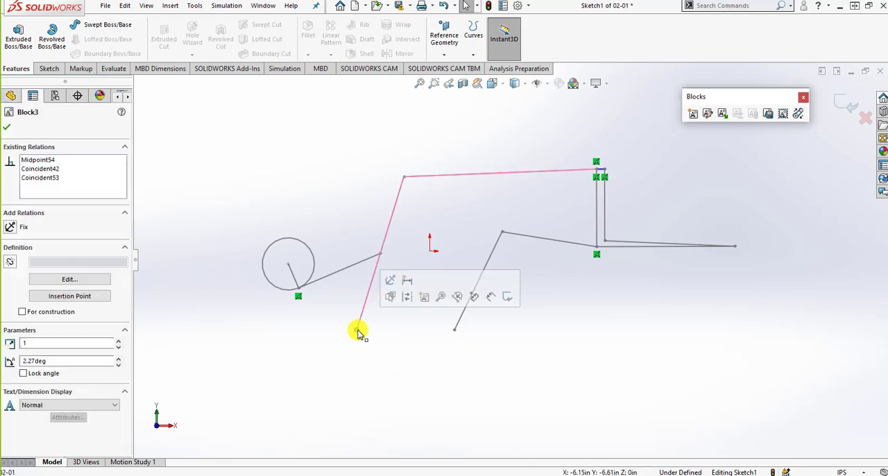
{"action": "left_click", "coordinate": [390, 281]}
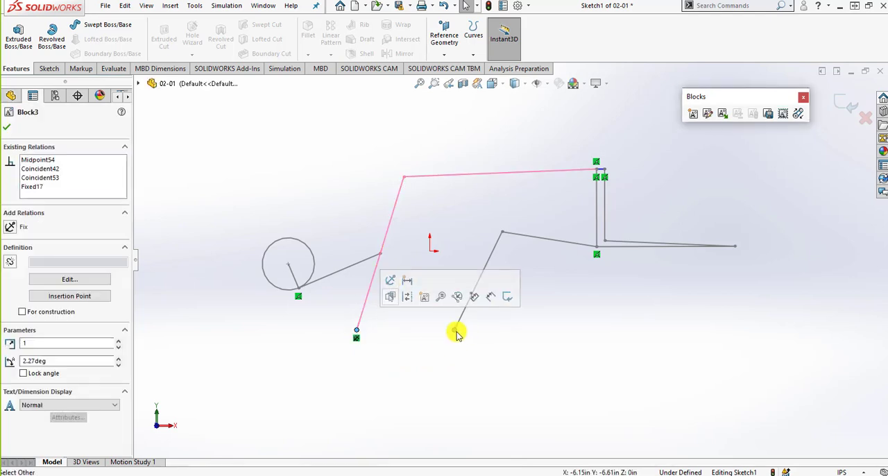
{"action": "left_click", "coordinate": [455, 327]}
{"action": "left_click", "coordinate": [488, 282]}
{"action": "left_click", "coordinate": [535, 347]}
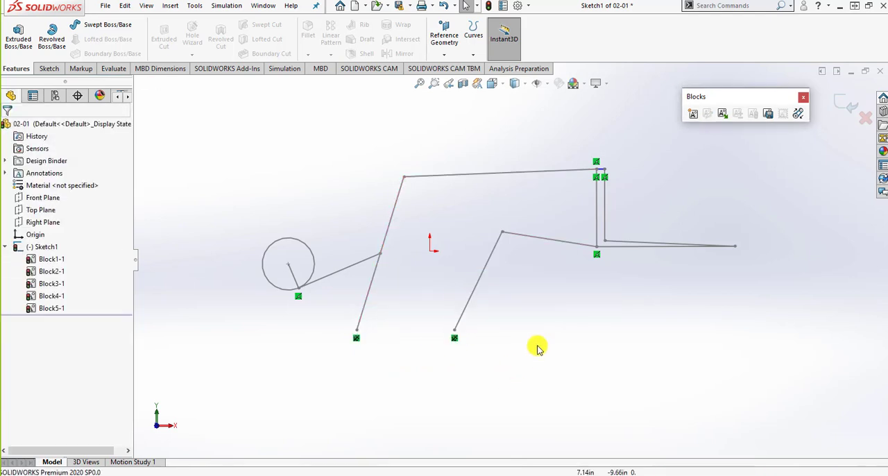
- Move the linkage by the far tip of the right L-shaped block to test its motion
{"action": "mouse_move", "coordinate": [737, 248]}
{"action": "left_mouse_down"}
{"action": "mouse_move", "coordinate": [627, 240]}
{"action": "mouse_move", "coordinate": [665, 272]}
{"action": "mouse_move", "coordinate": [718, 290]}
{"action": "mouse_move", "coordinate": [685, 283]}
{"action": "left_mouse_up"}
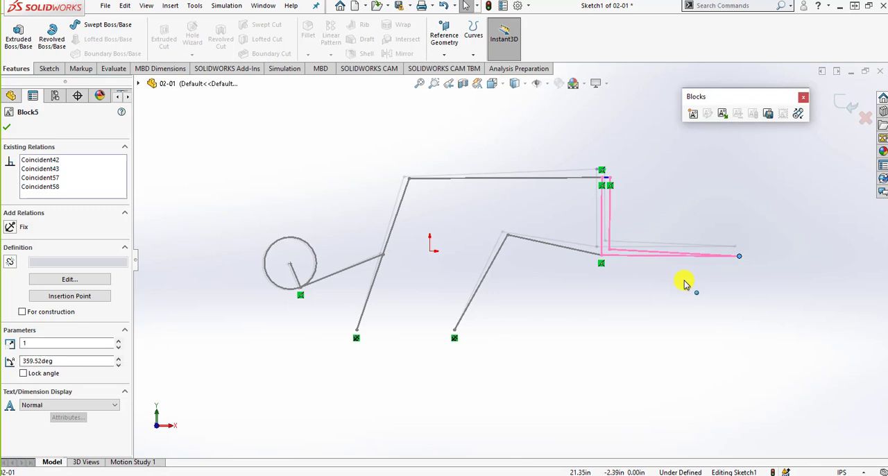
{"action": "mouse_move", "coordinate": [683, 281]}
{"action": "left_mouse_down"}
{"action": "mouse_move", "coordinate": [630, 266]}
{"action": "mouse_move", "coordinate": [678, 296]}
{"action": "mouse_move", "coordinate": [651, 291]}
{"action": "mouse_move", "coordinate": [659, 296]}
{"action": "mouse_move", "coordinate": [644, 276]}
{"action": "mouse_move", "coordinate": [662, 298]}
{"action": "mouse_move", "coordinate": [650, 279]}
{"action": "left_mouse_up"}
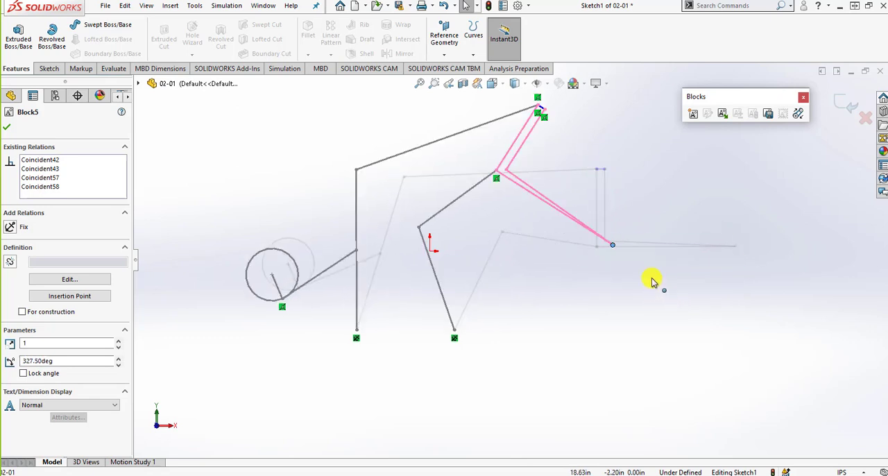
{"action": "left_click", "coordinate": [627, 262]}
{"action": "left_click_drag", "start_coordinate": [614, 250], "coordinate": [707, 294]}
{"action": "left_click", "coordinate": [390, 349]}
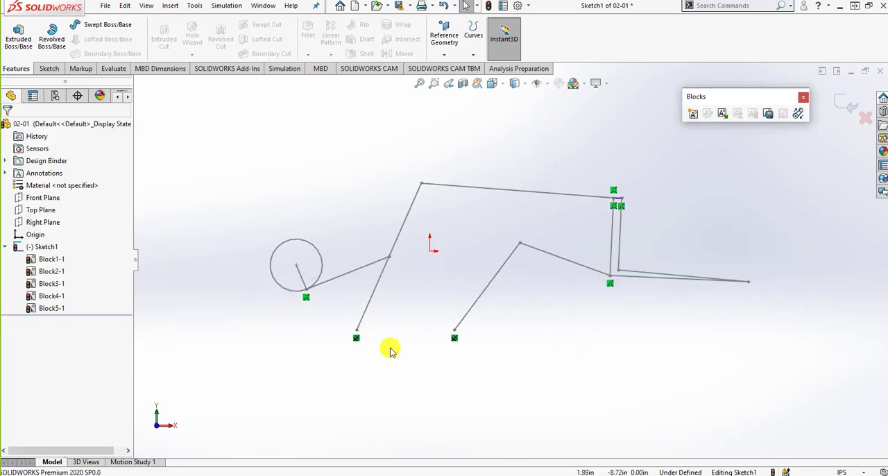
- Move the circle block's centre level with the origin and fix the centre point in place
{"action": "left_click_drag", "start_coordinate": [292, 260], "coordinate": [279, 256]}
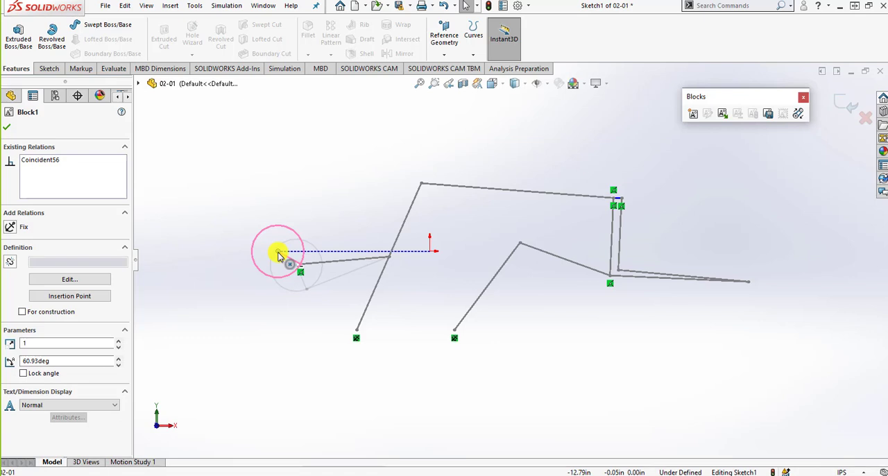
{"action": "left_click", "coordinate": [280, 257]}
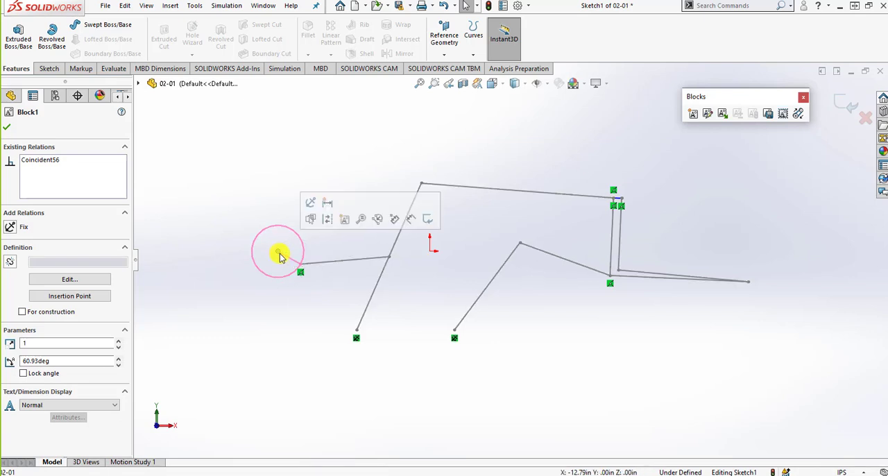
{"action": "left_click", "coordinate": [309, 204]}
{"action": "left_click", "coordinate": [300, 305]}
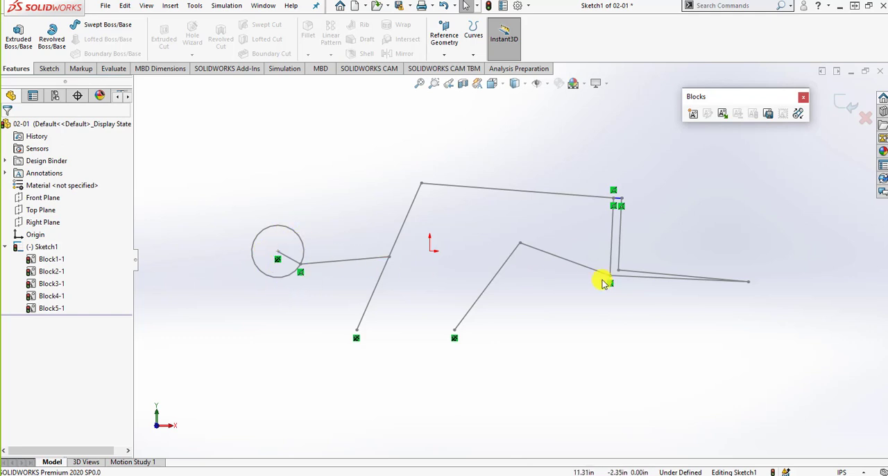
- Test the linkage's motion by moving the L-shaped link's tip and the middle link's joints, and exit the sketch
{"action": "mouse_move", "coordinate": [750, 285]}
{"action": "left_mouse_down"}
{"action": "mouse_move", "coordinate": [689, 240]}
{"action": "mouse_move", "coordinate": [648, 241]}
{"action": "mouse_move", "coordinate": [685, 277]}
{"action": "mouse_move", "coordinate": [673, 333]}
{"action": "mouse_move", "coordinate": [595, 298]}
{"action": "mouse_move", "coordinate": [622, 328]}
{"action": "mouse_move", "coordinate": [618, 314]}
{"action": "mouse_move", "coordinate": [569, 304]}
{"action": "left_mouse_up"}
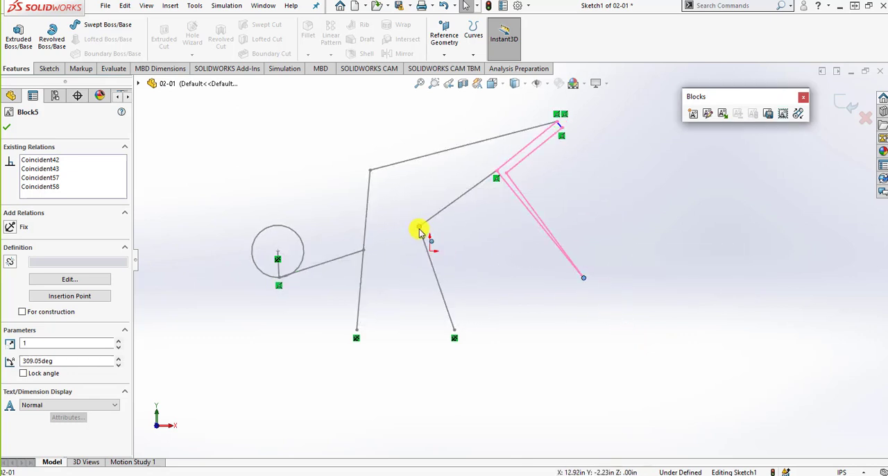
{"action": "left_click_drag", "start_coordinate": [423, 229], "coordinate": [448, 248]}
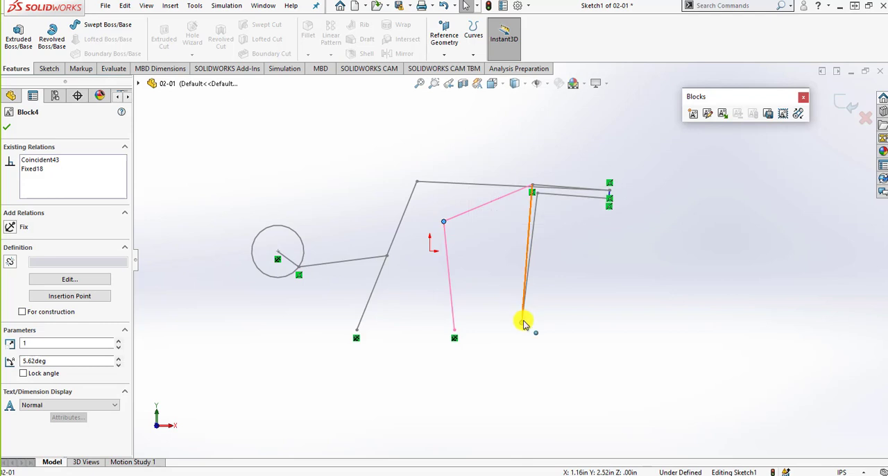
{"action": "left_click_drag", "start_coordinate": [521, 320], "coordinate": [782, 357]}
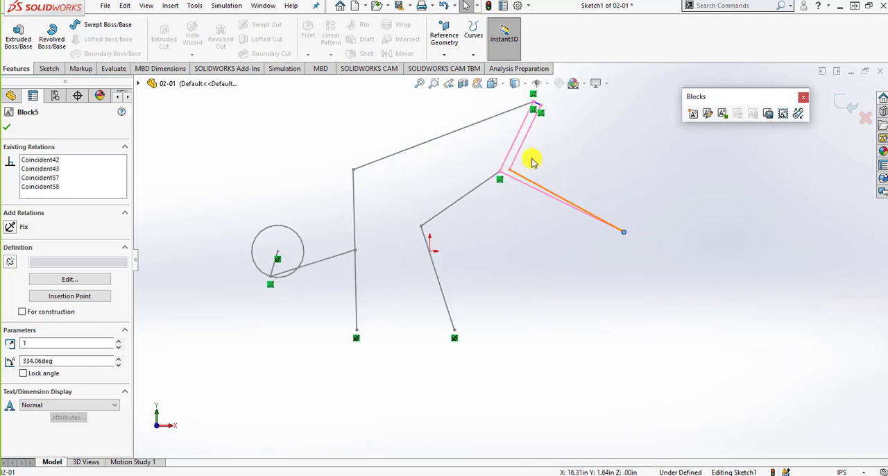
{"action": "left_click_drag", "start_coordinate": [501, 173], "coordinate": [537, 299]}
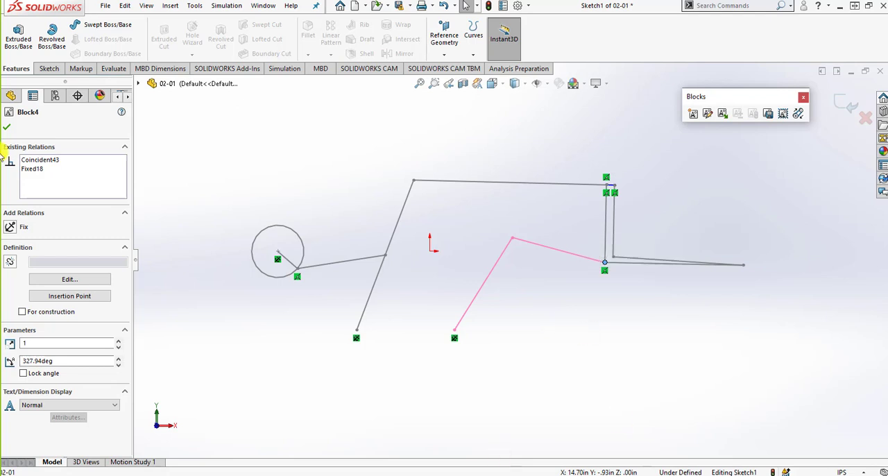
{"action": "left_click", "coordinate": [7, 127]}
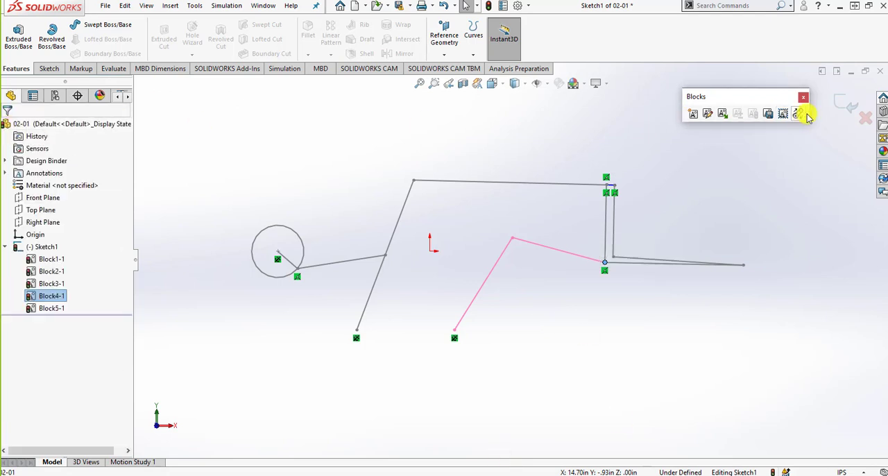
{"action": "left_click", "coordinate": [846, 104]}
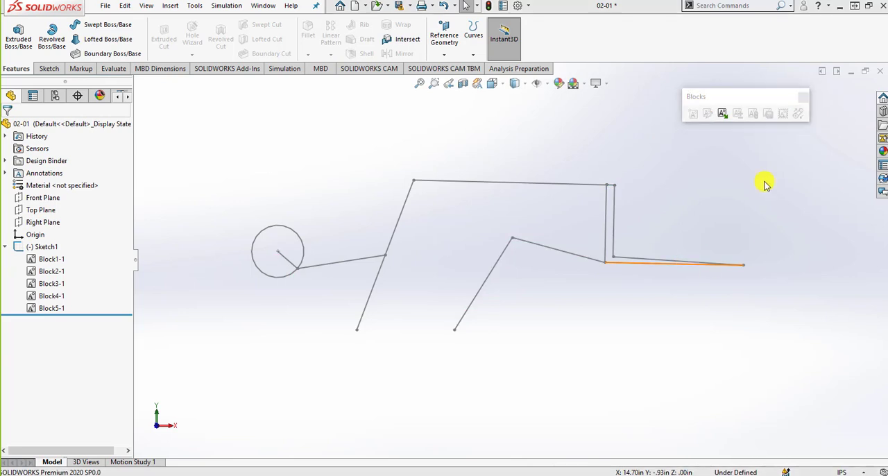
- Close the 02-01, 02-01 Block for Students and Part3 documents, and hide the Blocks toolbar
{"action": "left_click", "coordinate": [878, 72]}
{"action": "left_click", "coordinate": [495, 248]}
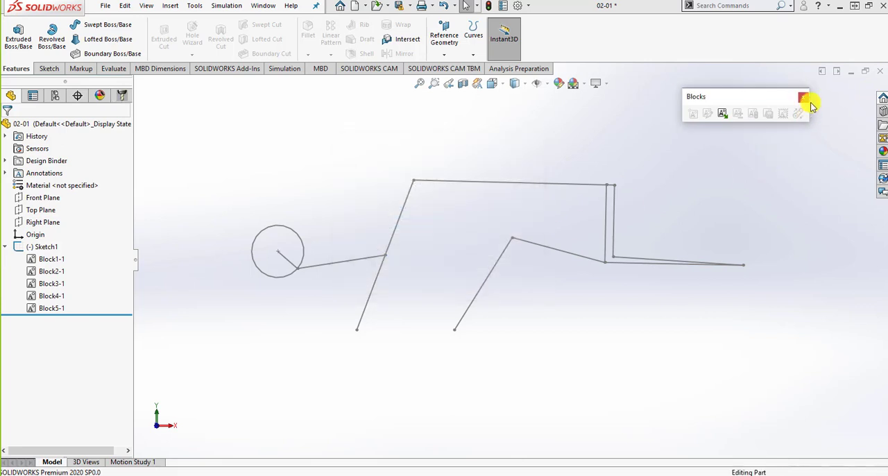
{"action": "left_click", "coordinate": [878, 71]}
{"action": "left_click", "coordinate": [528, 251]}
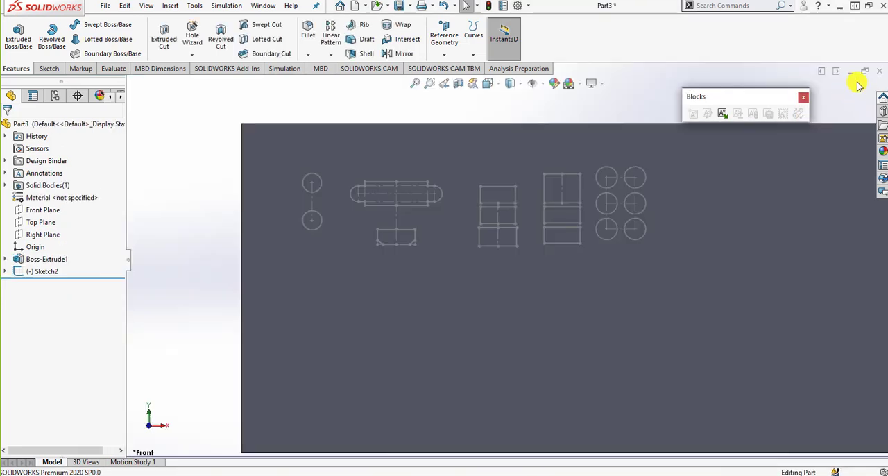
{"action": "left_click", "coordinate": [879, 71]}
{"action": "left_click", "coordinate": [487, 266]}
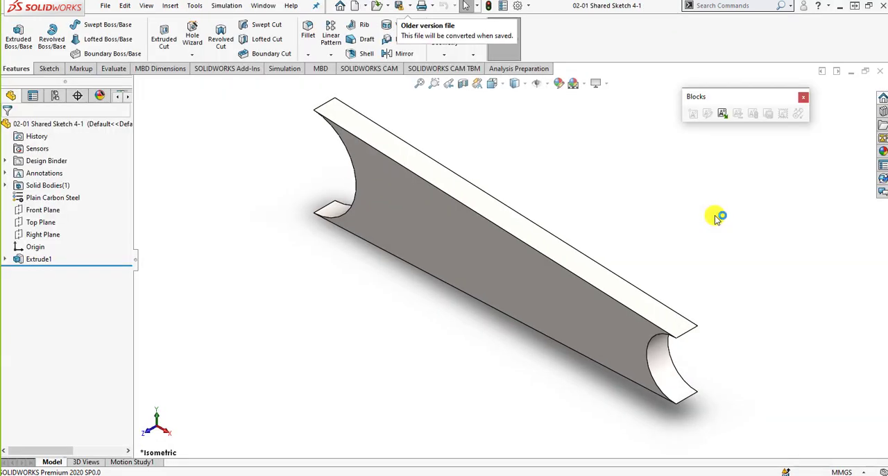
{"action": "left_click", "coordinate": [802, 97]}
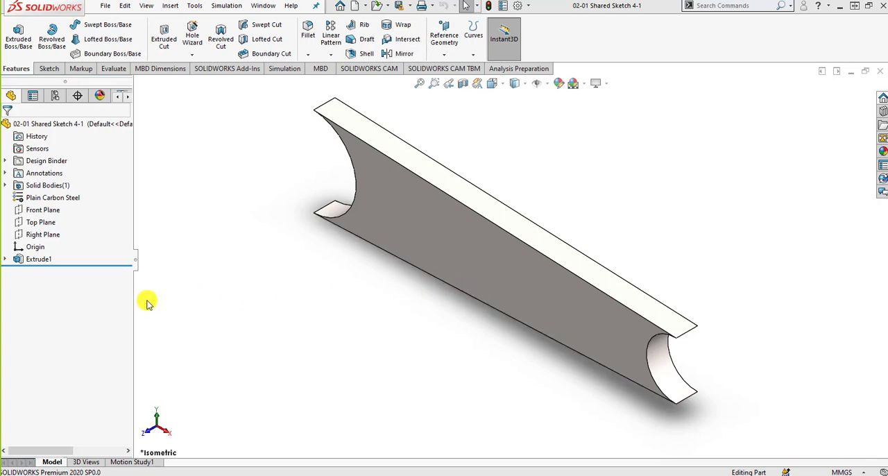
- Start a boss extrude from Sketch1 under Extrude1, set to Mid Plane with a 16 mm depth
{"action": "left_click", "coordinate": [5, 259]}
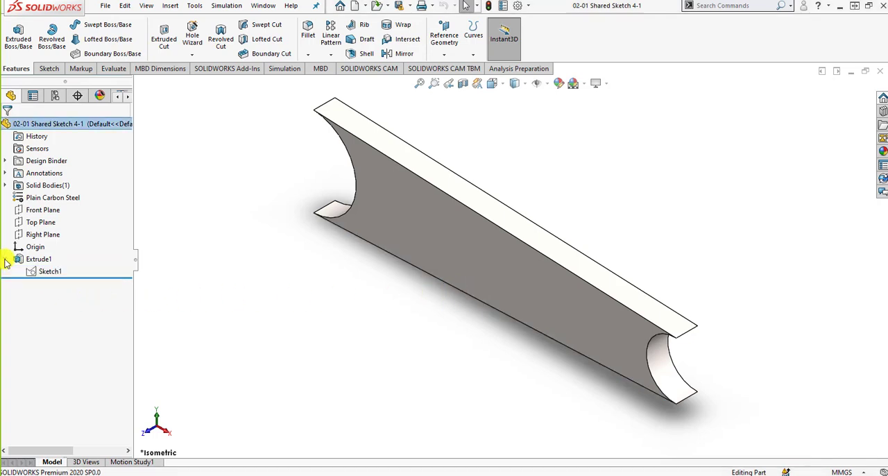
{"action": "left_click", "coordinate": [45, 272]}
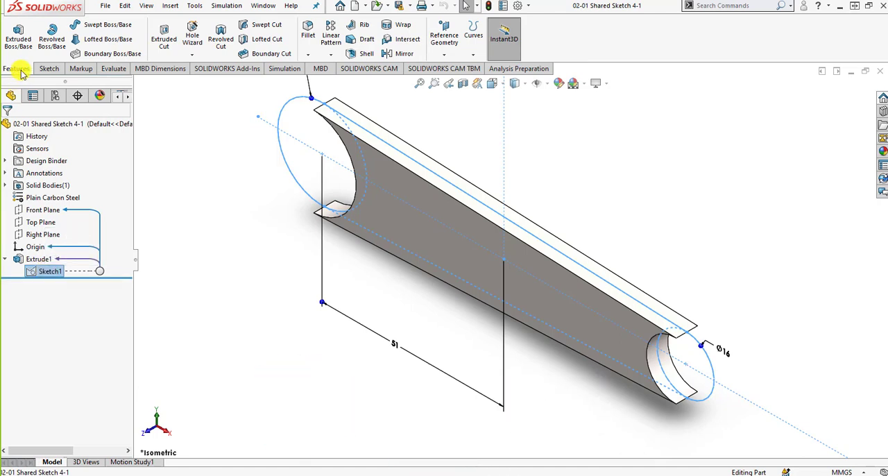
{"action": "left_click", "coordinate": [18, 38]}
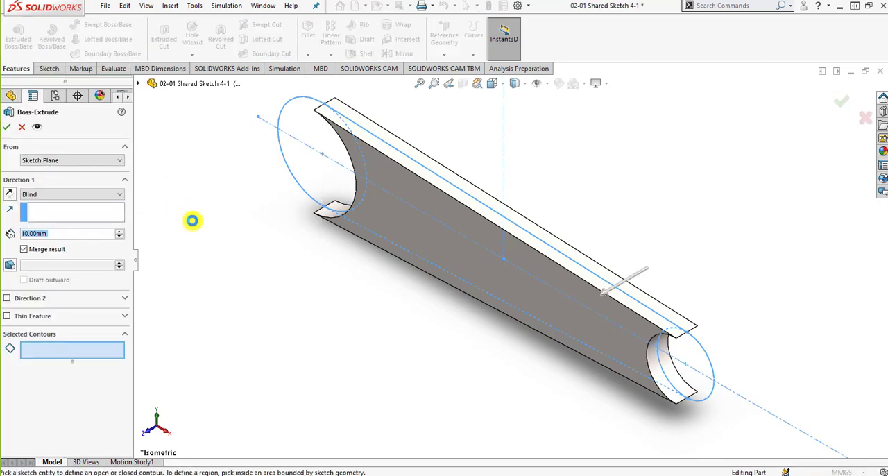
{"action": "left_click", "coordinate": [75, 201]}
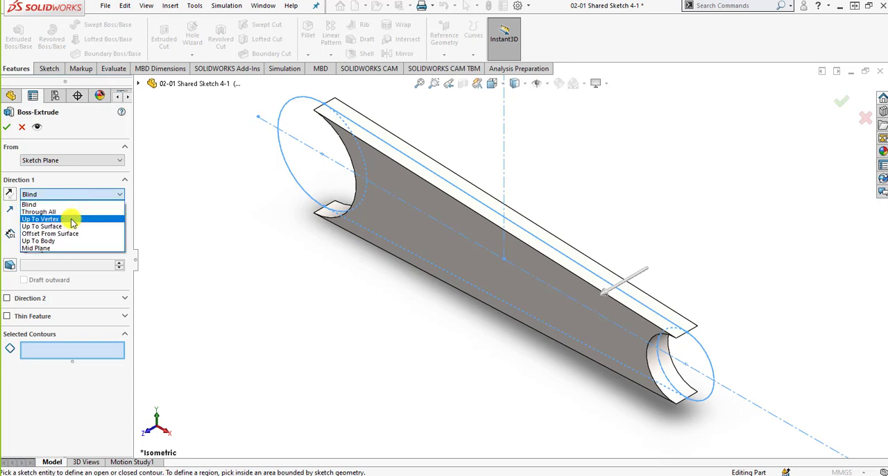
{"action": "left_click", "coordinate": [65, 247]}
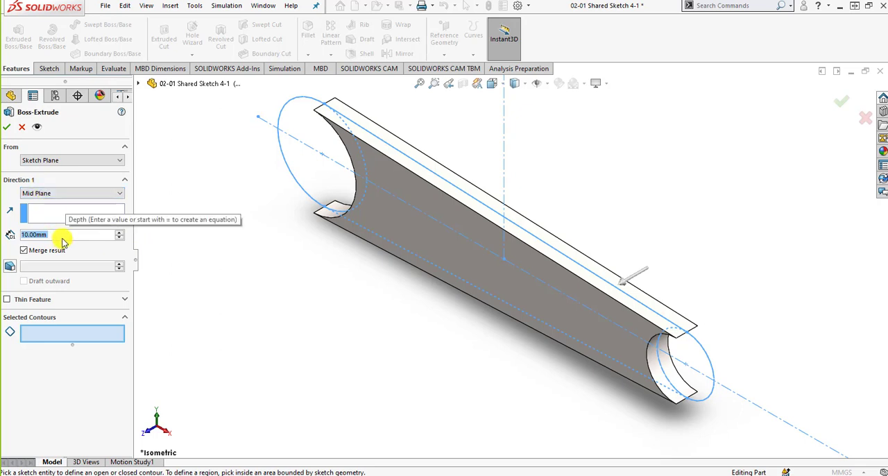
{"action": "type", "text": "16"}
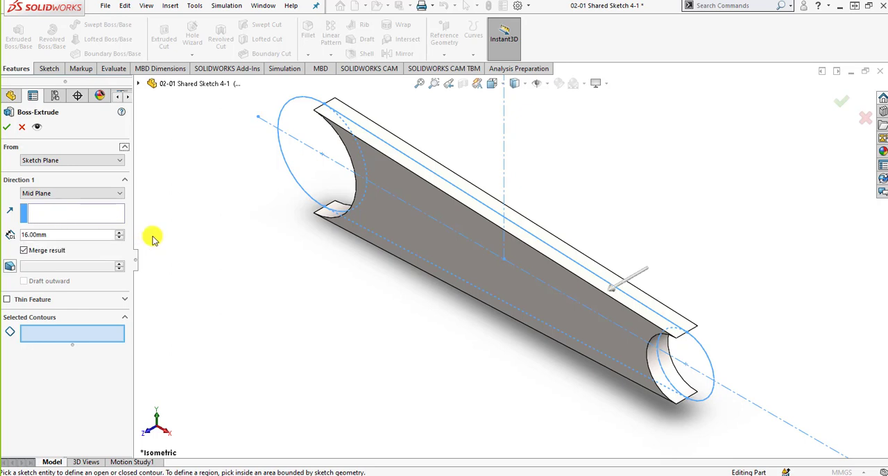
- Select the larger end circle's contour and make the extrude a one-direction thin feature 4.5 mm thick
{"action": "left_click", "coordinate": [33, 300]}
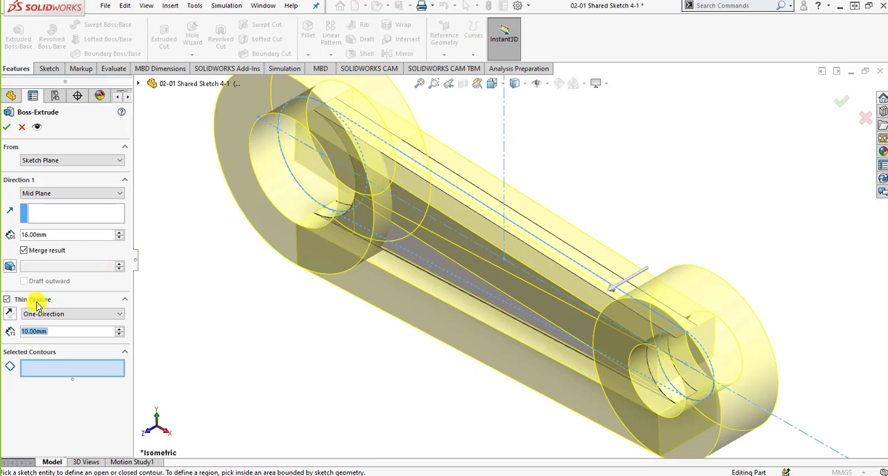
{"action": "left_click", "coordinate": [6, 299]}
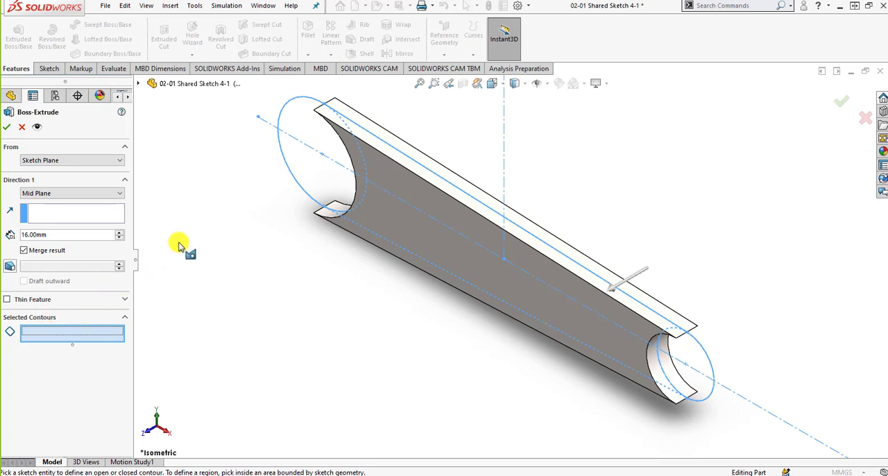
{"action": "left_click", "coordinate": [293, 180]}
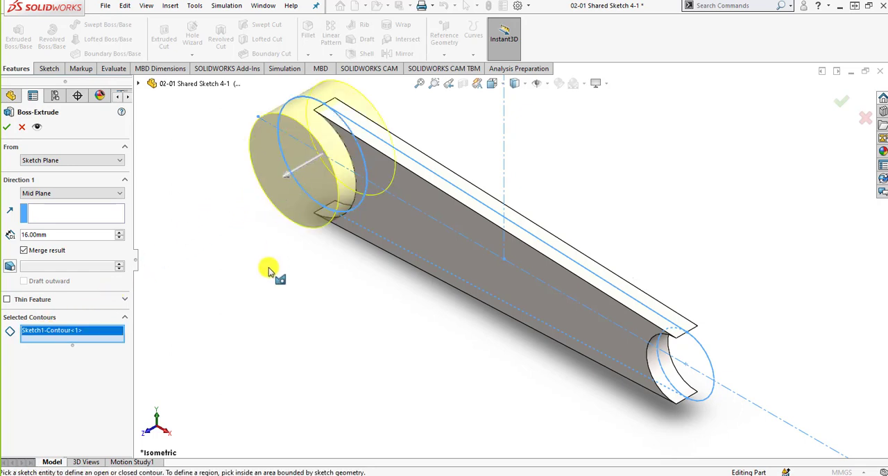
{"action": "left_click", "coordinate": [7, 300]}
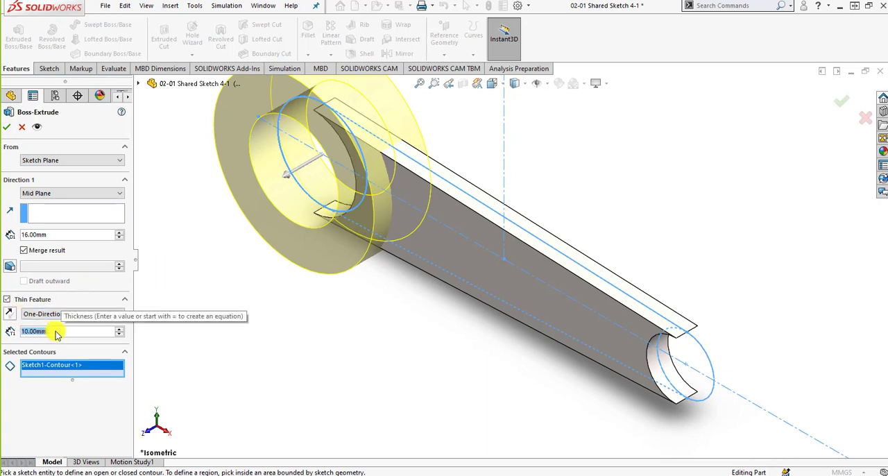
{"action": "type", "text": "4.5"}
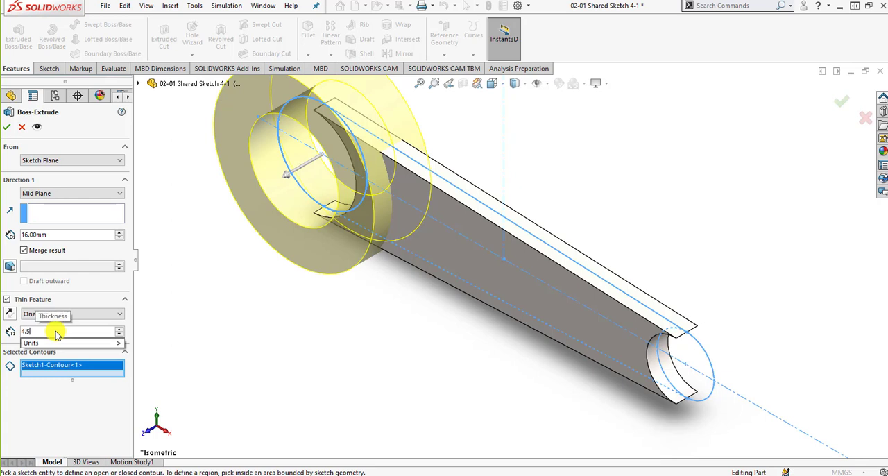
{"action": "key", "text": "Return"}
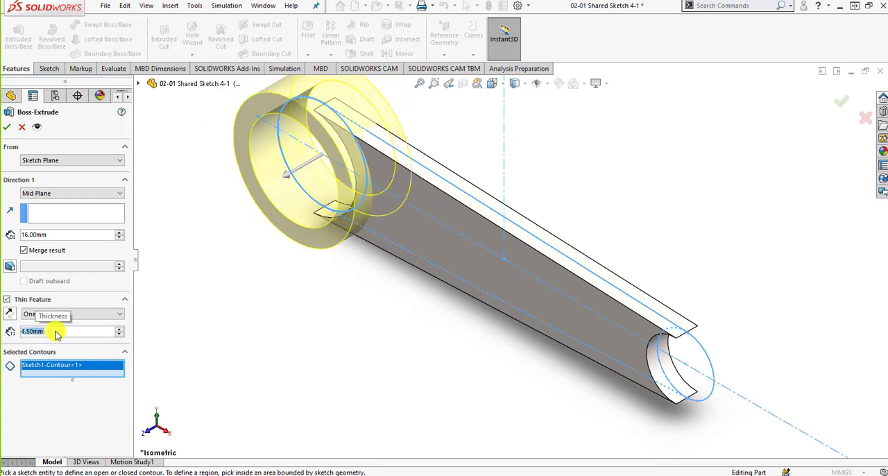
- Reverse the thin wall toward the inside of the circle and finish the extrude
{"action": "left_click", "coordinate": [11, 317]}
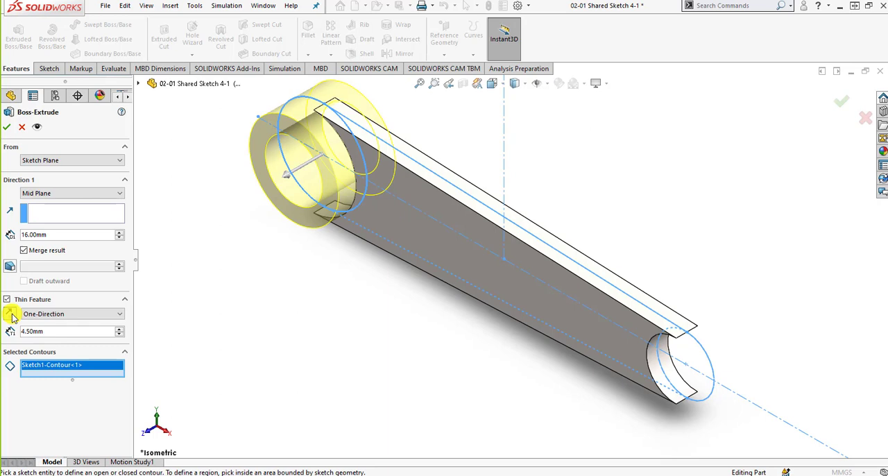
{"action": "left_click", "coordinate": [12, 317]}
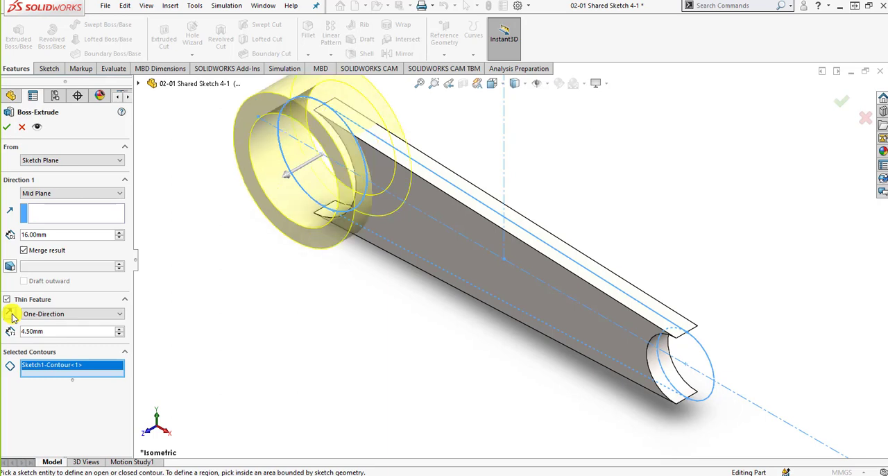
{"action": "left_click", "coordinate": [12, 317]}
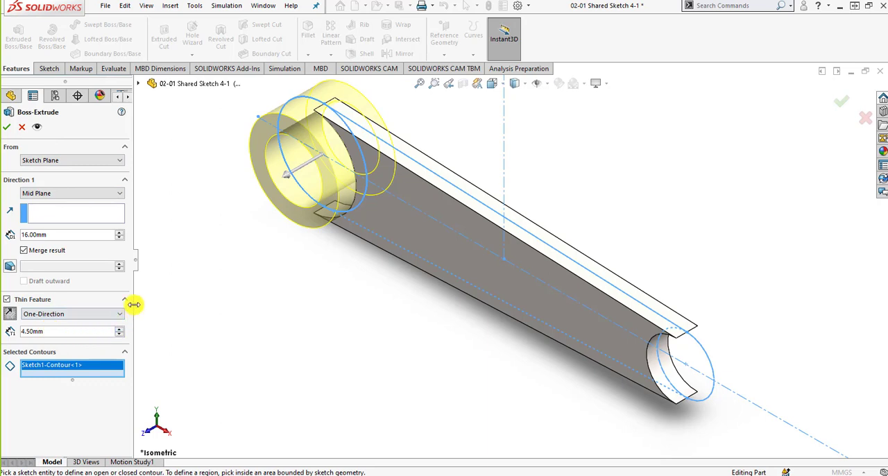
{"action": "left_click", "coordinate": [6, 128]}
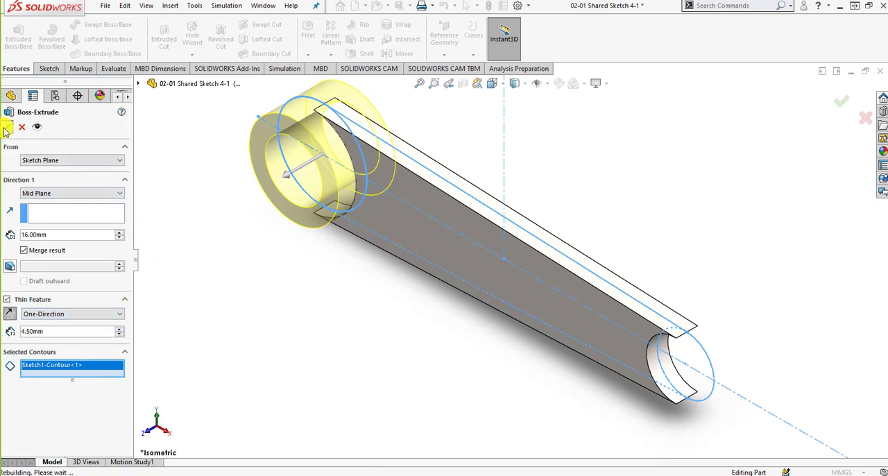
{"action": "scroll", "coordinate": [269, 231], "scroll_direction": "up", "scroll_amount": 2}
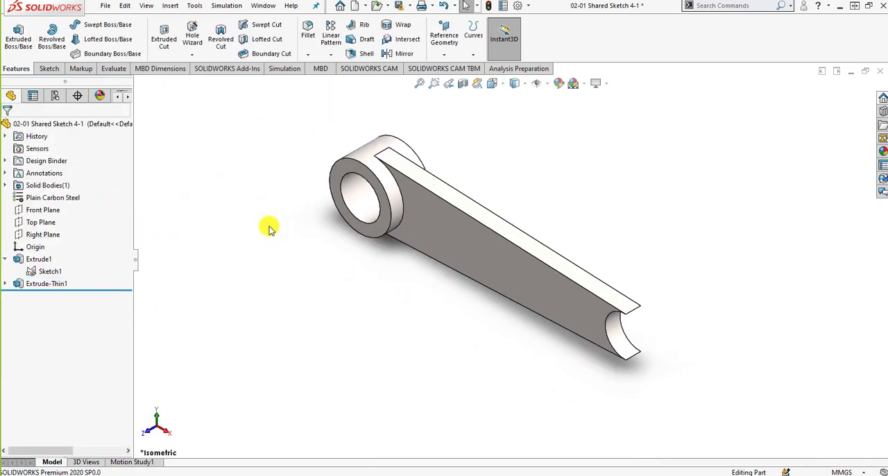
{"action": "scroll", "coordinate": [341, 170], "scroll_direction": "down", "scroll_amount": 4}
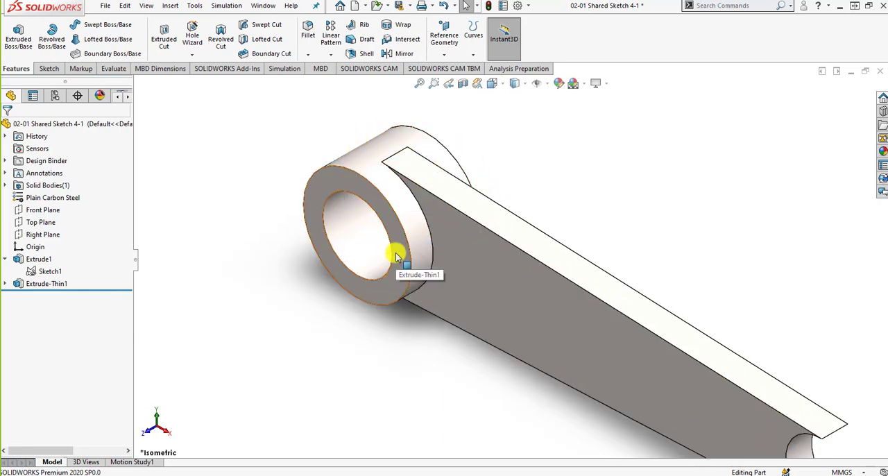
- Expand Extrude-Thin1 and compare its sketch with the one used by Extrude1
{"action": "left_click", "coordinate": [4, 284]}
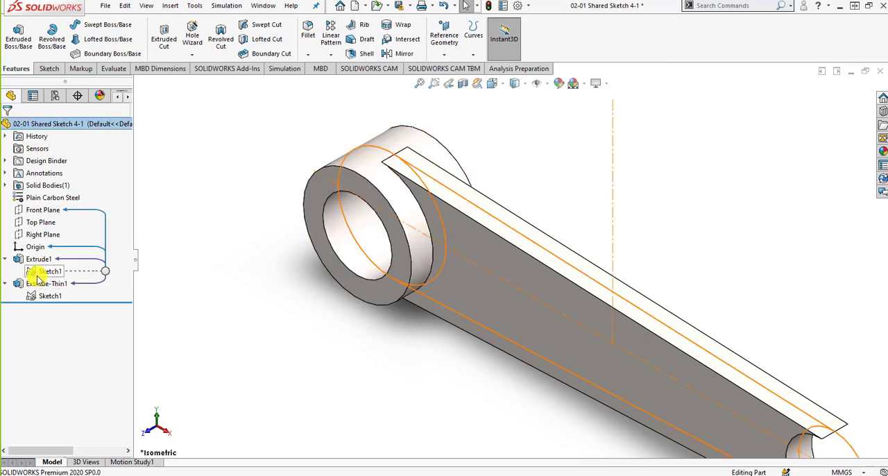
{"action": "mouse_move", "coordinate": [35, 297]}
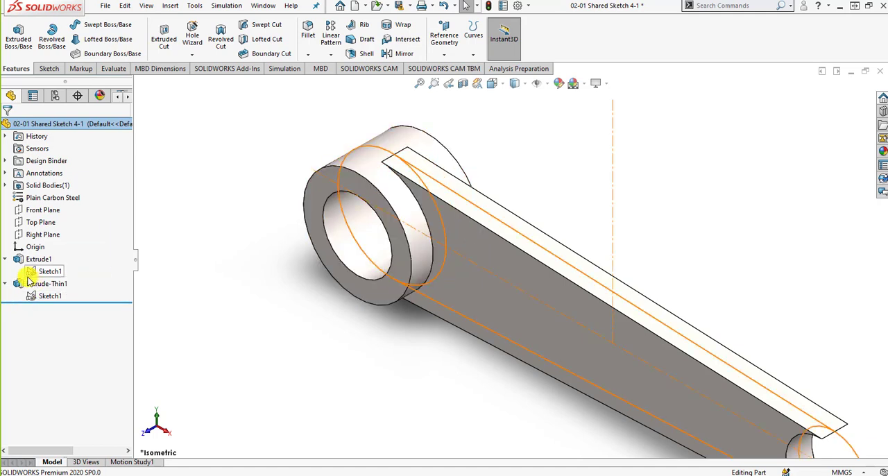
{"action": "mouse_move", "coordinate": [29, 277]}
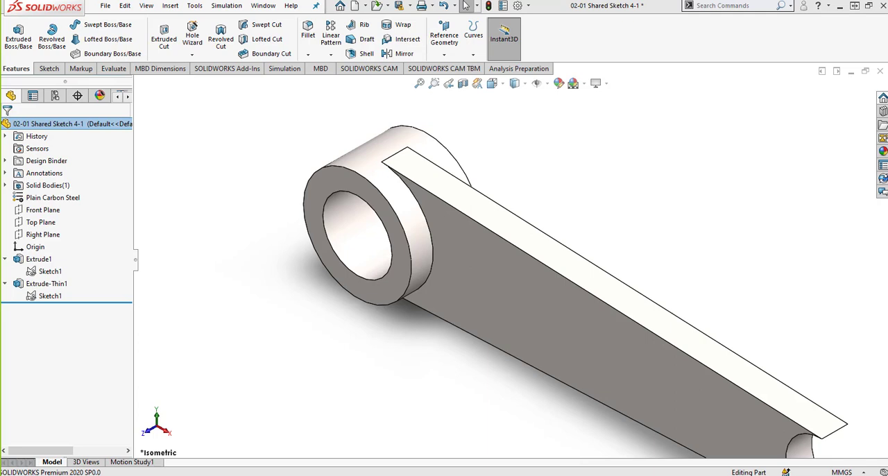
- Bring the PowerPoint slide with the Figure P2-2 activity onto this screen, check it, and return to the full-size SOLIDWORKS window
{"action": "left_click_drag", "start_coordinate": [887, 16], "coordinate": [627, 16]}
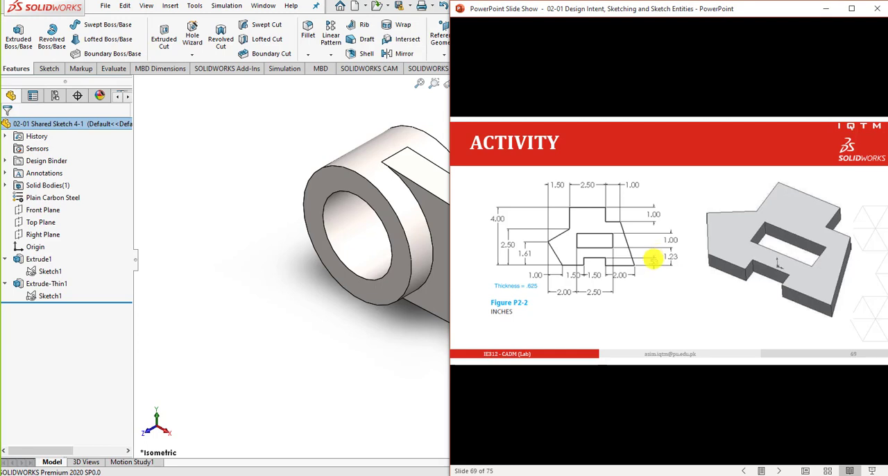
{"action": "left_click", "coordinate": [247, 232]}
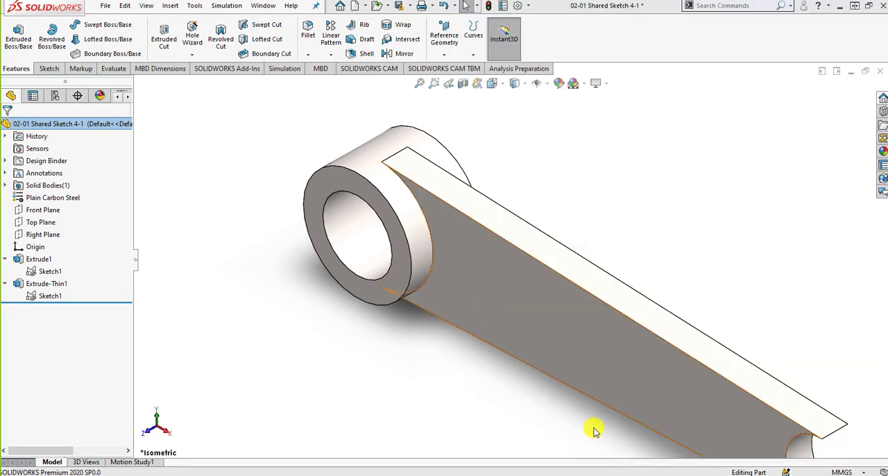
{"action": "left_click", "coordinate": [397, 475]}
{"action": "left_click", "coordinate": [274, 149]}
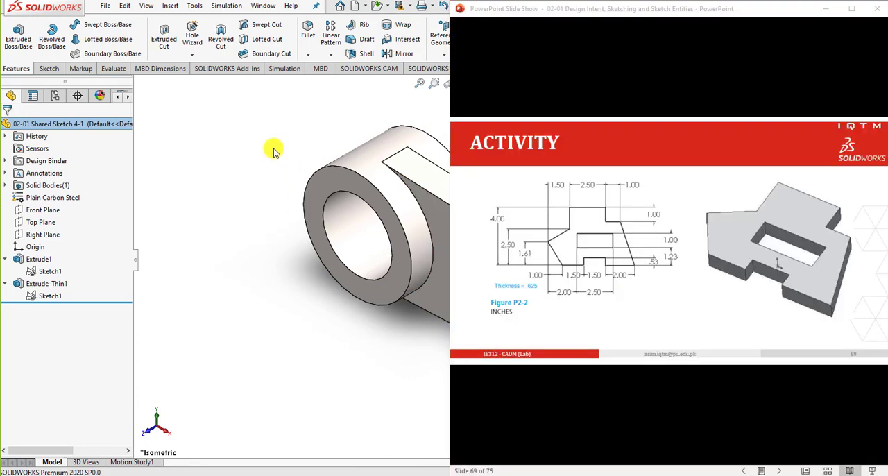
{"action": "left_click", "coordinate": [869, 5]}
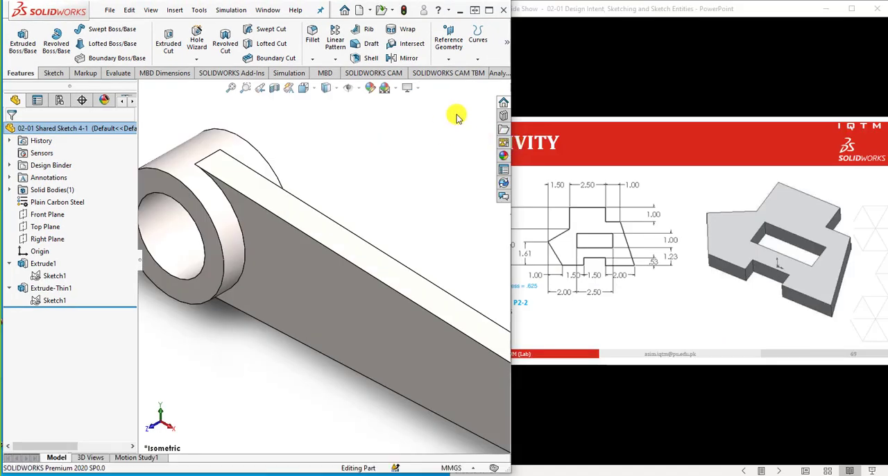
{"action": "left_click", "coordinate": [489, 10]}
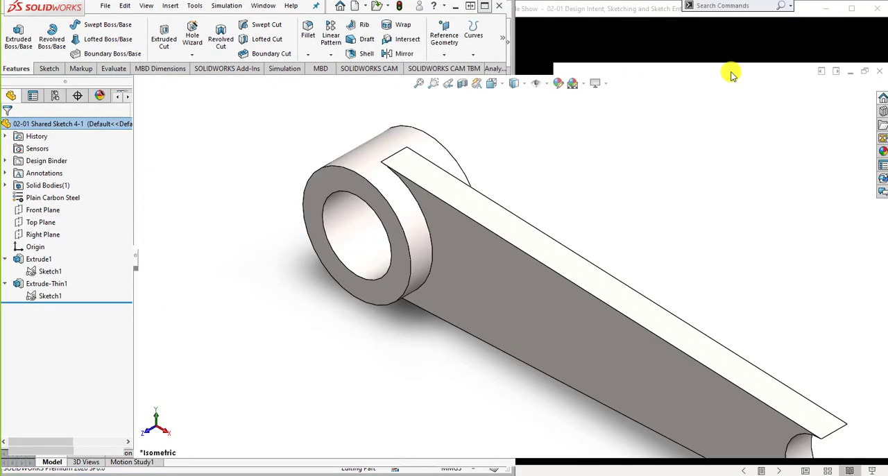
- Close the 02-01 Shared Sketch 4-1 document and create a new part
{"action": "left_click", "coordinate": [879, 71]}
{"action": "left_click", "coordinate": [444, 262]}
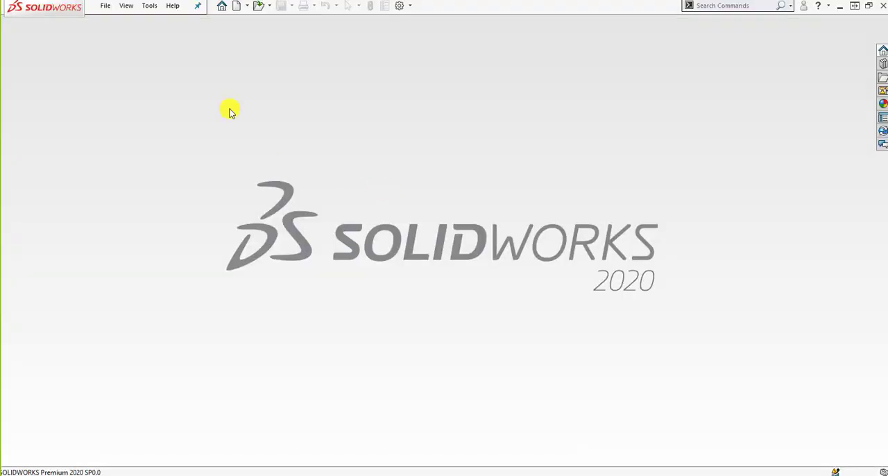
{"action": "left_click", "coordinate": [238, 7]}
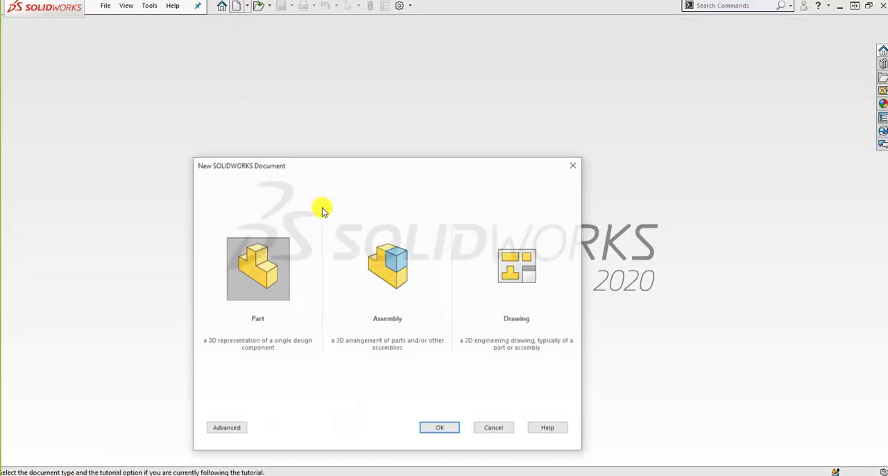
{"action": "left_click", "coordinate": [438, 427]}
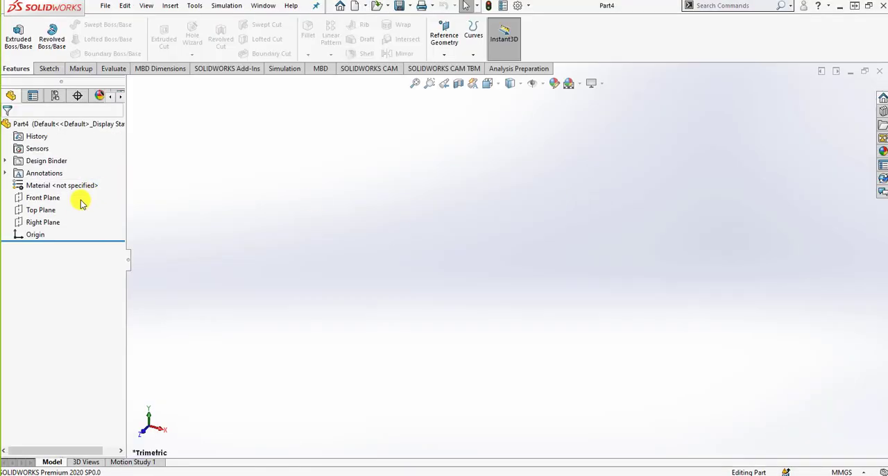
- Start a new sketch on the Top Plane of the new part
{"action": "left_click", "coordinate": [47, 211]}
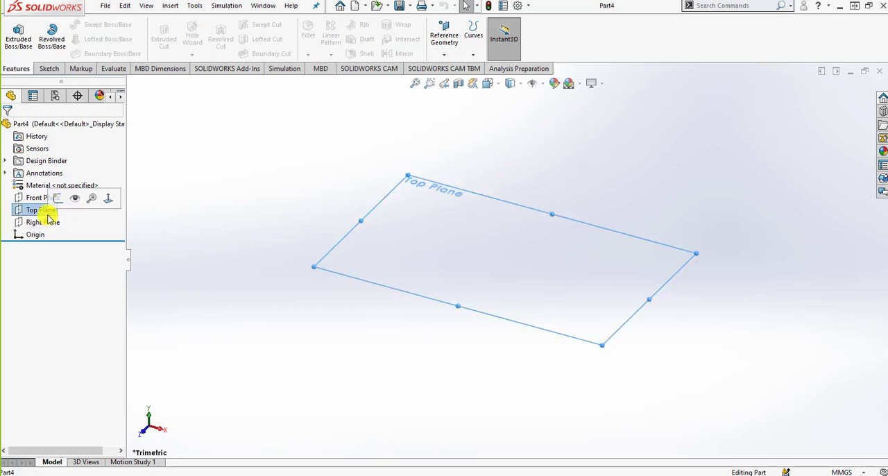
{"action": "left_click", "coordinate": [46, 69]}
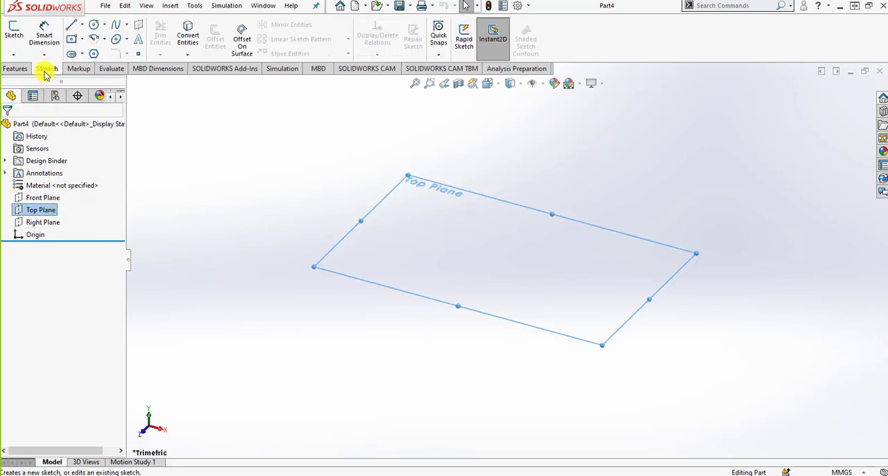
{"action": "left_click", "coordinate": [14, 34]}
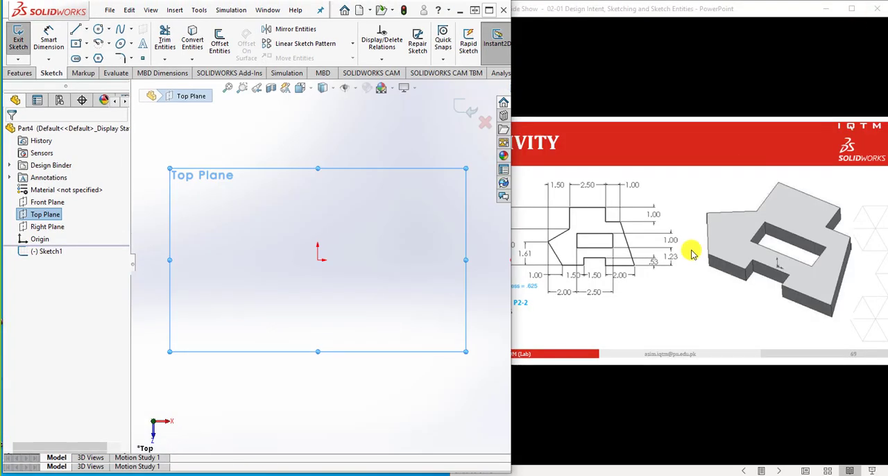
- Reduce the SOLIDWORKS window to half the screen and place the PowerPoint slide beside it so the full Figure P2-2 drawing shows
{"action": "left_click", "coordinate": [869, 6]}
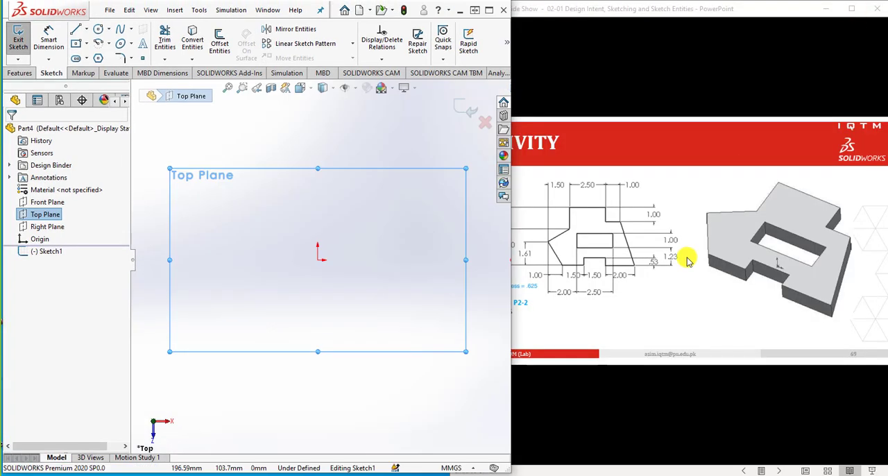
{"action": "left_click_drag", "start_coordinate": [685, 10], "coordinate": [759, 11]}
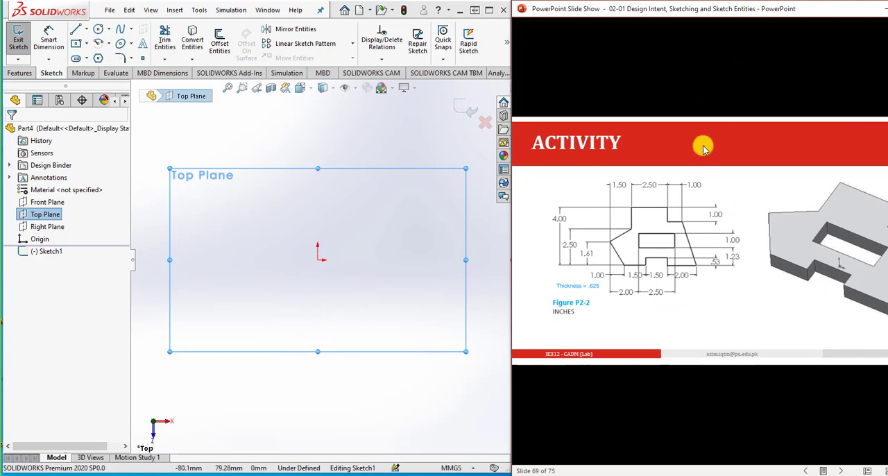
- Sketch the profile's lower edge from the origin with lines: about 22 mm horizontal, a notch about 22 mm wide and 7 mm high, and a final horizontal segment
{"action": "left_click", "coordinate": [76, 29]}
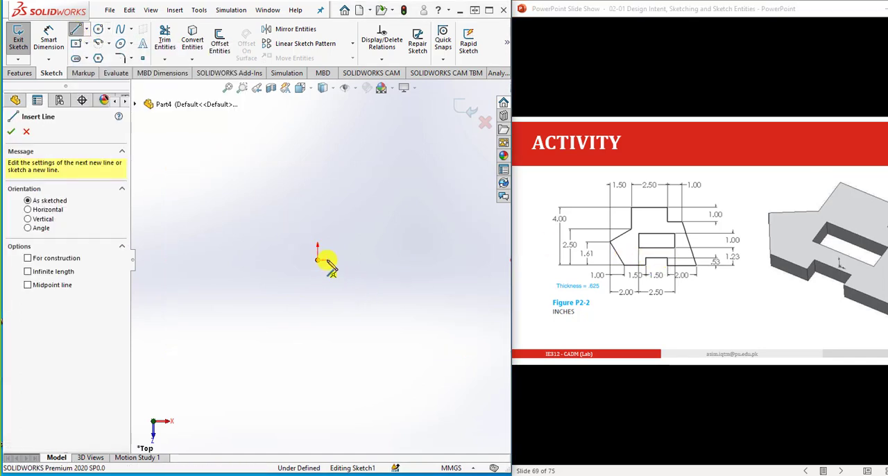
{"action": "left_click", "coordinate": [319, 259]}
{"action": "left_click", "coordinate": [354, 259]}
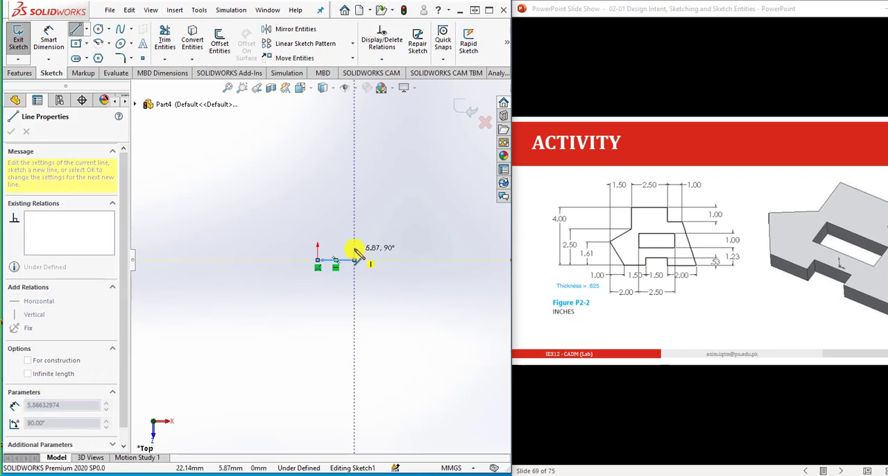
{"action": "left_click", "coordinate": [390, 247]}
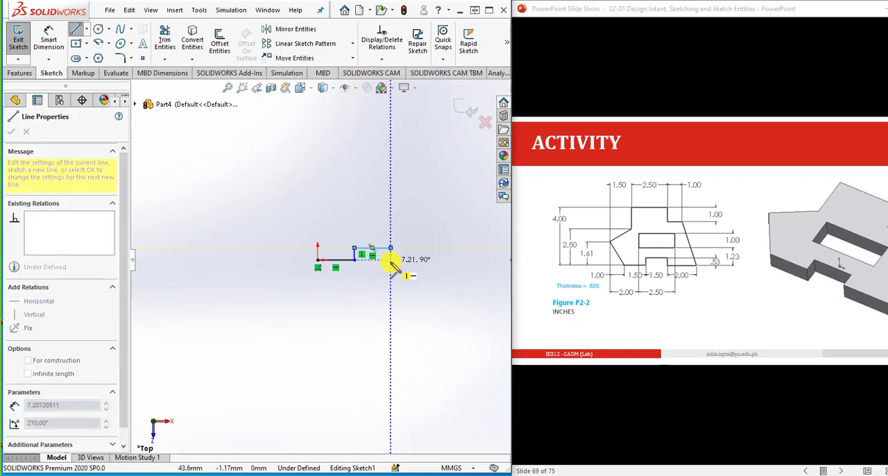
{"action": "left_click", "coordinate": [390, 259]}
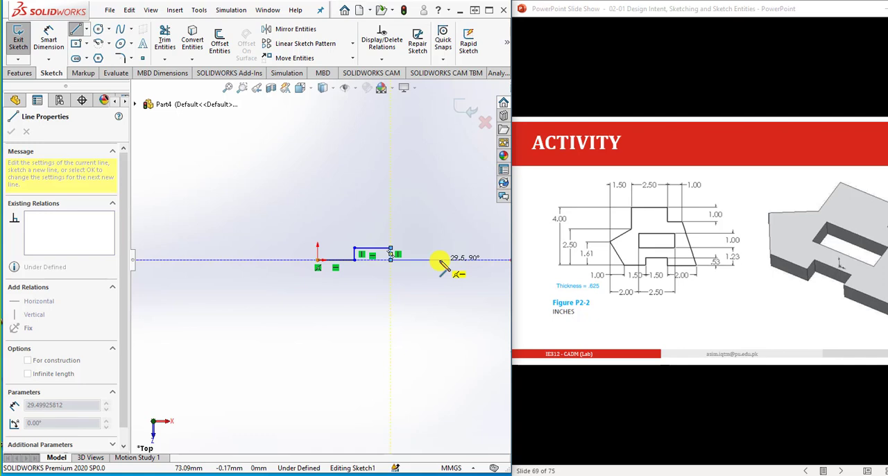
{"action": "left_click", "coordinate": [451, 260]}
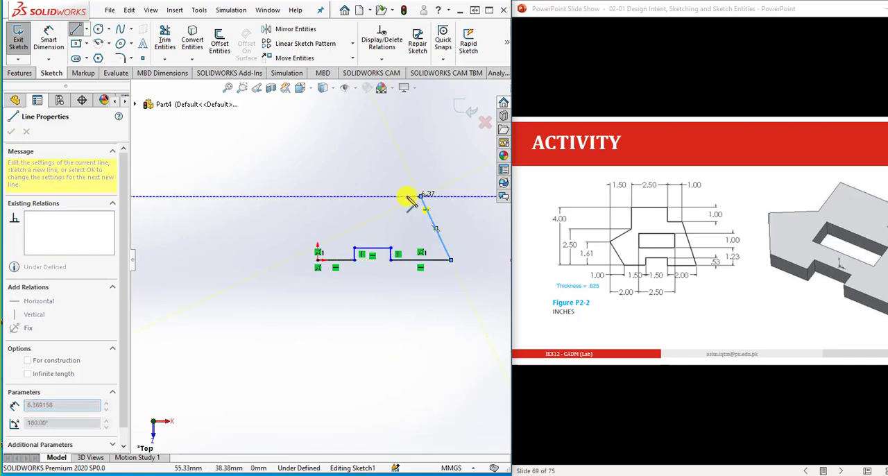
- Close the outline back to the origin with the slanted right edge, stepped upper corner, top edge, short vertical and pointed left side
{"action": "left_click", "coordinate": [419, 196]}
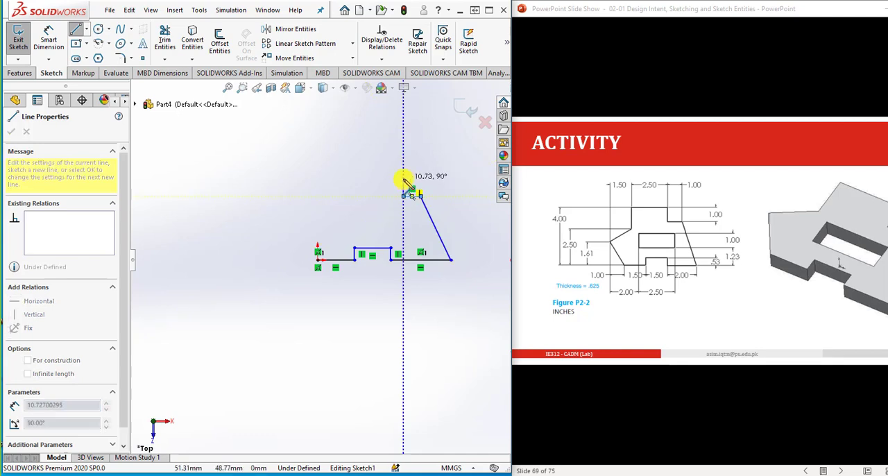
{"action": "left_click", "coordinate": [404, 179]}
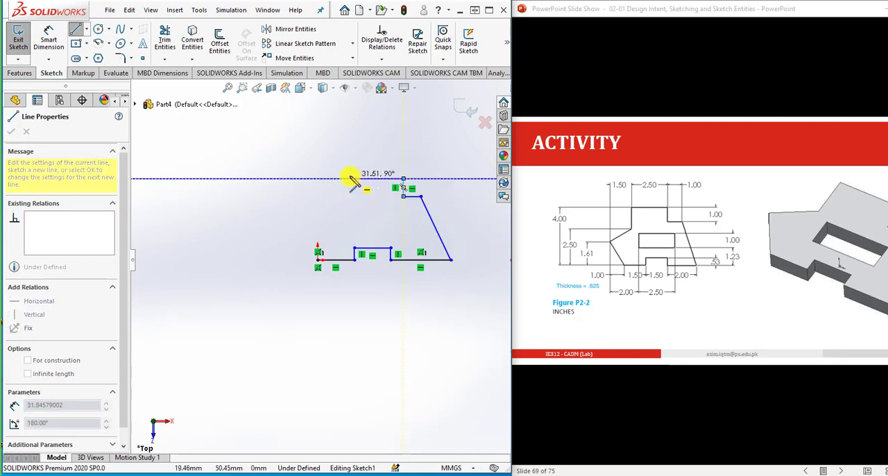
{"action": "left_click", "coordinate": [344, 179]}
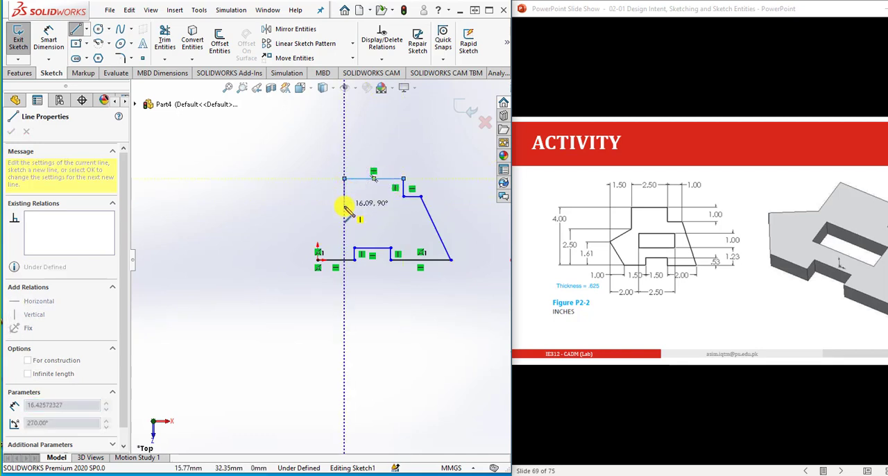
{"action": "left_click", "coordinate": [344, 205]}
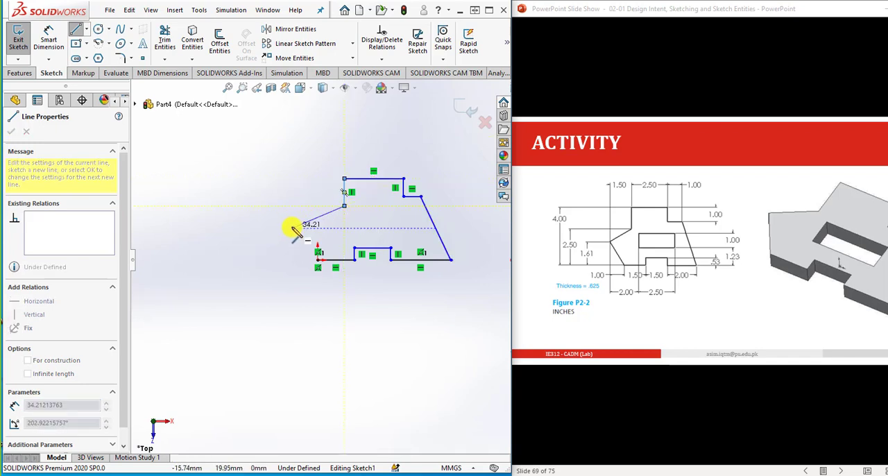
{"action": "left_click", "coordinate": [291, 228]}
{"action": "left_click", "coordinate": [318, 259]}
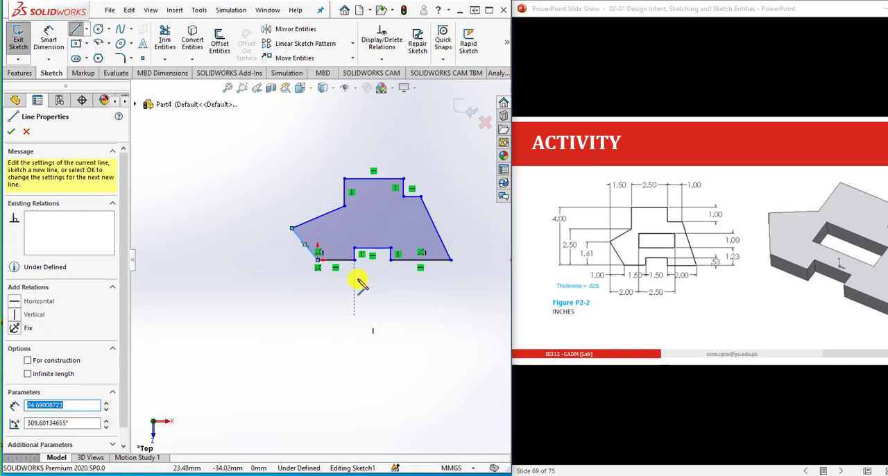
- Sketch a rectangle about 26 mm wide with four lines inside the outline, above the bottom notch
{"action": "left_click", "coordinate": [362, 228]}
{"action": "left_click", "coordinate": [360, 209]}
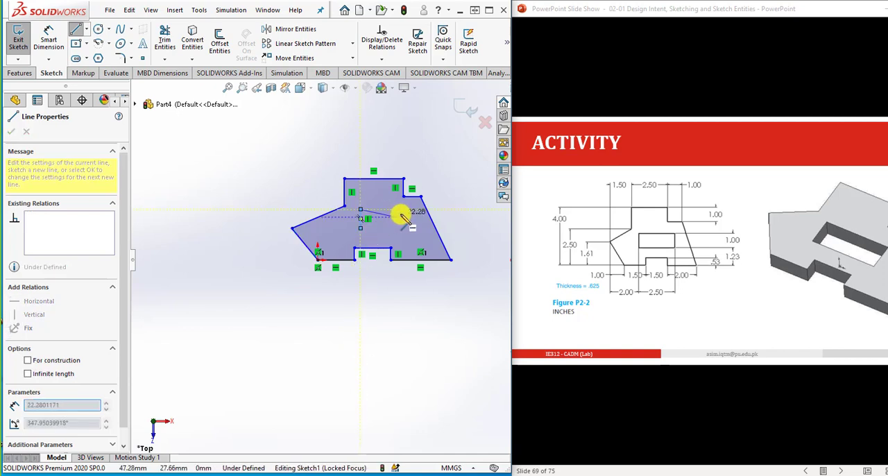
{"action": "left_click", "coordinate": [403, 209]}
{"action": "left_click", "coordinate": [403, 227]}
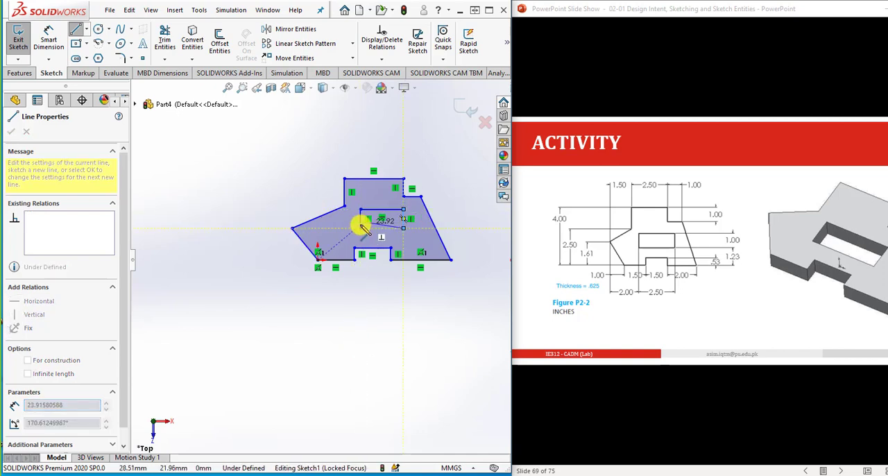
{"action": "left_click", "coordinate": [360, 228]}
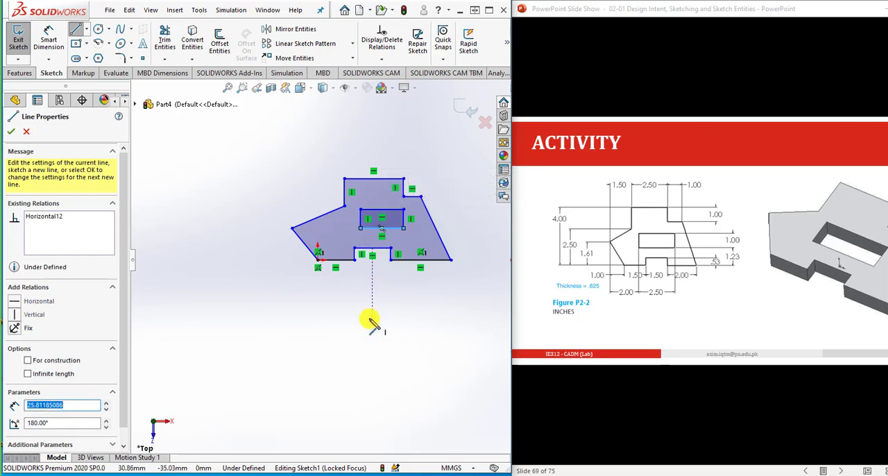
{"action": "left_click", "coordinate": [49, 38]}
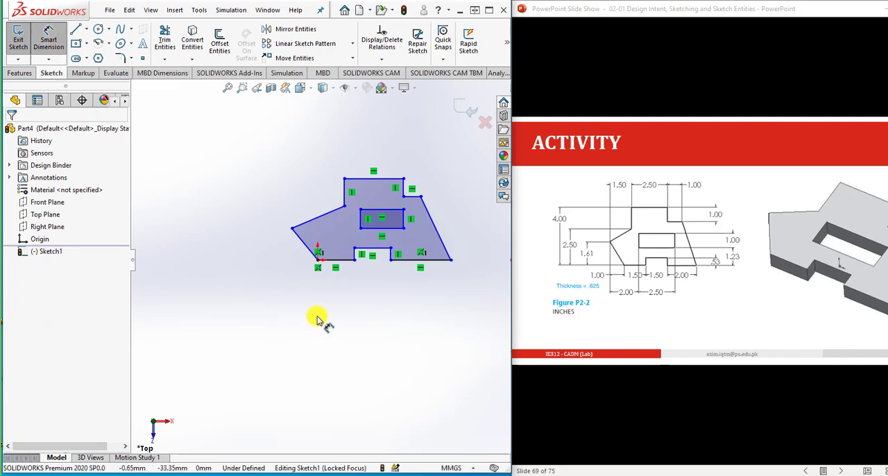
{"action": "left_click", "coordinate": [318, 260]}
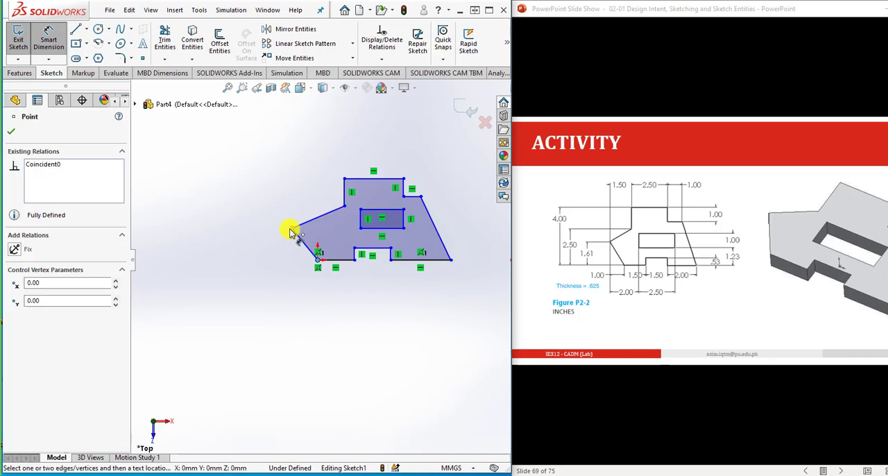
{"action": "left_click", "coordinate": [292, 230]}
{"action": "left_click", "coordinate": [294, 295]}
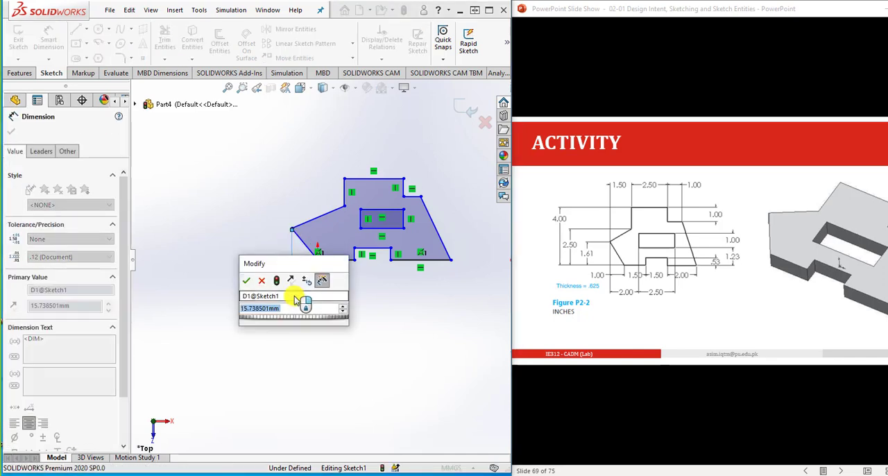
{"action": "left_click", "coordinate": [263, 281]}
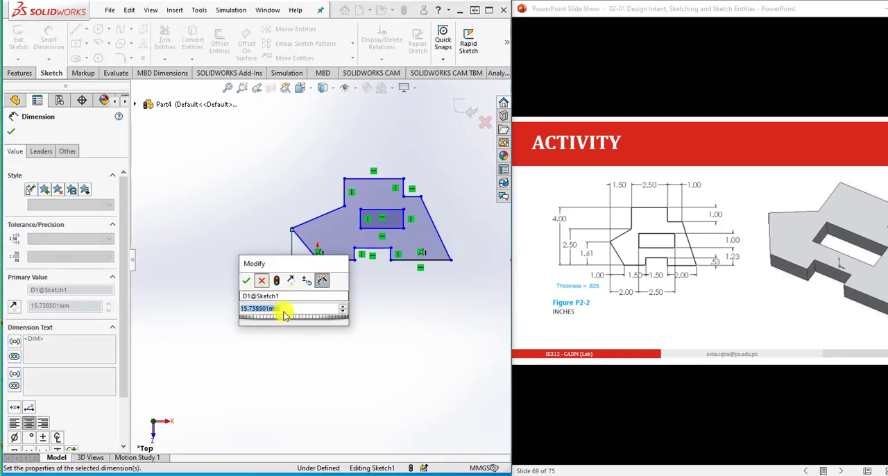
{"action": "key", "text": "Escape"}
{"action": "left_click", "coordinate": [300, 299]}
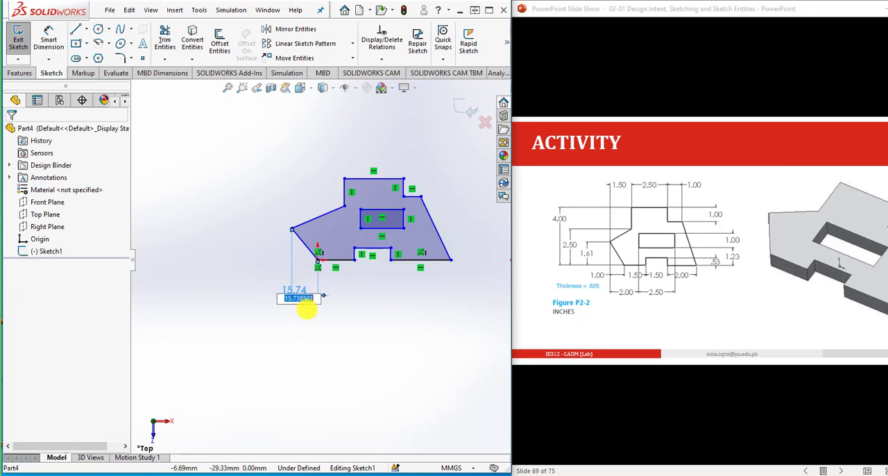
{"action": "key", "text": "BackSpace"}
{"action": "left_click", "coordinate": [360, 276]}
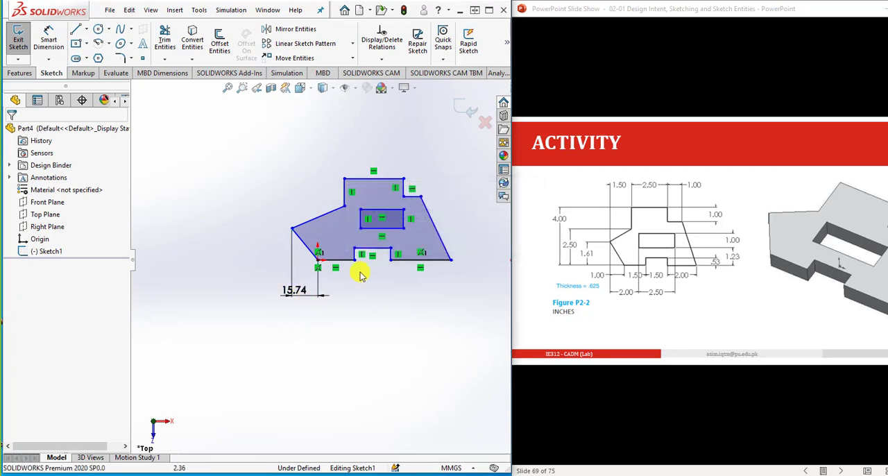
{"action": "left_click", "coordinate": [300, 294]}
{"action": "left_click", "coordinate": [324, 322]}
{"action": "left_click_drag", "start_coordinate": [321, 314], "coordinate": [260, 279]}
{"action": "key", "text": "Delete"}
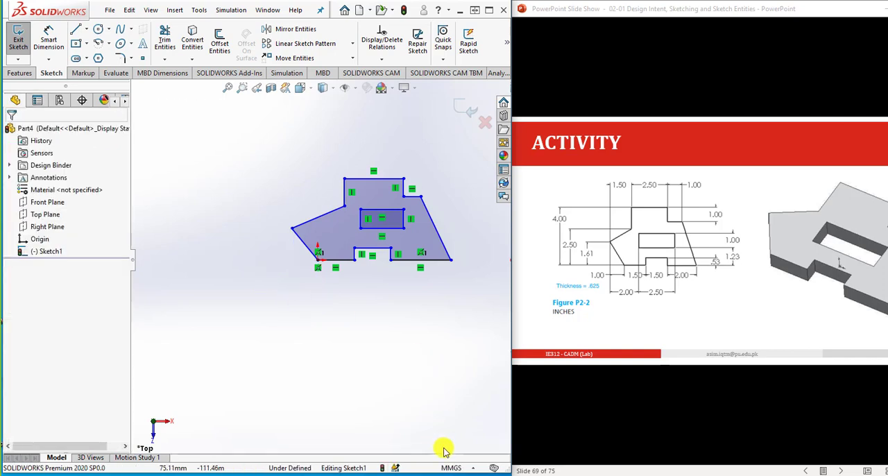
- Change the document units to IPS (inch, pound, second) and reopen Sketch1 for editing
{"action": "left_click", "coordinate": [447, 469]}
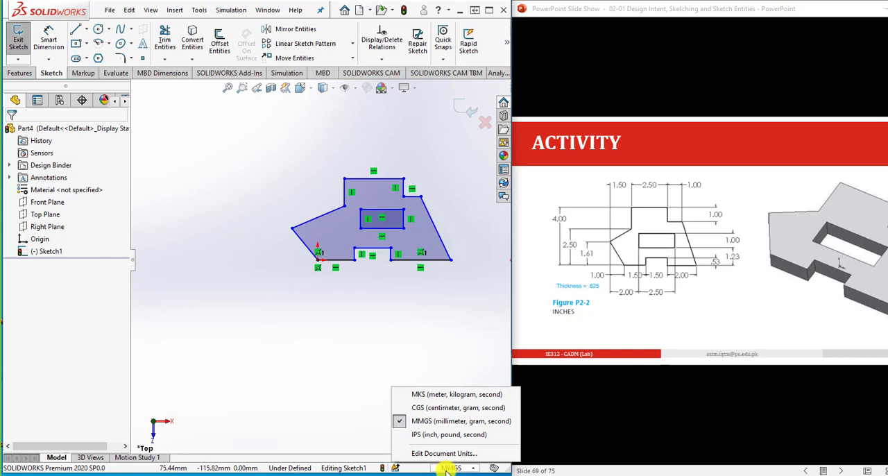
{"action": "left_click", "coordinate": [430, 435]}
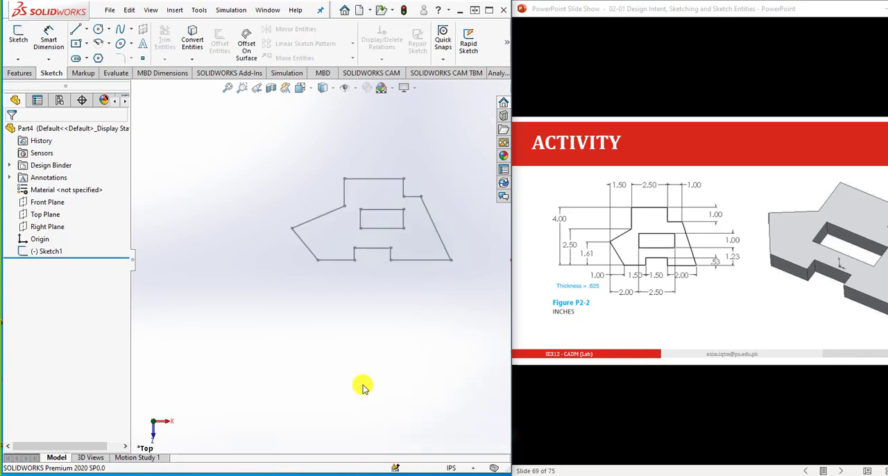
{"action": "left_click", "coordinate": [60, 255]}
{"action": "left_click", "coordinate": [82, 218]}
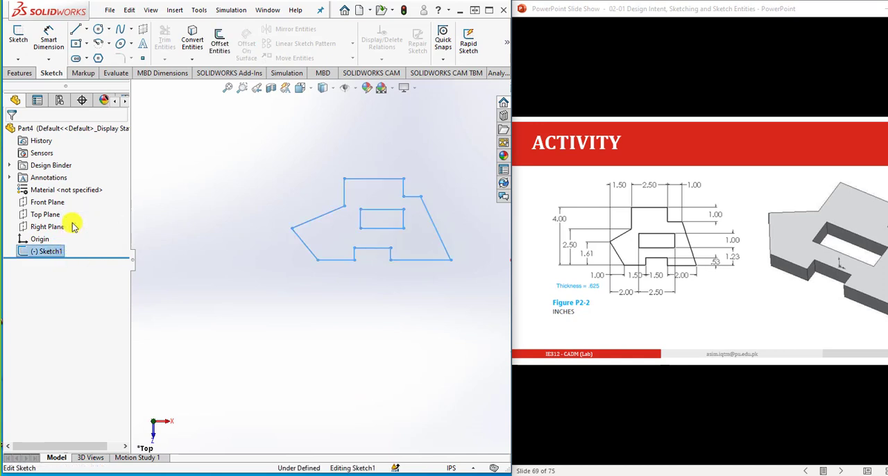
- Dimension the horizontal distance between the origin and the outline's leftmost vertex as 1 in
{"action": "left_click", "coordinate": [48, 38]}
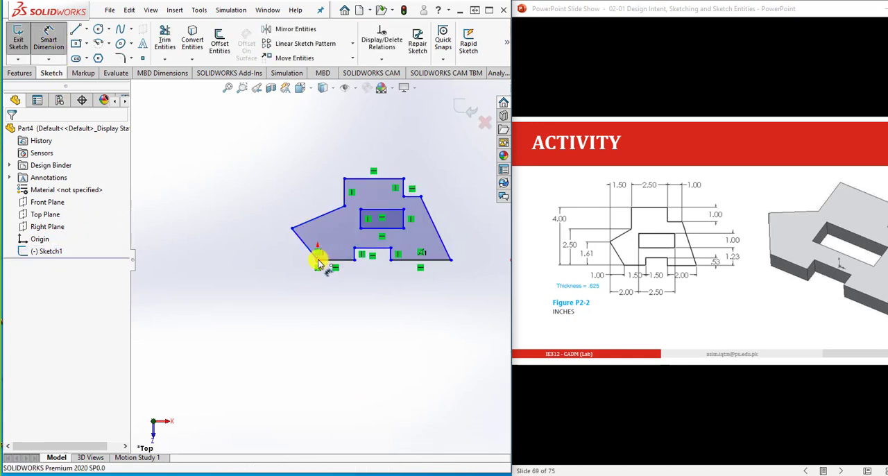
{"action": "left_click", "coordinate": [317, 258]}
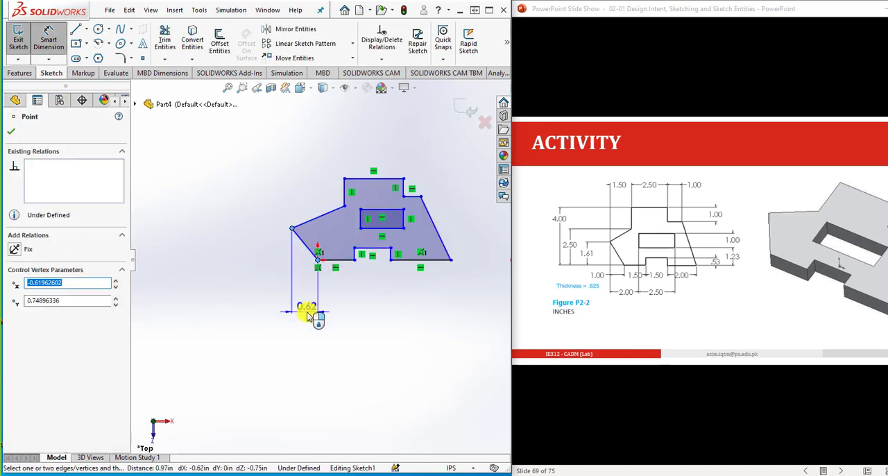
{"action": "left_click", "coordinate": [308, 313]}
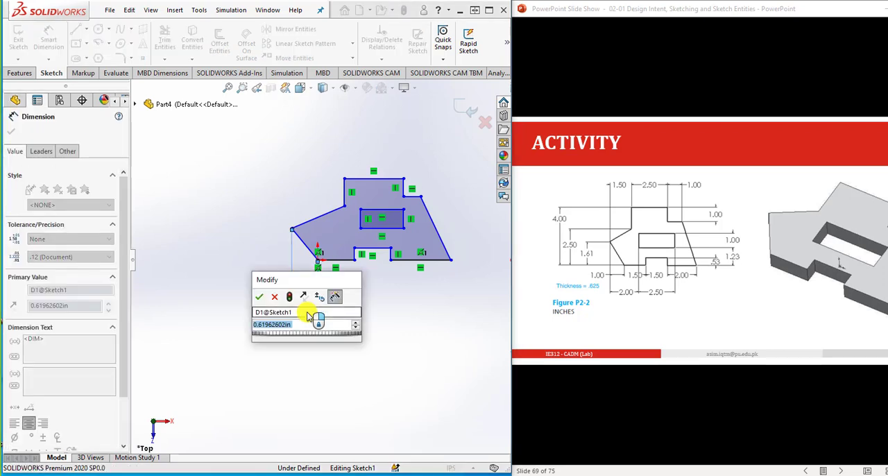
{"action": "type", "text": "1"}
{"action": "key", "text": "Return"}
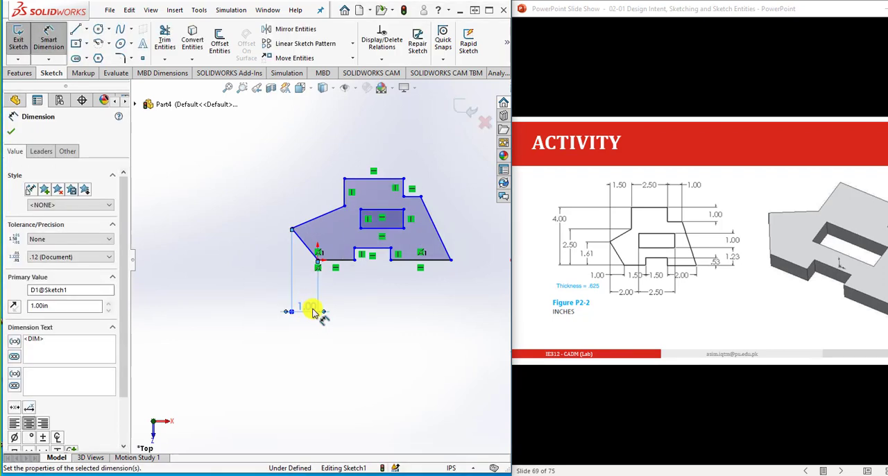
- Dimension the bottom edge between the origin and the notch as 1.5 in
{"action": "left_click", "coordinate": [347, 260]}
{"action": "left_click", "coordinate": [338, 315]}
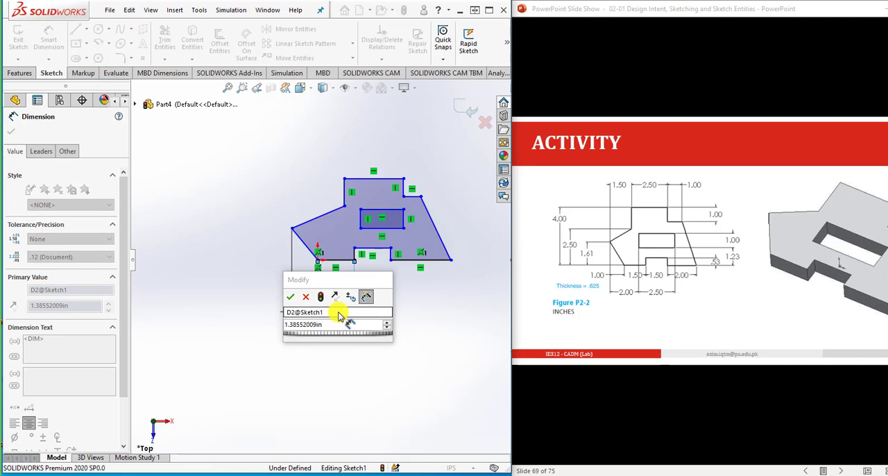
{"action": "double_click", "coordinate": [337, 325]}
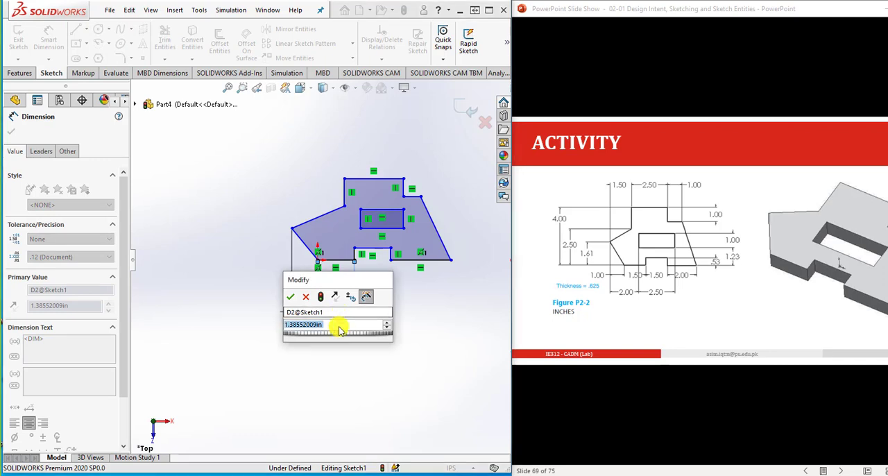
{"action": "type", "text": "1.5"}
{"action": "key", "text": "Return"}
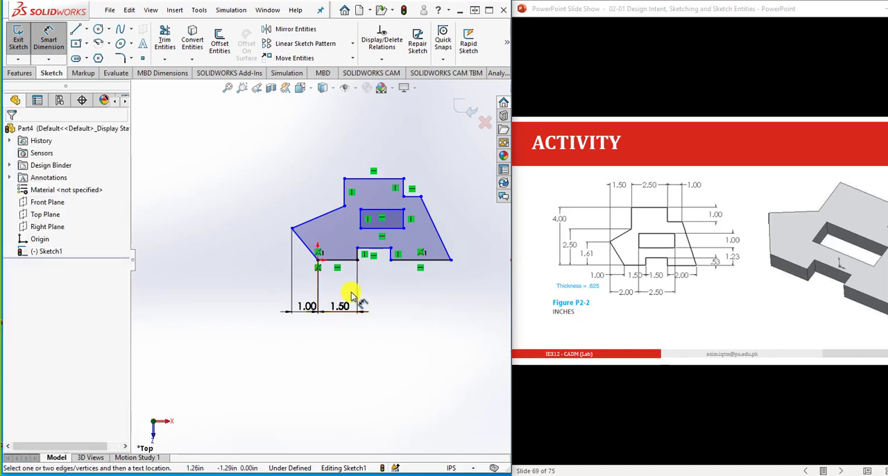
- Dimension the horizontal distance from the outline's leftmost vertex to the inner rectangle's lower-left corner as 2 in
{"action": "left_click", "coordinate": [360, 227]}
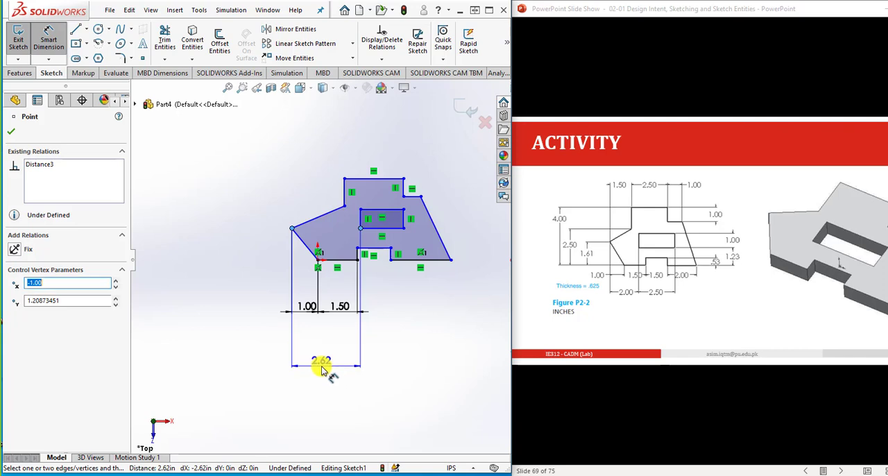
{"action": "left_click", "coordinate": [321, 362]}
{"action": "type", "text": "2"}
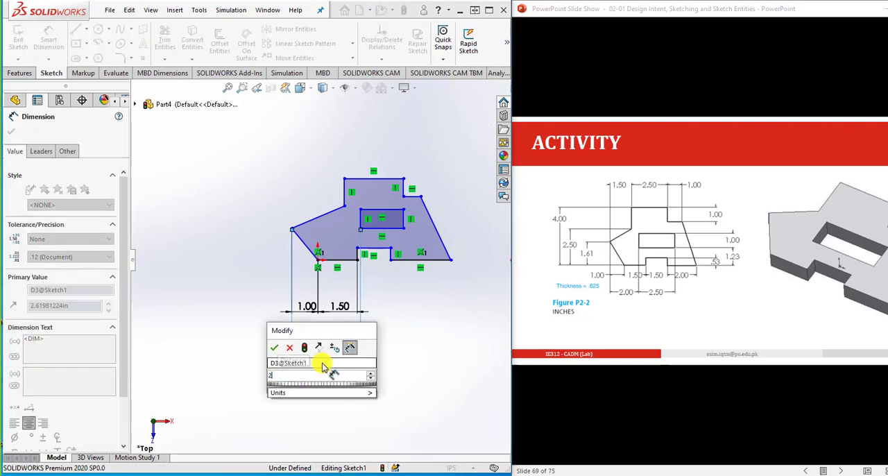
{"action": "key", "text": "Return"}
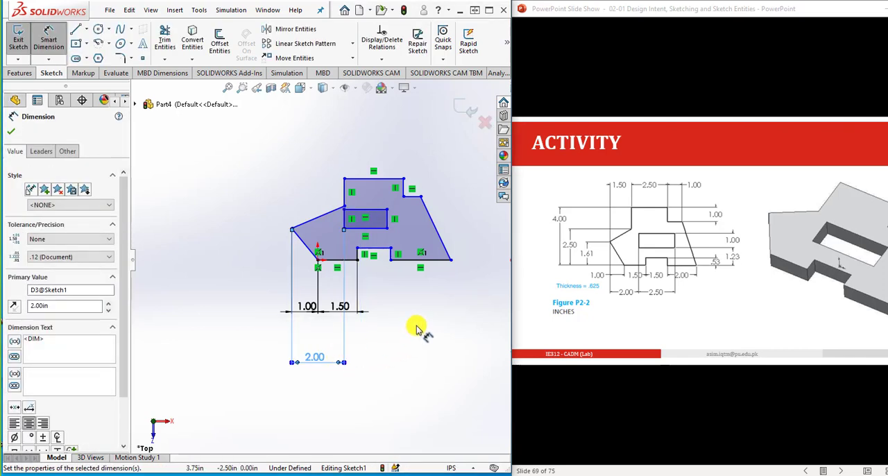
- Dimension the inner rectangle's bottom edge as 2.5 in
{"action": "left_click", "coordinate": [371, 229]}
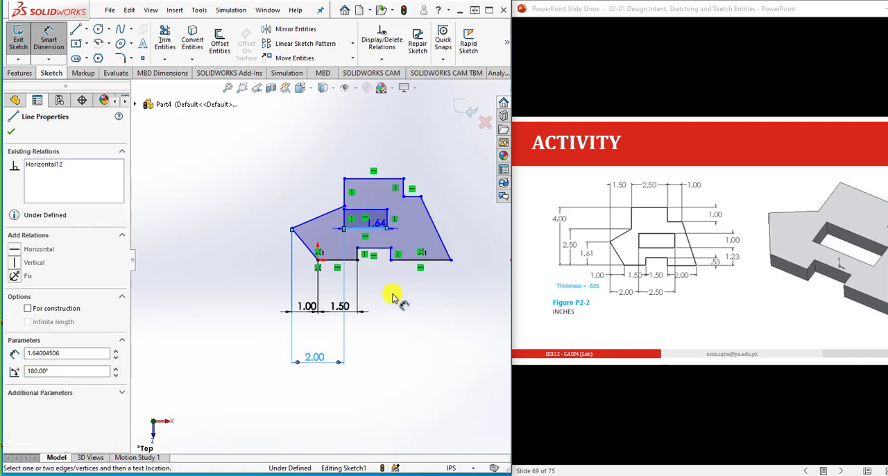
{"action": "left_click", "coordinate": [378, 363]}
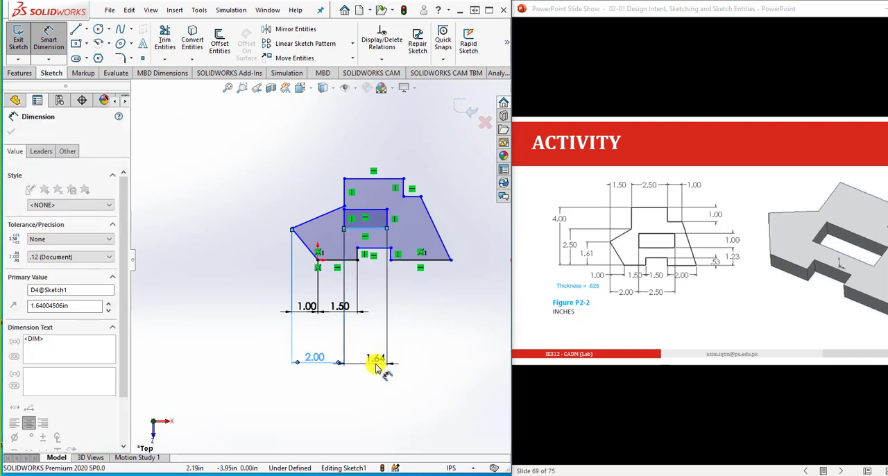
{"action": "type", "text": "2.5"}
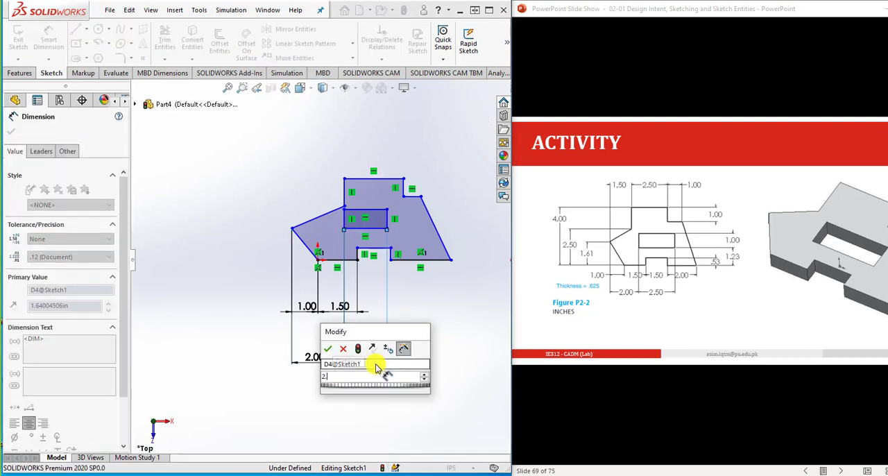
{"action": "key", "text": "Return"}
{"action": "left_click", "coordinate": [500, 358]}
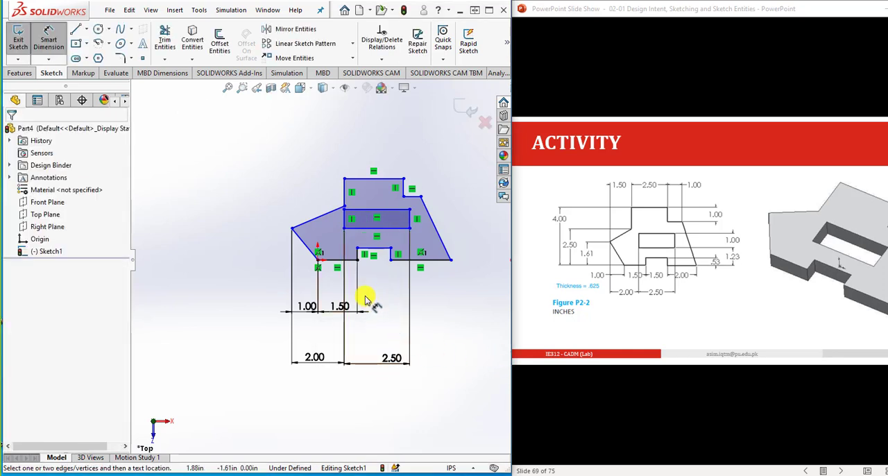
- Dimension the width of the bottom notch along its horizontal edge as 1.5 in
{"action": "left_click", "coordinate": [381, 250]}
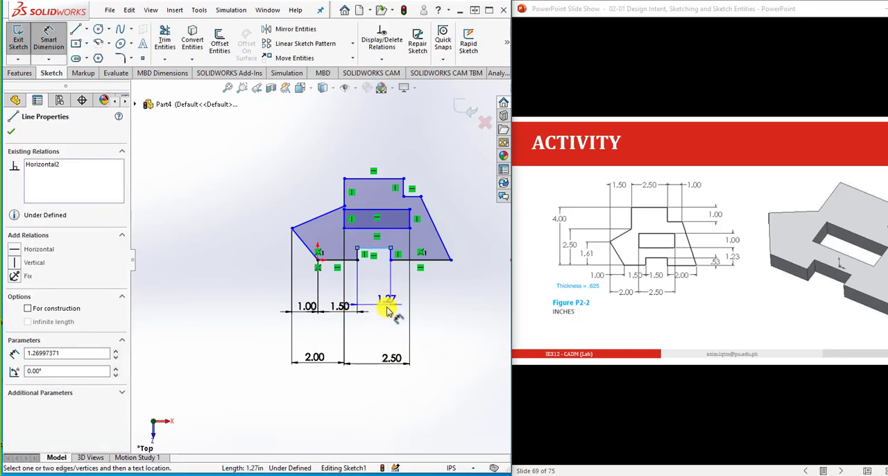
{"action": "left_click", "coordinate": [379, 316]}
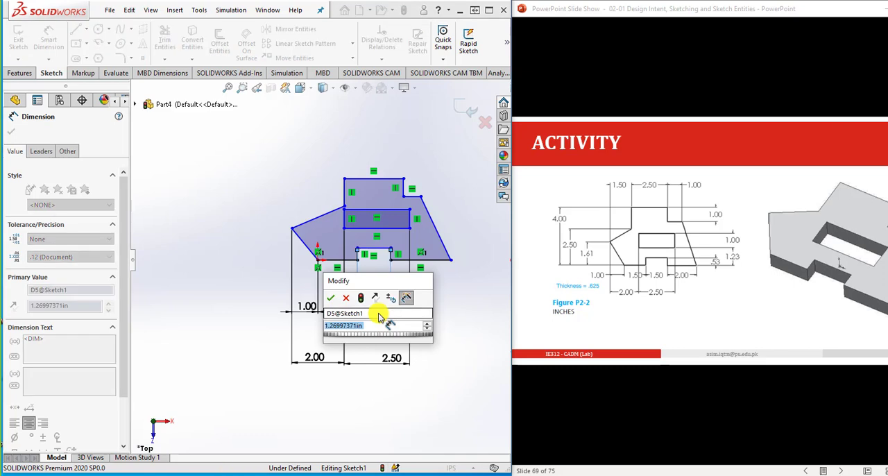
{"action": "type", "text": "1.5"}
{"action": "key", "text": "Return"}
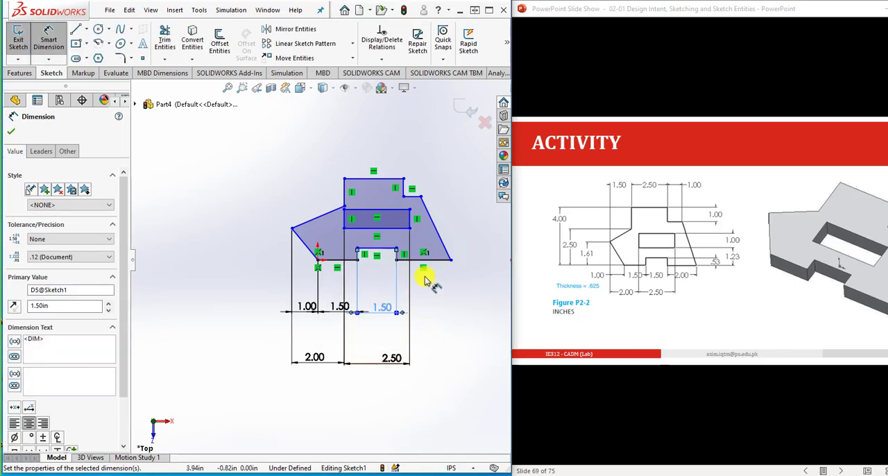
- Dimension the outline's bottom edge to the right of the notch as 2 in
{"action": "left_click", "coordinate": [429, 265]}
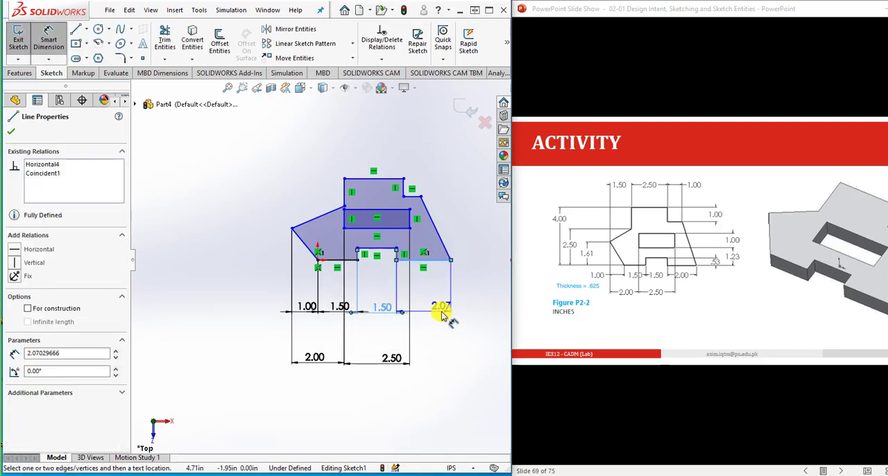
{"action": "left_click", "coordinate": [445, 314]}
{"action": "type", "text": "2"}
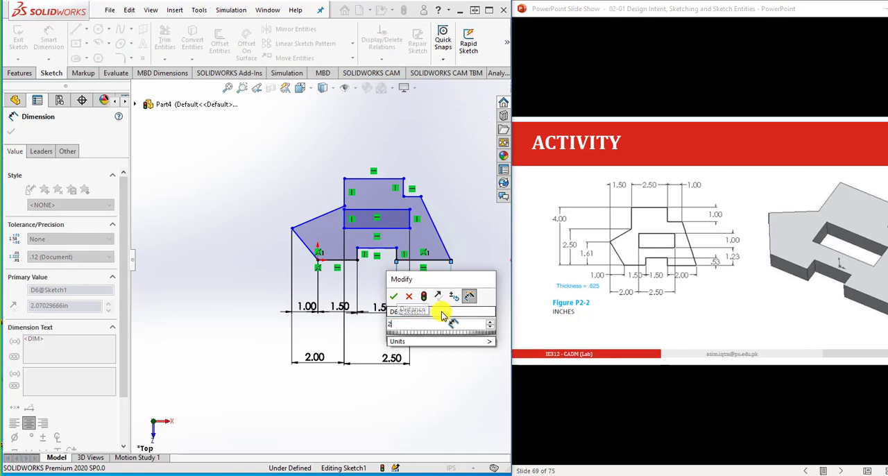
{"action": "key", "text": "Return"}
{"action": "left_click", "coordinate": [457, 340]}
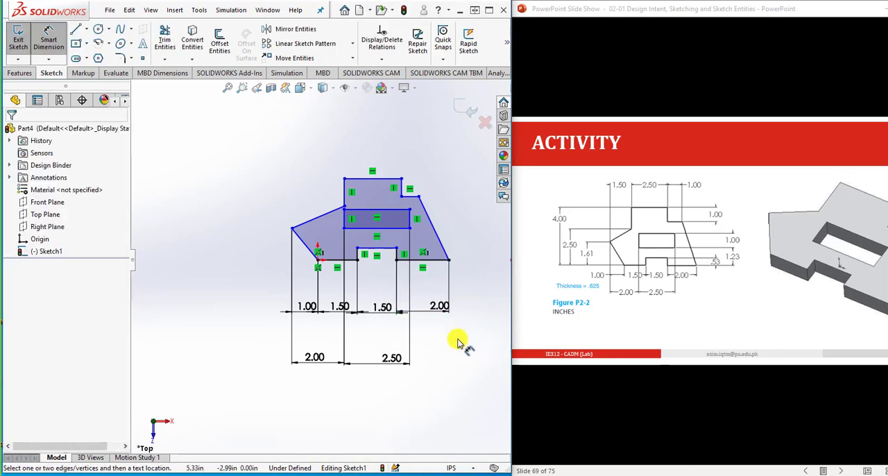
- Dimension the vertical distance from the outline's lower-right vertex to the inner rectangle's lower-right corner as 1.23 in
{"action": "left_click", "coordinate": [449, 261]}
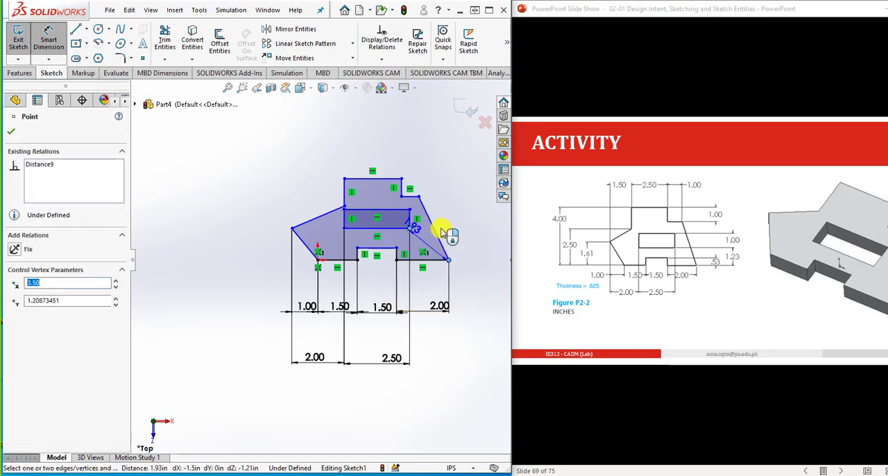
{"action": "left_click", "coordinate": [486, 247]}
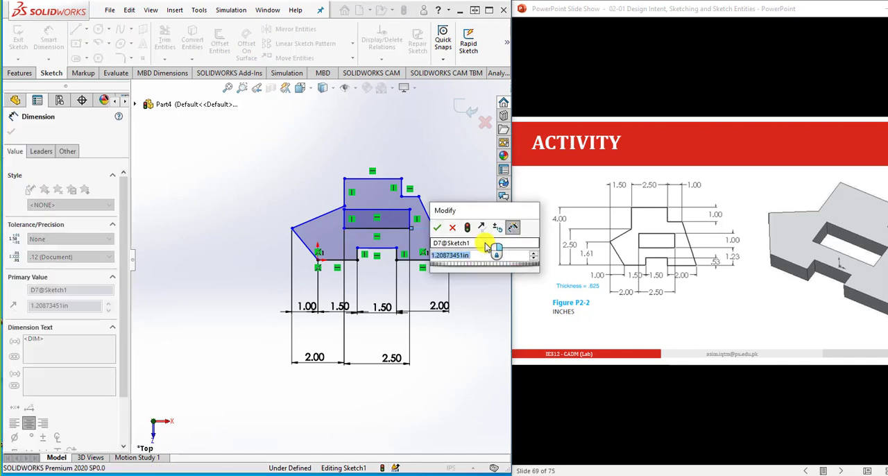
{"action": "type", "text": "1.3"}
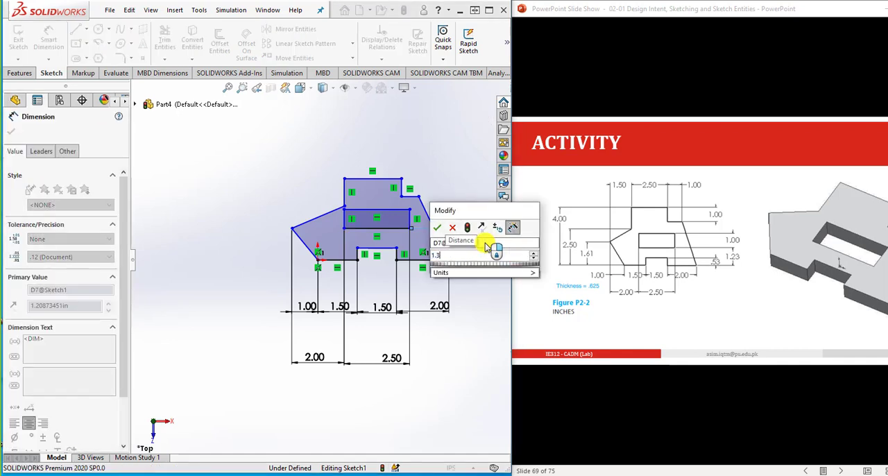
{"action": "key", "text": "Return"}
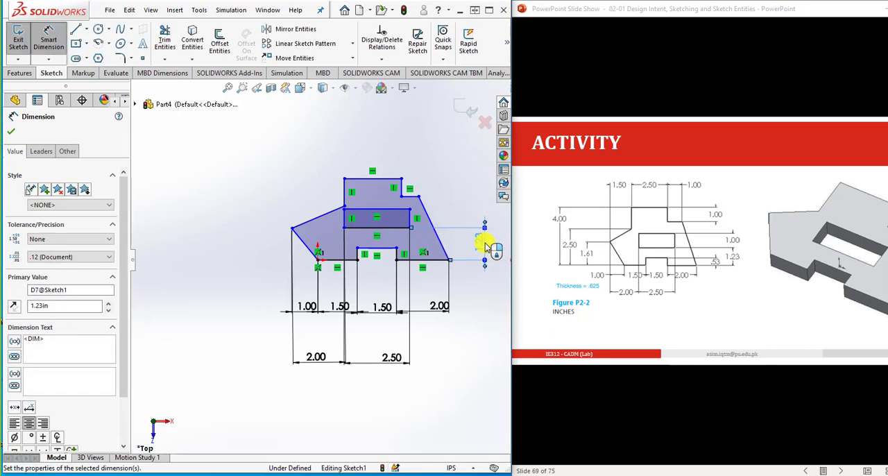
{"action": "key", "text": "Escape"}
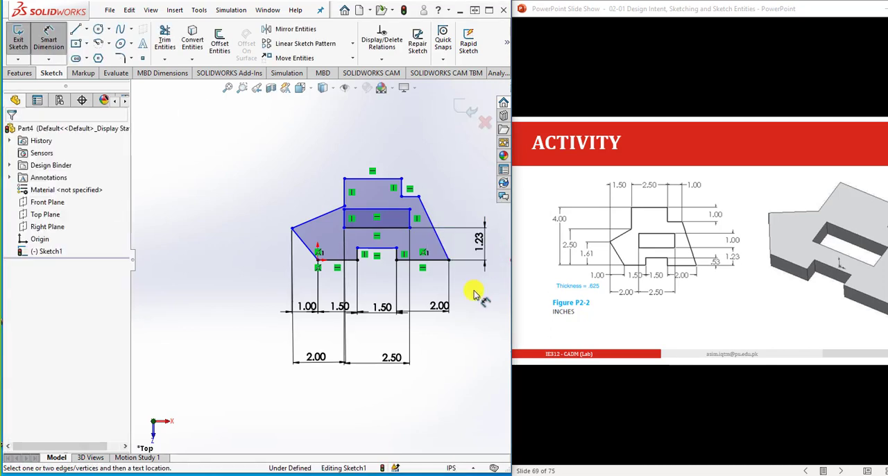
- Dimension the notch's depth along its right vertical edge as 0.53 in
{"action": "left_click", "coordinate": [398, 257]}
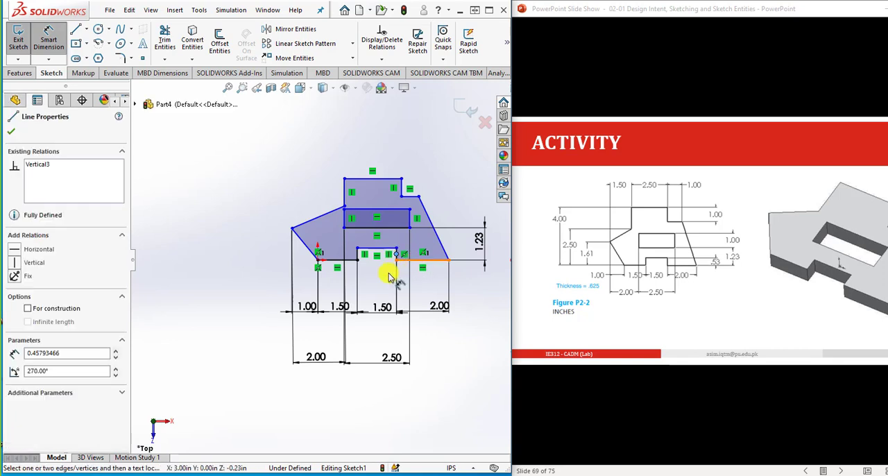
{"action": "key", "text": "Escape"}
{"action": "scroll", "coordinate": [392, 260], "scroll_direction": "down", "scroll_amount": 4}
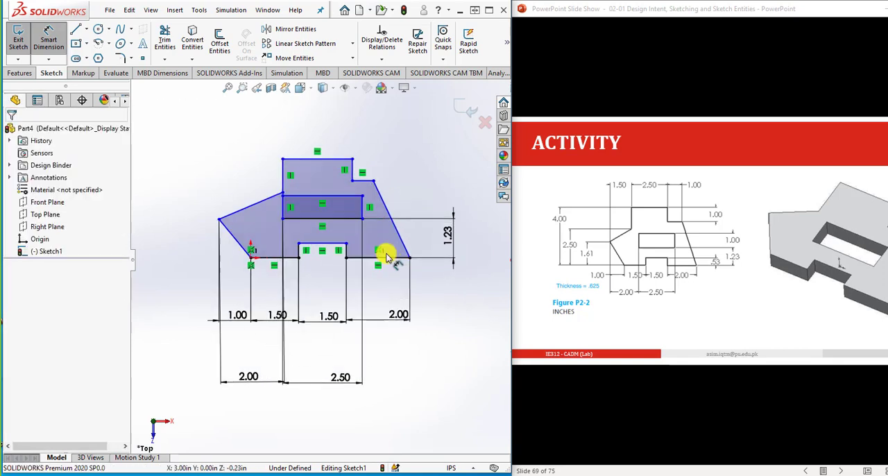
{"action": "scroll", "coordinate": [343, 249], "scroll_direction": "down", "scroll_amount": 1}
{"action": "left_click", "coordinate": [303, 255]}
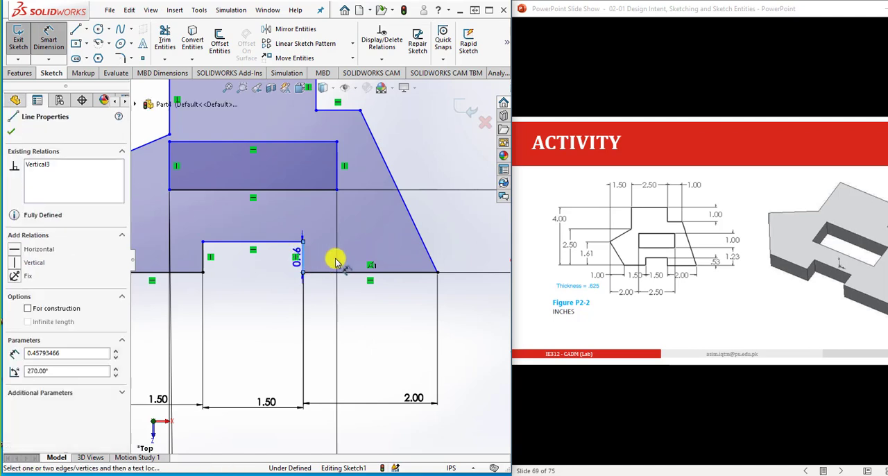
{"action": "left_click", "coordinate": [459, 257]}
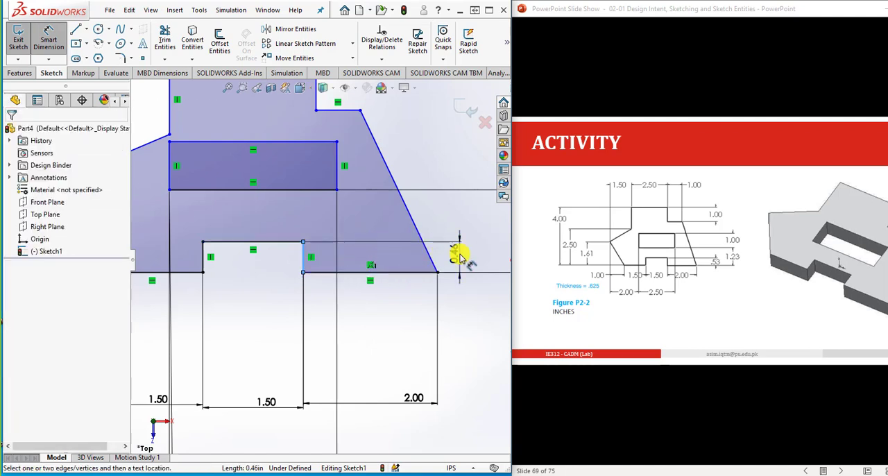
{"action": "type", "text": "0.53"}
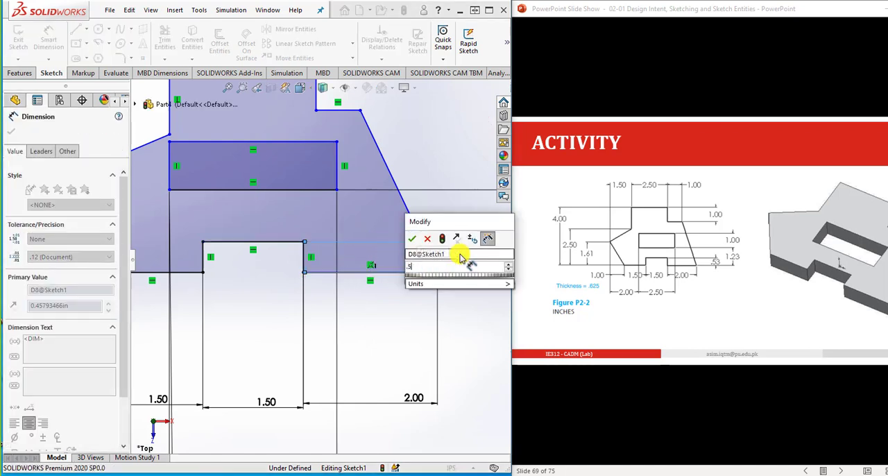
{"action": "key", "text": "Return"}
- Dimension the inner rectangle's height along its right edge as 1 in
{"action": "scroll", "coordinate": [447, 345], "scroll_direction": "up", "scroll_amount": 3}
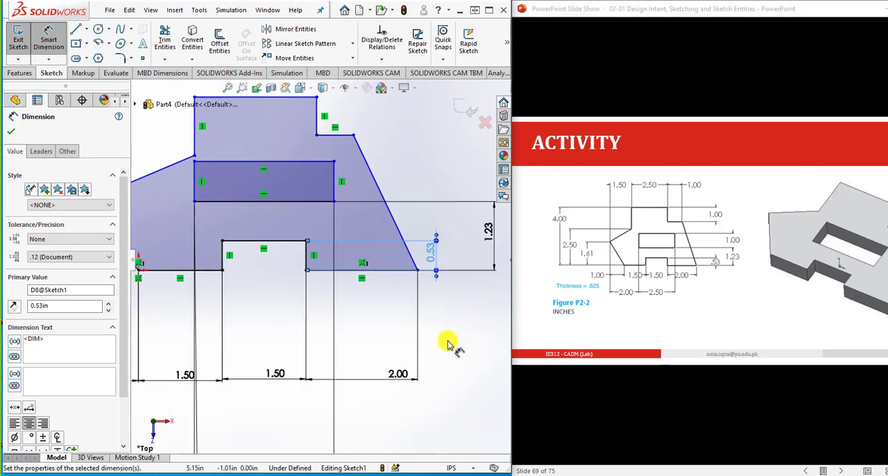
{"action": "left_click", "coordinate": [333, 206]}
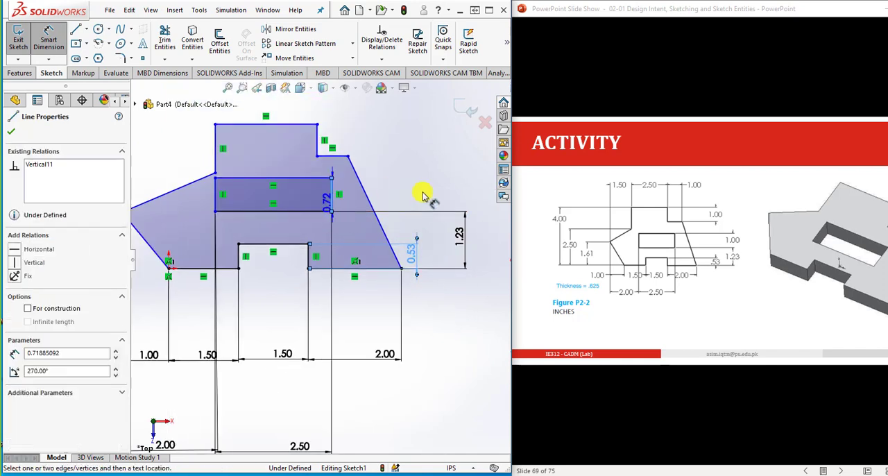
{"action": "left_click", "coordinate": [422, 193]}
{"action": "type", "text": "1"}
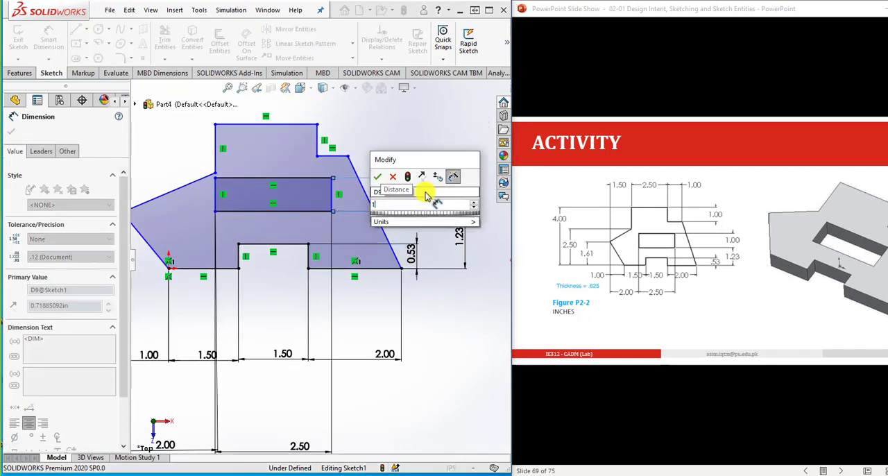
{"action": "key", "text": "Return"}
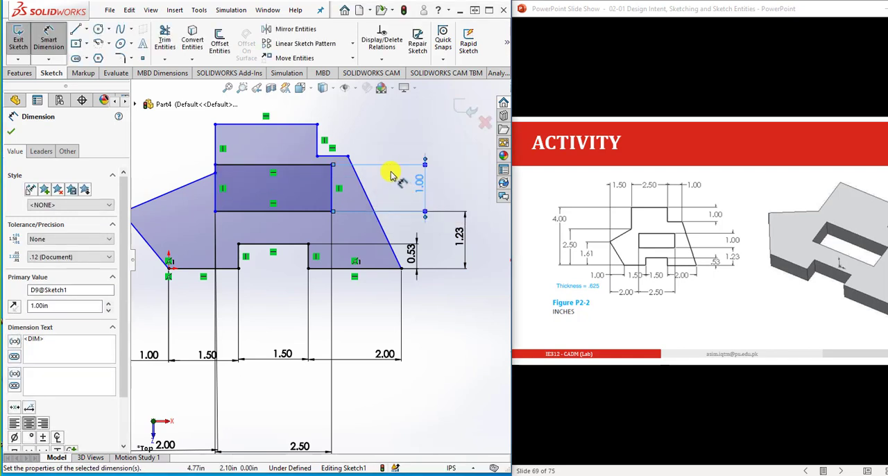
- Dimension the short horizontal edge of the outline's upper-right step as 1 in
{"action": "left_click", "coordinate": [341, 161]}
{"action": "left_click", "coordinate": [341, 114]}
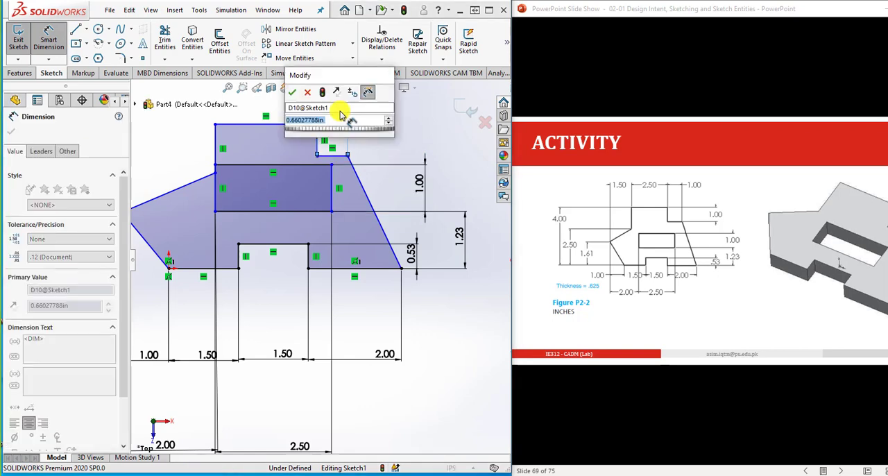
{"action": "type", "text": "1"}
{"action": "key", "text": "Return"}
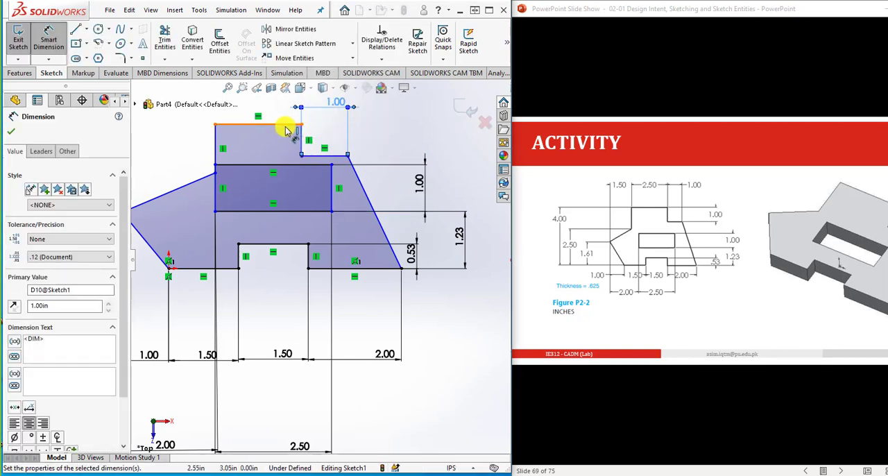
- Dimension the outline's top horizontal edge as 2.5 in
{"action": "left_click", "coordinate": [279, 124]}
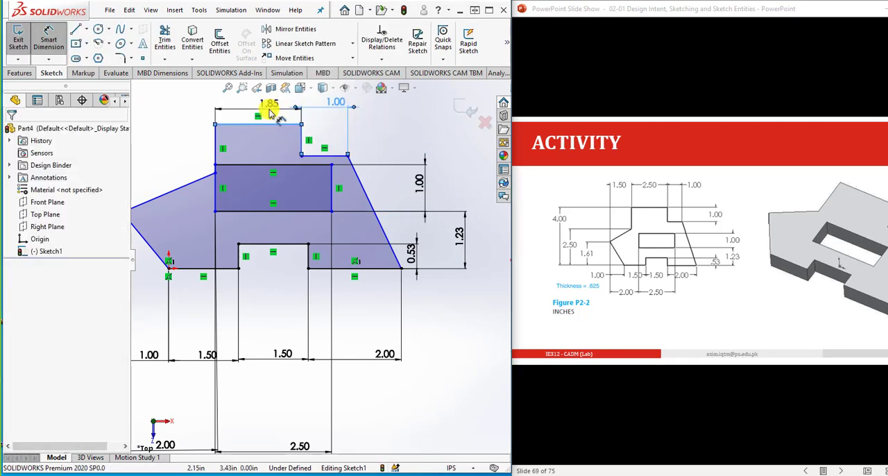
{"action": "left_click", "coordinate": [271, 113]}
{"action": "type", "text": "2.5"}
{"action": "key", "text": "Return"}
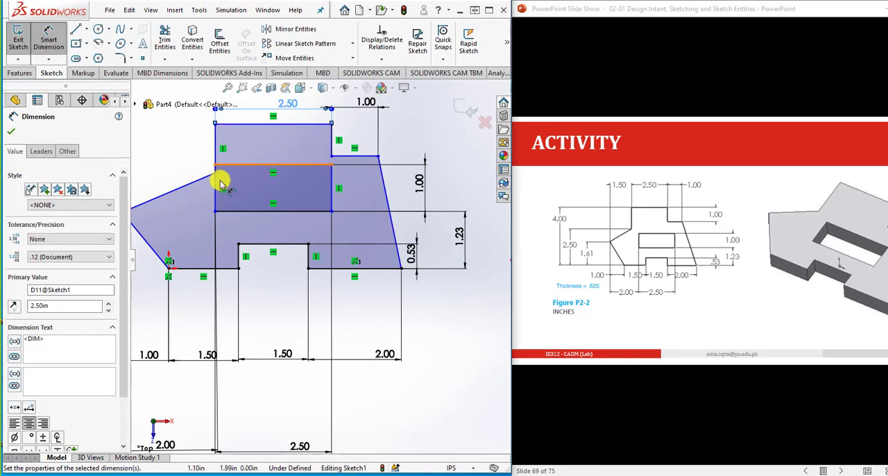
- Dimension the horizontal distance from the outline's leftmost vertex to its upper-left corner as 1.5 in
{"action": "scroll", "coordinate": [225, 200], "scroll_direction": "down", "scroll_amount": 2}
{"action": "scroll", "coordinate": [208, 199], "scroll_direction": "up", "scroll_amount": 3}
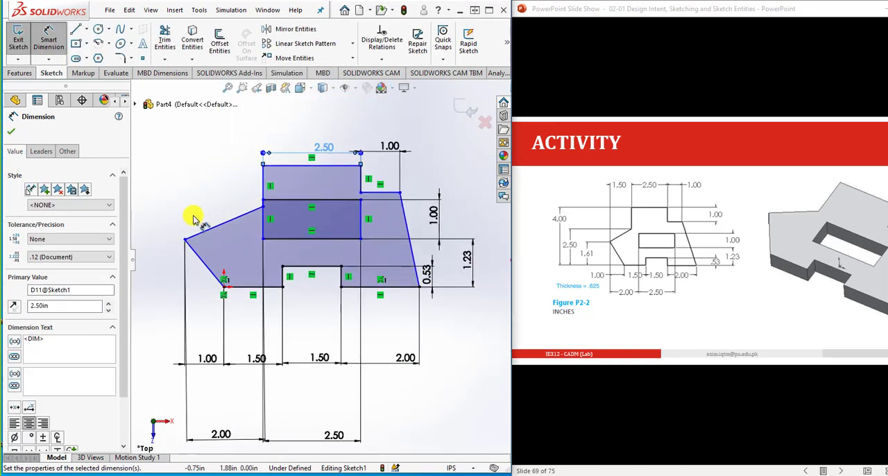
{"action": "left_click", "coordinate": [184, 239]}
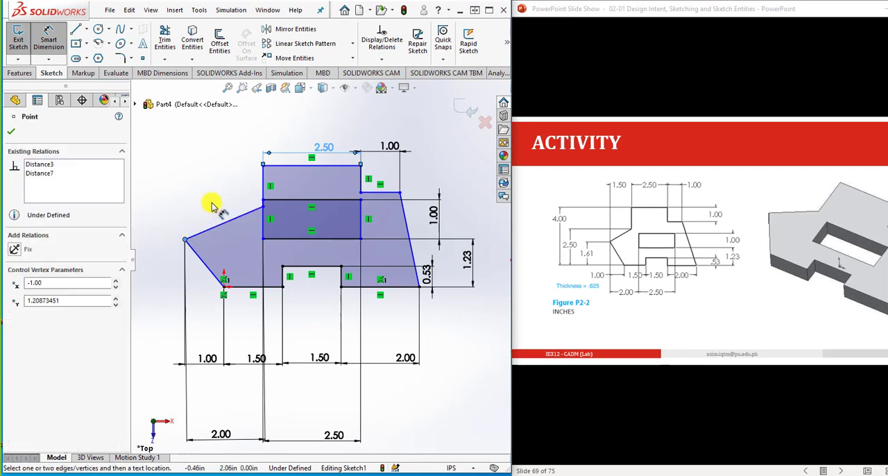
{"action": "left_click", "coordinate": [264, 167]}
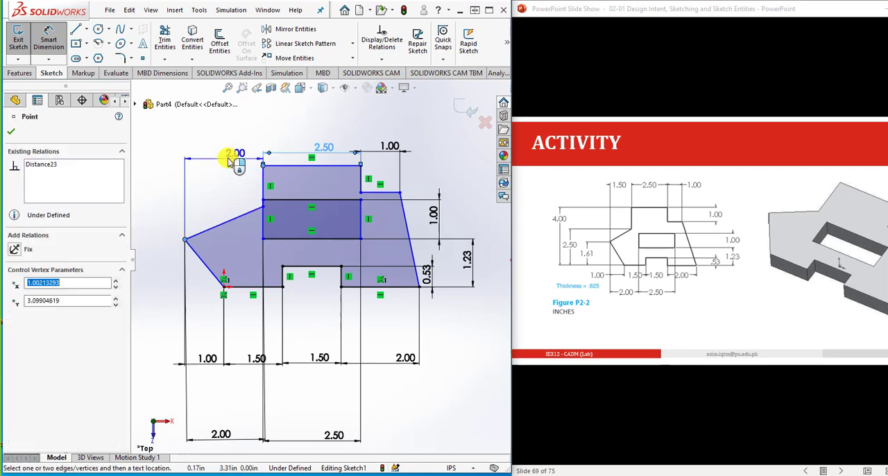
{"action": "left_click", "coordinate": [226, 148]}
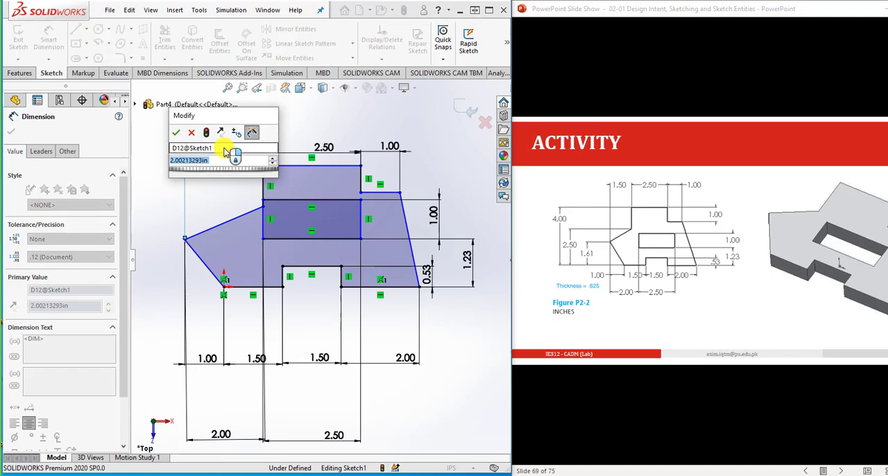
{"action": "type", "text": "1.5"}
{"action": "key", "text": "Return"}
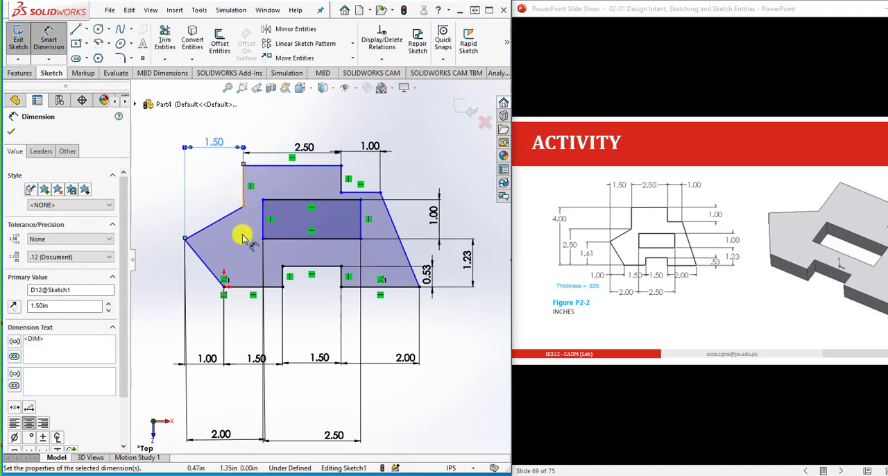
- Dimension the outline's overall height from the origin to its upper-left corner as 4 in
{"action": "left_click", "coordinate": [224, 286]}
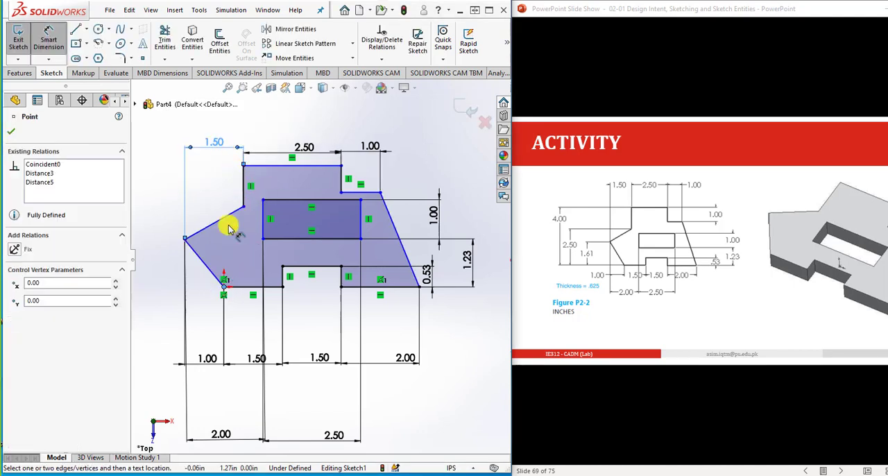
{"action": "left_click", "coordinate": [242, 166]}
{"action": "left_click", "coordinate": [144, 208]}
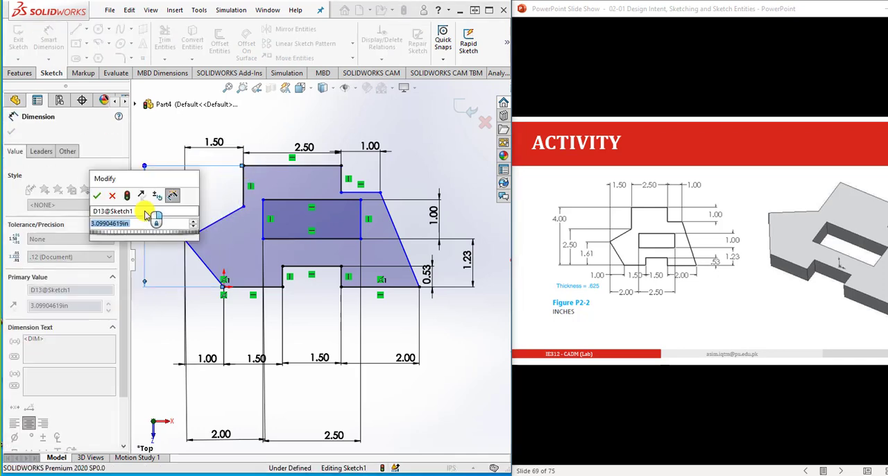
{"action": "type", "text": "4"}
{"action": "key", "text": "Return"}
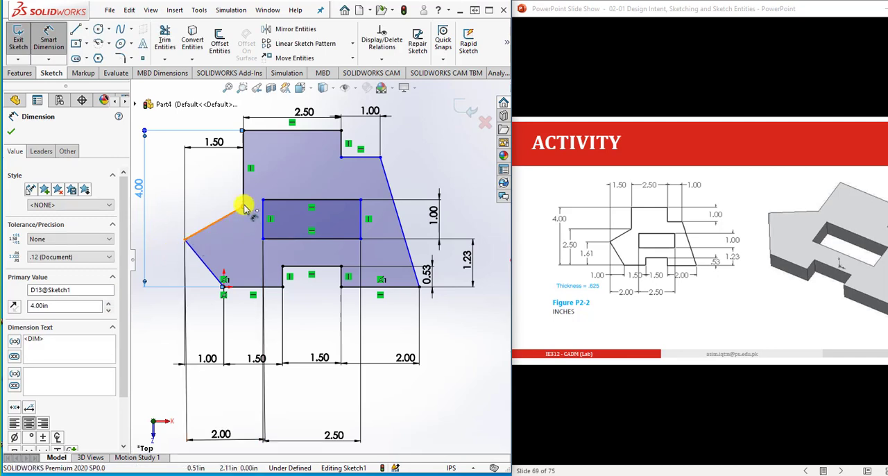
- Dimension the vertical distance from the origin to the inner vertex where the left slanted edge meets the vertical edge as 2.5 in
{"action": "left_click", "coordinate": [224, 283]}
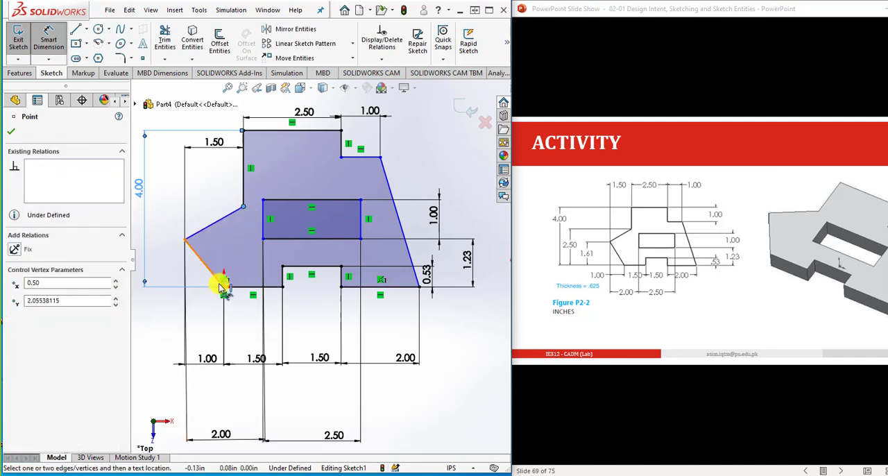
{"action": "left_click", "coordinate": [224, 286]}
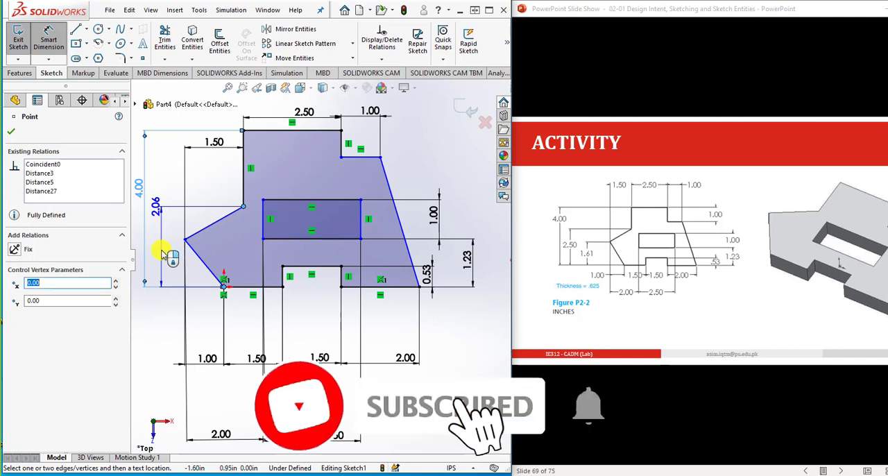
{"action": "left_click", "coordinate": [162, 255]}
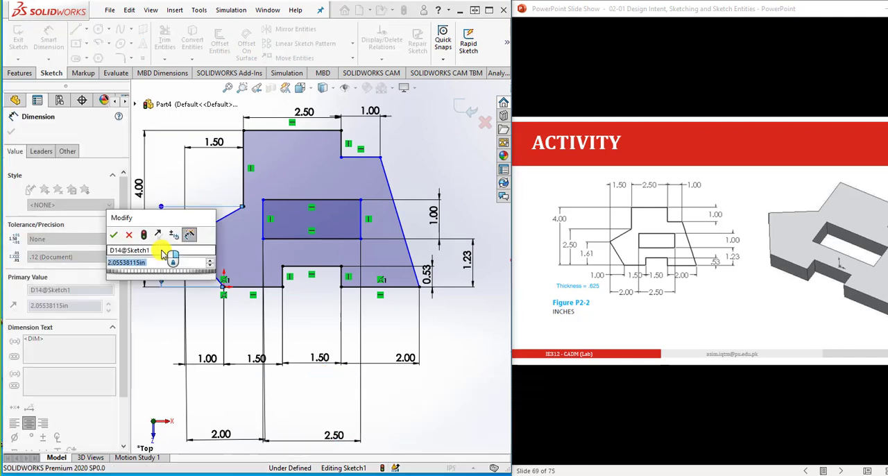
{"action": "key", "text": "Return"}
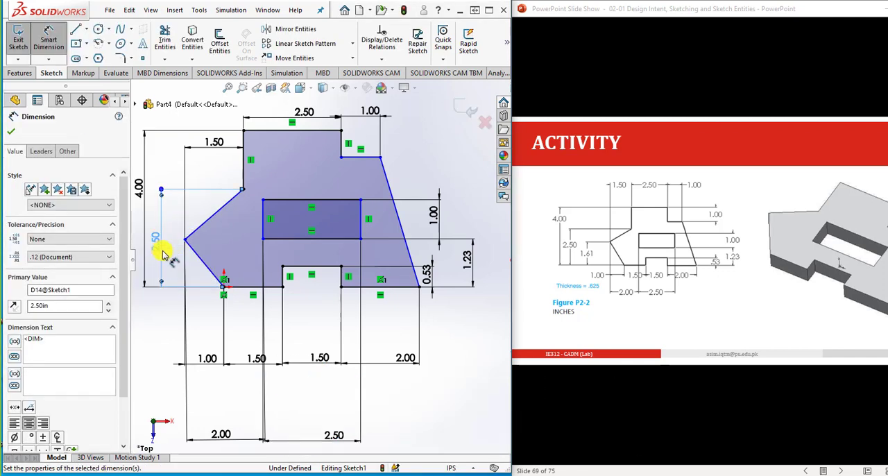
- Dimension the vertical distance from the origin to the outline's leftmost vertex as 1.61 in
{"action": "left_click", "coordinate": [185, 240]}
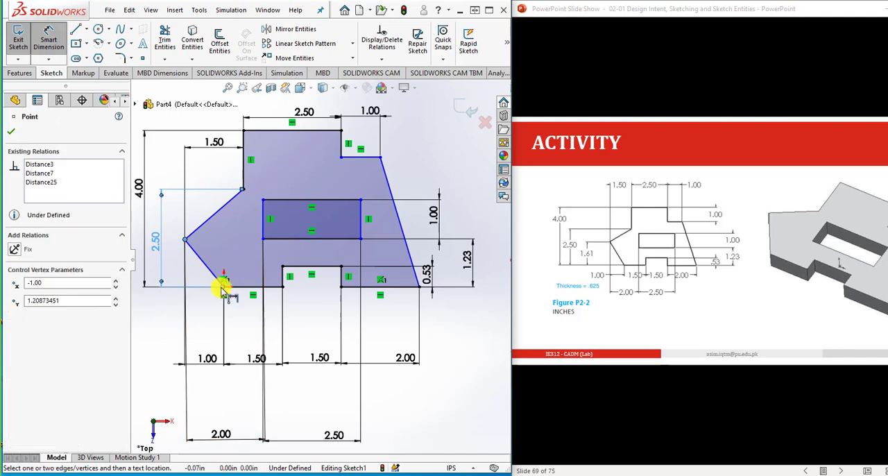
{"action": "left_click", "coordinate": [224, 285]}
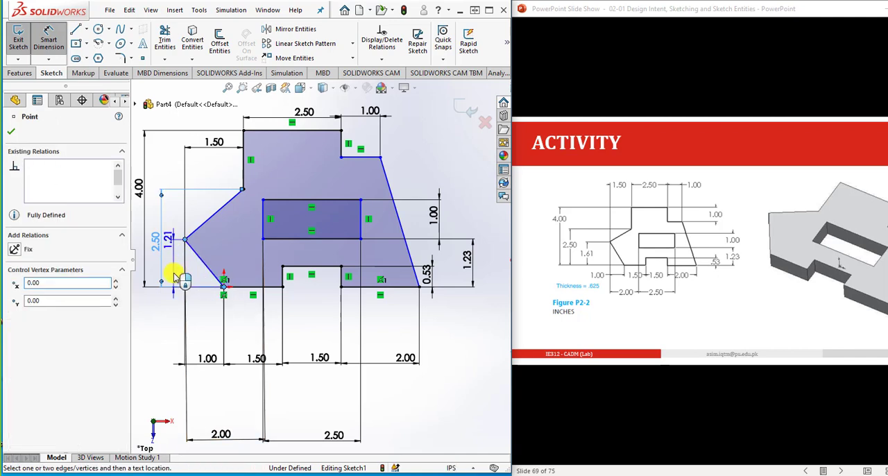
{"action": "left_click", "coordinate": [175, 274]}
{"action": "type", "text": "1."}
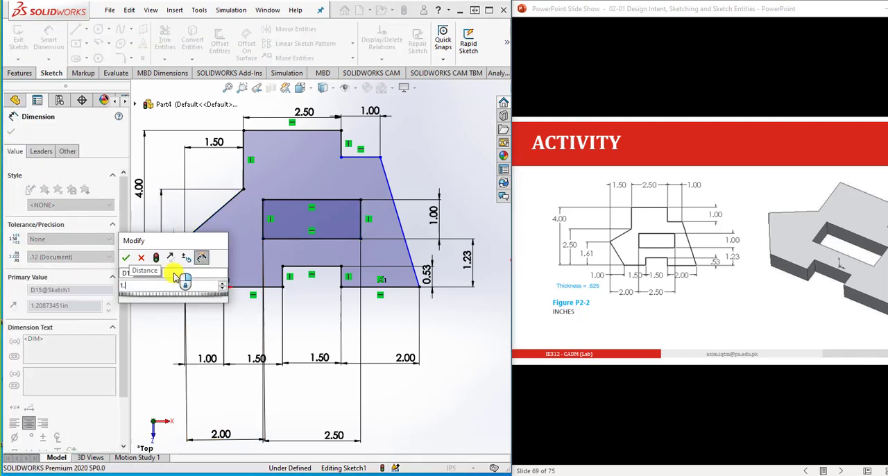
{"action": "type", "text": "61"}
{"action": "key", "text": "Return"}
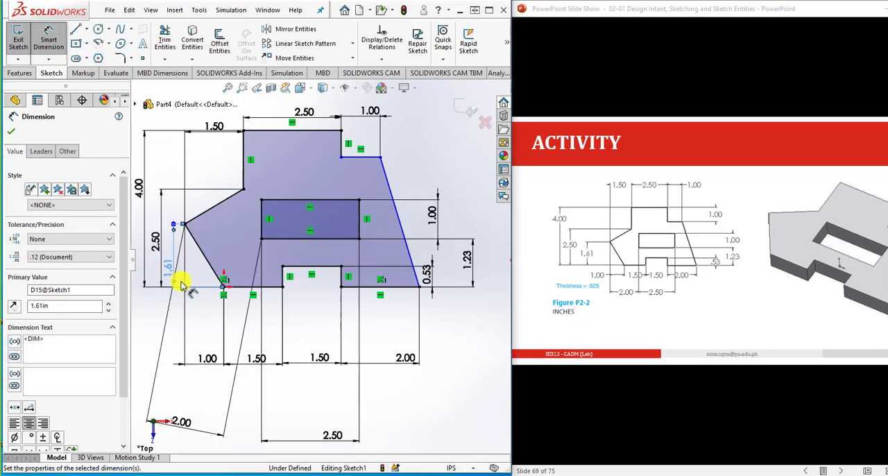
{"action": "left_click", "coordinate": [186, 402]}
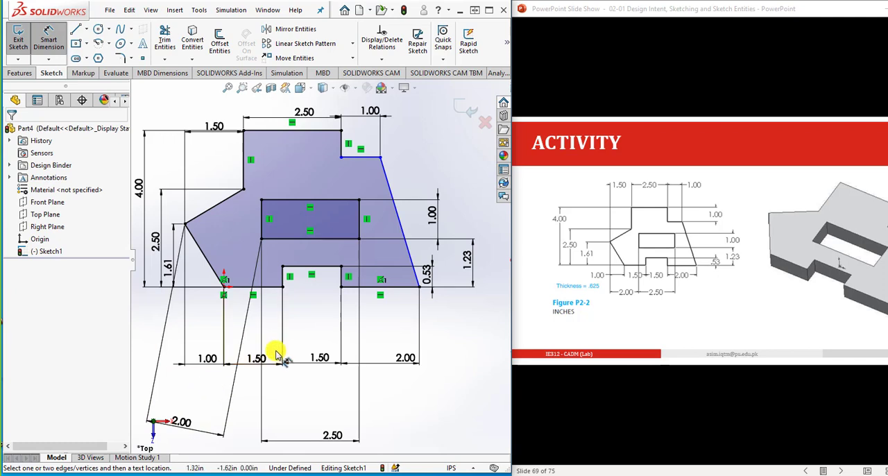
- Dimension the vertical edge of the outline's upper-right step as 1 in
{"action": "left_click", "coordinate": [342, 143]}
{"action": "left_click", "coordinate": [442, 149]}
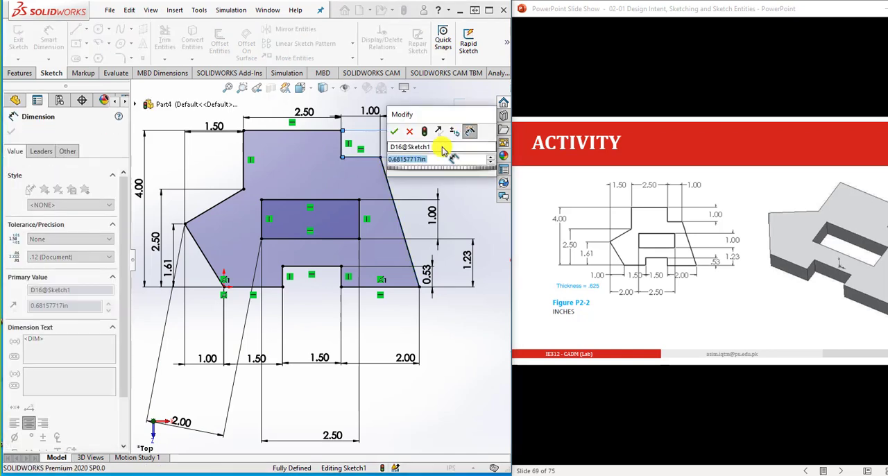
{"action": "type", "text": "1"}
{"action": "key", "text": "Return"}
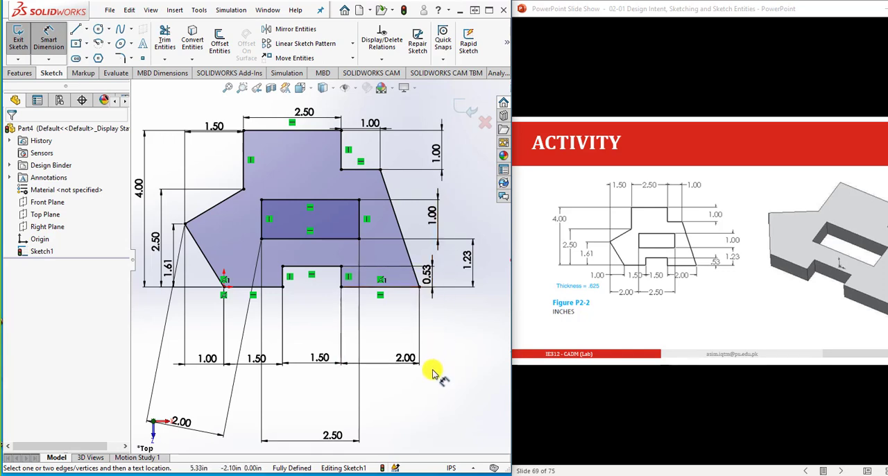
- Extrude the profile as a blind boss 0.625 in deep and show the part in isometric view
{"action": "scroll", "coordinate": [432, 371], "scroll_direction": "up", "scroll_amount": 2}
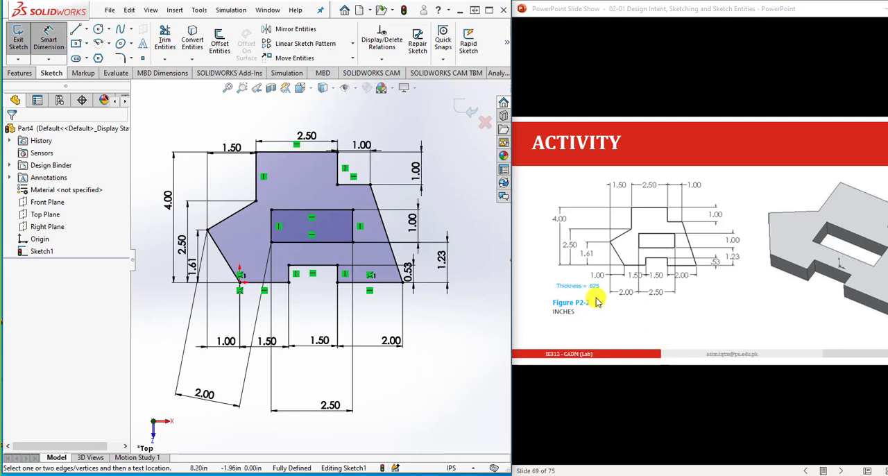
{"action": "left_click", "coordinate": [20, 73]}
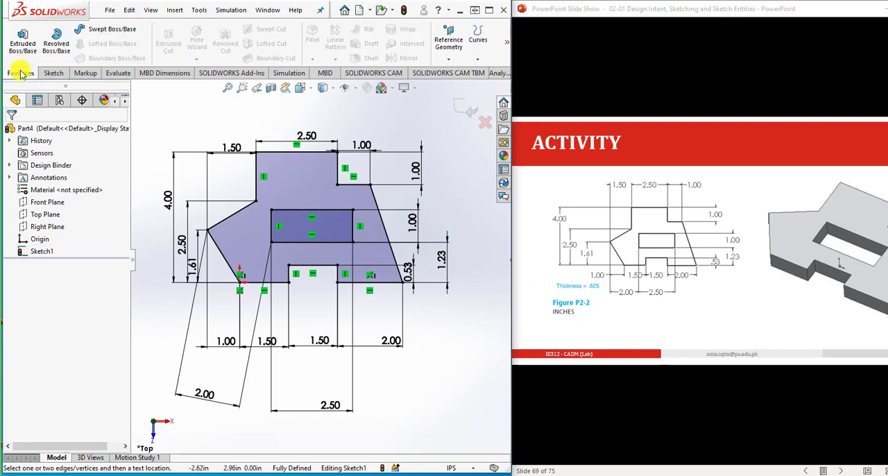
{"action": "left_click", "coordinate": [23, 43]}
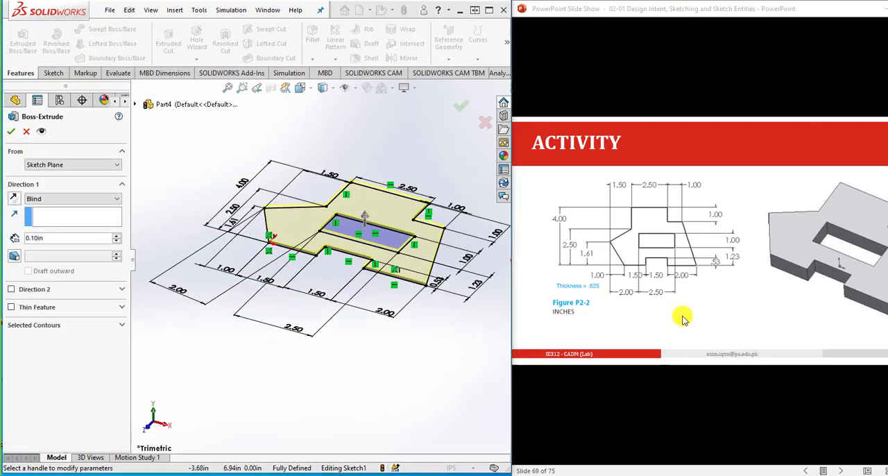
{"action": "left_click", "coordinate": [61, 239]}
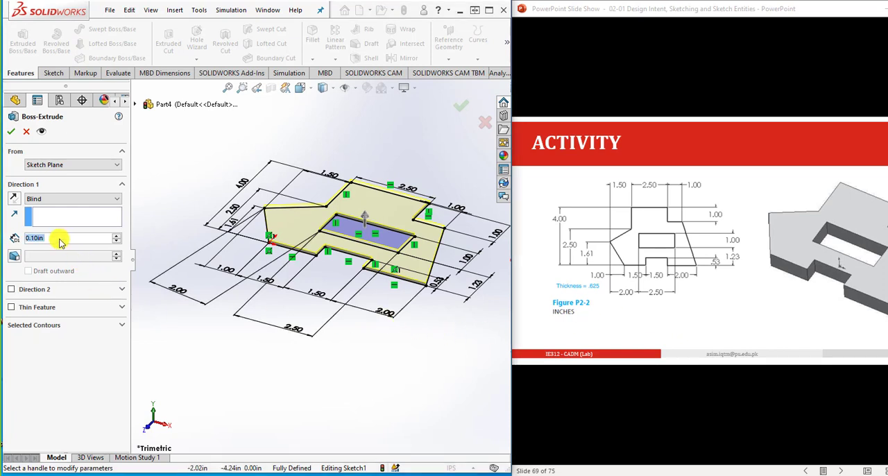
{"action": "type", "text": "0.625"}
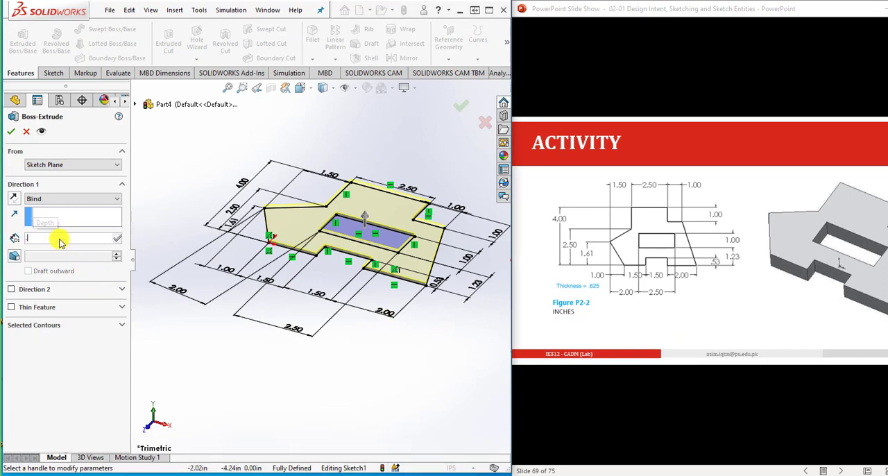
{"action": "key", "text": "Return"}
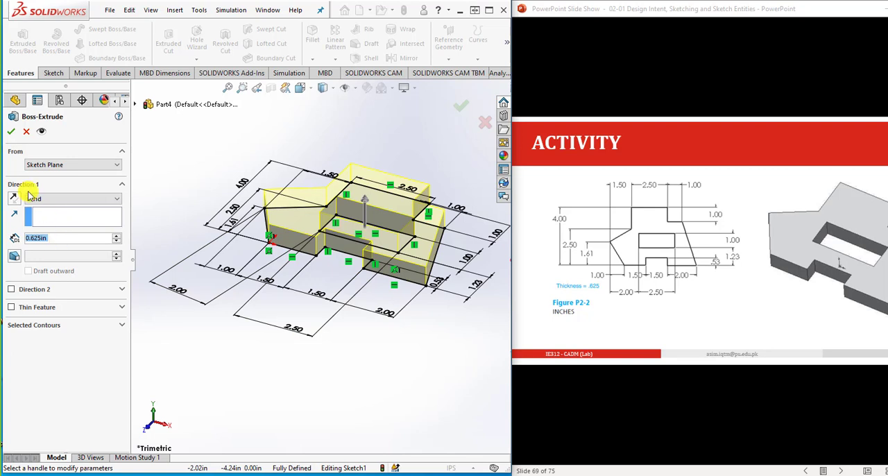
{"action": "left_click", "coordinate": [14, 135]}
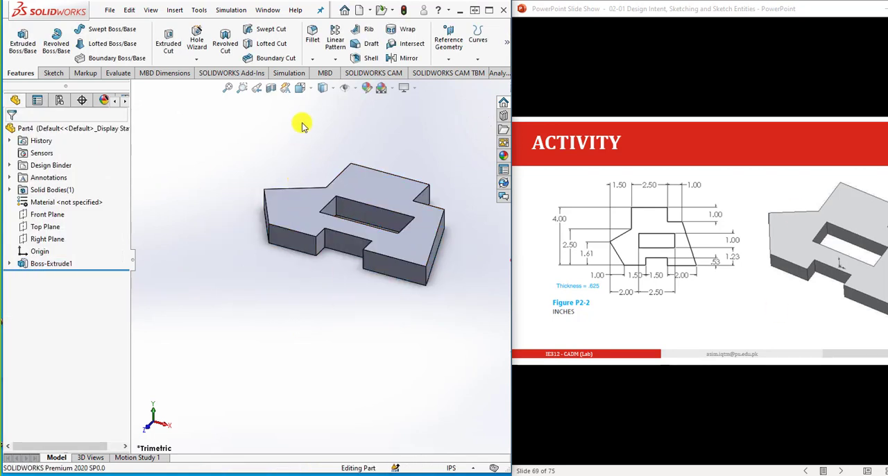
{"action": "left_click", "coordinate": [305, 88]}
{"action": "left_click", "coordinate": [361, 121]}
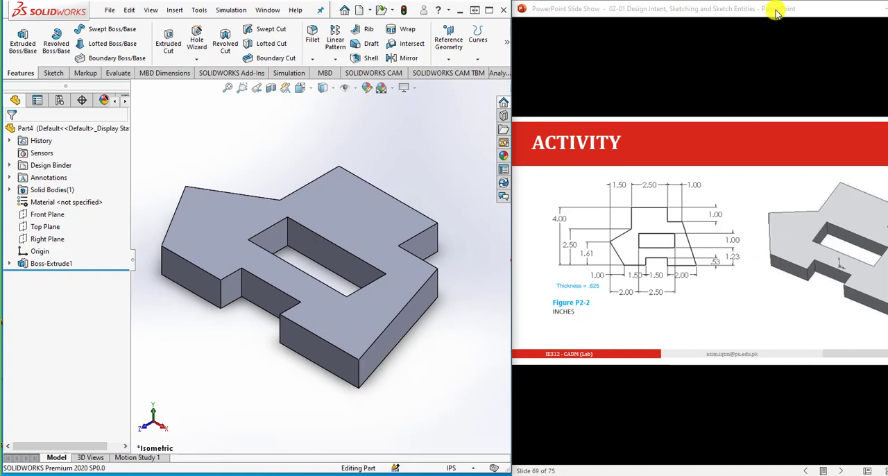
- Switch to the PowerPoint slide show, move its window so the full slide shows, and advance to the Figure P2-3 activity
{"action": "left_click_drag", "start_coordinate": [773, 6], "coordinate": [712, 10]}
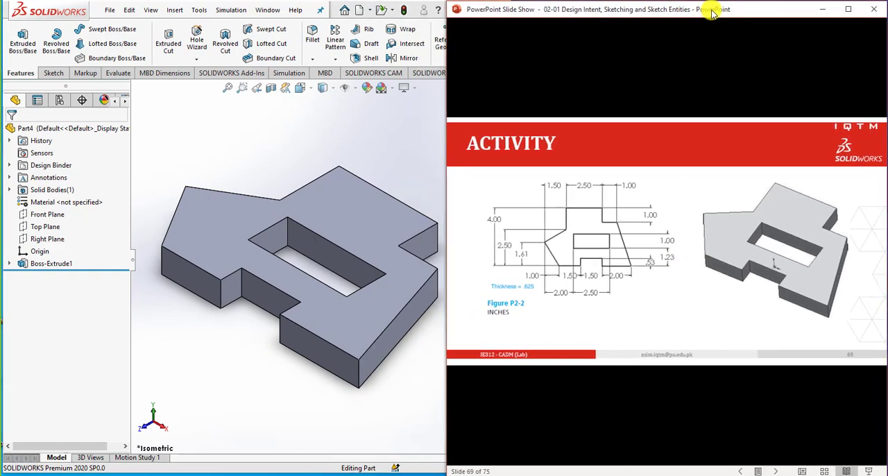
{"action": "left_click", "coordinate": [746, 313]}
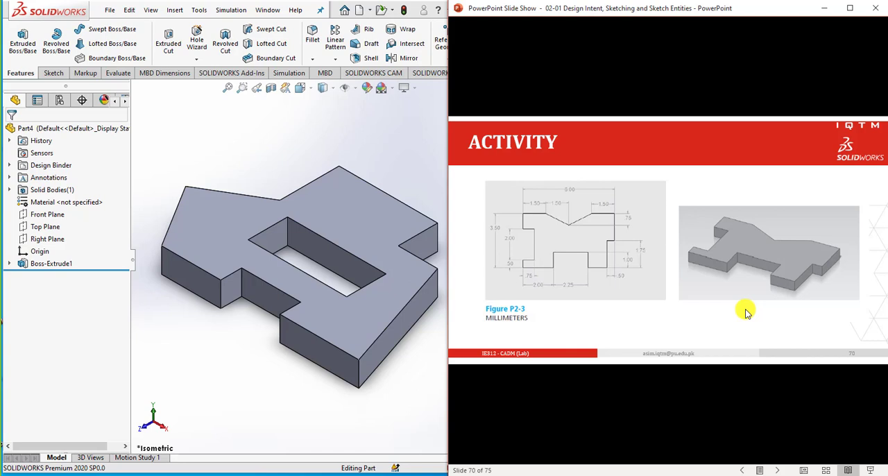
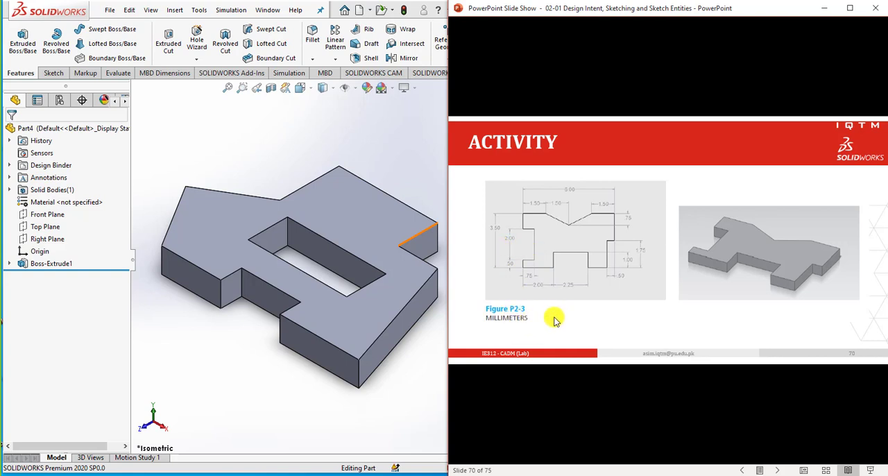
- Move the slide show window aside so SOLIDWORKS has more room, and create a new part document
{"action": "left_click_drag", "start_coordinate": [665, 9], "coordinate": [728, 8]}
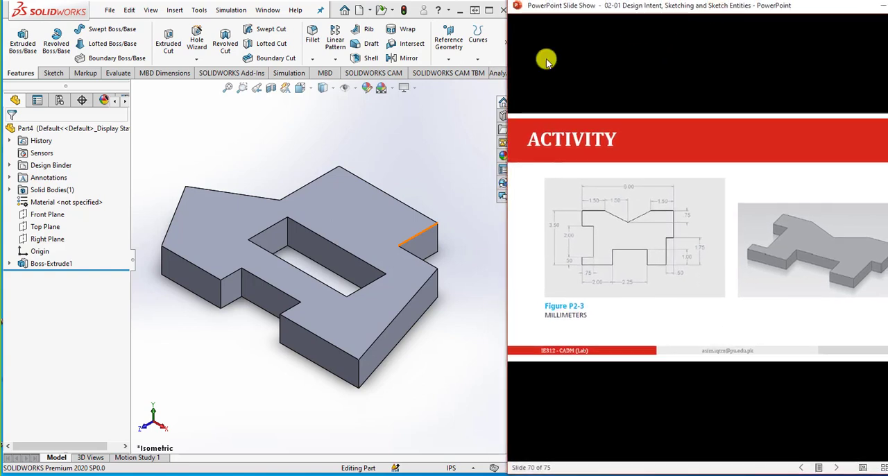
{"action": "left_click", "coordinate": [358, 9]}
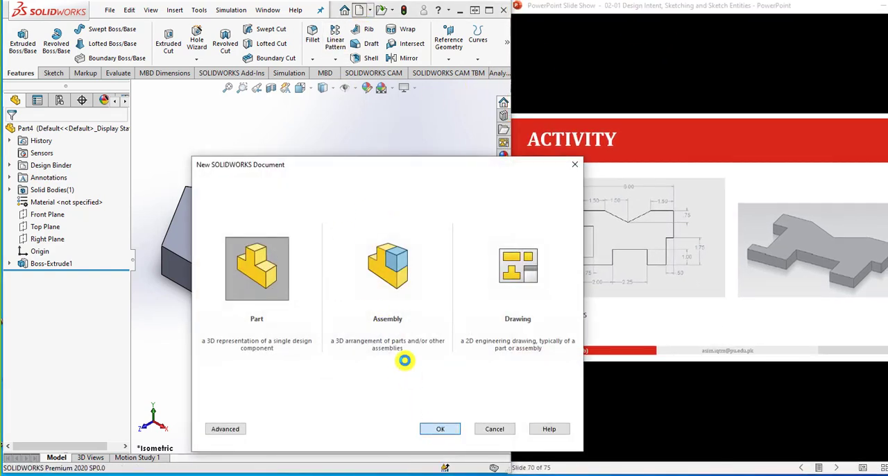
{"action": "key", "text": "Return"}
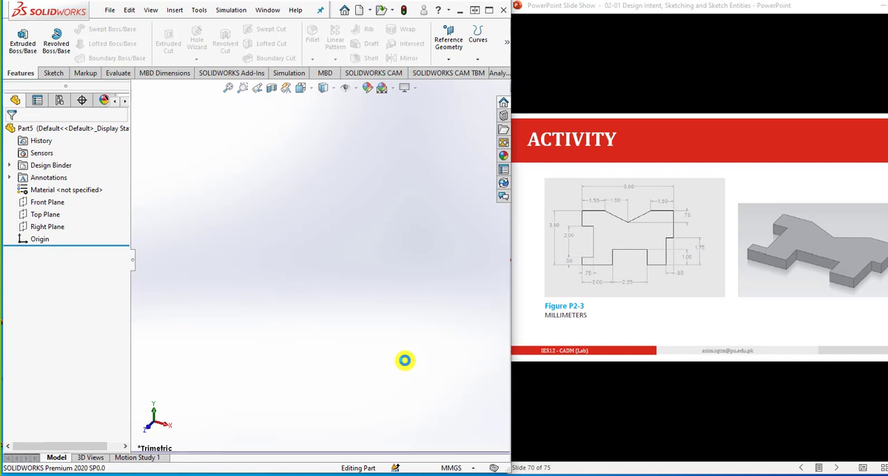
- Start a new sketch on the Top Plane
{"action": "left_click", "coordinate": [47, 215]}
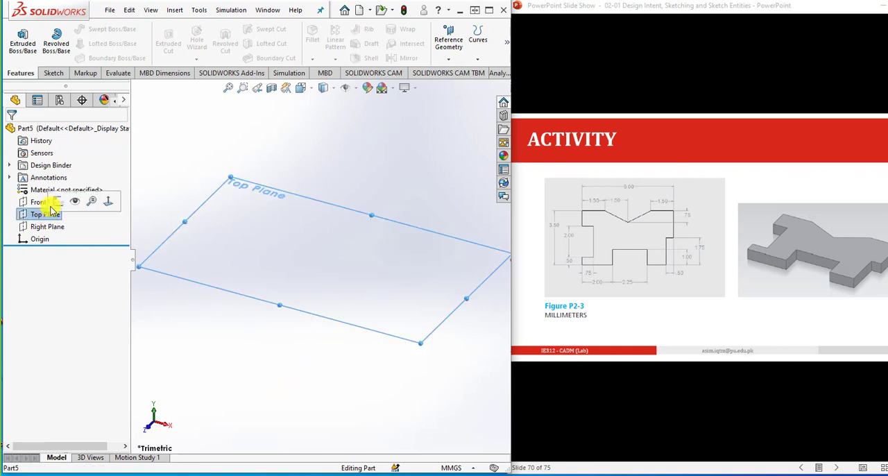
{"action": "left_click", "coordinate": [54, 73]}
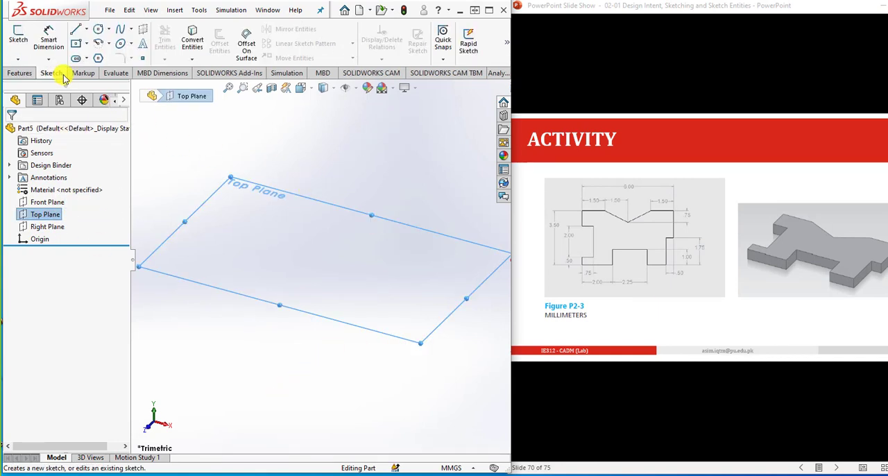
{"action": "left_click", "coordinate": [16, 38]}
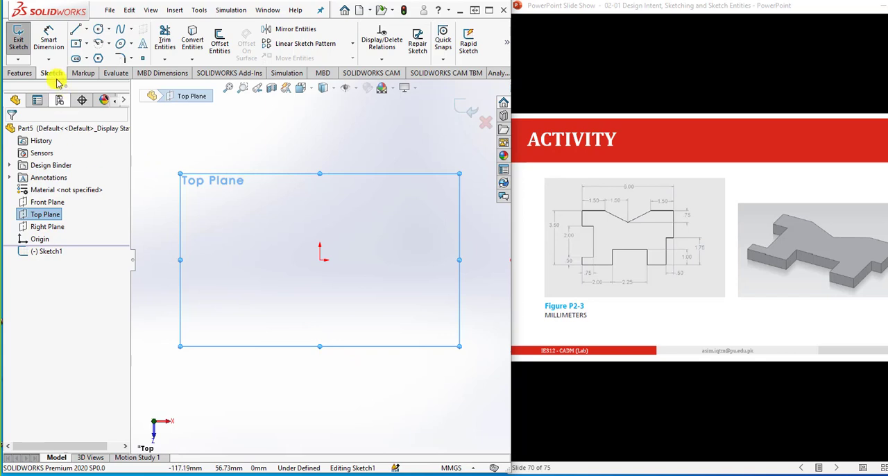
- Sketch the lower outline from the origin: about 39 mm across, a notch about 25 mm high and 40 mm wide, a 24 mm foot and 36 mm upright
{"action": "left_click", "coordinate": [76, 29]}
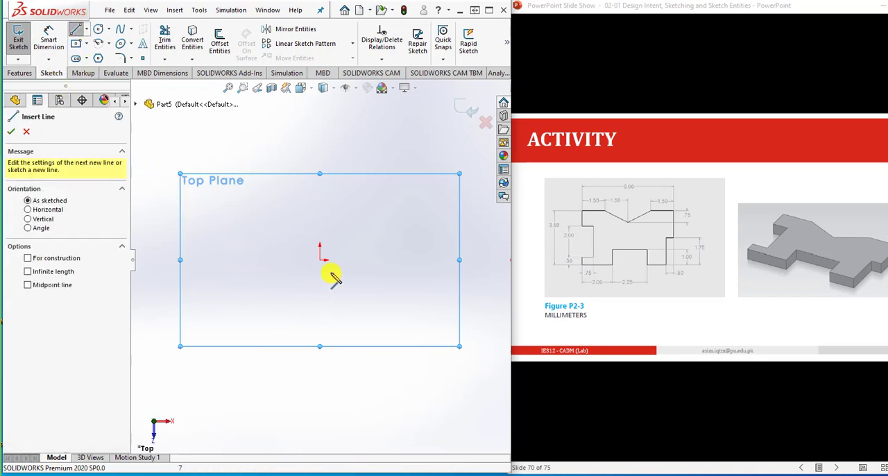
{"action": "left_click", "coordinate": [320, 260]}
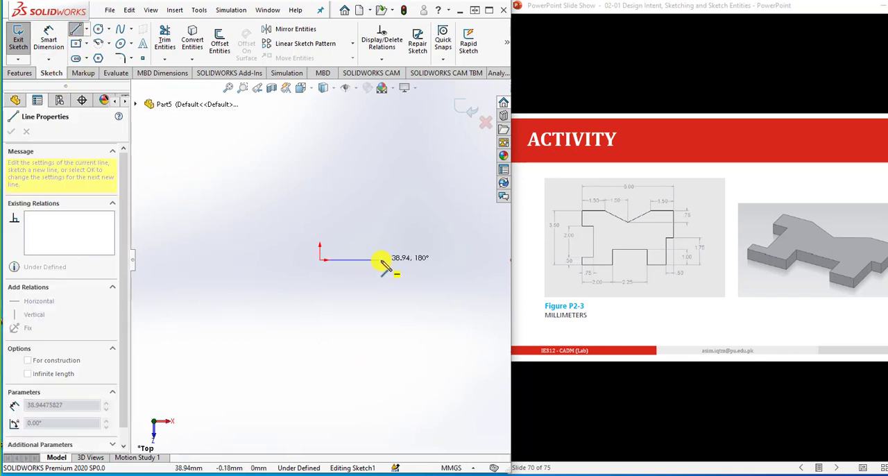
{"action": "left_click", "coordinate": [380, 260]}
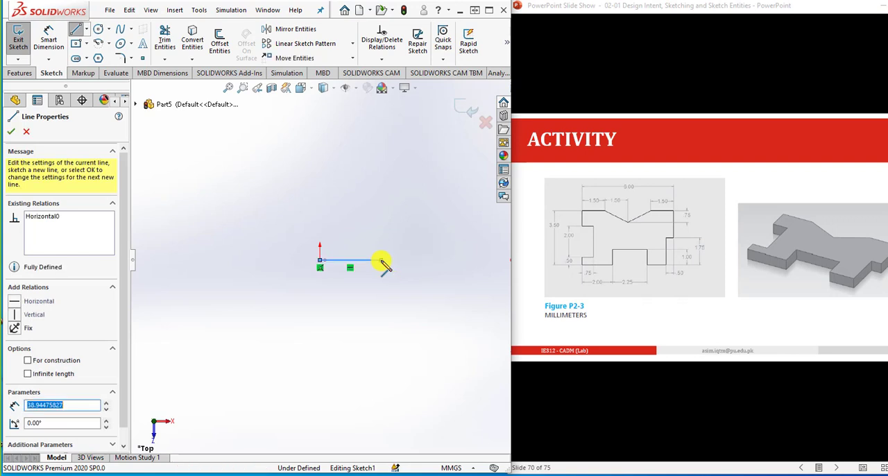
{"action": "left_click", "coordinate": [381, 222]}
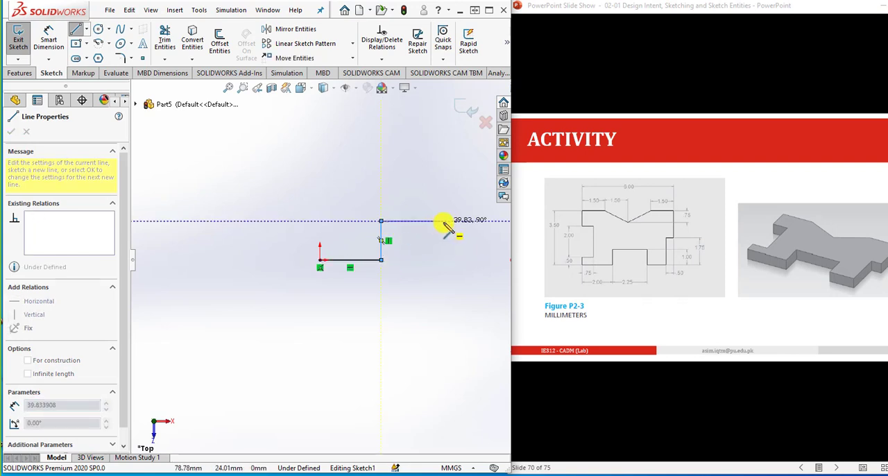
{"action": "left_click", "coordinate": [444, 220]}
{"action": "left_click", "coordinate": [443, 259]}
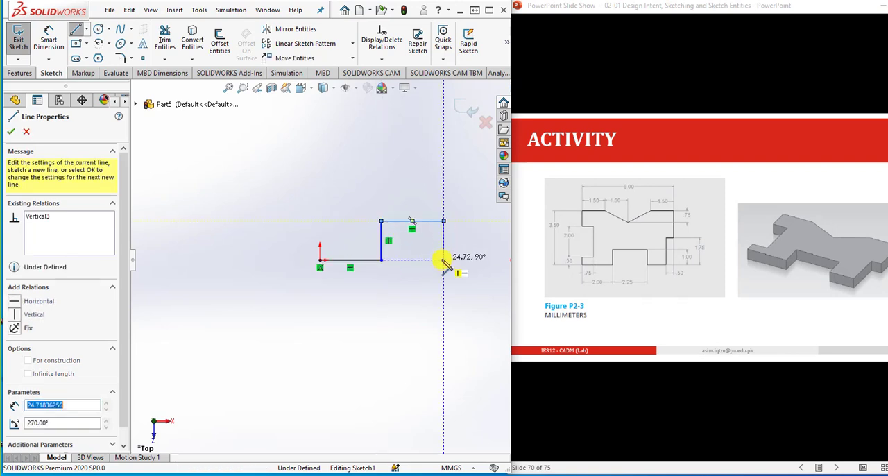
{"action": "left_click", "coordinate": [481, 260]}
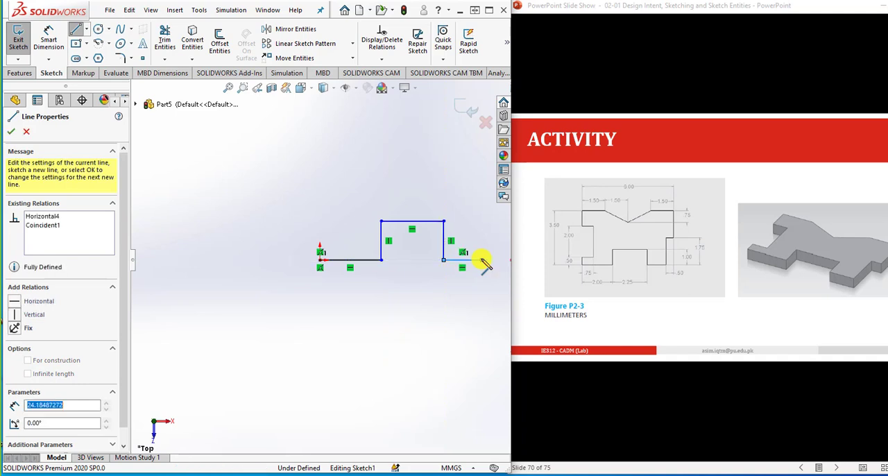
{"action": "left_click", "coordinate": [481, 206]}
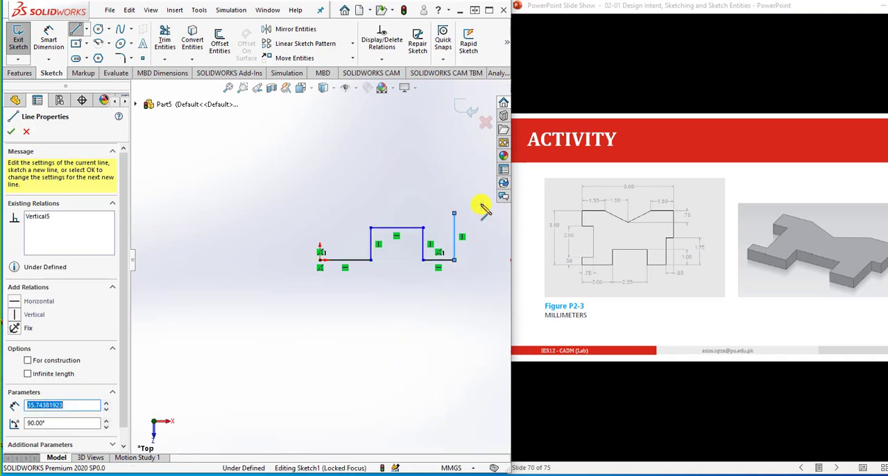
- Continue the outline with an outward step, a vertical edge, a top edge about 30 mm long and a V-notch with sides about 33 mm long
{"action": "scroll", "coordinate": [482, 206], "scroll_direction": "down", "scroll_amount": 1}
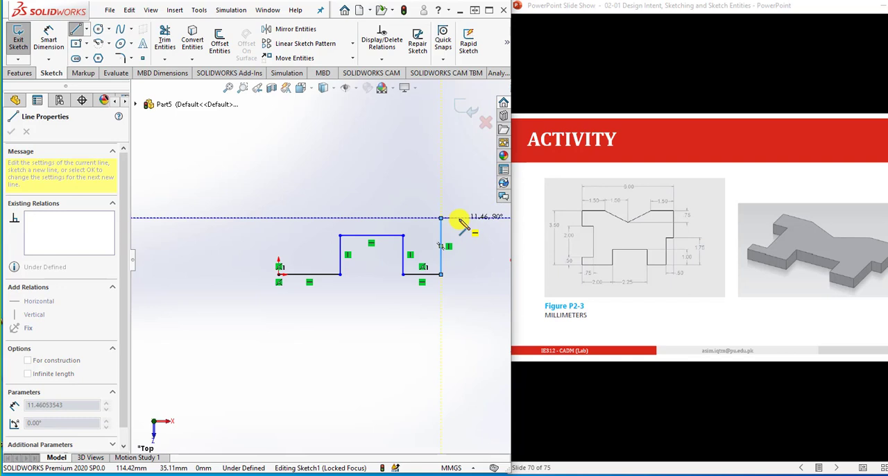
{"action": "left_click", "coordinate": [466, 218]}
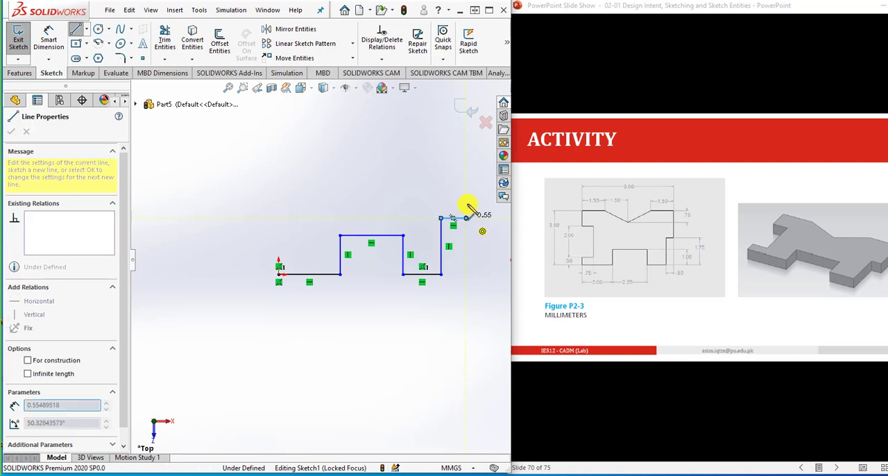
{"action": "left_click", "coordinate": [466, 164]}
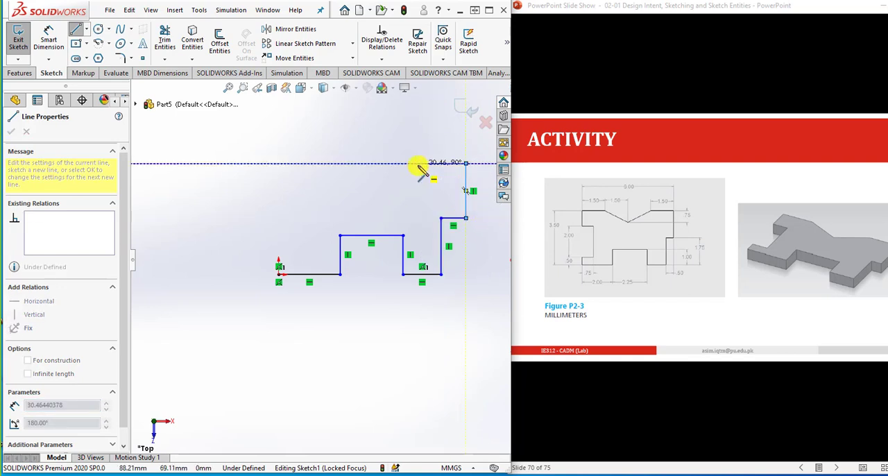
{"action": "left_click", "coordinate": [418, 164]}
{"action": "left_click", "coordinate": [376, 191]}
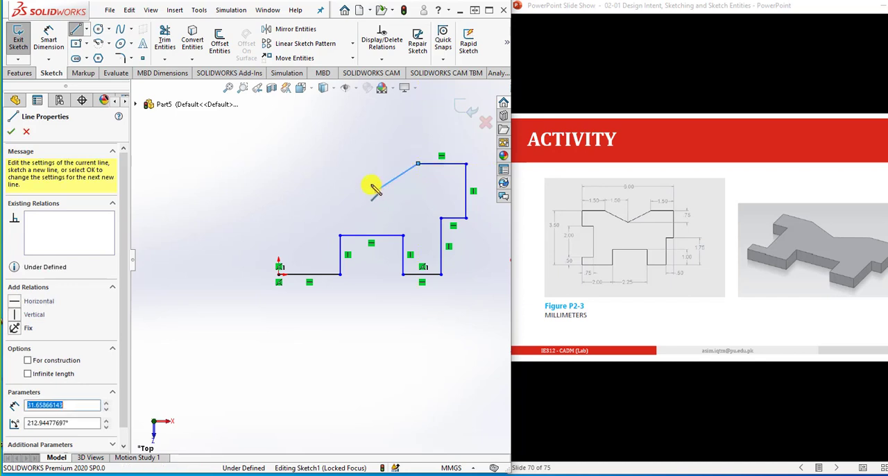
{"action": "left_click", "coordinate": [333, 165]}
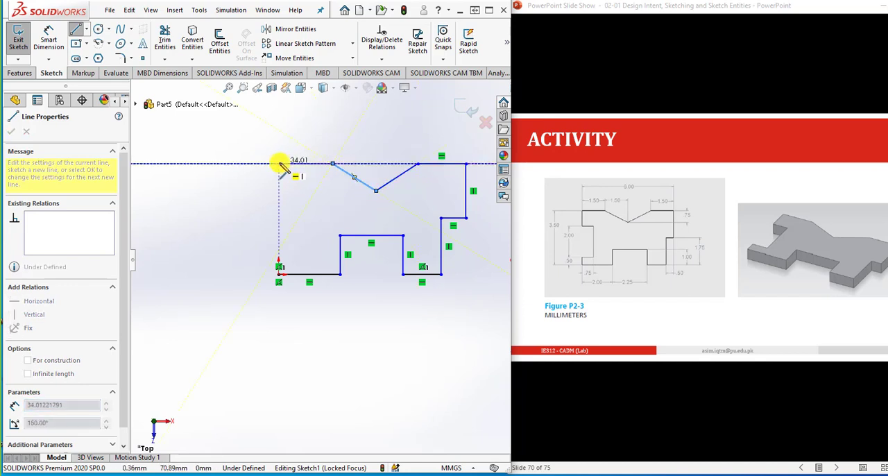
- Finish the outline with a top edge about 34 mm long and a rectangular side notch above the origin, closing the profile at the origin
{"action": "left_click", "coordinate": [279, 163]}
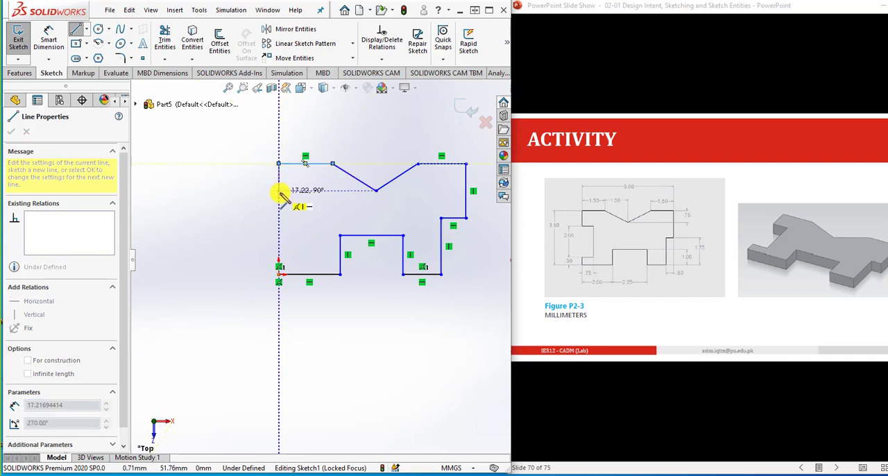
{"action": "left_click", "coordinate": [279, 190]}
{"action": "left_click", "coordinate": [305, 190]}
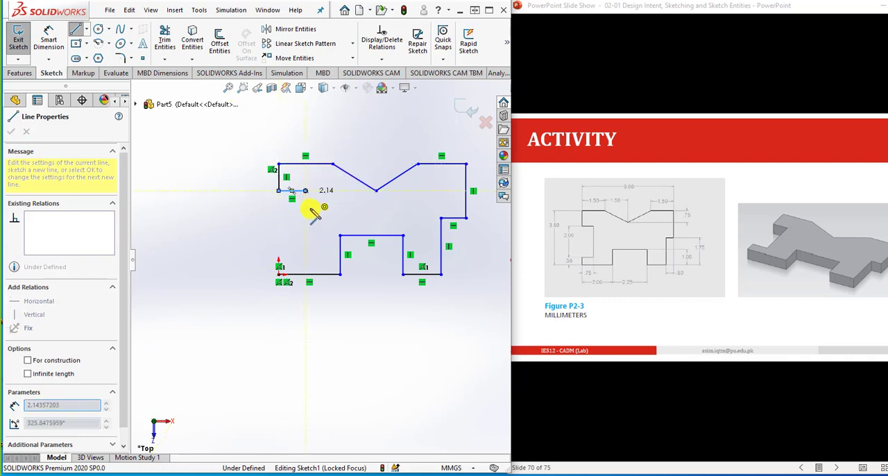
{"action": "left_click", "coordinate": [306, 254]}
{"action": "left_click", "coordinate": [279, 254]}
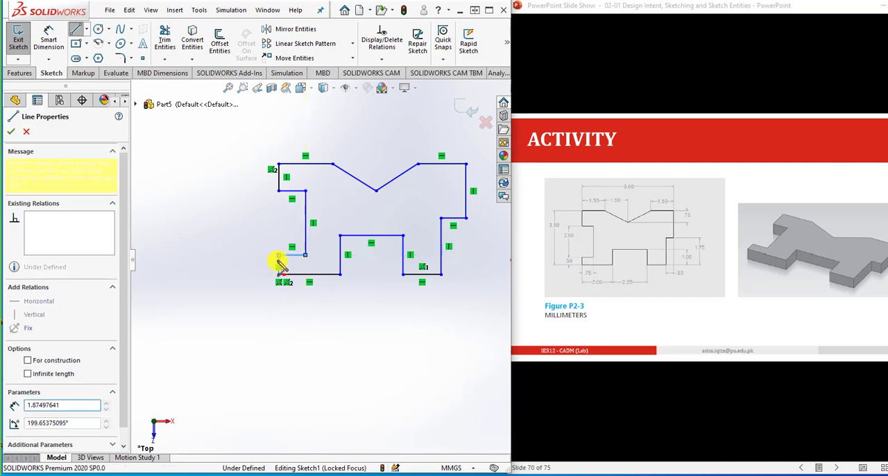
{"action": "left_click", "coordinate": [279, 274]}
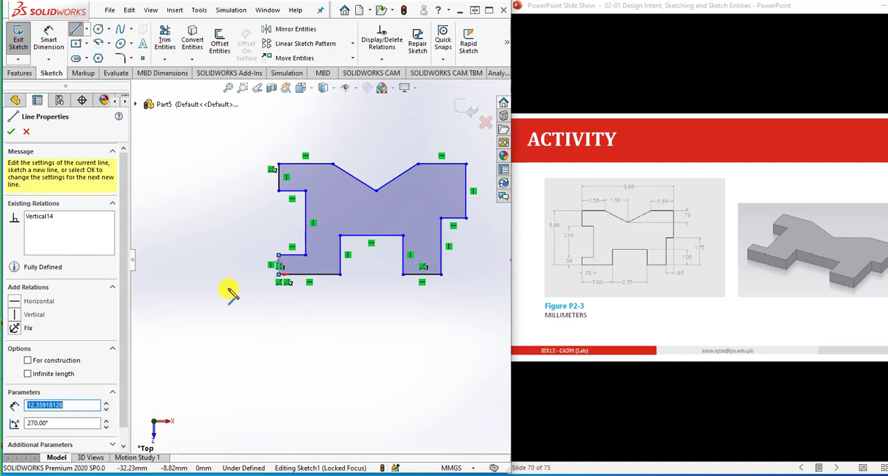
- Dimension the profile's overall height from the origin to the upper-left corner as 3.5 mm
{"action": "left_click", "coordinate": [49, 38]}
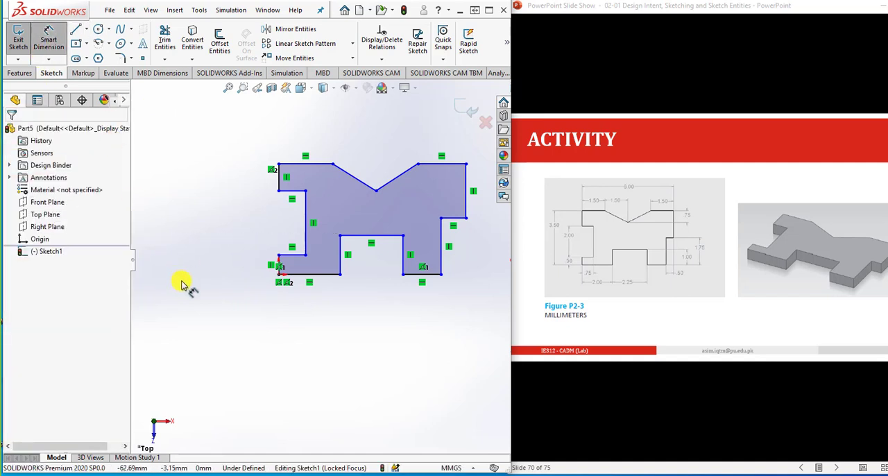
{"action": "left_click", "coordinate": [279, 274]}
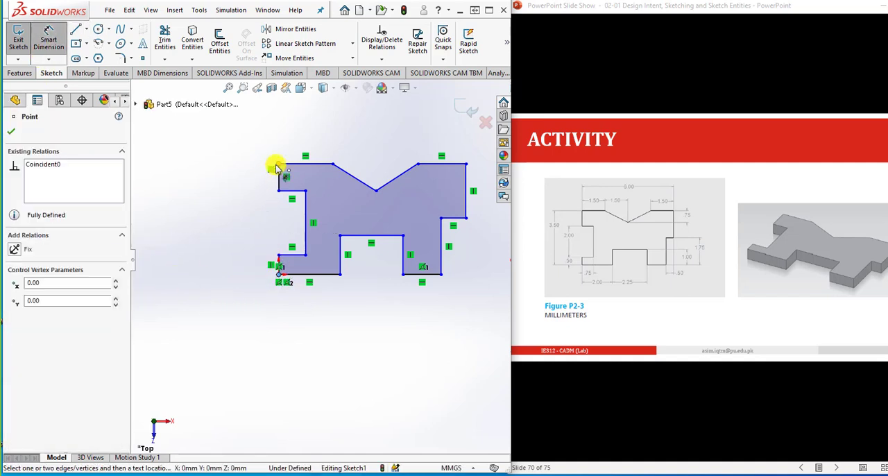
{"action": "left_click", "coordinate": [278, 165]}
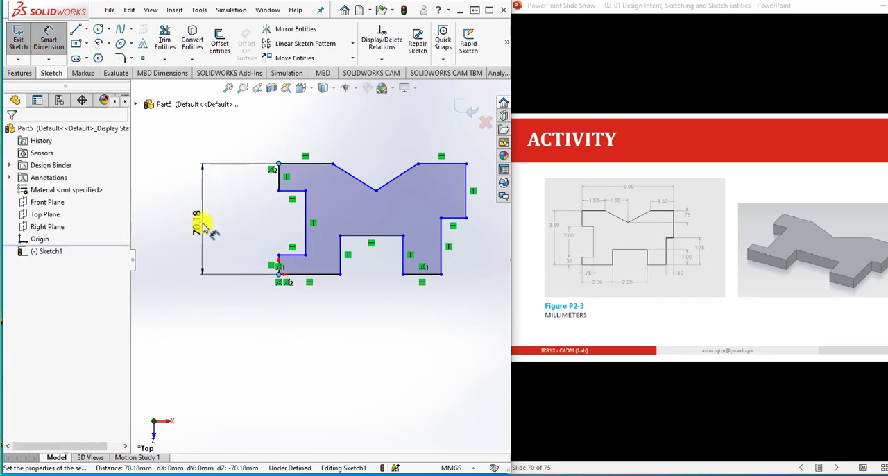
{"action": "left_click", "coordinate": [203, 226]}
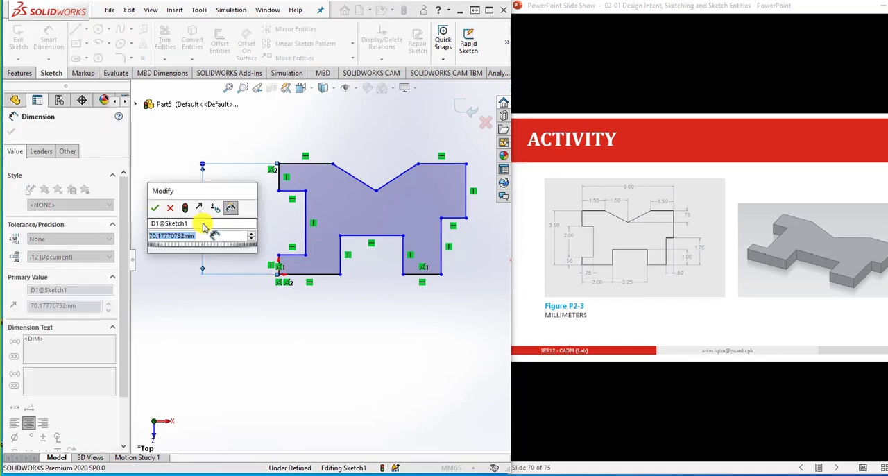
{"action": "type", "text": "3.5"}
{"action": "key", "text": "Return"}
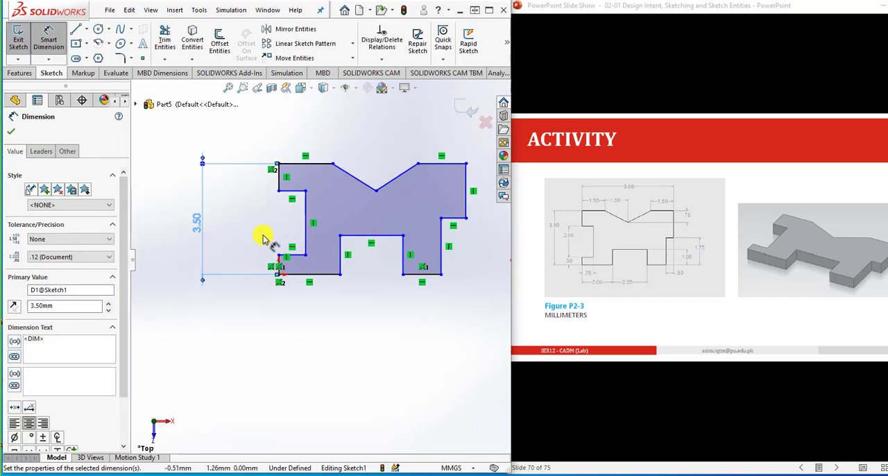
- Dimension the short vertical edge above the origin as 0.5 mm
{"action": "left_click", "coordinate": [278, 265]}
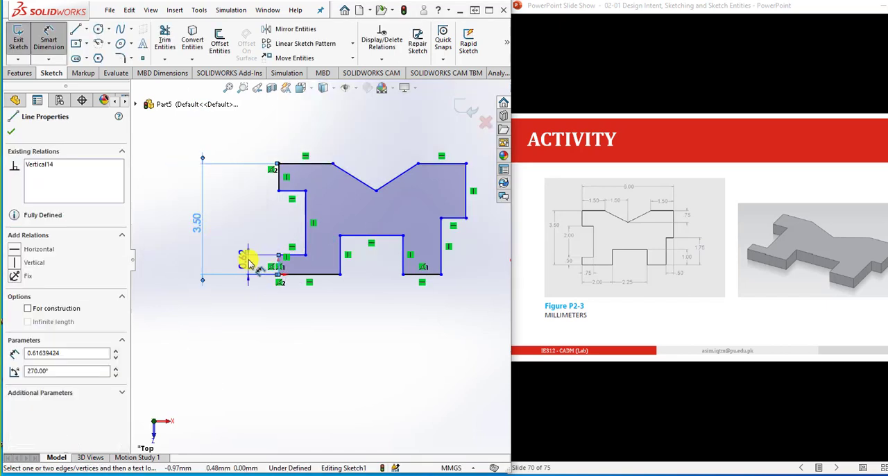
{"action": "left_click", "coordinate": [248, 259]}
{"action": "type", "text": "0.5"}
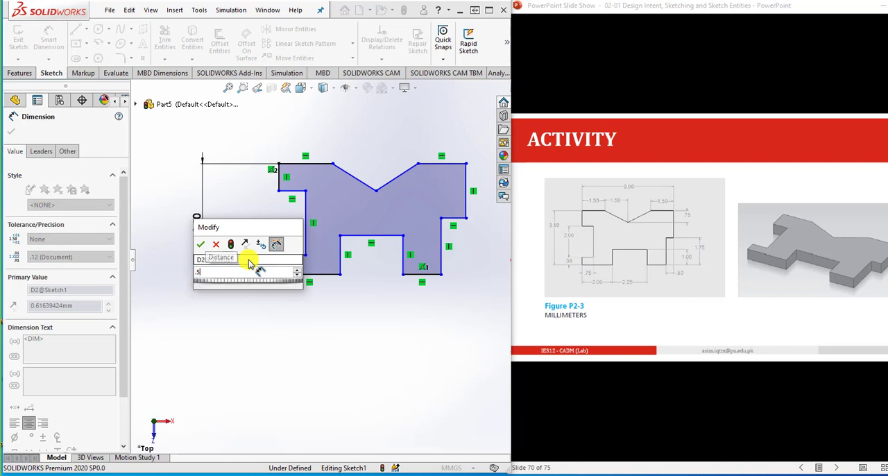
{"action": "key", "text": "Return"}
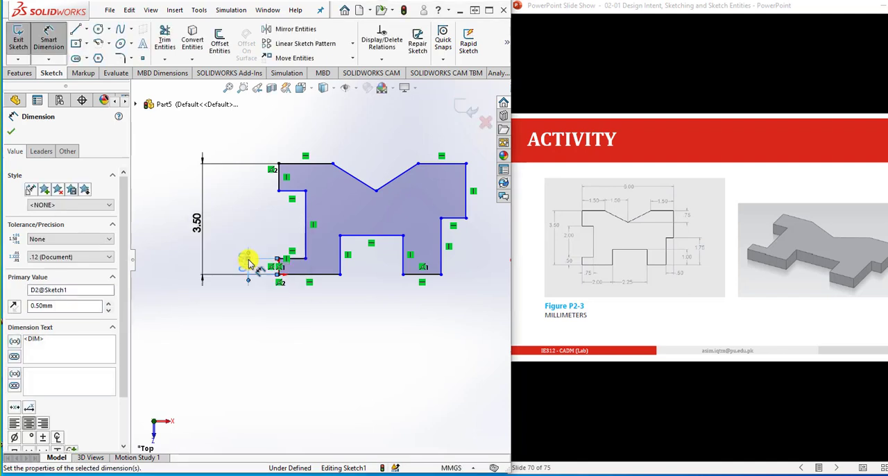
- Dimension the vertical inner edge of the left side notch as 2 mm
{"action": "left_click", "coordinate": [306, 228]}
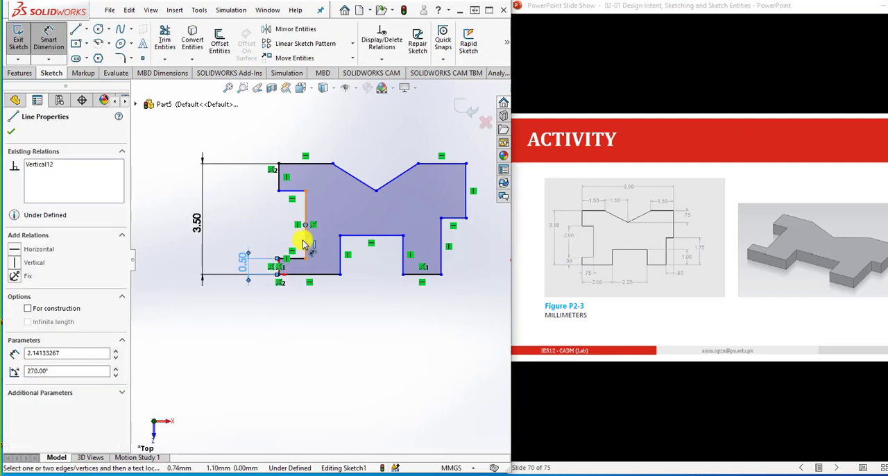
{"action": "left_click", "coordinate": [305, 225]}
{"action": "left_click", "coordinate": [250, 234]}
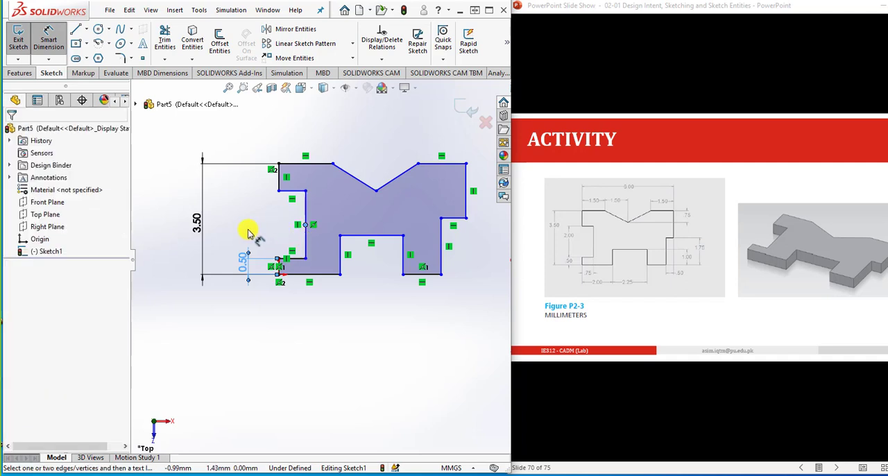
{"action": "left_click", "coordinate": [263, 225]}
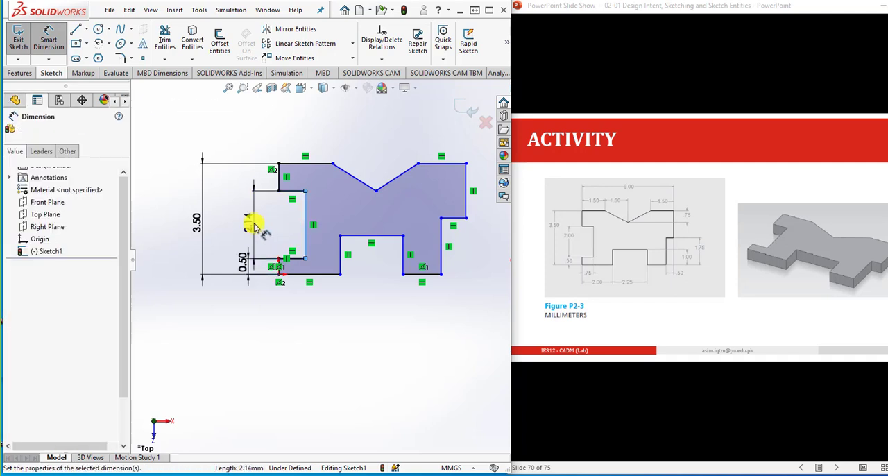
{"action": "left_click", "coordinate": [254, 223]}
{"action": "type", "text": "2"}
{"action": "key", "text": "Return"}
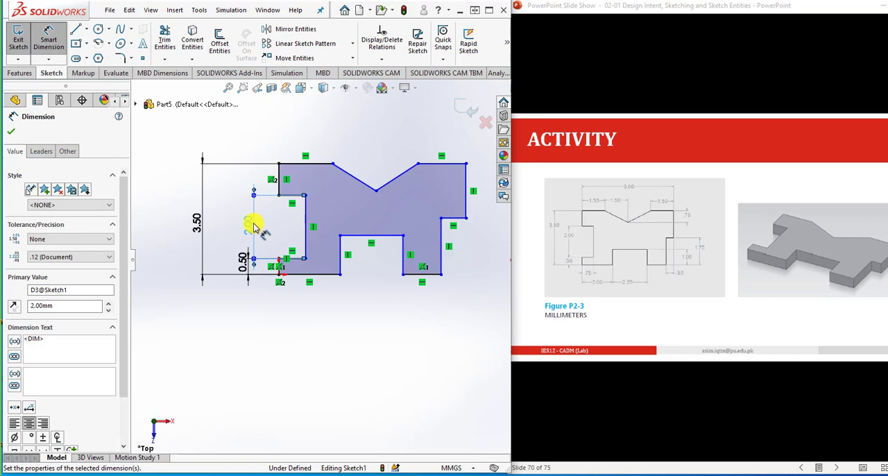
- Dimension the lower-left horizontal edge starting at the origin as 2 mm
{"action": "left_click", "coordinate": [332, 281]}
{"action": "left_click", "coordinate": [318, 305]}
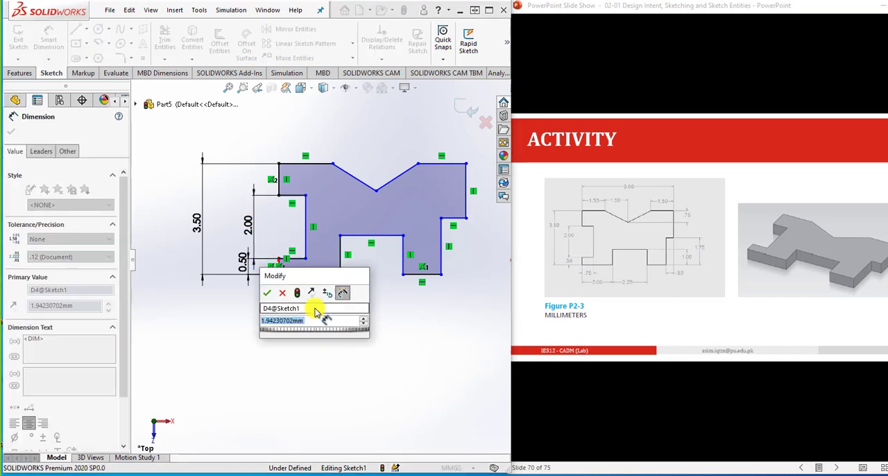
{"action": "type", "text": "2"}
{"action": "key", "text": "Return"}
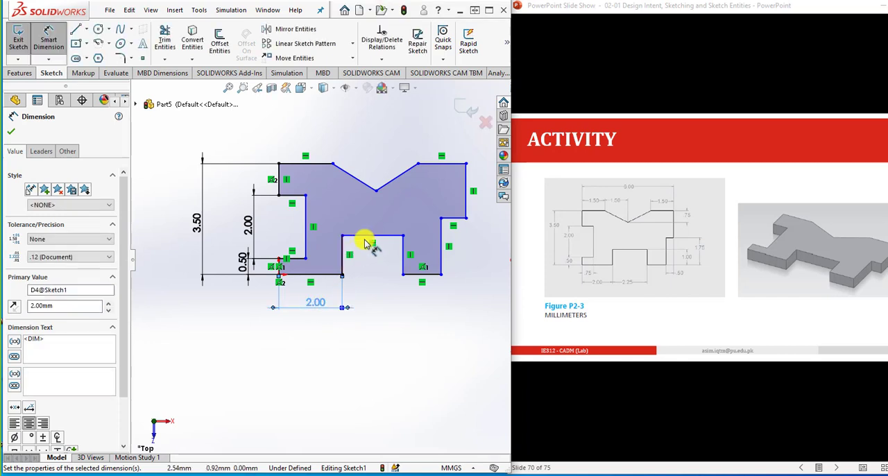
- Dimension the width of the rectangular bottom notch as 2.25 mm
{"action": "left_click", "coordinate": [376, 240]}
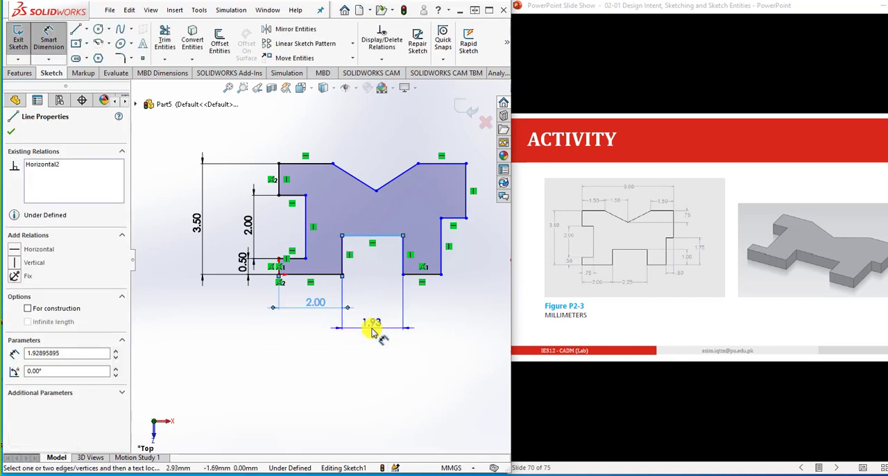
{"action": "left_click", "coordinate": [372, 333]}
{"action": "type", "text": "2.25"}
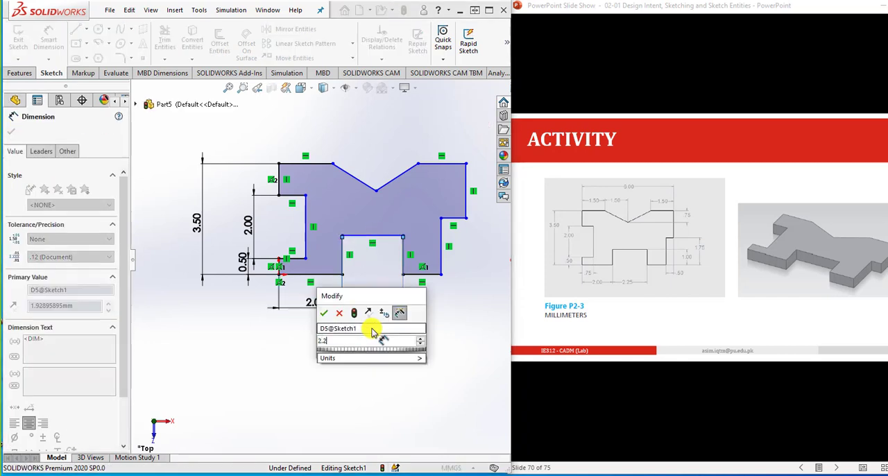
{"action": "key", "text": "Return"}
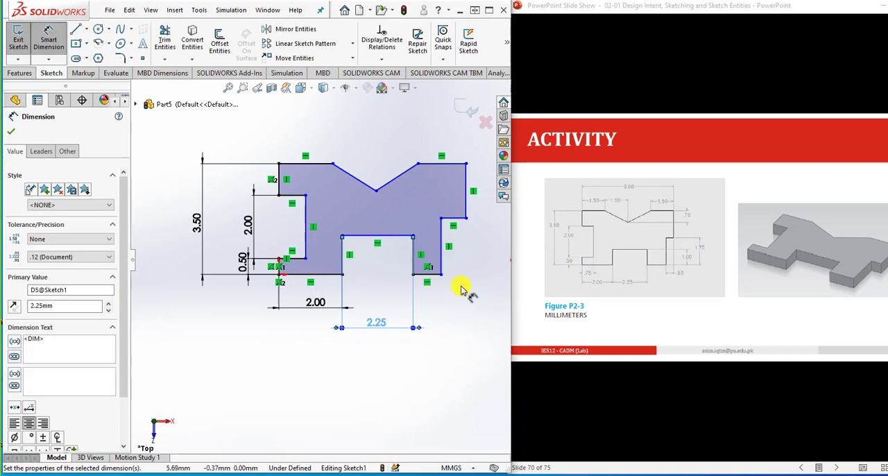
- Dimension the step in the profile's lower-right corner as 0.5 mm wide and 1.75 mm high
{"action": "left_click", "coordinate": [455, 222]}
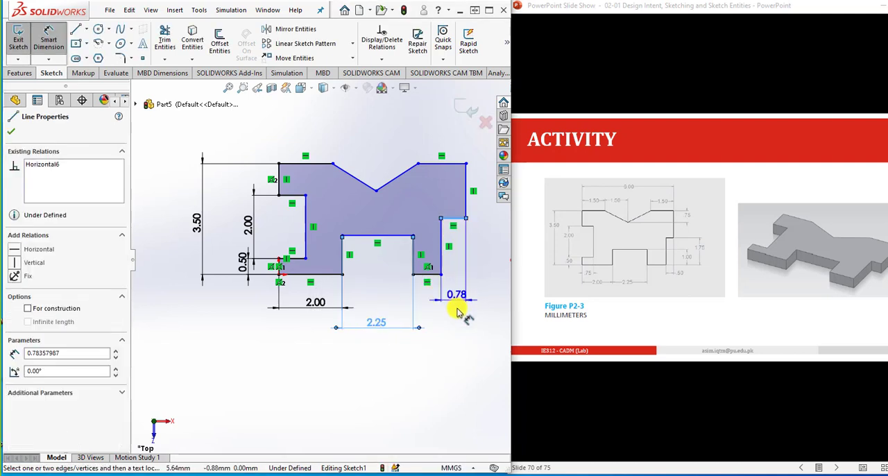
{"action": "left_click", "coordinate": [457, 309]}
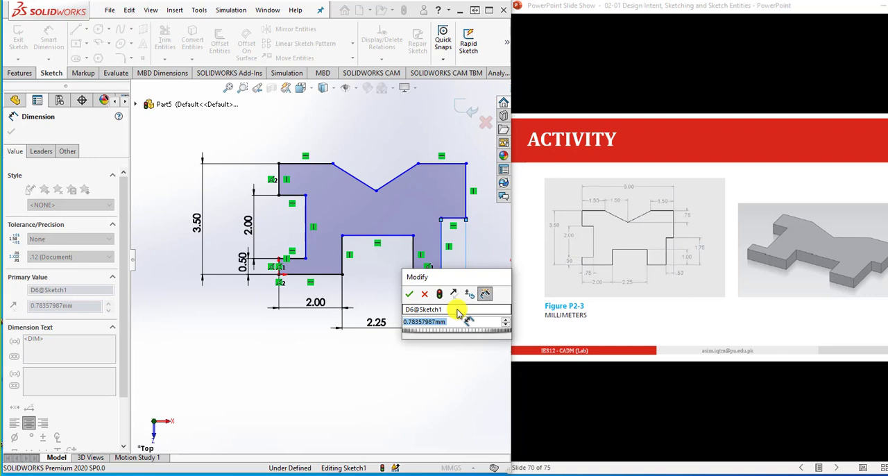
{"action": "type", "text": "0.5"}
{"action": "key", "text": "Return"}
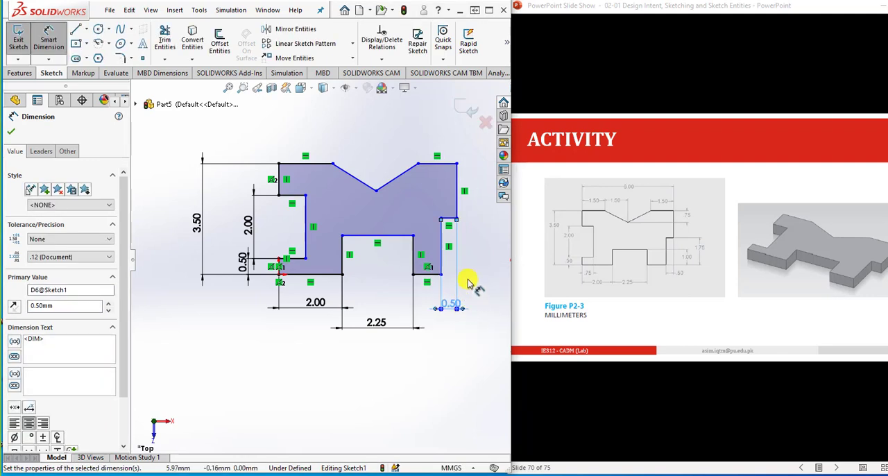
{"action": "left_click", "coordinate": [456, 219]}
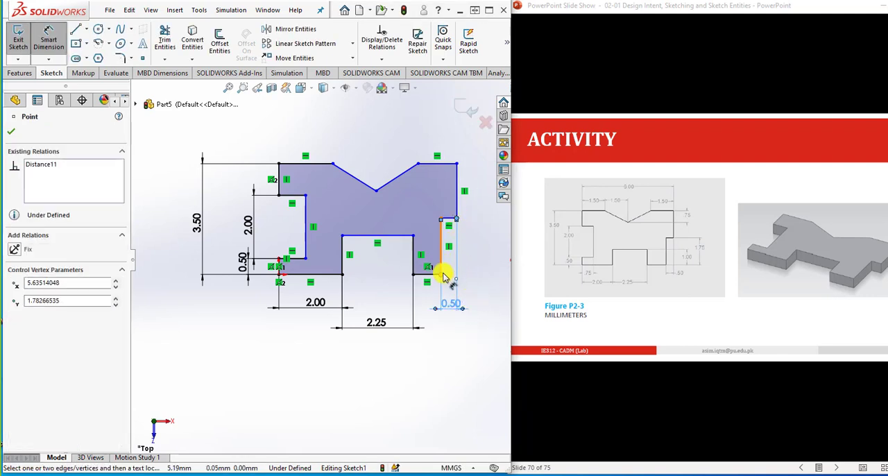
{"action": "left_click", "coordinate": [483, 254]}
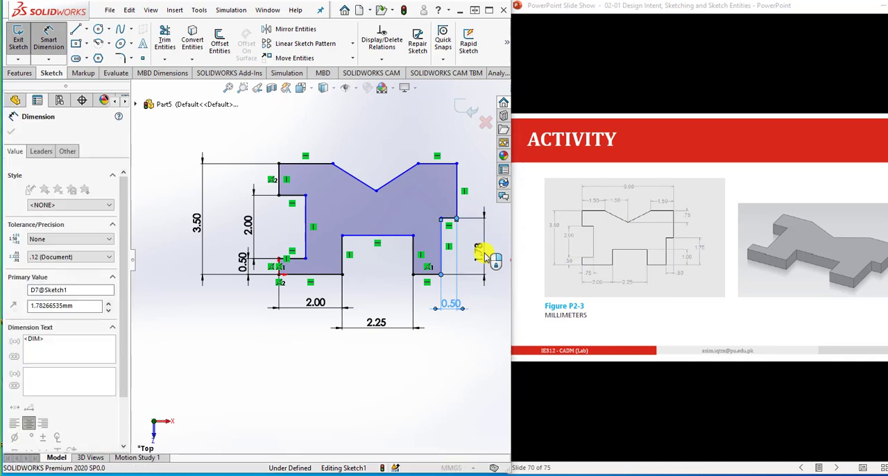
{"action": "type", "text": "1.75"}
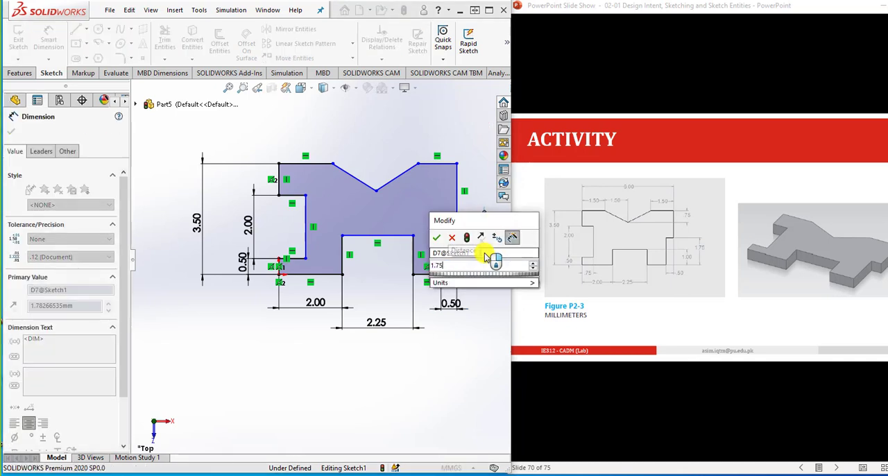
{"action": "key", "text": "Return"}
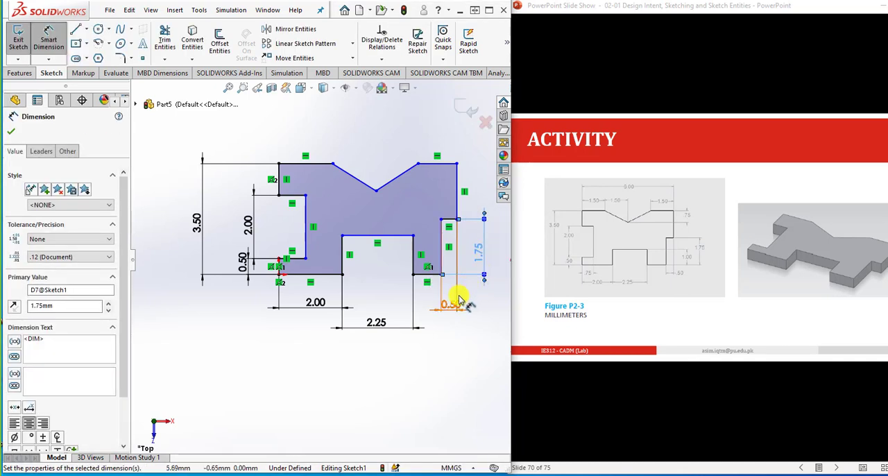
- Dimension the depth of the rectangular bottom notch as 1 mm
{"action": "left_click", "coordinate": [413, 254]}
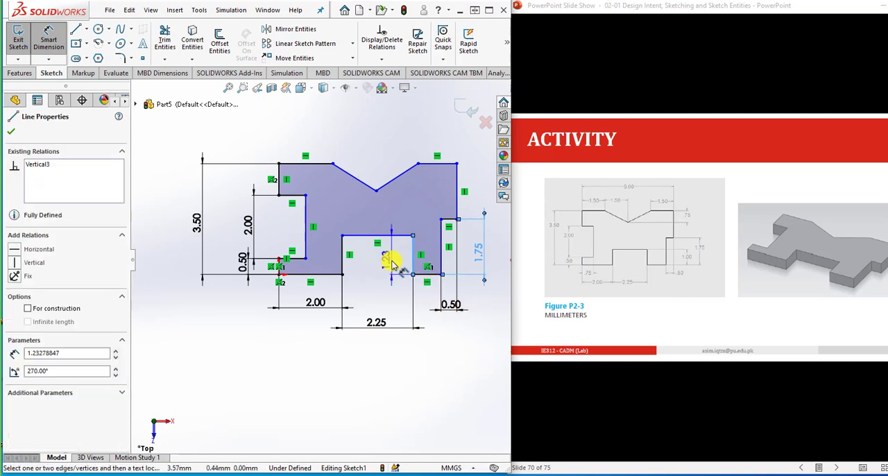
{"action": "left_click", "coordinate": [392, 261]}
{"action": "type", "text": "1"}
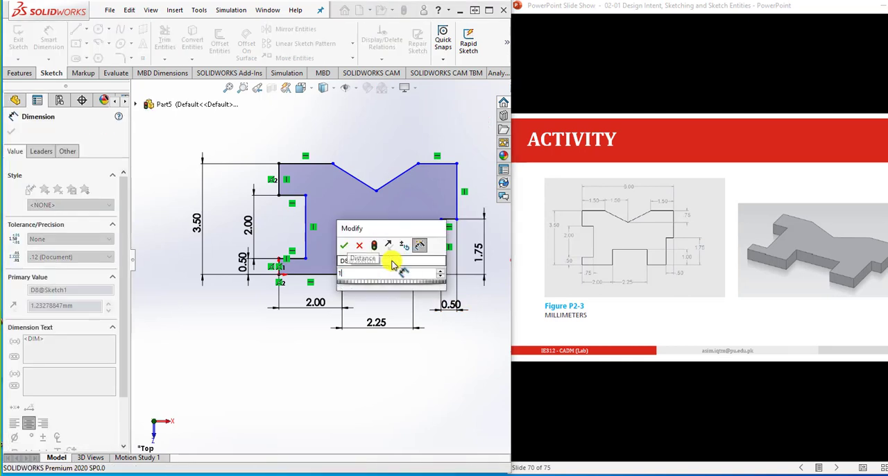
{"action": "key", "text": "Return"}
{"action": "left_click", "coordinate": [425, 338]}
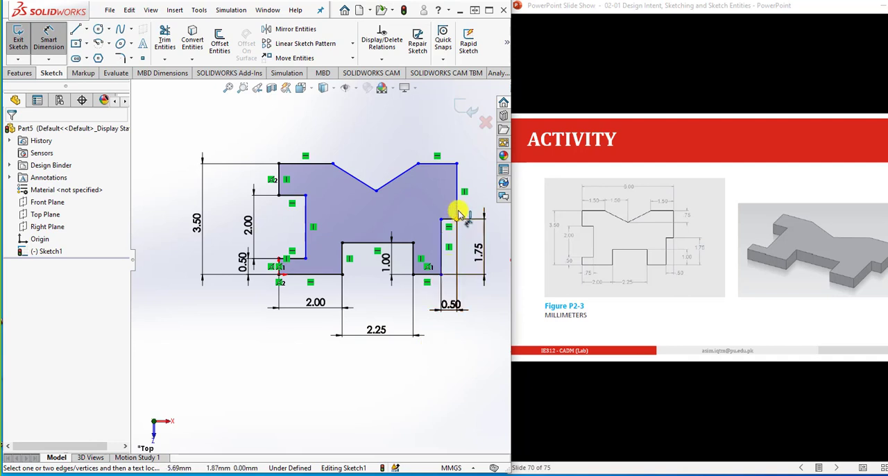
- Dimension the distance between the V notch's lowest point and its upper-right end as 0.75 mm
{"action": "left_click", "coordinate": [418, 164]}
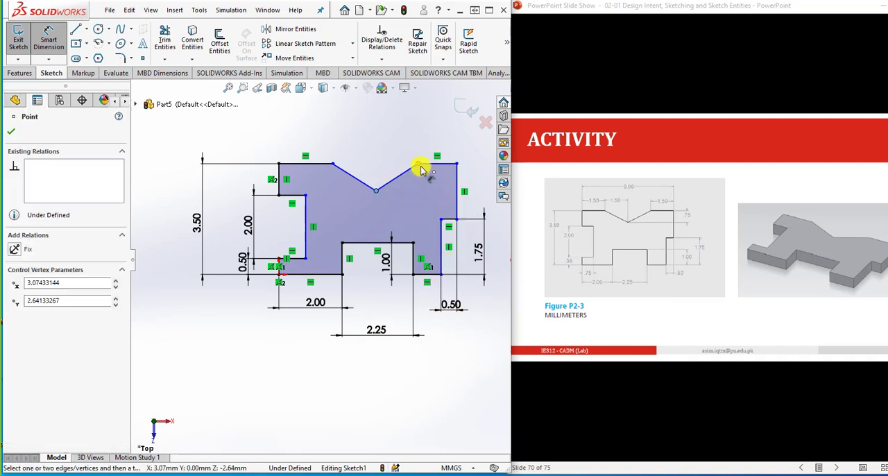
{"action": "left_click", "coordinate": [474, 183]}
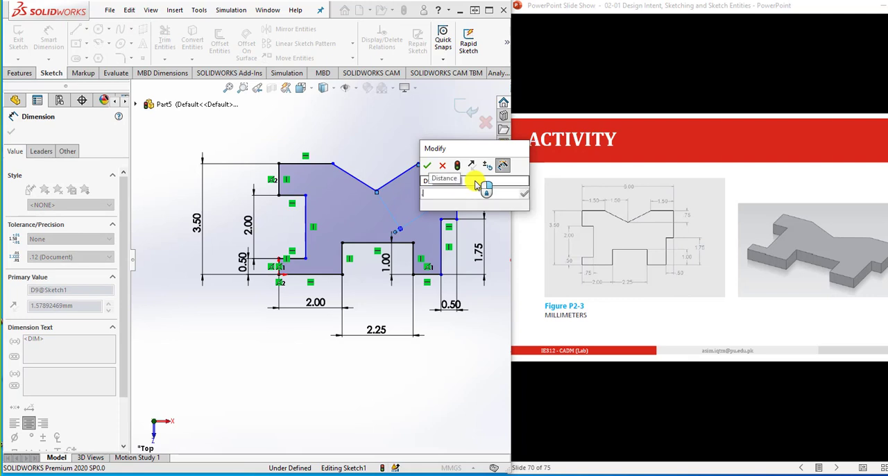
{"action": "type", "text": "0.75"}
{"action": "key", "text": "Return"}
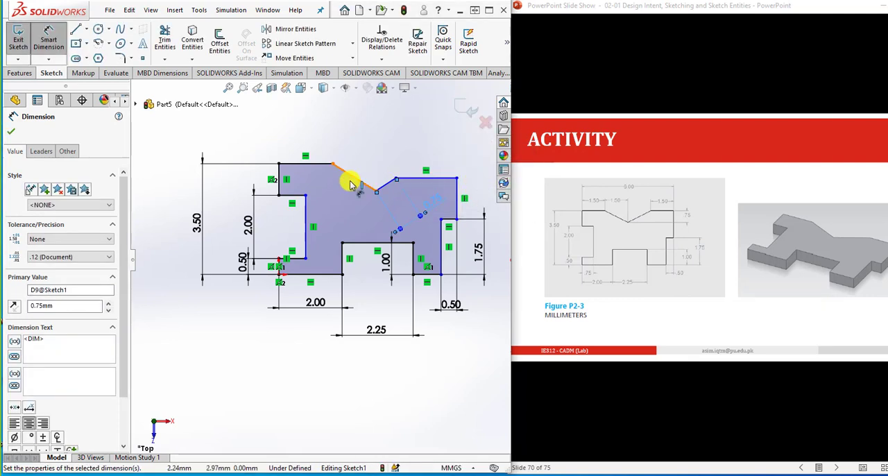
{"action": "key", "text": "Escape"}
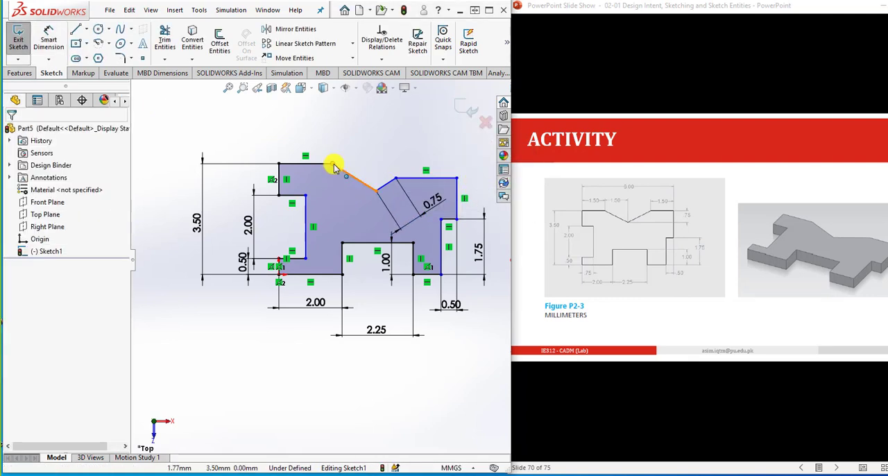
- Make the two horizontal top edges on either side of the V notch collinear
{"action": "left_click", "coordinate": [321, 168]}
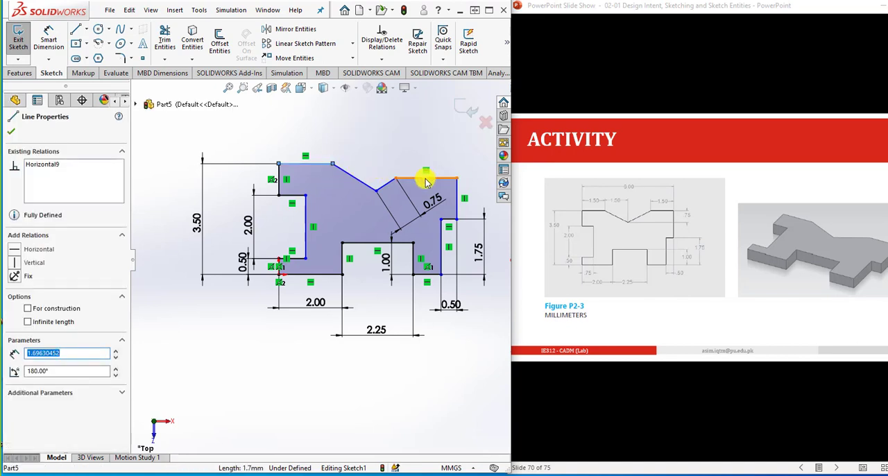
{"action": "left_click", "coordinate": [422, 178], "text": "ctrl"}
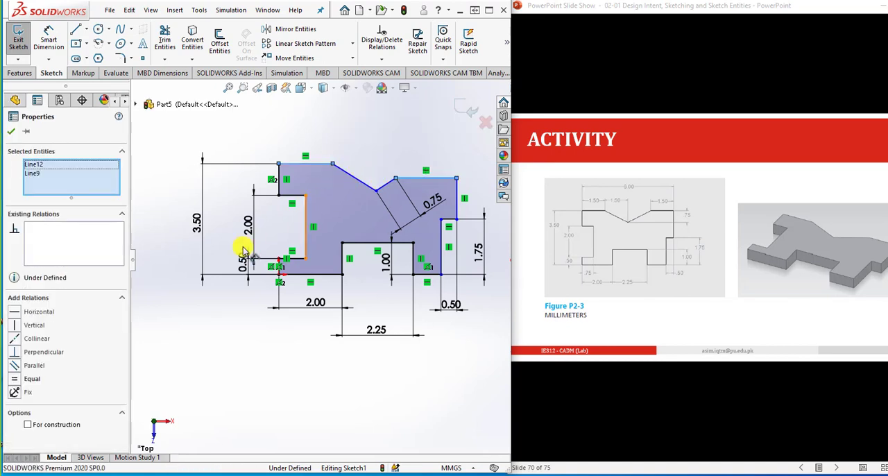
{"action": "left_click", "coordinate": [16, 338]}
{"action": "key", "text": "Escape"}
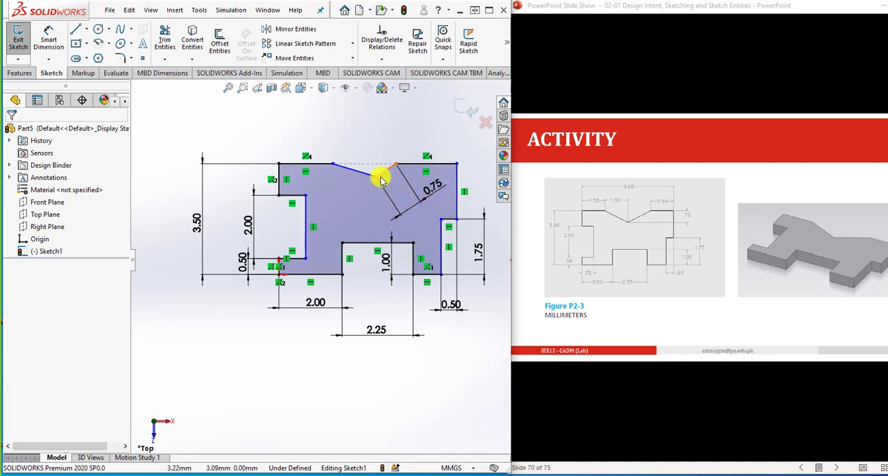
- Delete the aligned 0.75 mm dimension on the V notch's right slanted edge
{"action": "left_click", "coordinate": [416, 209]}
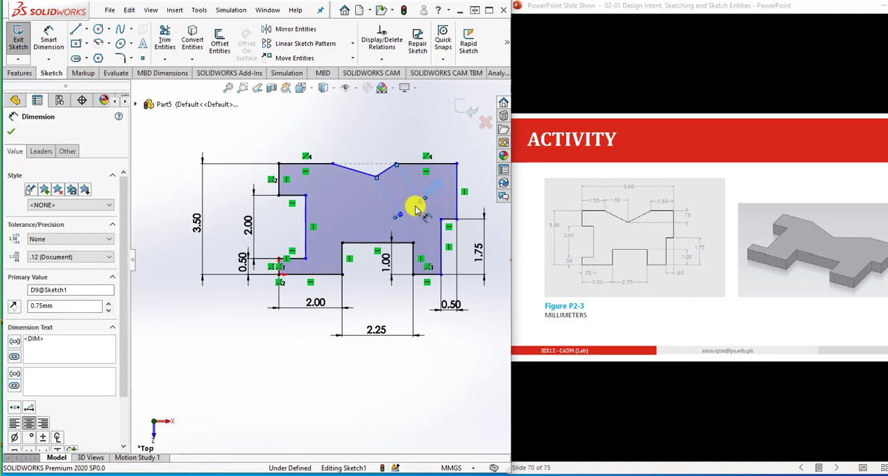
{"action": "key", "text": "Delete"}
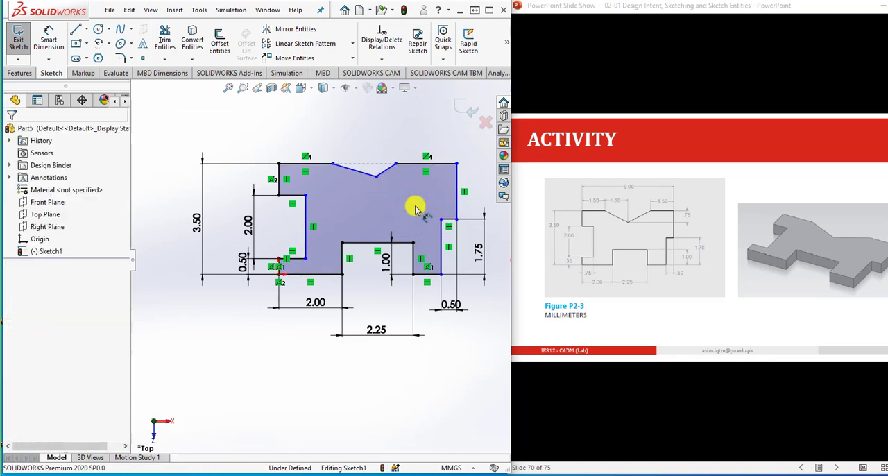
- Dimension the horizontal distance from the V notch's upper-left end to its lowest point as 1.5 mm
{"action": "left_click", "coordinate": [63, 47]}
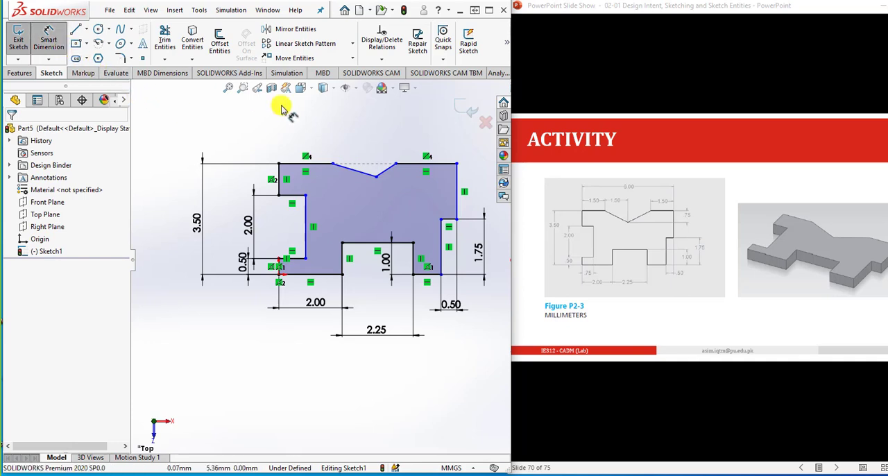
{"action": "scroll", "coordinate": [356, 145], "scroll_direction": "up", "scroll_amount": 2}
{"action": "scroll", "coordinate": [348, 183], "scroll_direction": "down", "scroll_amount": 3}
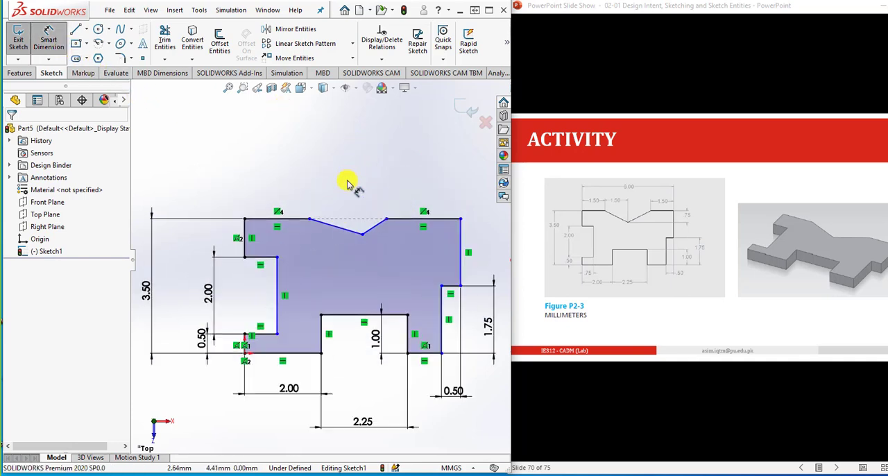
{"action": "left_click", "coordinate": [362, 235]}
{"action": "left_click", "coordinate": [311, 221]}
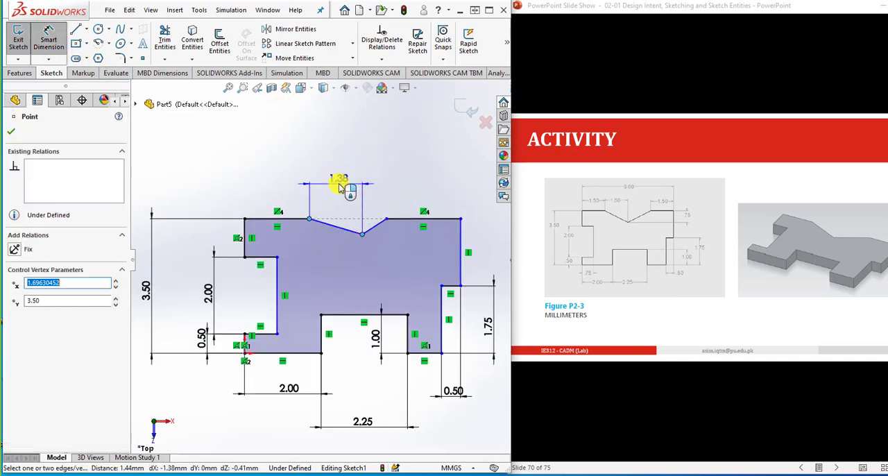
{"action": "left_click", "coordinate": [339, 184]}
{"action": "type", "text": "1.5"}
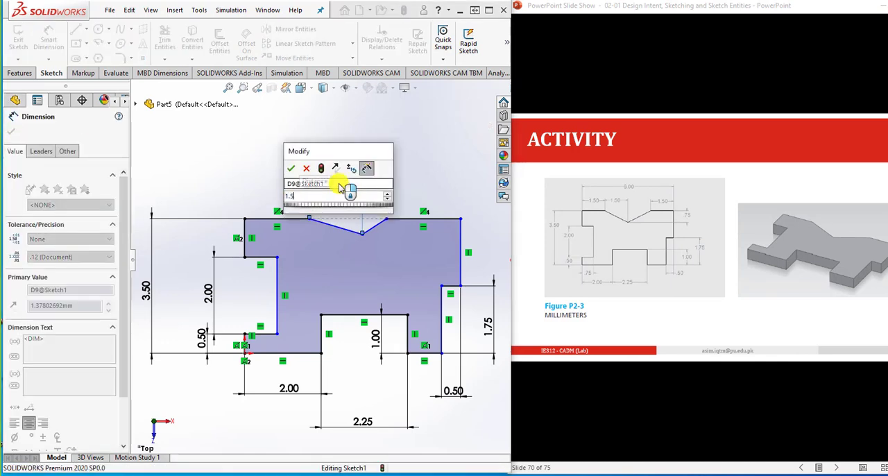
{"action": "key", "text": "Return"}
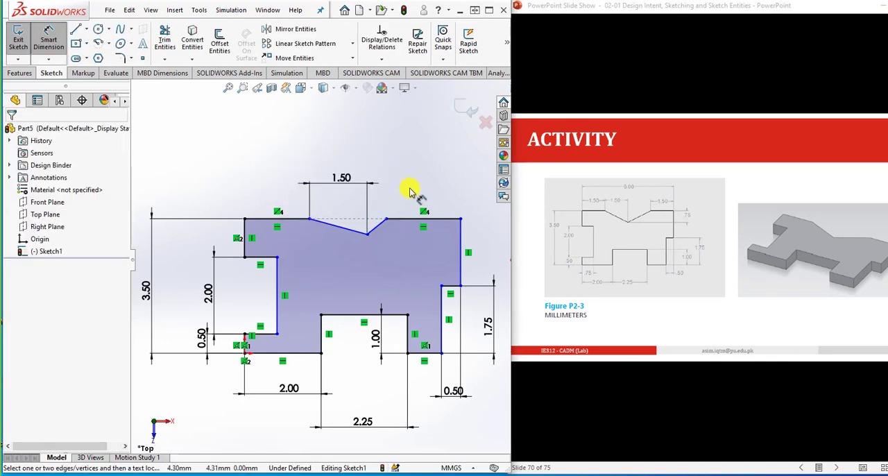
- Dimension the horizontal top edge right of the V notch as 1.5 mm
{"action": "left_click", "coordinate": [429, 218]}
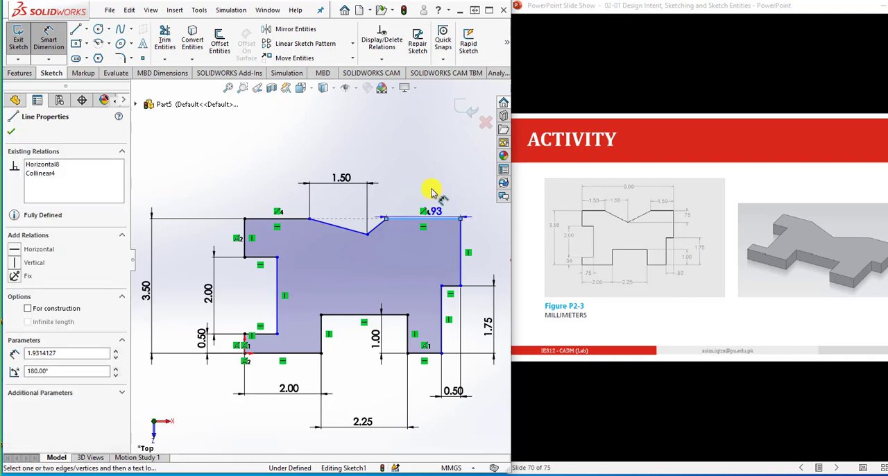
{"action": "left_click", "coordinate": [430, 185]}
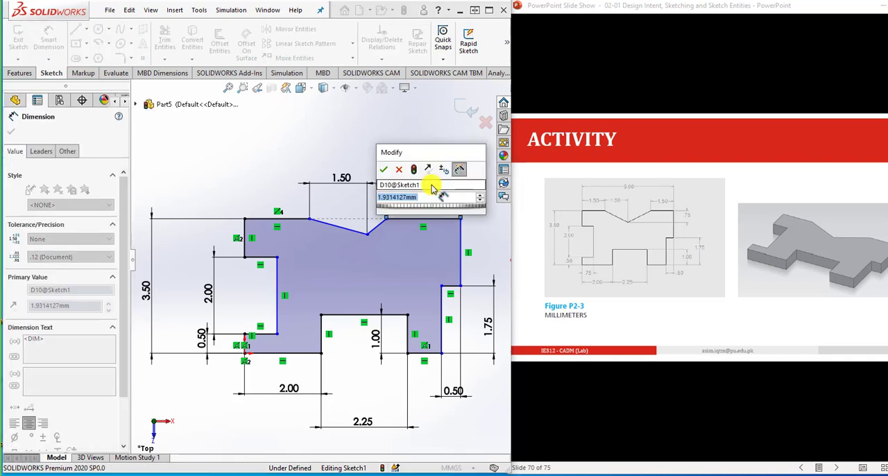
{"action": "type", "text": "1.5"}
{"action": "key", "text": "Return"}
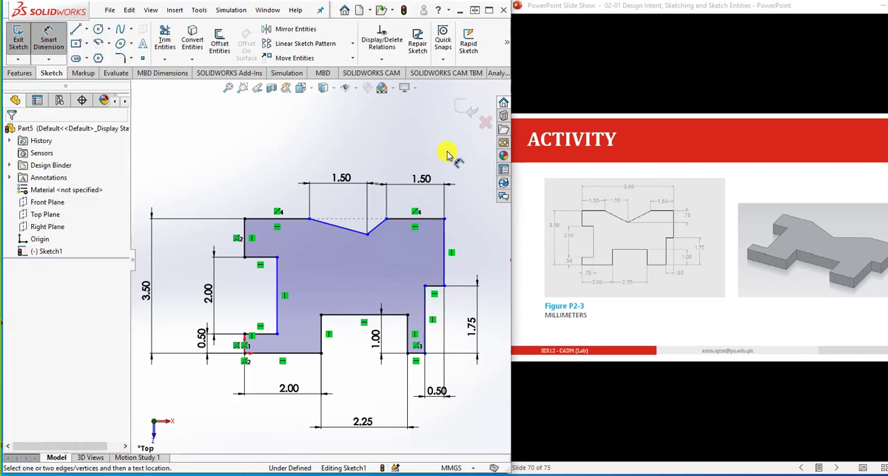
- Dimension the horizontal top edge left of the V notch as 1.5 mm
{"action": "left_click", "coordinate": [270, 219]}
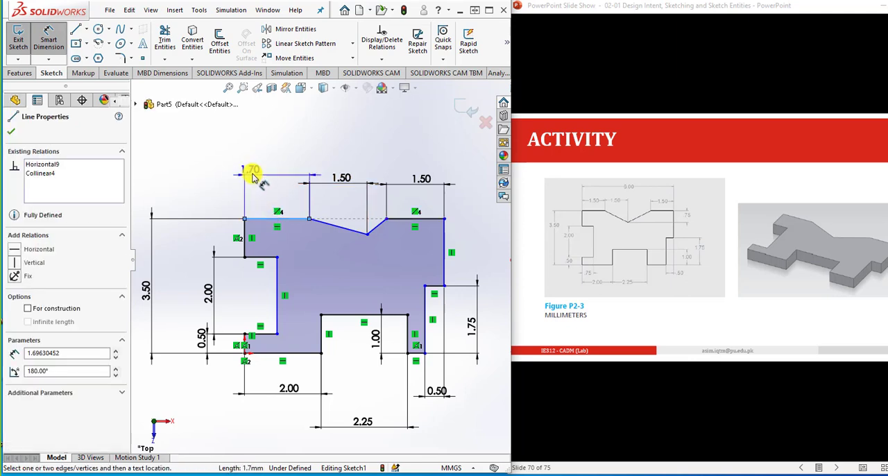
{"action": "left_click", "coordinate": [256, 183]}
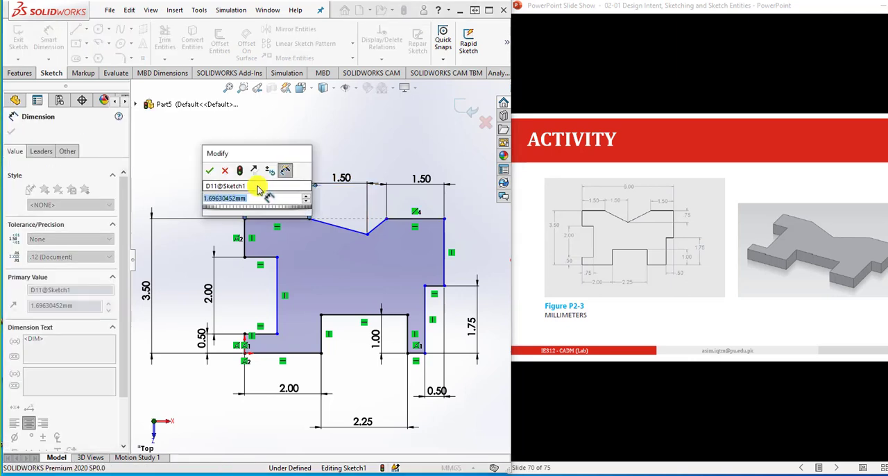
{"action": "type", "text": "1.5"}
{"action": "key", "text": "Return"}
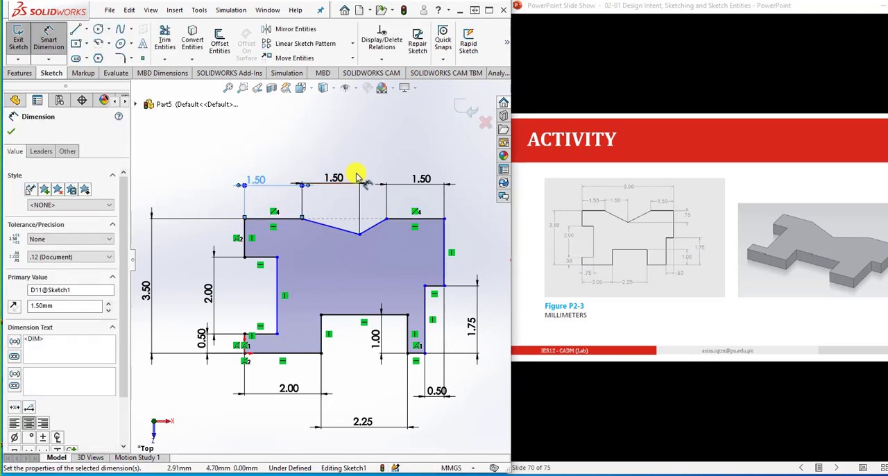
- Dimension the overall horizontal width between the profile's two outer top corners as 6 mm
{"action": "key", "text": "Escape"}
{"action": "left_click", "coordinate": [245, 220]}
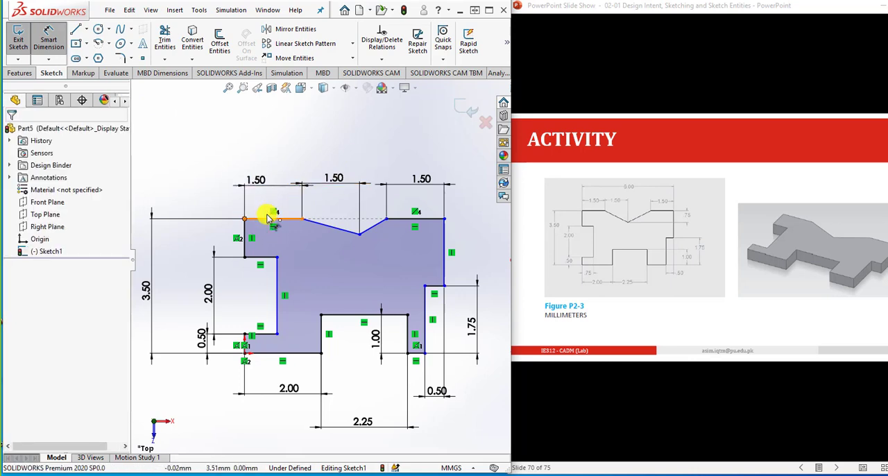
{"action": "left_click", "coordinate": [444, 220]}
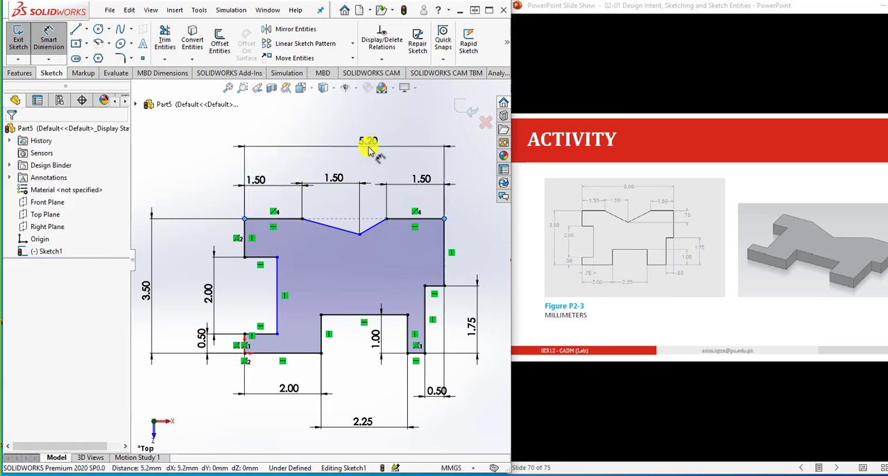
{"action": "left_click", "coordinate": [368, 150]}
{"action": "type", "text": "6"}
{"action": "key", "text": "Return"}
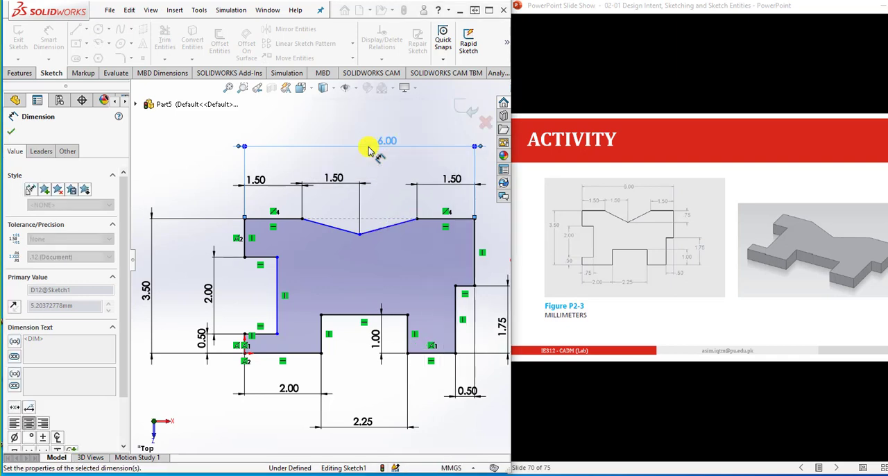
{"action": "key", "text": "Escape"}
{"action": "key", "text": "f"}
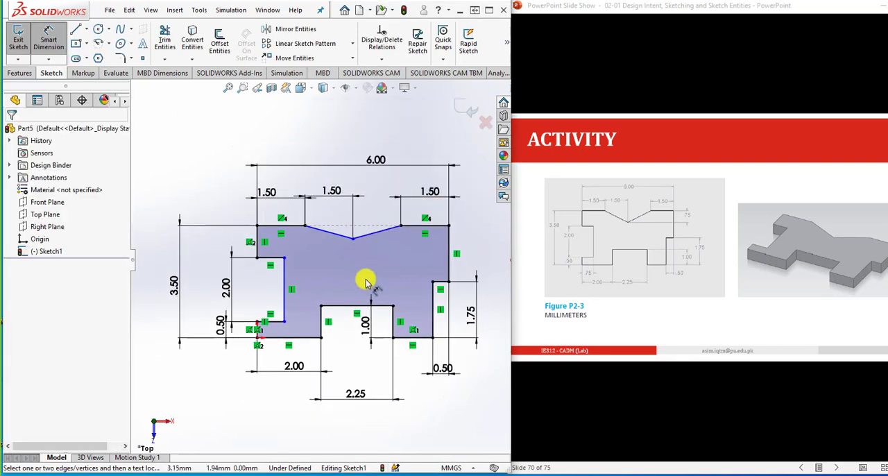
- Dimension the vertical depth from the top edge to the V notch's lowest point as 0.75 mm
{"action": "left_click", "coordinate": [329, 240]}
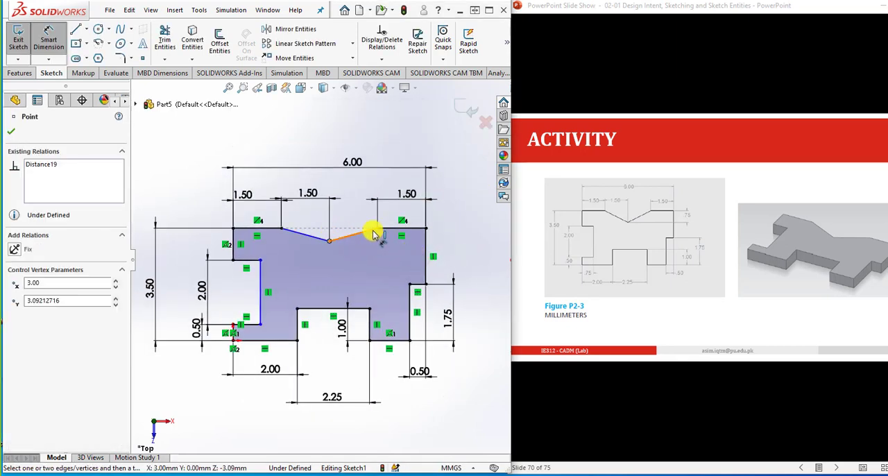
{"action": "left_click", "coordinate": [377, 229]}
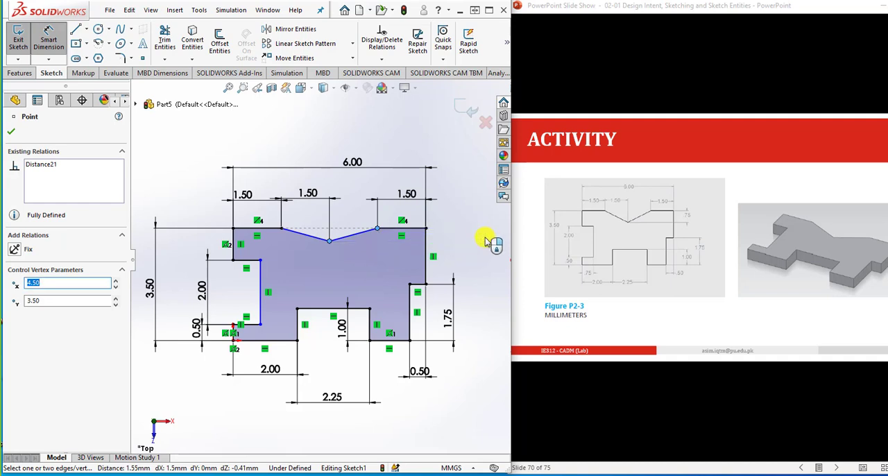
{"action": "left_click", "coordinate": [484, 241]}
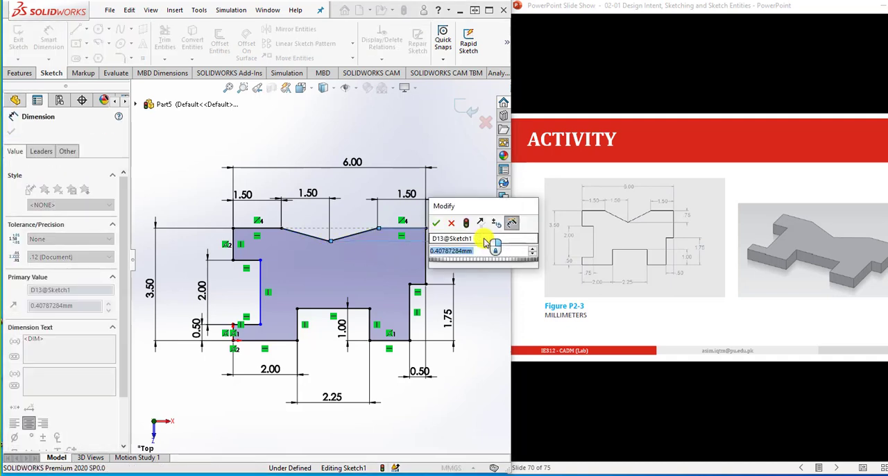
{"action": "type", "text": ".75"}
{"action": "key", "text": "Return"}
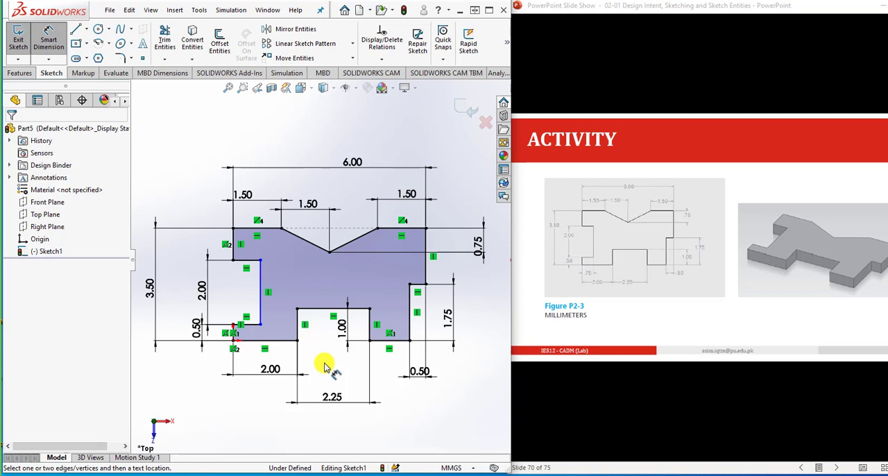
- Extrude the dimensioned profile as a blind boss 1 mm deep
{"action": "left_click", "coordinate": [19, 72]}
{"action": "left_click", "coordinate": [23, 41]}
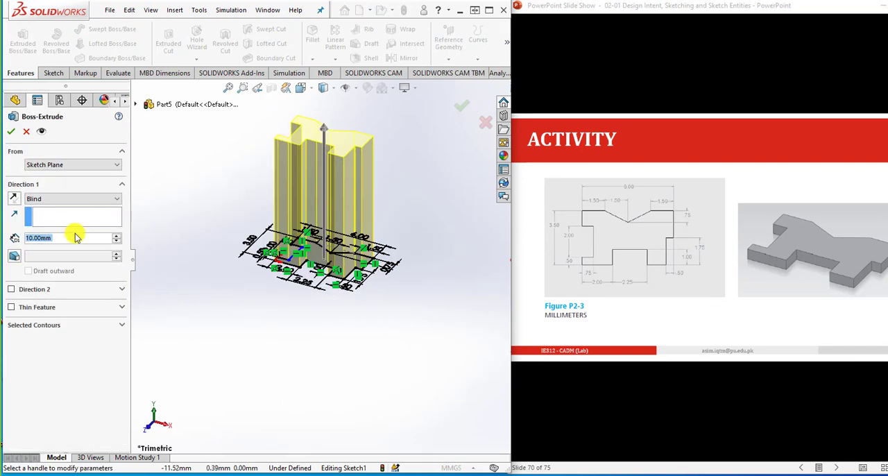
{"action": "type", "text": "2"}
{"action": "key", "text": "Return"}
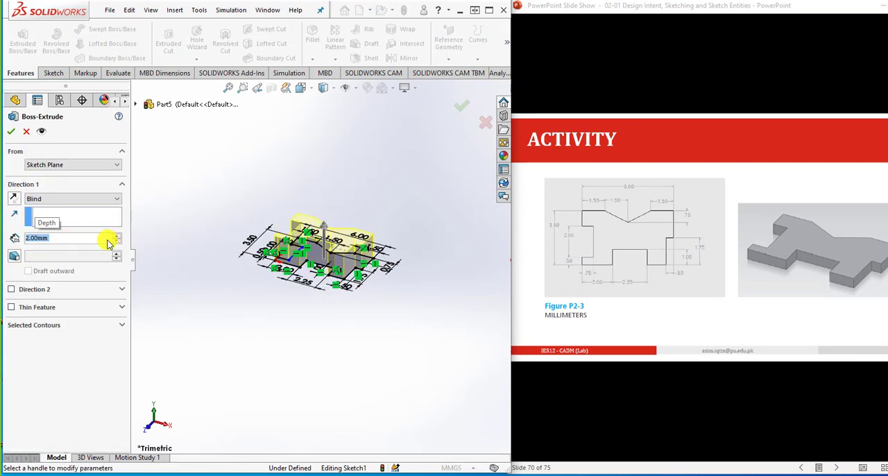
{"action": "type", "text": "1"}
{"action": "key", "text": "Return"}
{"action": "left_click", "coordinate": [461, 106]}
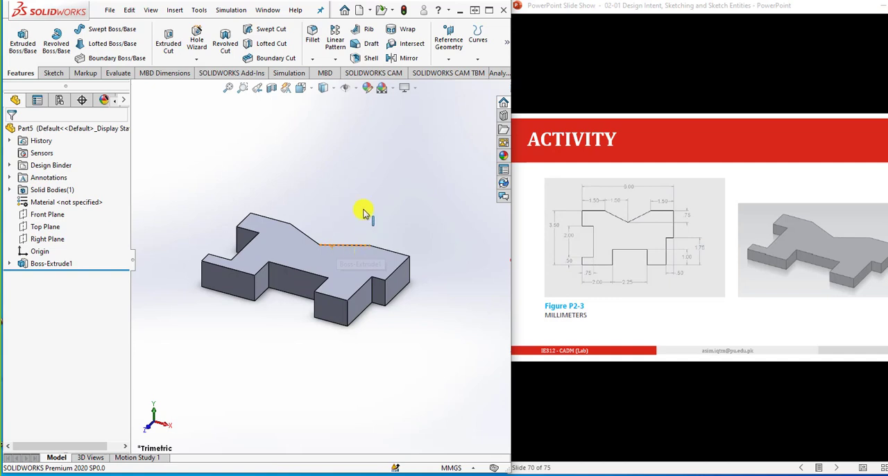
- Switch to the PowerPoint slide show and advance to the Figure P2-5 activity
{"action": "left_click", "coordinate": [656, 7]}
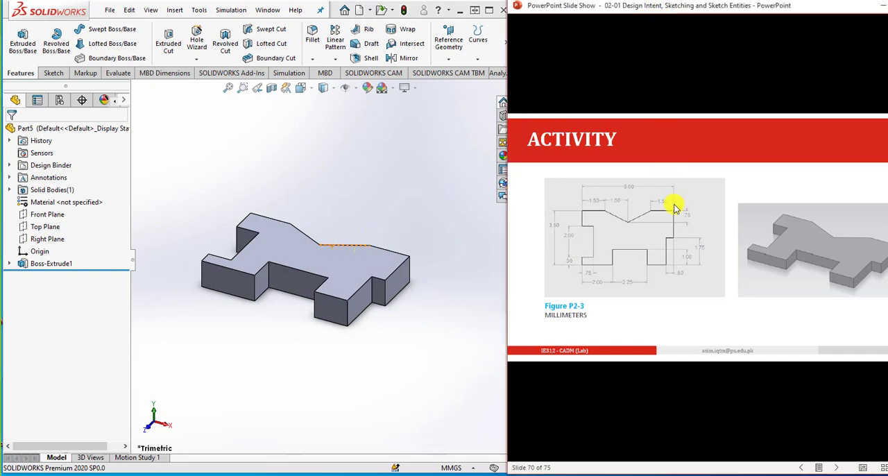
{"action": "left_click", "coordinate": [682, 246]}
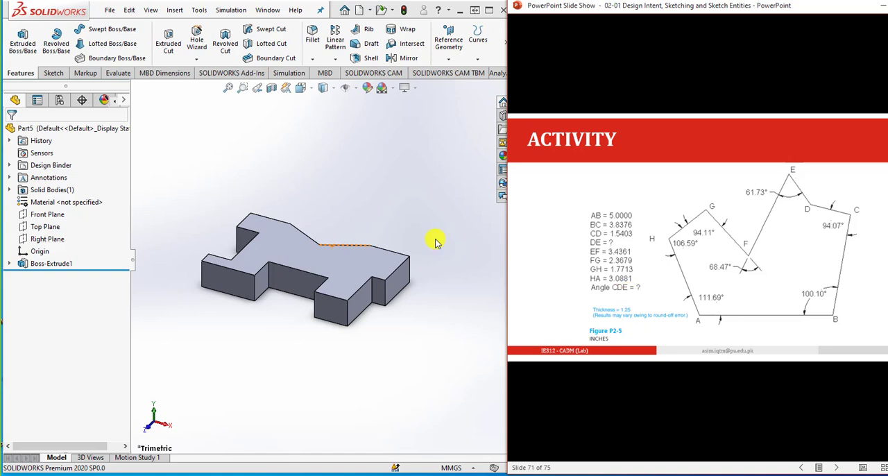
- Switch back to SOLIDWORKS, create a new part document and set its units to IPS (inch, pound, second)
{"action": "left_click", "coordinate": [372, 181]}
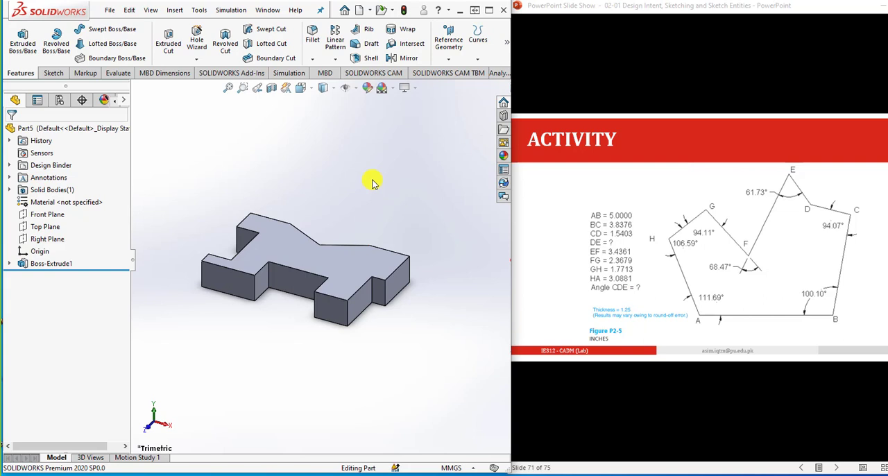
{"action": "left_click", "coordinate": [359, 10]}
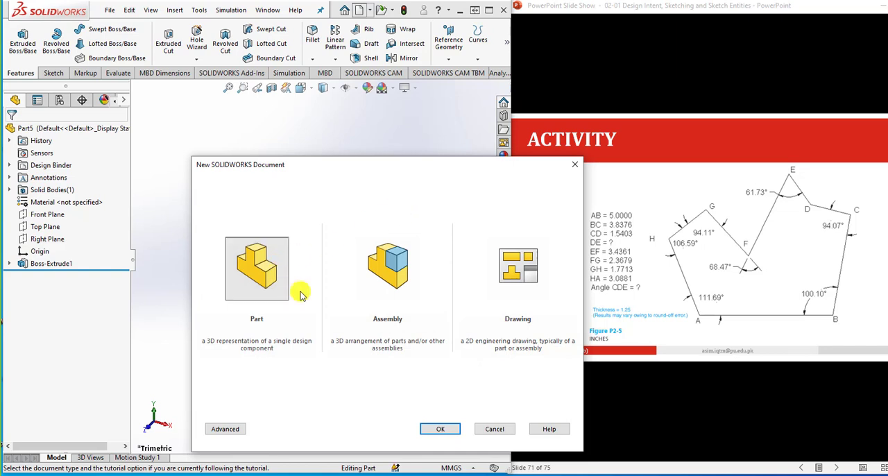
{"action": "left_click", "coordinate": [439, 431]}
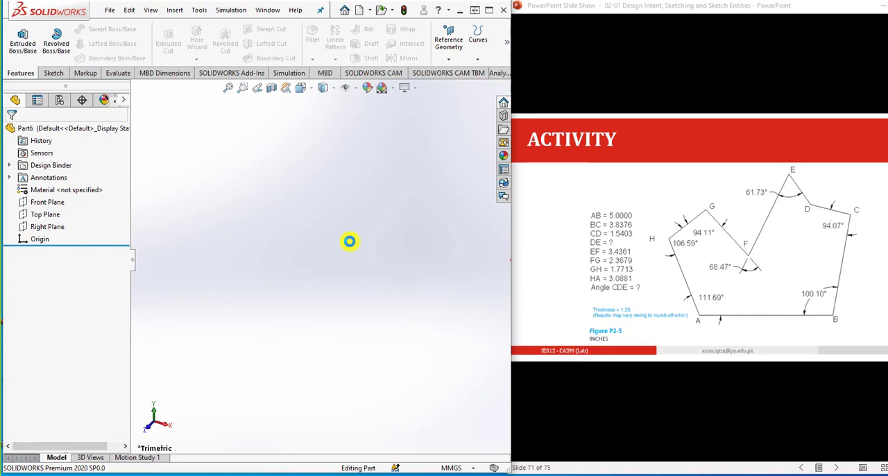
{"action": "left_click", "coordinate": [455, 462]}
{"action": "left_click", "coordinate": [451, 433]}
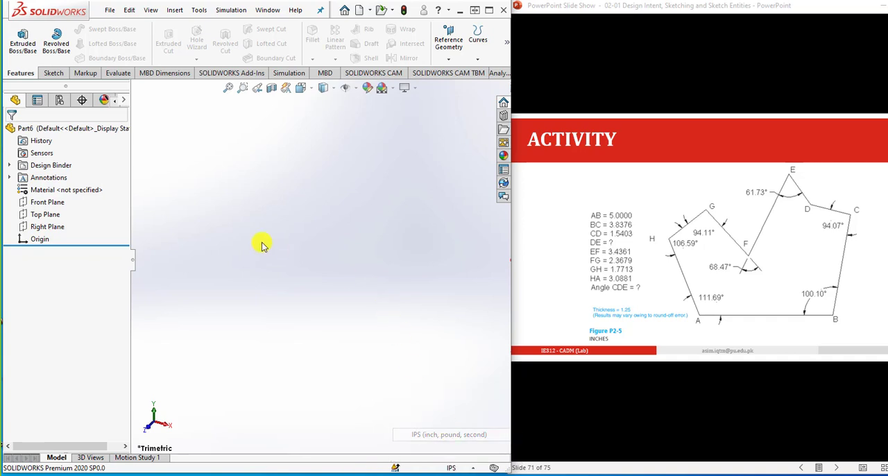
- Start a new sketch on the Front Plane
{"action": "left_click", "coordinate": [47, 202]}
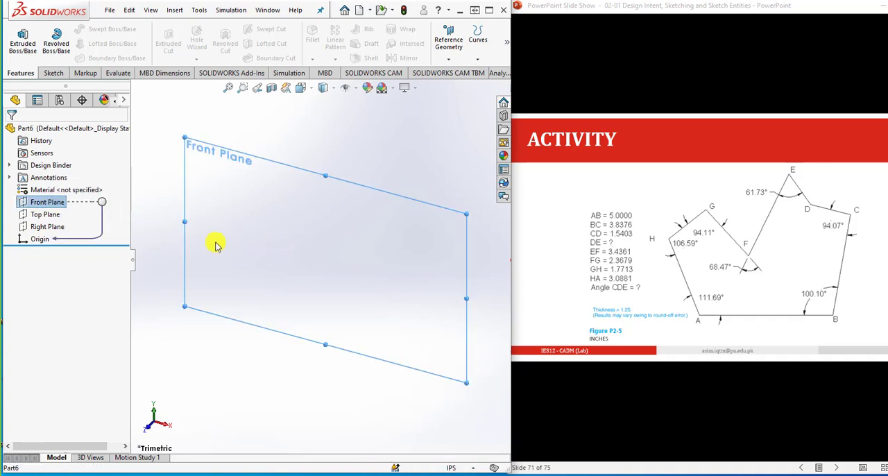
{"action": "left_click", "coordinate": [52, 73]}
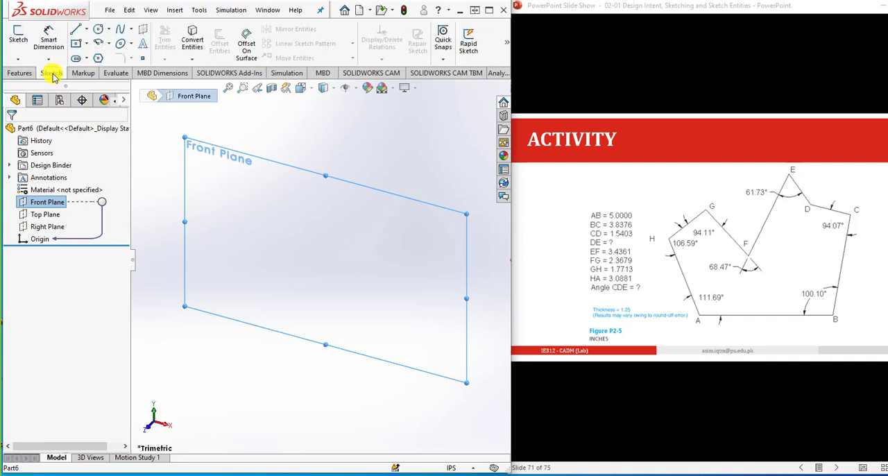
{"action": "left_click", "coordinate": [16, 38]}
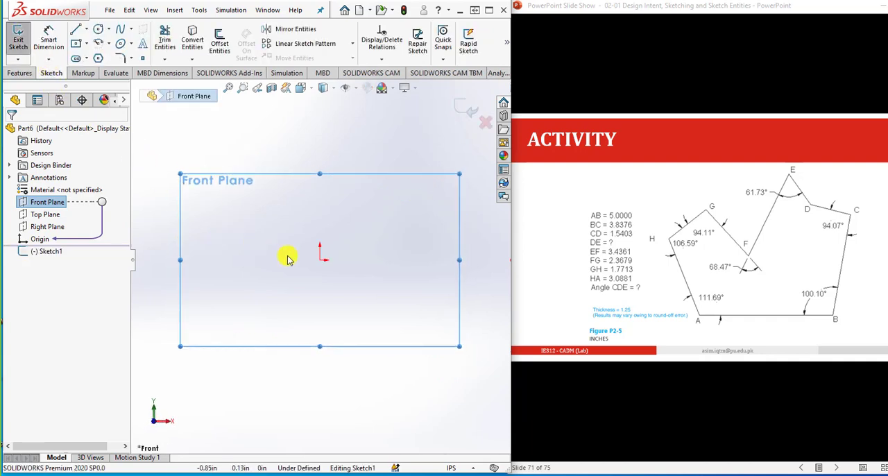
- Sketch the closed eight-sided Figure P2-5 outline with lines, starting and ending at the origin, with a horizontal base AB about 3.4 in long
{"action": "left_click", "coordinate": [76, 30]}
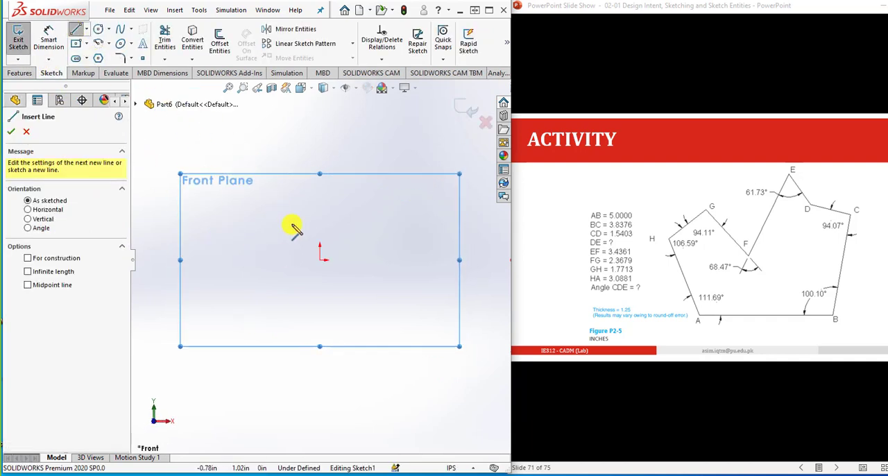
{"action": "left_click", "coordinate": [321, 259]}
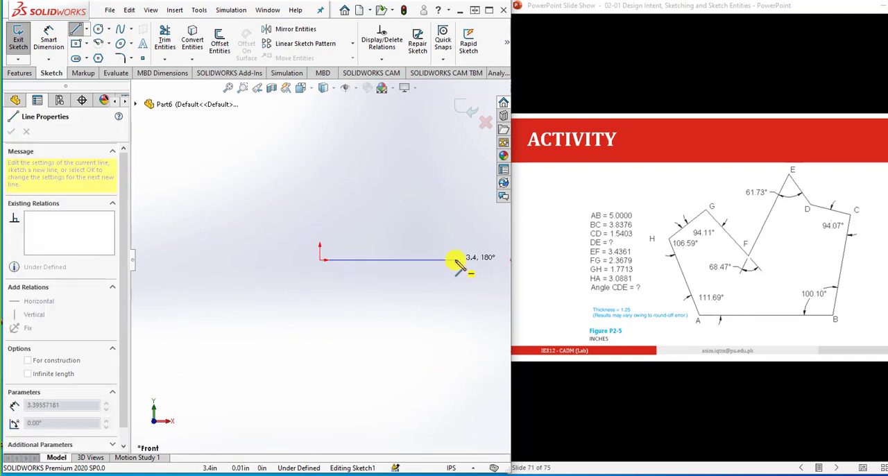
{"action": "left_click", "coordinate": [455, 260]}
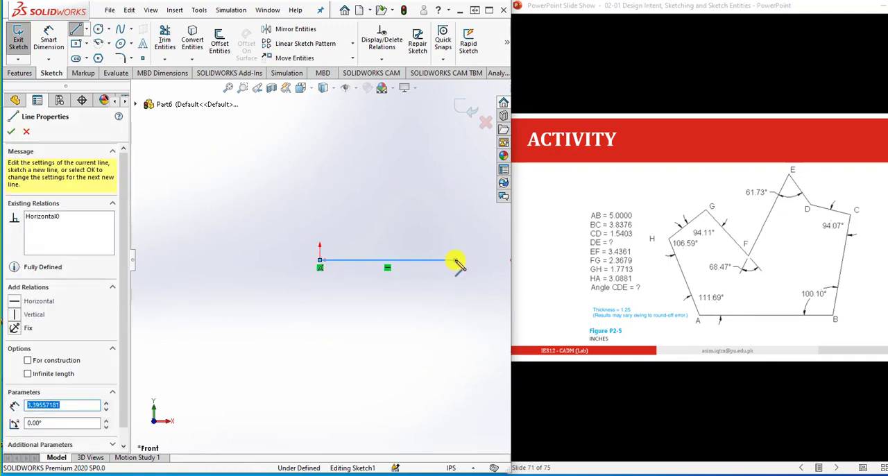
{"action": "scroll", "coordinate": [443, 245], "scroll_direction": "up", "scroll_amount": 3}
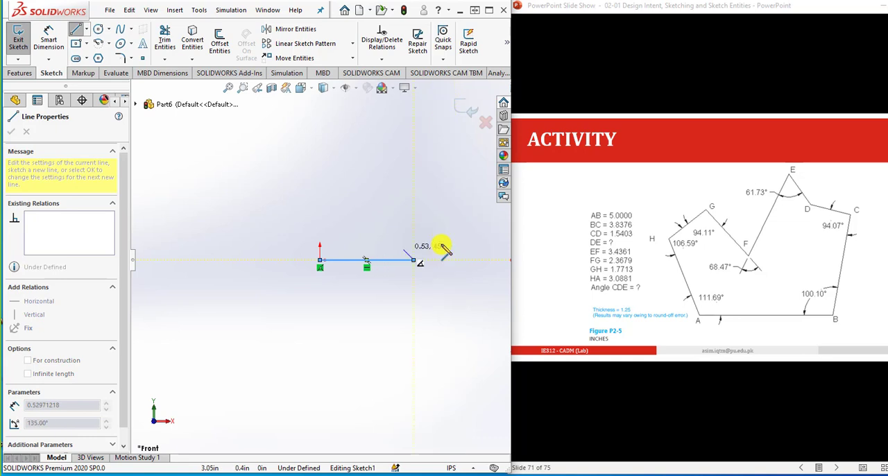
{"action": "scroll", "coordinate": [444, 248], "scroll_direction": "down", "scroll_amount": 1}
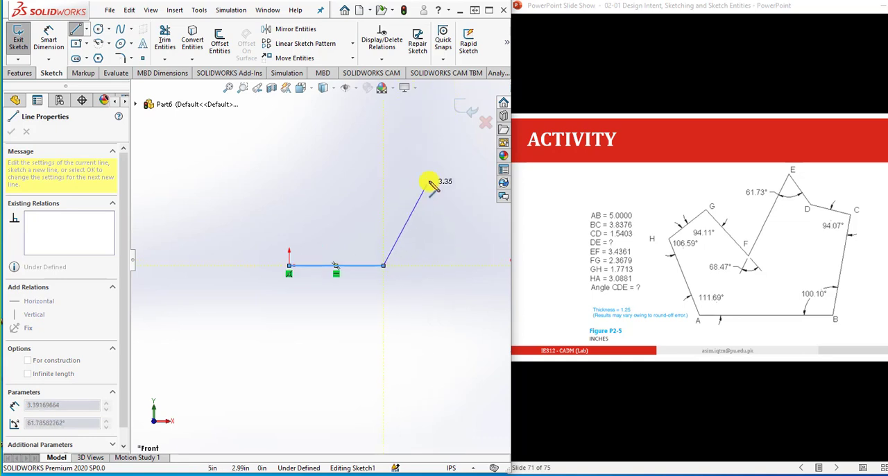
{"action": "left_click", "coordinate": [439, 168]}
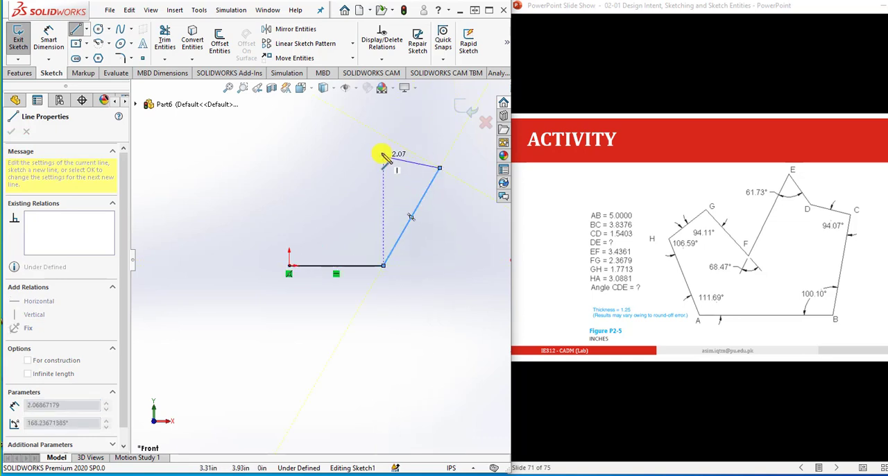
{"action": "left_click", "coordinate": [394, 143]}
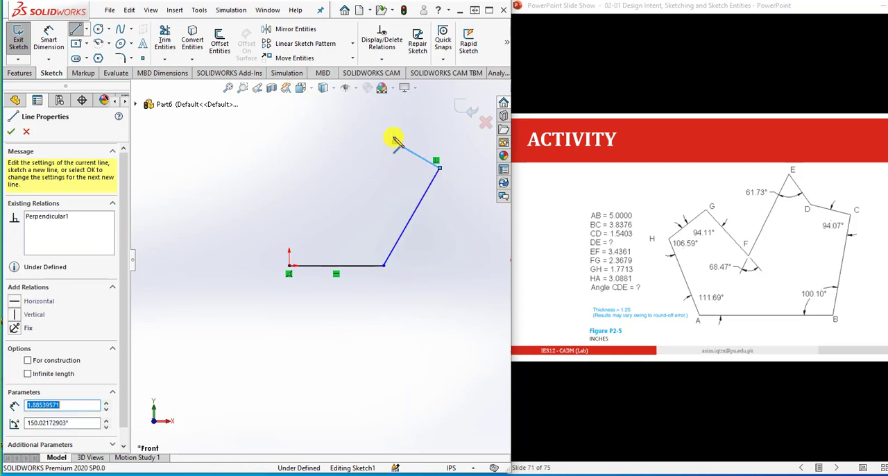
{"action": "left_click", "coordinate": [383, 101]}
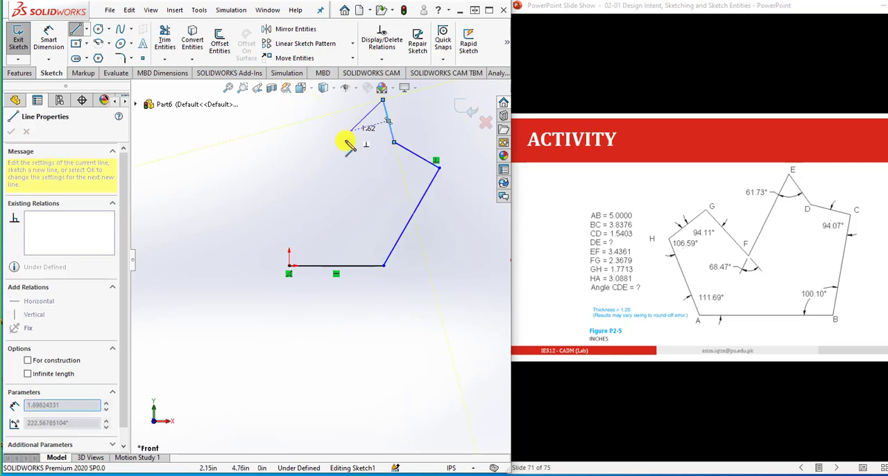
{"action": "left_click", "coordinate": [332, 186]}
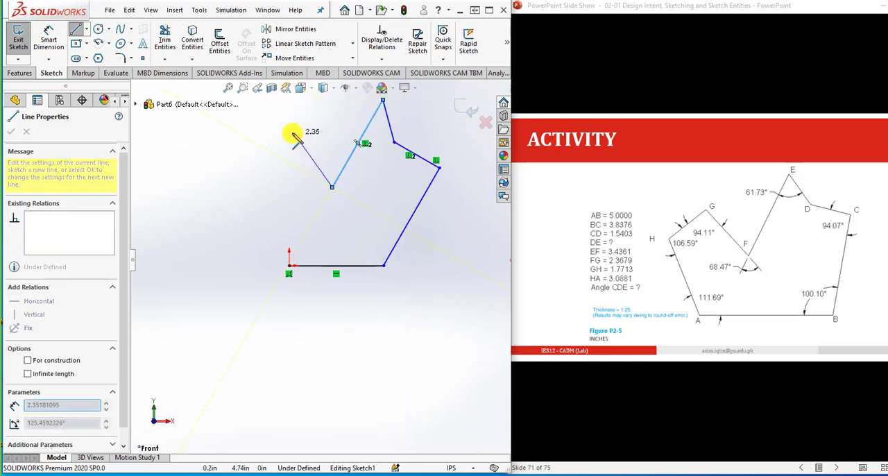
{"action": "left_click", "coordinate": [274, 129]}
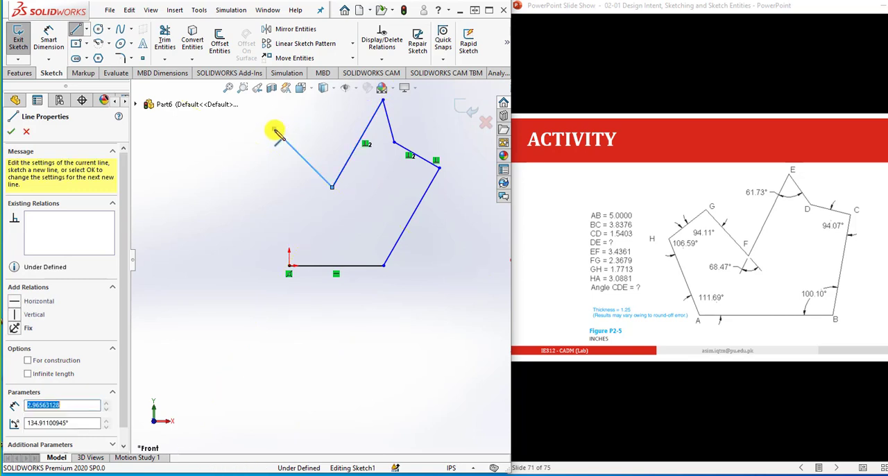
{"action": "left_click", "coordinate": [227, 177]}
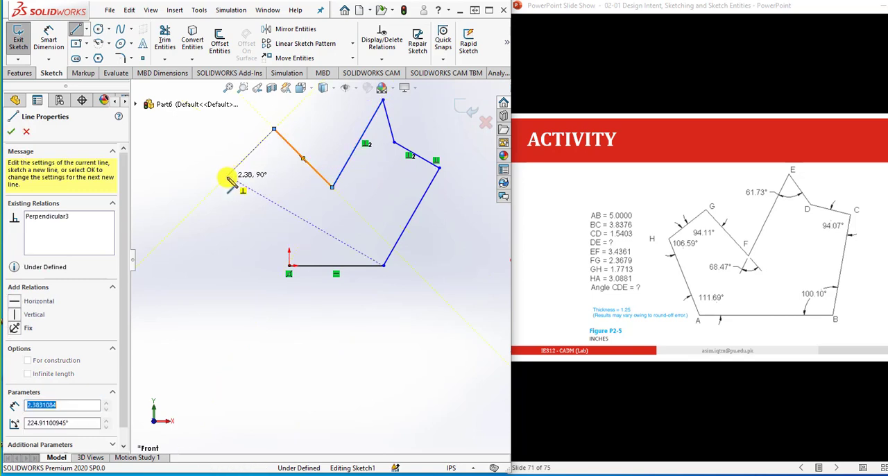
{"action": "left_click", "coordinate": [288, 266]}
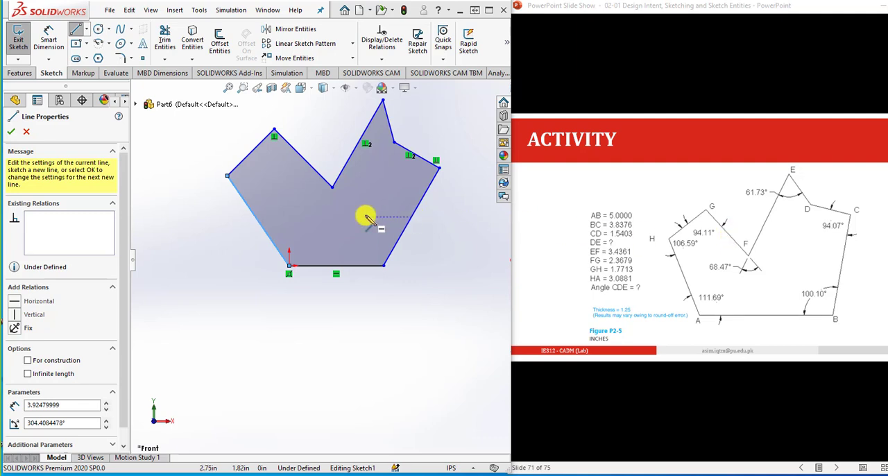
- Dimension the base line AB and set its length to 5 in
{"action": "left_click", "coordinate": [49, 38]}
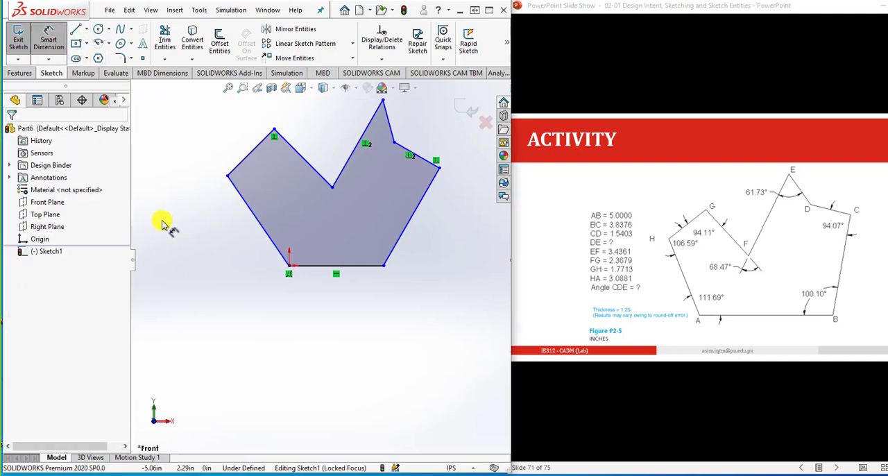
{"action": "left_click", "coordinate": [310, 267]}
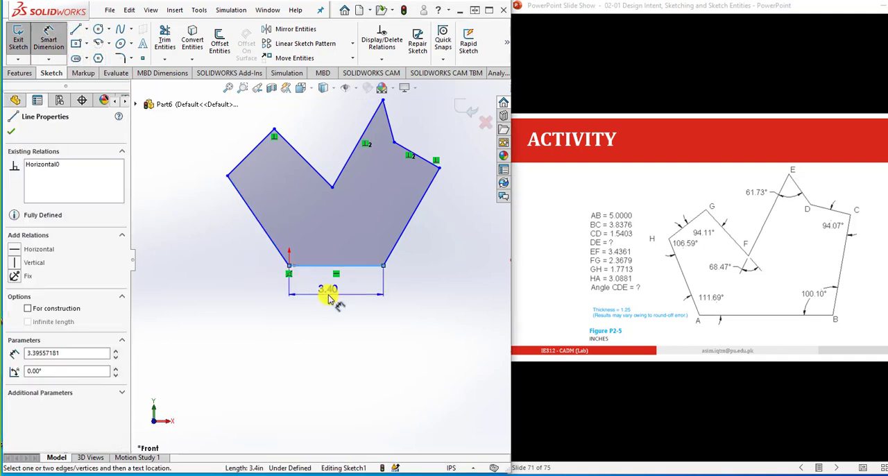
{"action": "left_click", "coordinate": [329, 296]}
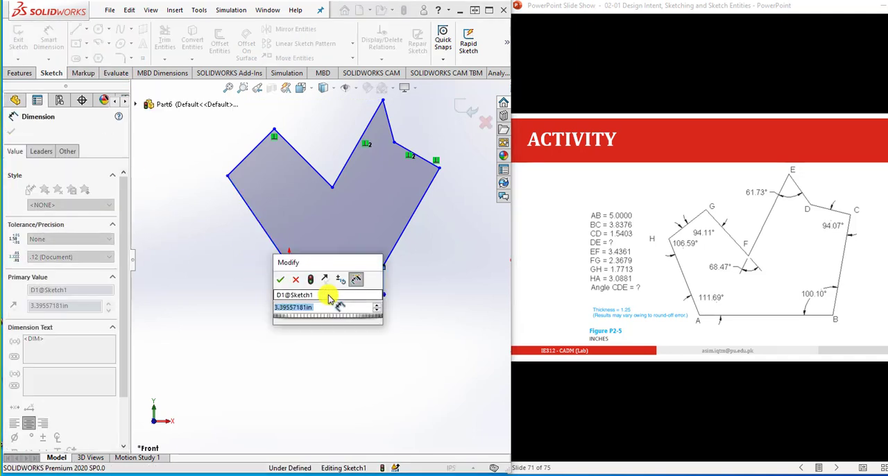
{"action": "type", "text": "5"}
{"action": "left_click", "coordinate": [280, 279]}
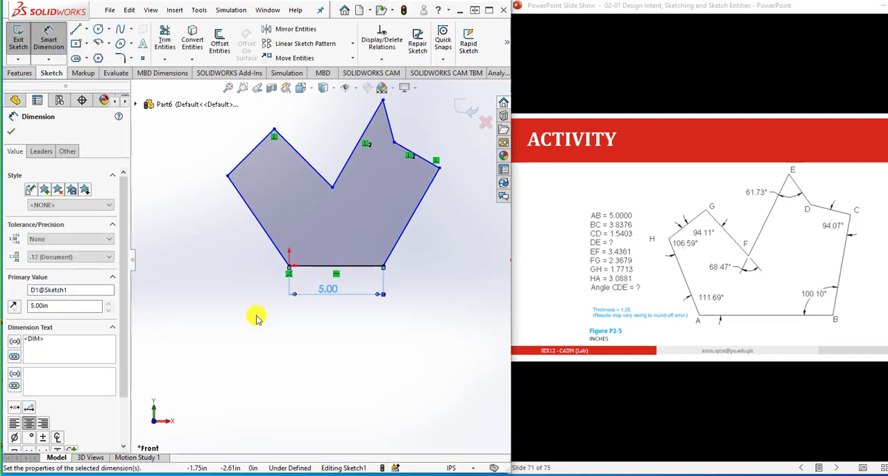
- Dimension the angle at A between lines HA and AB as 111.69°
{"action": "left_click", "coordinate": [303, 262]}
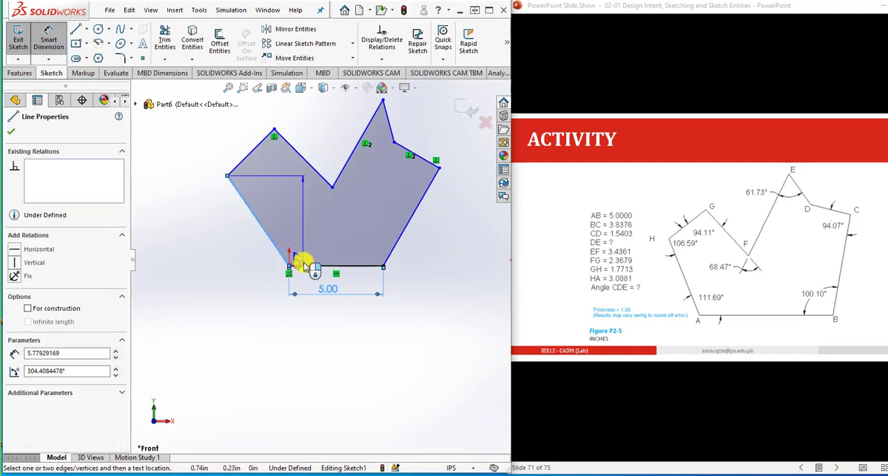
{"action": "left_click", "coordinate": [301, 263]}
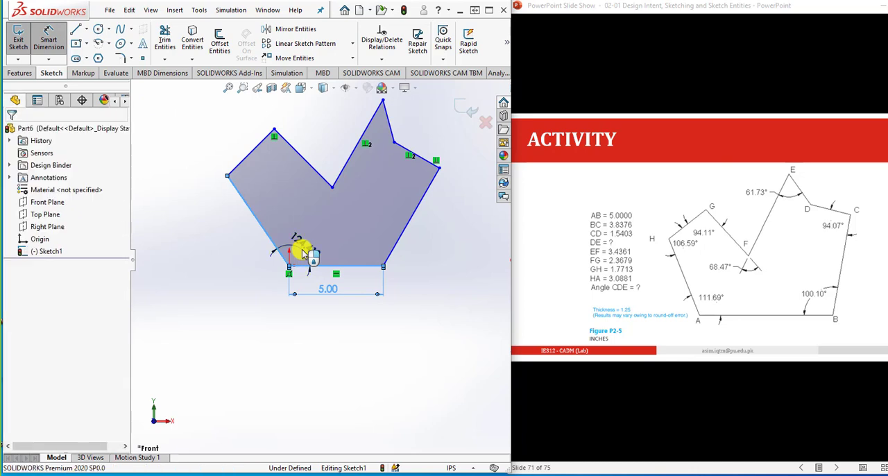
{"action": "left_click", "coordinate": [303, 253]}
{"action": "type", "text": "11"}
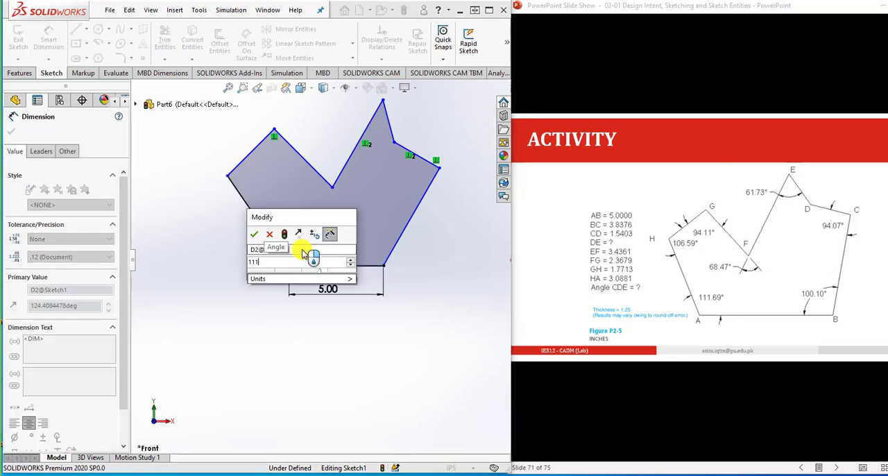
{"action": "type", "text": "1.69"}
{"action": "key", "text": "Return"}
{"action": "left_click", "coordinate": [469, 315]}
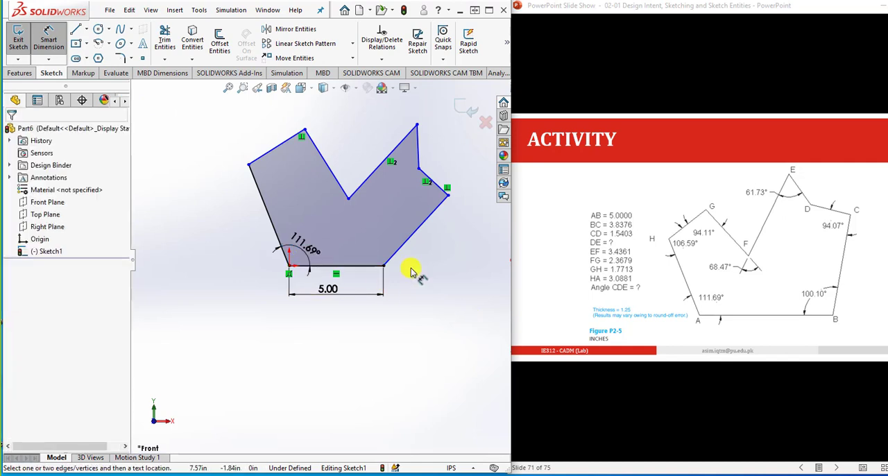
- Dimension the angle at B between lines AB and BC as 100.10°
{"action": "scroll", "coordinate": [407, 252], "scroll_direction": "down", "scroll_amount": 1}
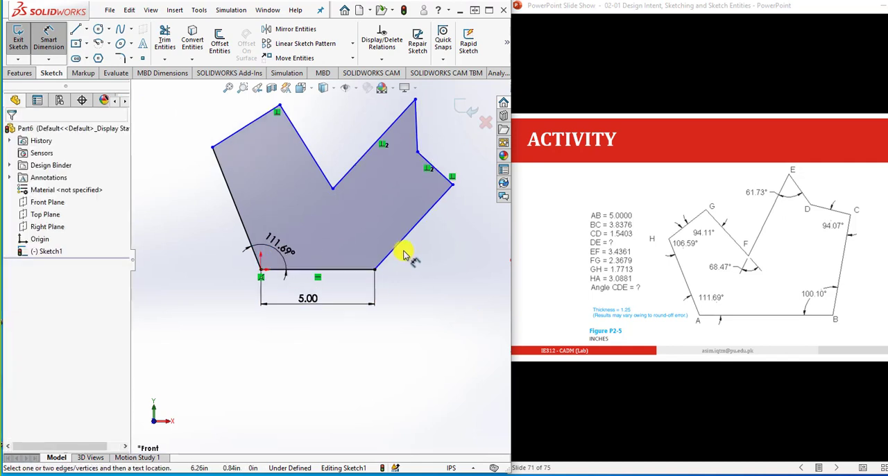
{"action": "left_click", "coordinate": [363, 268]}
{"action": "left_click", "coordinate": [392, 257]}
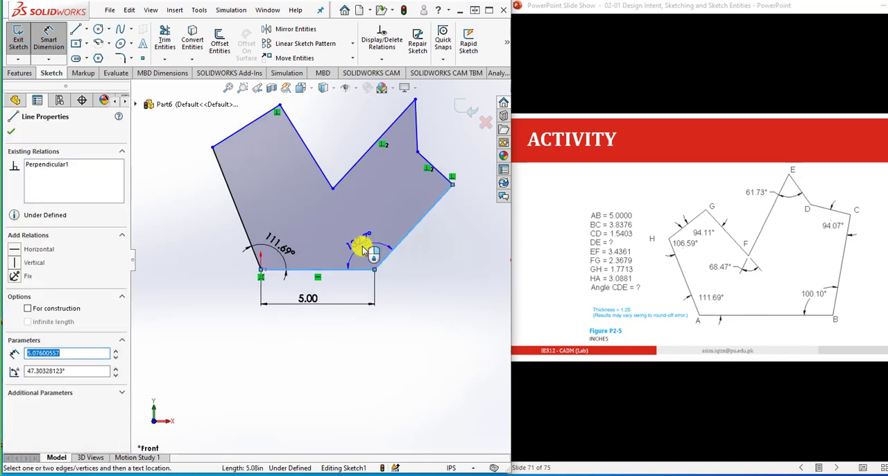
{"action": "left_click", "coordinate": [363, 248]}
{"action": "type", "text": "100"}
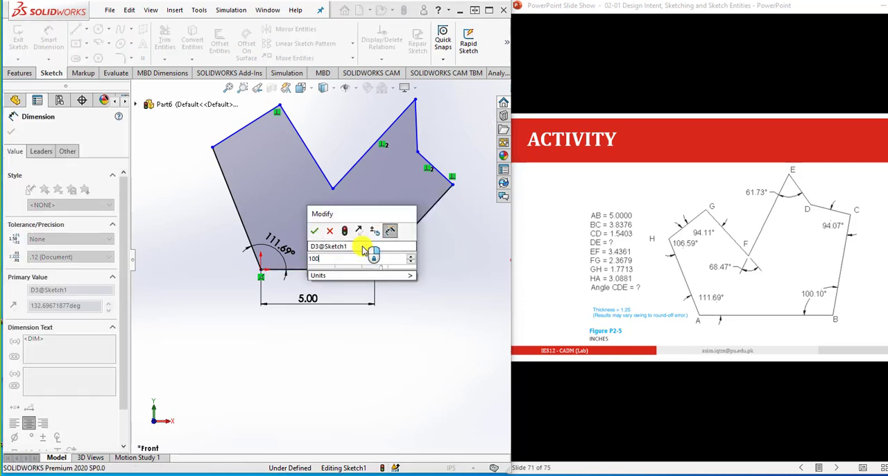
{"action": "type", "text": ".10"}
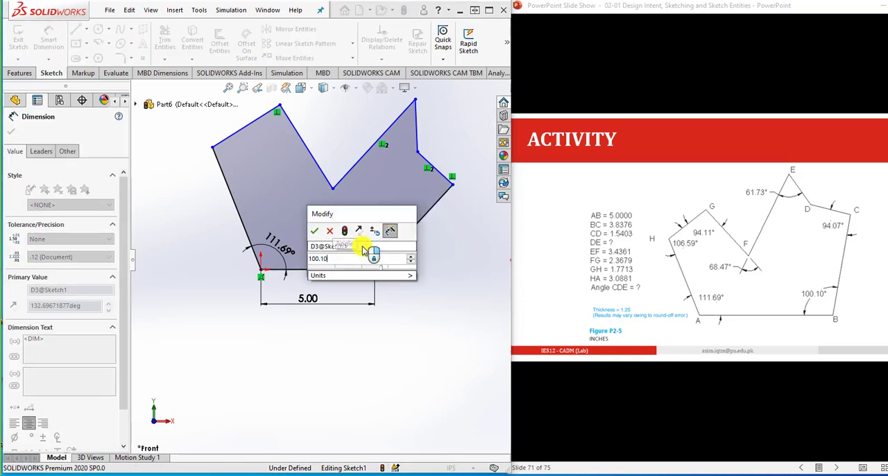
{"action": "key", "text": "Return"}
{"action": "left_click", "coordinate": [439, 296]}
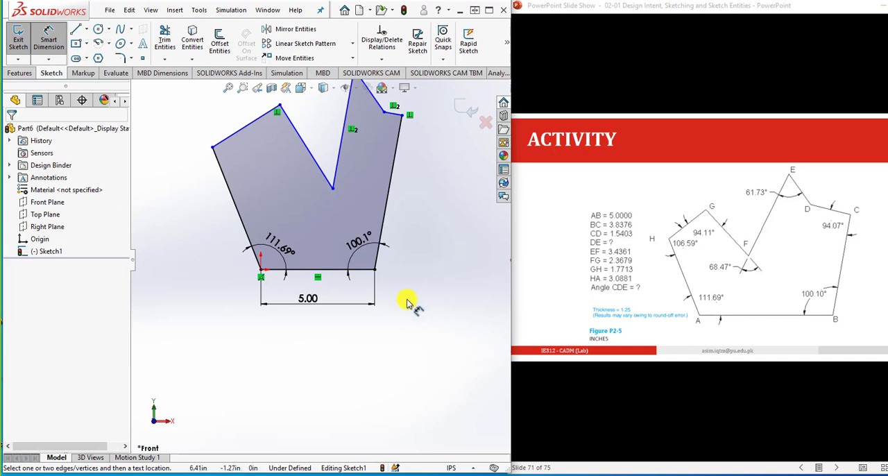
{"action": "scroll", "coordinate": [408, 299], "scroll_direction": "up", "scroll_amount": 1}
{"action": "scroll", "coordinate": [405, 187], "scroll_direction": "down", "scroll_amount": 1}
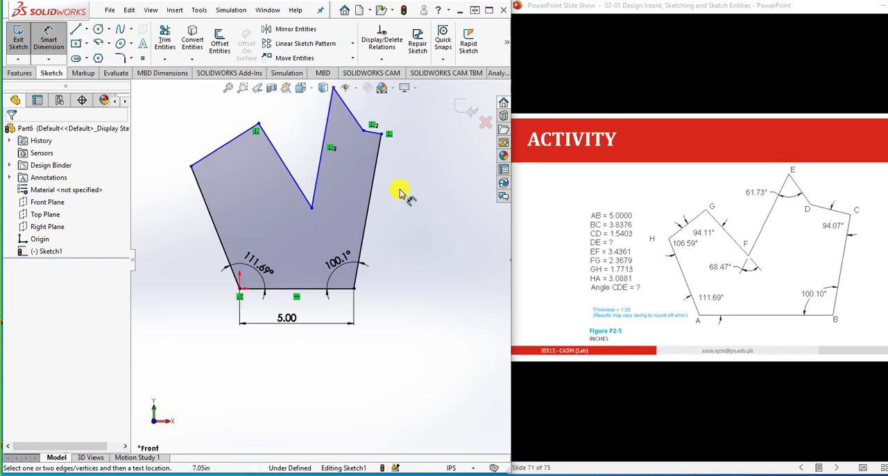
{"action": "left_click", "coordinate": [369, 212]}
{"action": "left_click", "coordinate": [367, 211]}
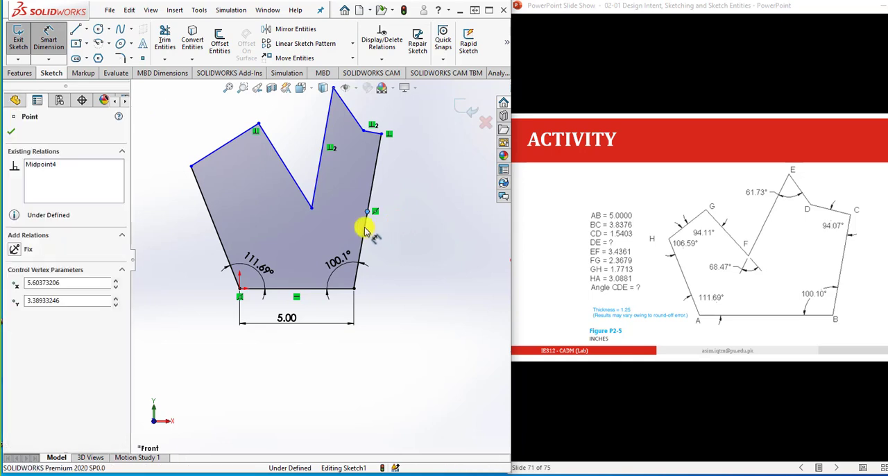
{"action": "left_click", "coordinate": [379, 227]}
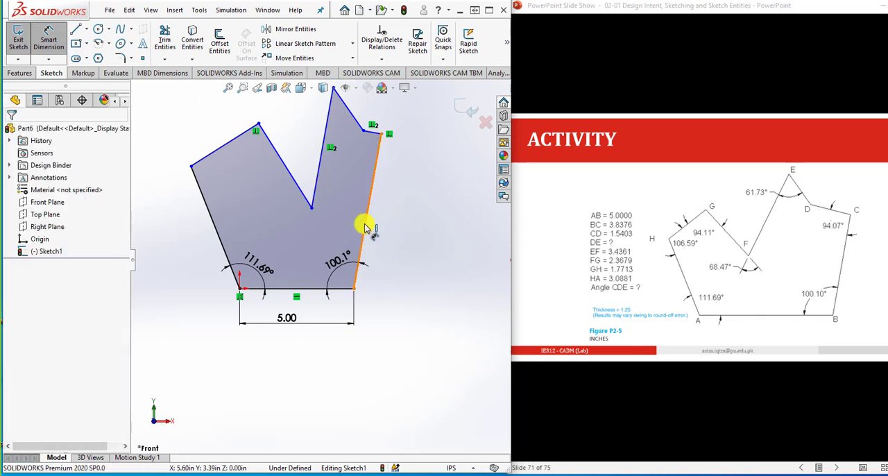
{"action": "left_click", "coordinate": [365, 227]}
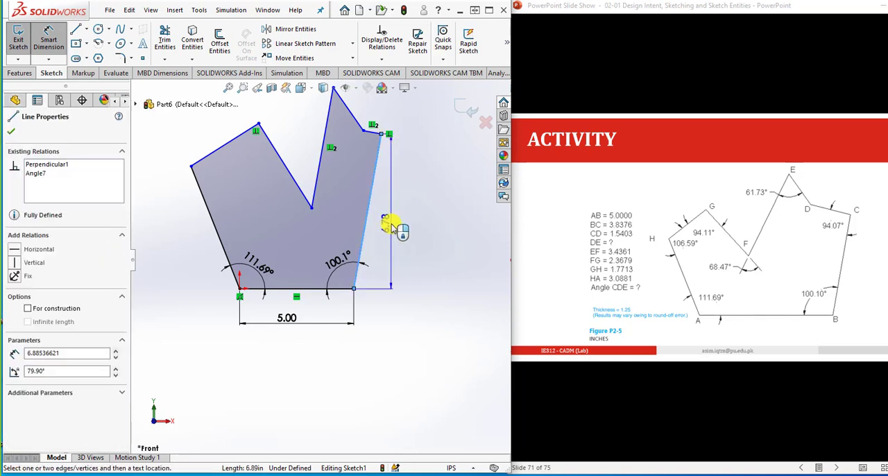
{"action": "key", "text": "Escape"}
{"action": "left_click", "coordinate": [373, 188]}
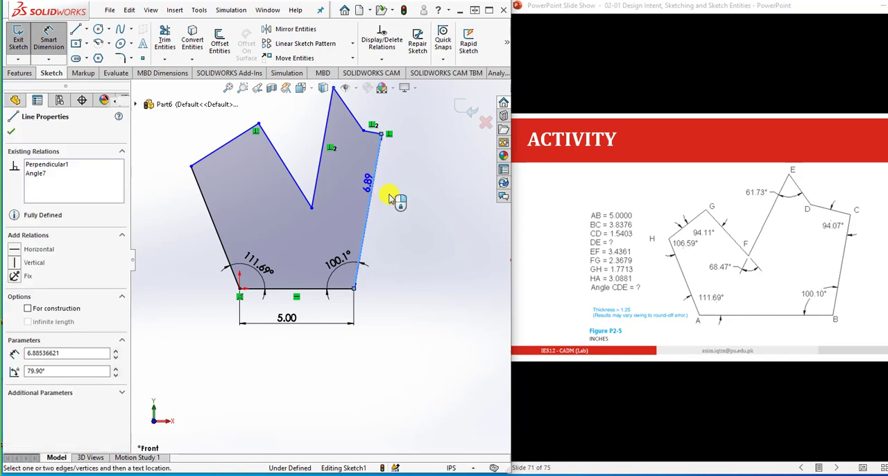
{"action": "key", "text": "Escape"}
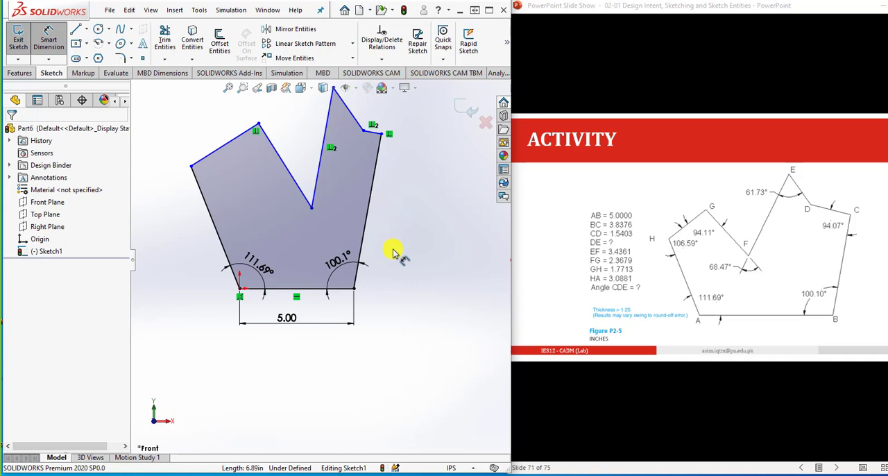
- Try to dimension the angle at C between lines BC and CD
{"action": "scroll", "coordinate": [353, 173], "scroll_direction": "down", "scroll_amount": 3}
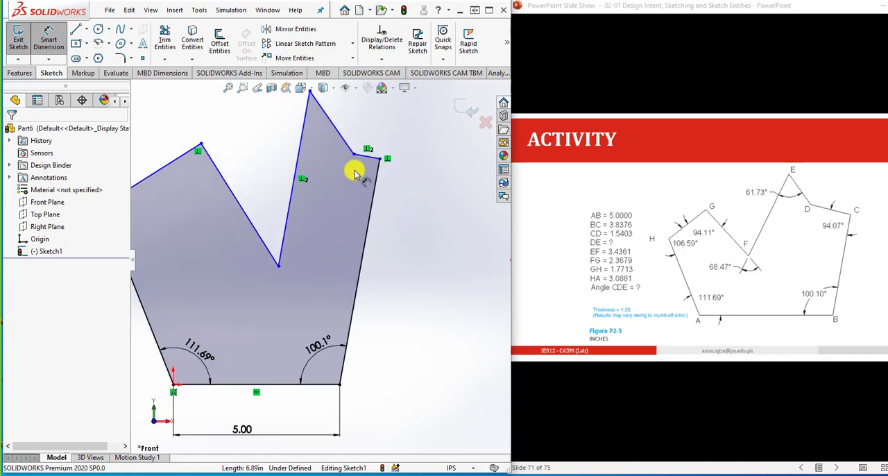
{"action": "left_click", "coordinate": [374, 164]}
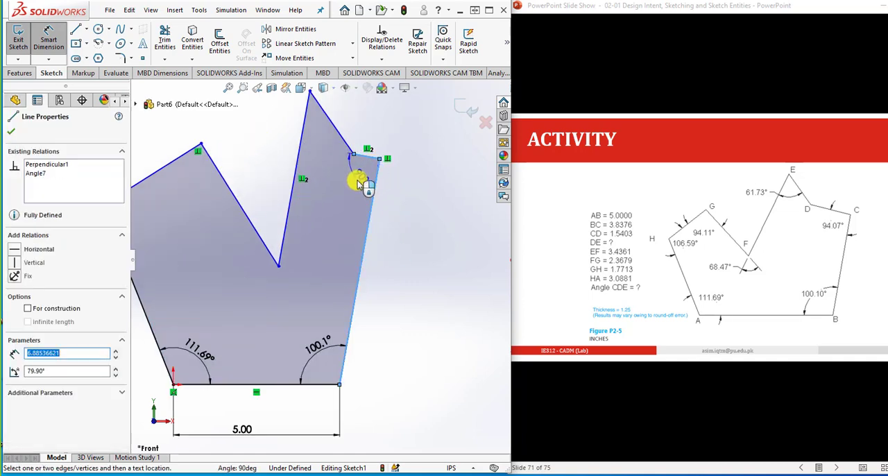
{"action": "left_click", "coordinate": [358, 183]}
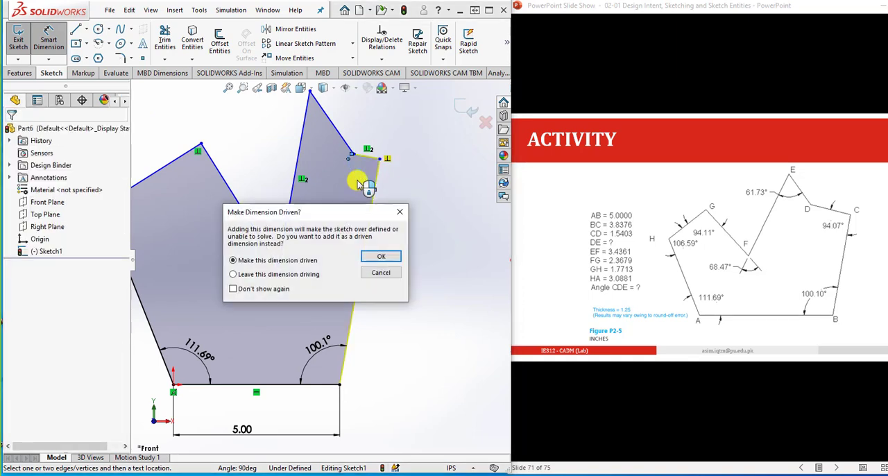
{"action": "left_click", "coordinate": [396, 273]}
{"action": "key", "text": "Escape"}
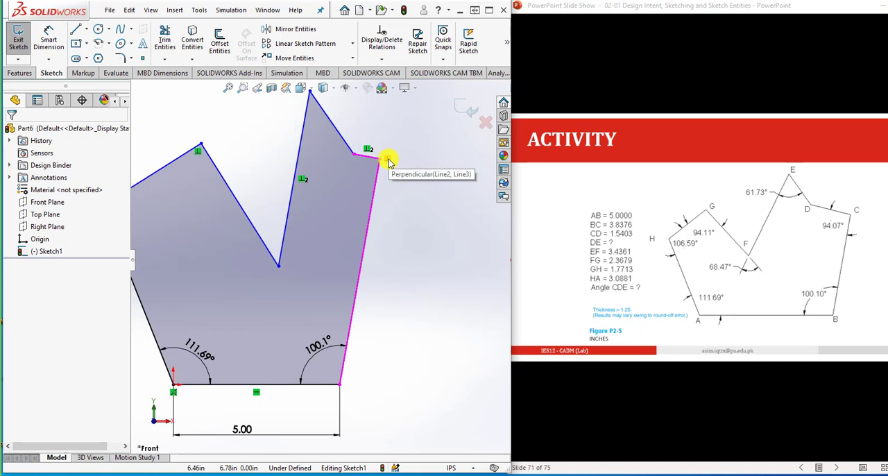
- Delete the outline's perpendicular relations and move vertices C, D and F freely to reshape it closer to Figure P2-5
{"action": "left_click", "coordinate": [388, 159]}
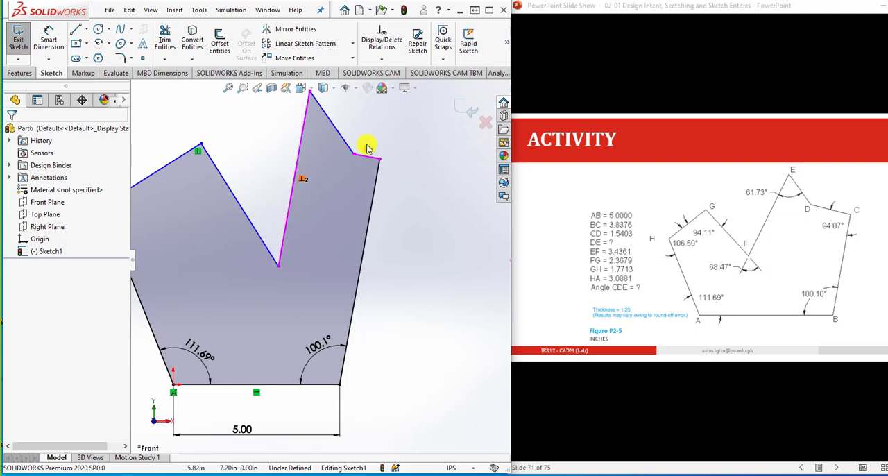
{"action": "key", "text": "Delete"}
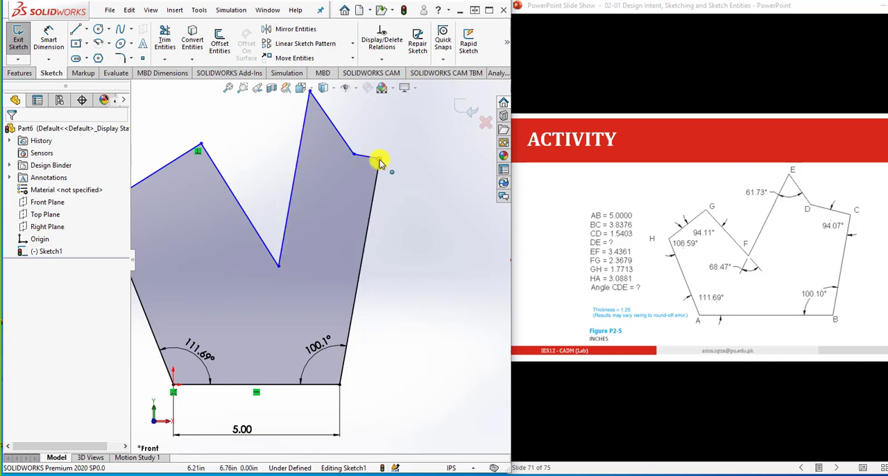
{"action": "left_click_drag", "start_coordinate": [380, 160], "coordinate": [392, 173]}
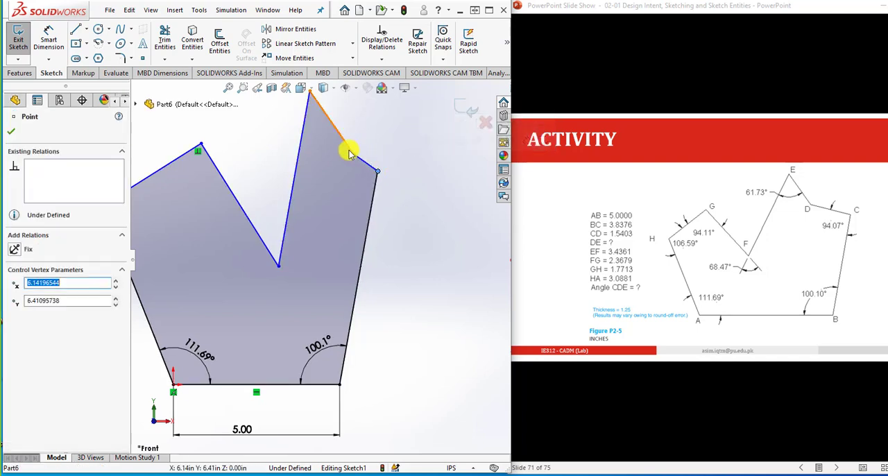
{"action": "left_click_drag", "start_coordinate": [349, 153], "coordinate": [328, 173]}
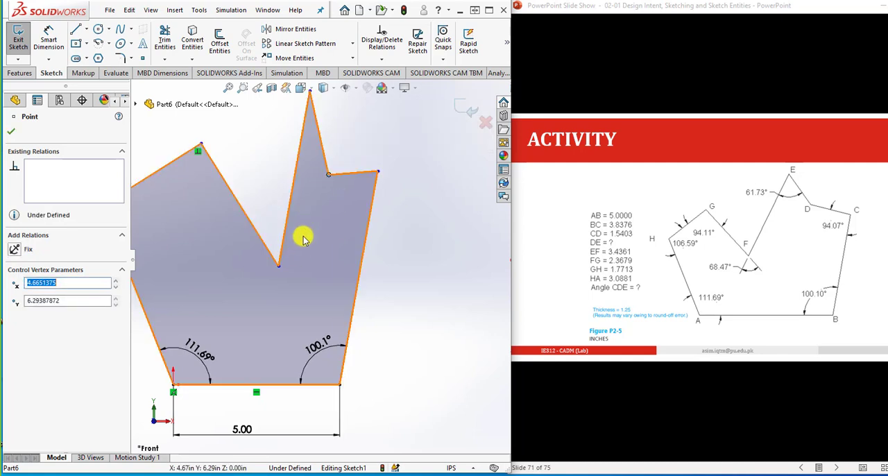
{"action": "left_click_drag", "start_coordinate": [279, 265], "coordinate": [240, 222]}
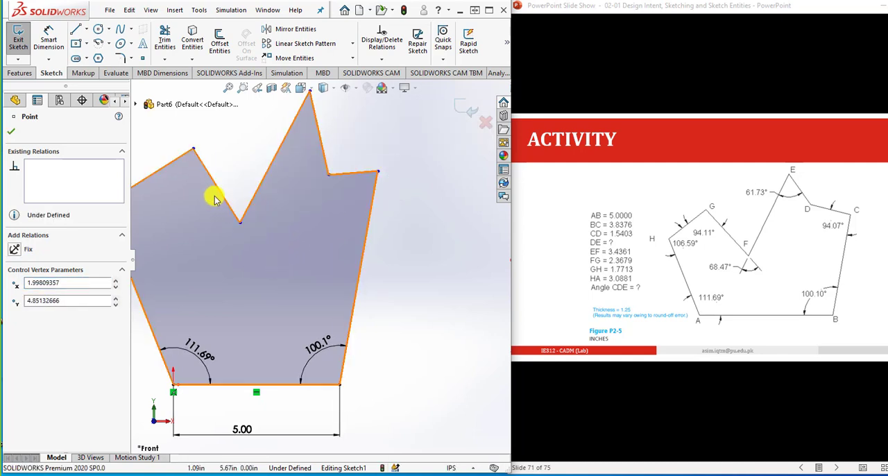
{"action": "scroll", "coordinate": [324, 268], "scroll_direction": "up", "scroll_amount": 2}
{"action": "scroll", "coordinate": [314, 255], "scroll_direction": "down", "scroll_amount": 1}
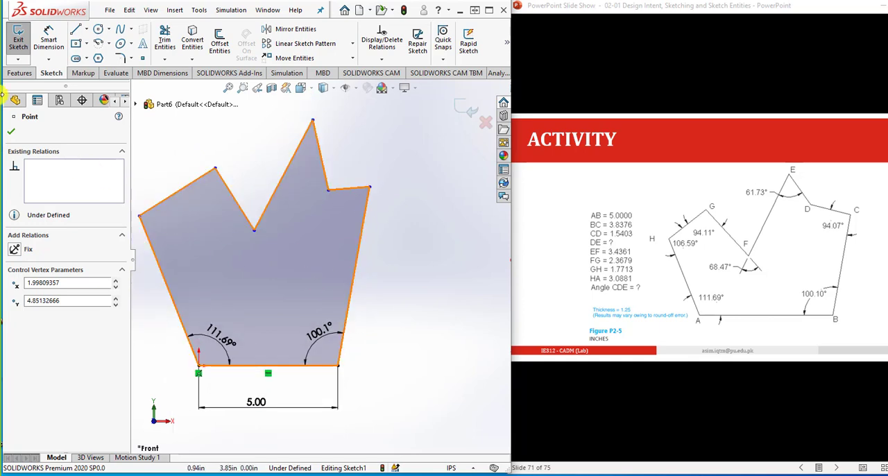
{"action": "left_click", "coordinate": [49, 36]}
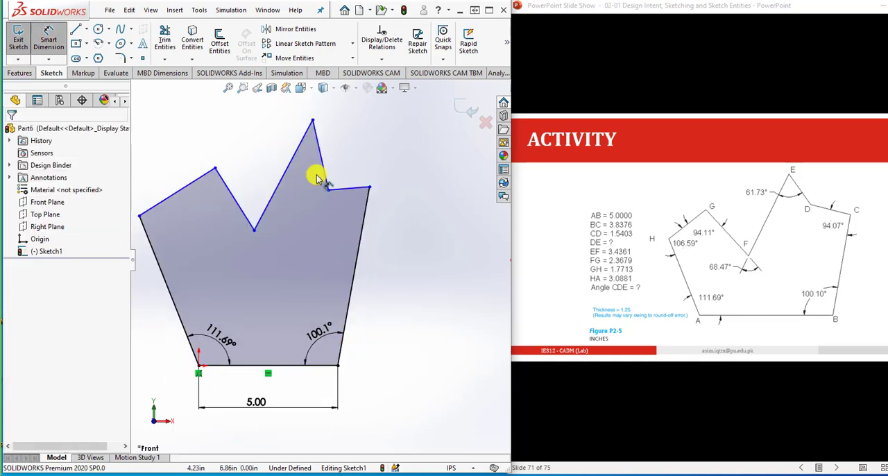
{"action": "left_click", "coordinate": [359, 238]}
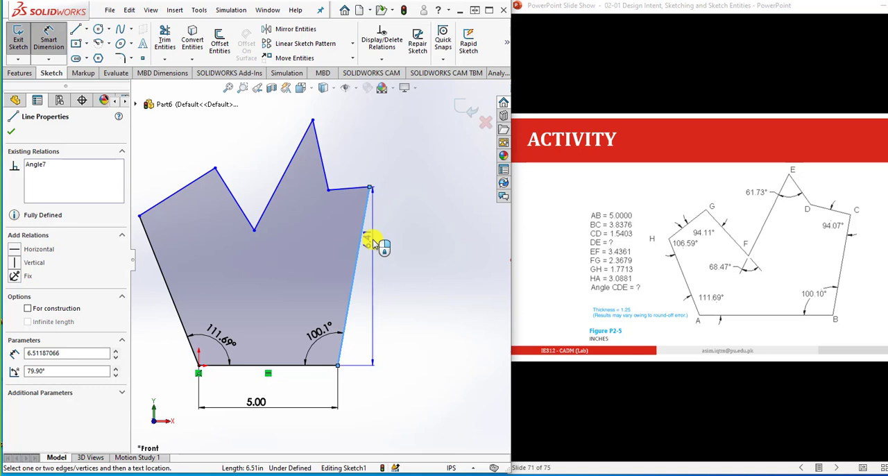
{"action": "key", "text": "Escape"}
{"action": "scroll", "coordinate": [248, 210], "scroll_direction": "up", "scroll_amount": 1}
{"action": "scroll", "coordinate": [217, 196], "scroll_direction": "down", "scroll_amount": 2}
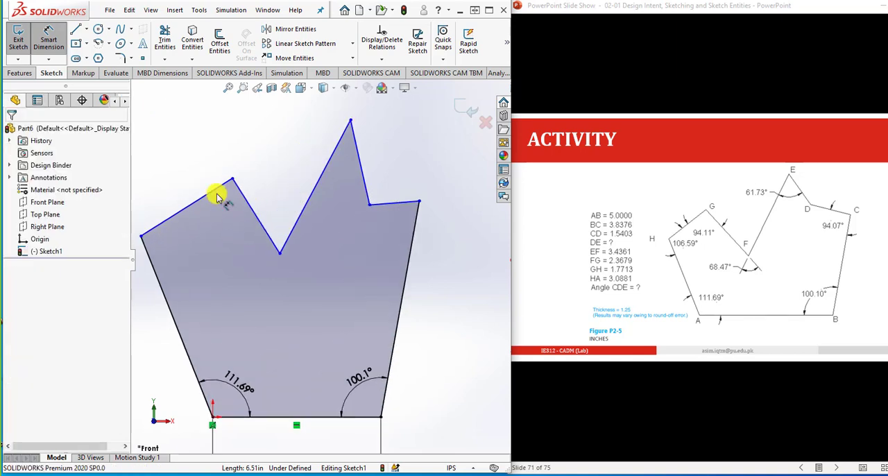
- Delete the 100.1° angle dimension at B between lines AB and BC
{"action": "left_click", "coordinate": [50, 38]}
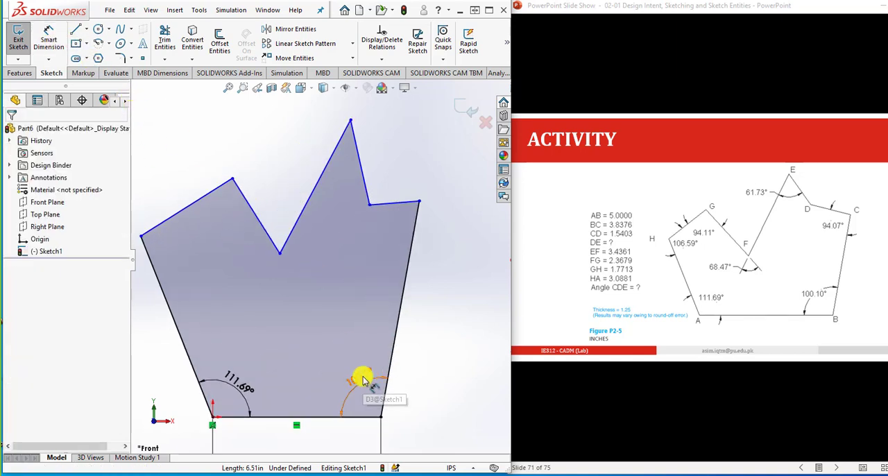
{"action": "left_click", "coordinate": [363, 380]}
{"action": "key", "text": "Delete"}
{"action": "left_click", "coordinate": [362, 400]}
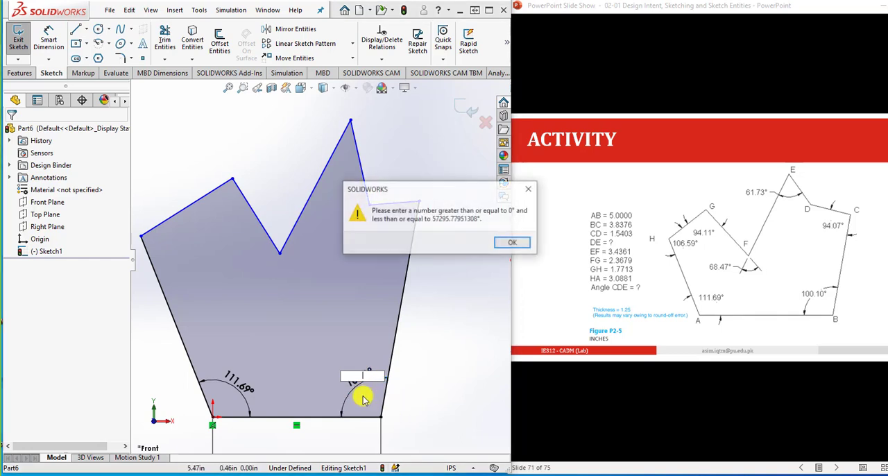
{"action": "key", "text": "Return"}
{"action": "left_click", "coordinate": [367, 382]}
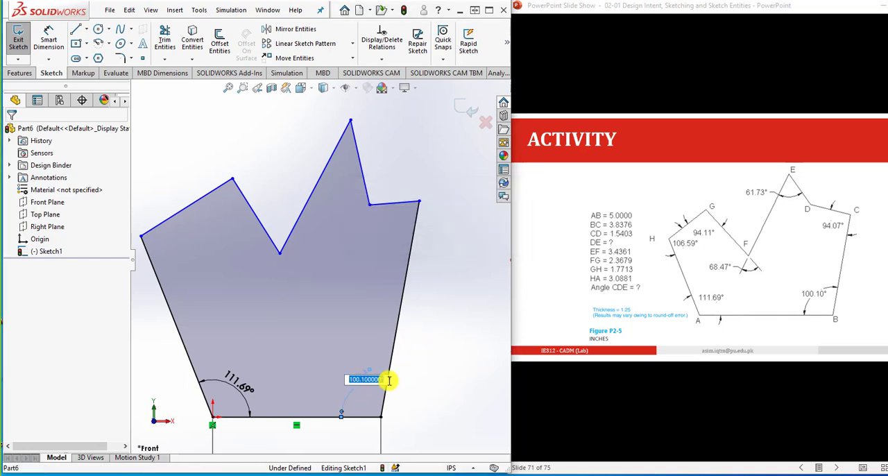
{"action": "left_click", "coordinate": [417, 388]}
{"action": "left_click", "coordinate": [359, 386]}
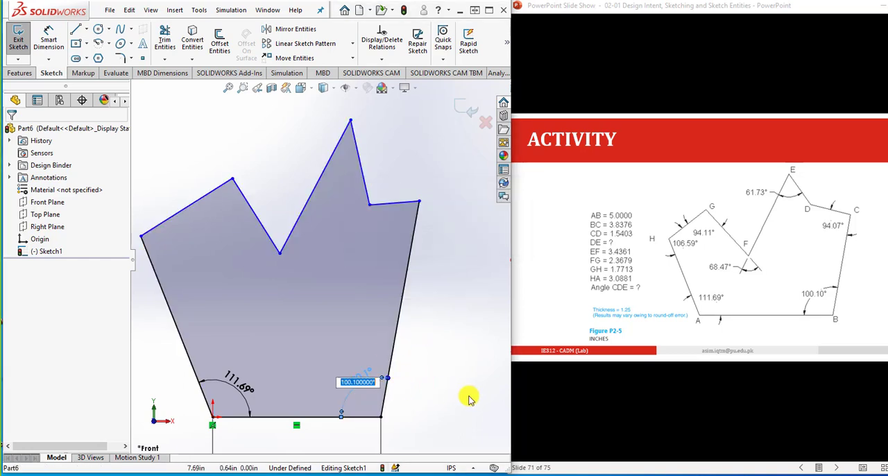
{"action": "left_click", "coordinate": [468, 400]}
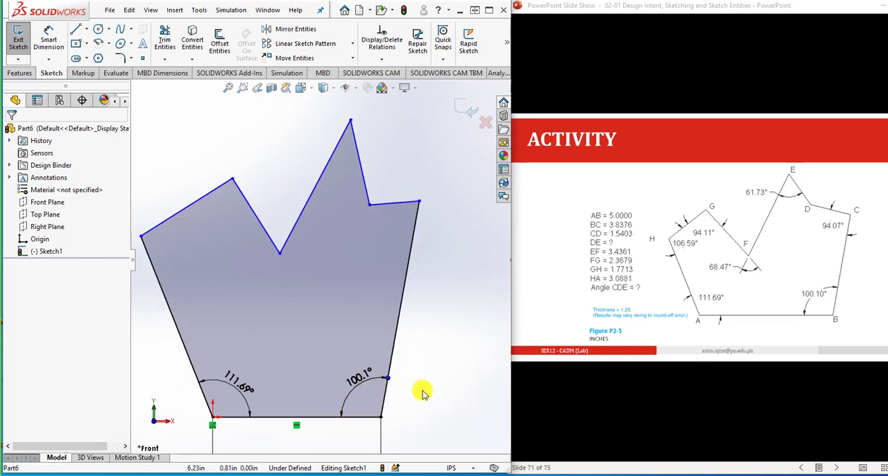
{"action": "left_click", "coordinate": [344, 415]}
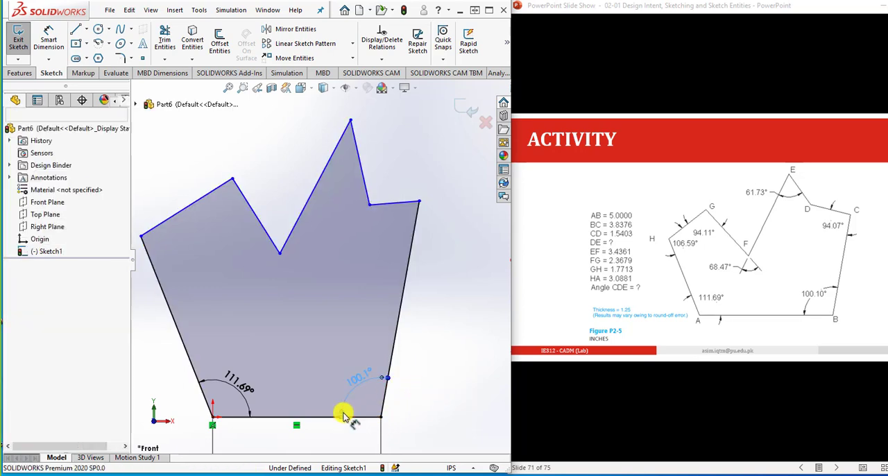
{"action": "key", "text": "Delete"}
- Dimension the angle at C between lines BC and CD as 94.07°
{"action": "left_click", "coordinate": [65, 48]}
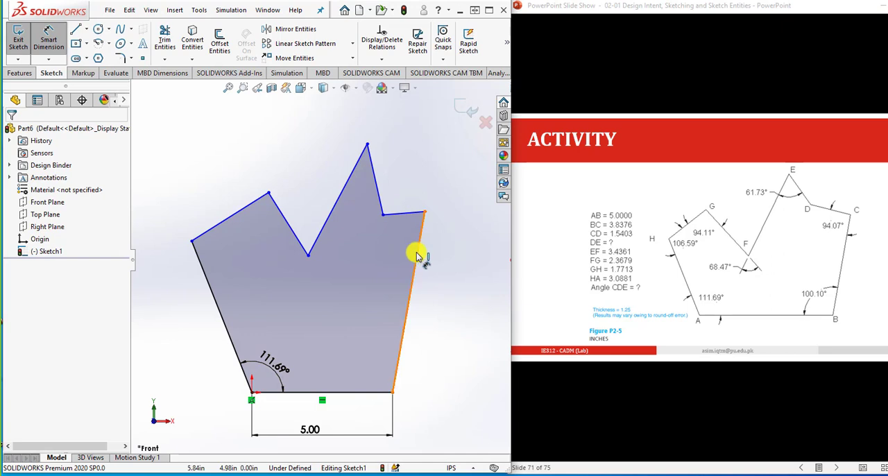
{"action": "left_click_drag", "start_coordinate": [418, 254], "coordinate": [402, 221]}
{"action": "left_click", "coordinate": [396, 210]}
{"action": "left_click", "coordinate": [403, 235]}
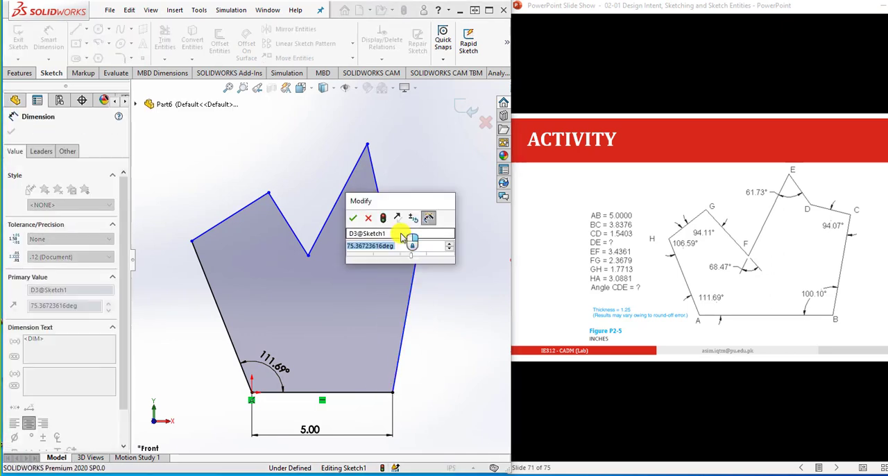
{"action": "type", "text": "94."}
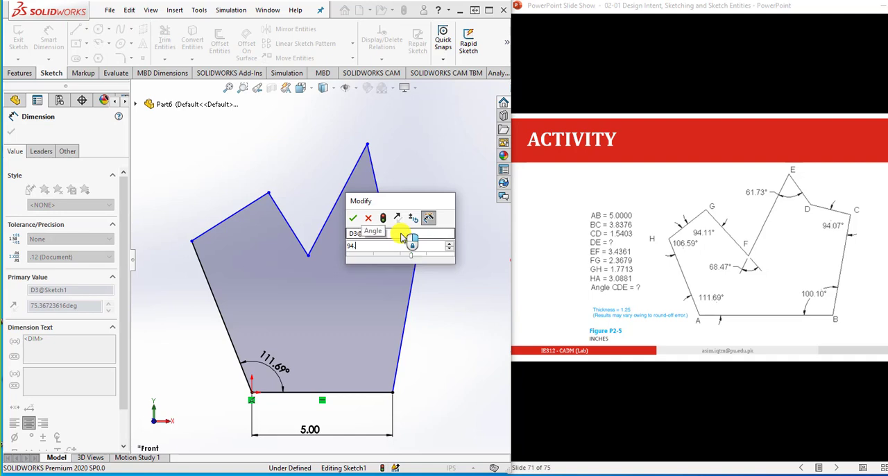
{"action": "type", "text": "11"}
{"action": "key", "text": "Return"}
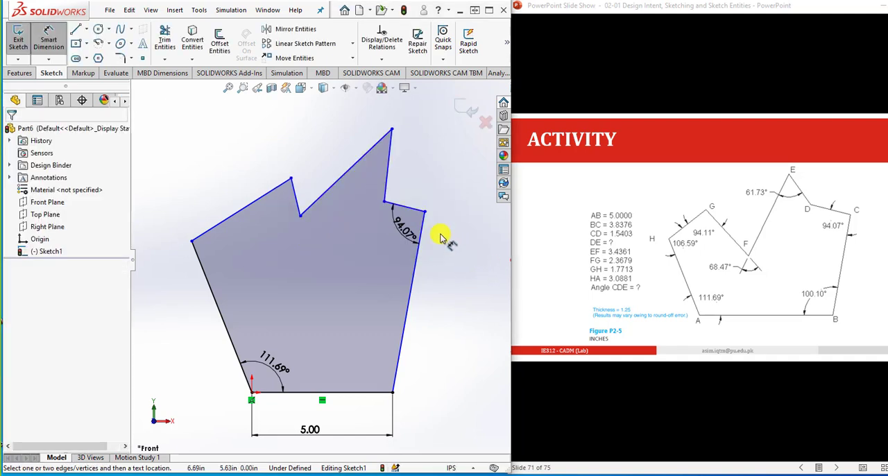
- Dimension the angle at E between lines DE and EF as 61.73°
{"action": "left_click", "coordinate": [389, 170]}
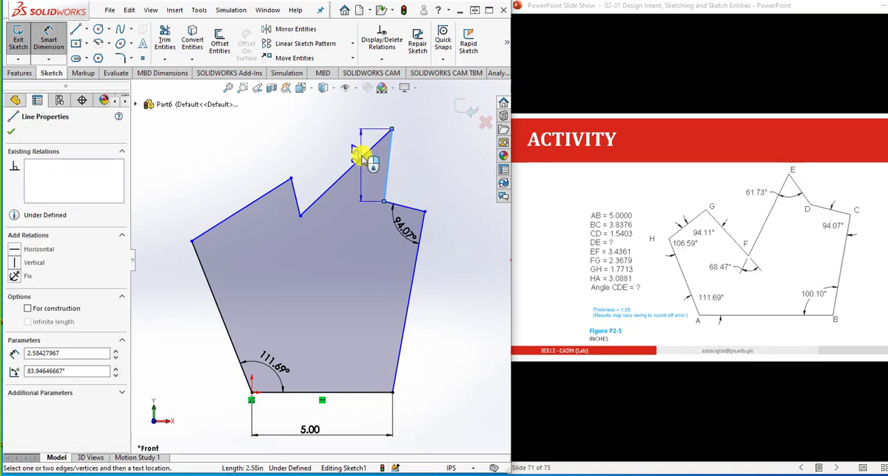
{"action": "left_click", "coordinate": [362, 157]}
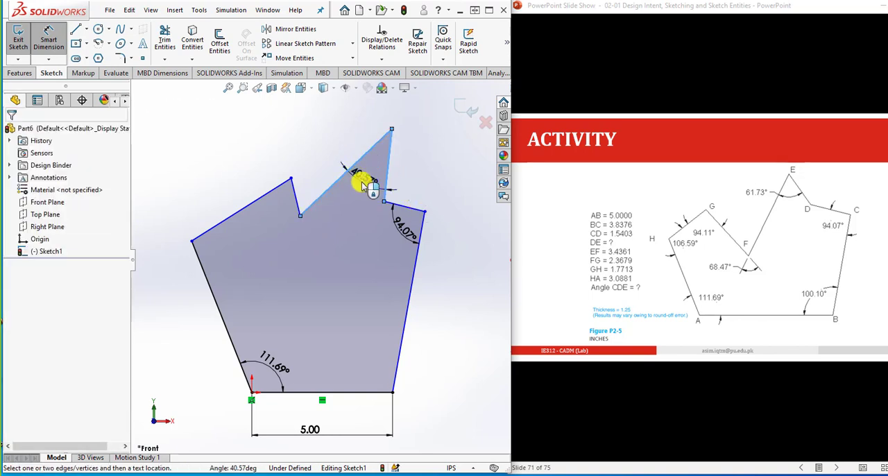
{"action": "left_click", "coordinate": [365, 185]}
{"action": "type", "text": "61.73"}
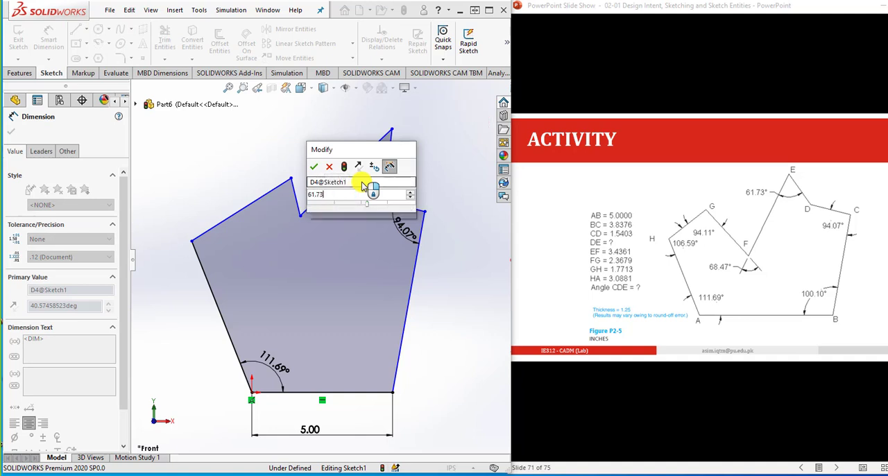
{"action": "key", "text": "Return"}
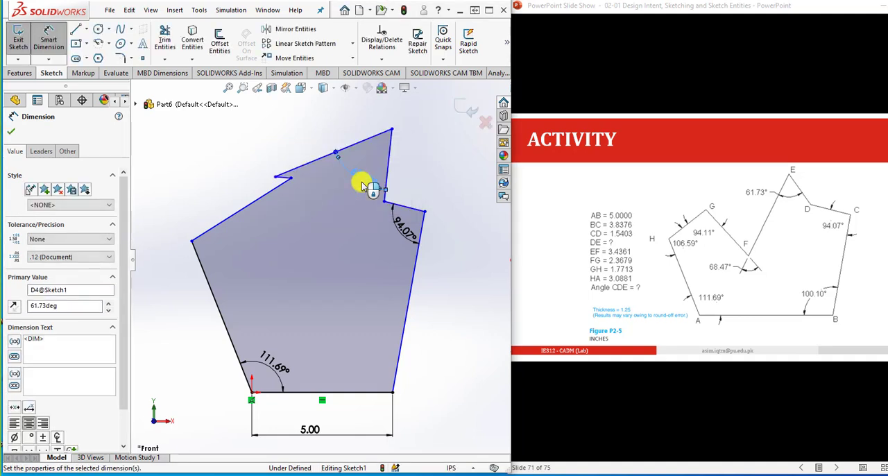
{"action": "left_click", "coordinate": [427, 178]}
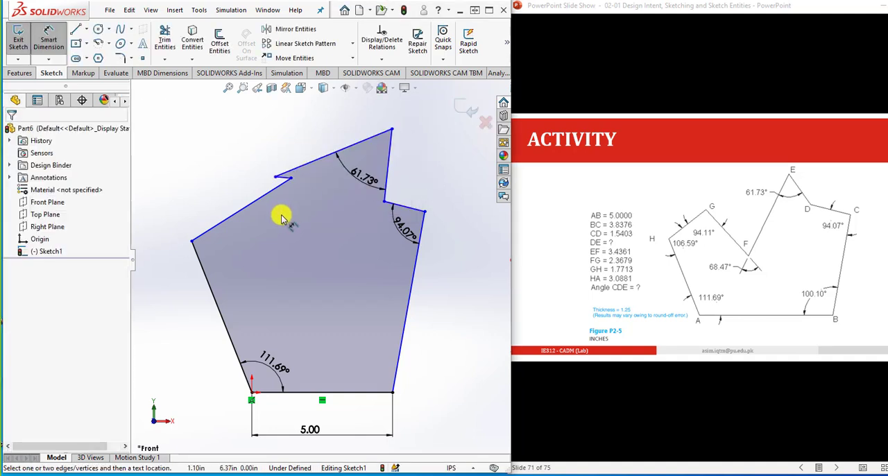
{"action": "left_click", "coordinate": [290, 179]}
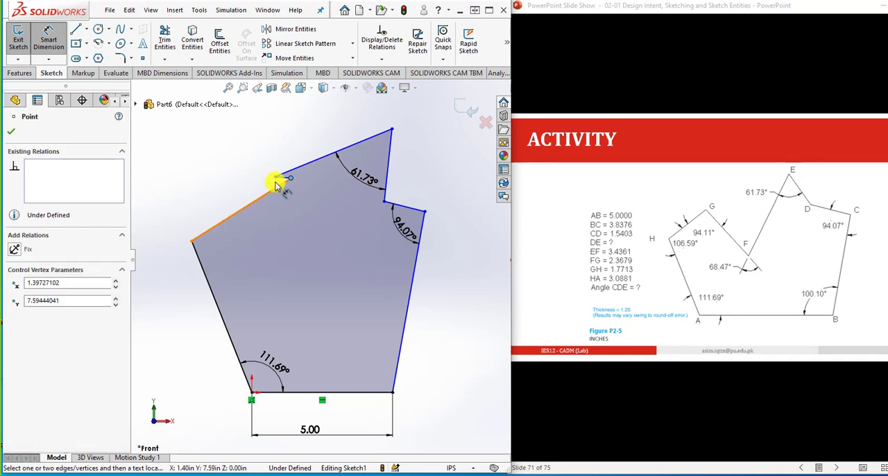
{"action": "left_click_drag", "start_coordinate": [275, 179], "coordinate": [288, 176]}
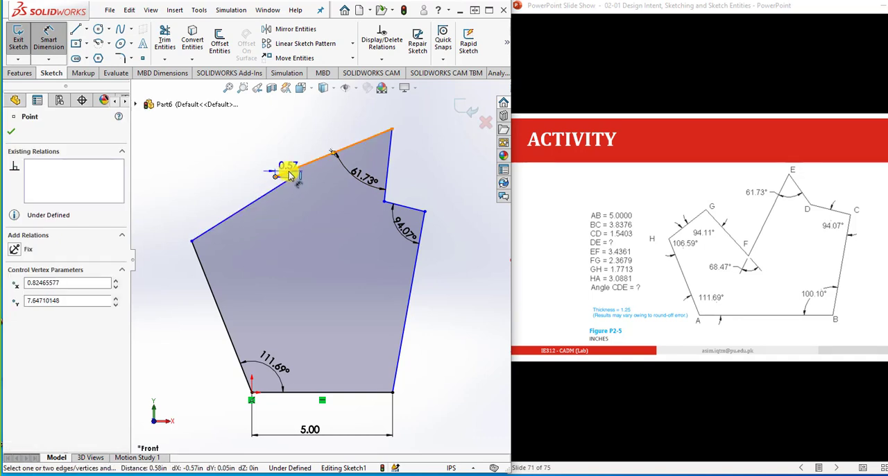
{"action": "key", "text": "Escape"}
{"action": "left_click", "coordinate": [291, 179]}
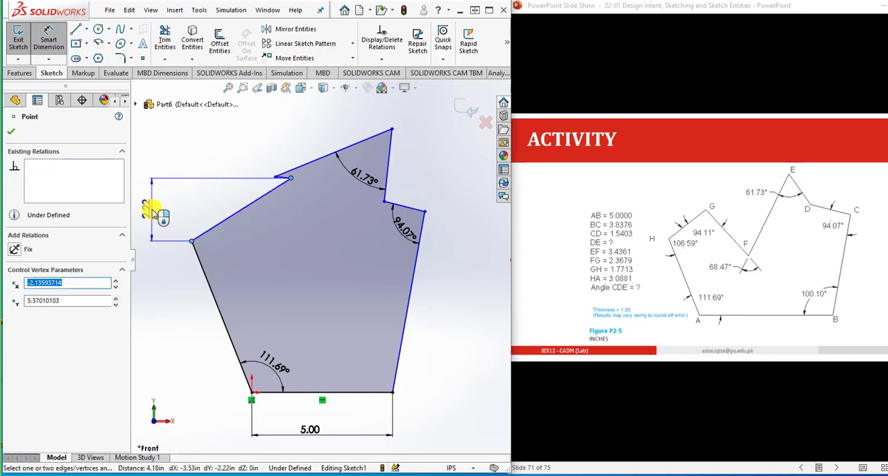
{"action": "left_click", "coordinate": [154, 204]}
- Move vertex H outward along line HA and vertex G down into the profile to try a new outline shape
{"action": "mouse_move", "coordinate": [197, 239]}
{"action": "left_mouse_down"}
{"action": "mouse_move", "coordinate": [164, 229]}
{"action": "mouse_move", "coordinate": [146, 192]}
{"action": "mouse_move", "coordinate": [139, 229]}
{"action": "left_mouse_up"}
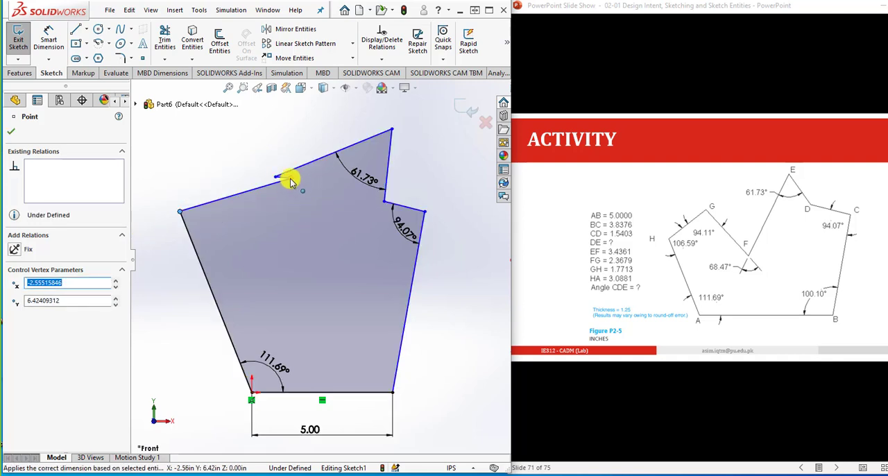
{"action": "left_click_drag", "start_coordinate": [276, 176], "coordinate": [296, 251]}
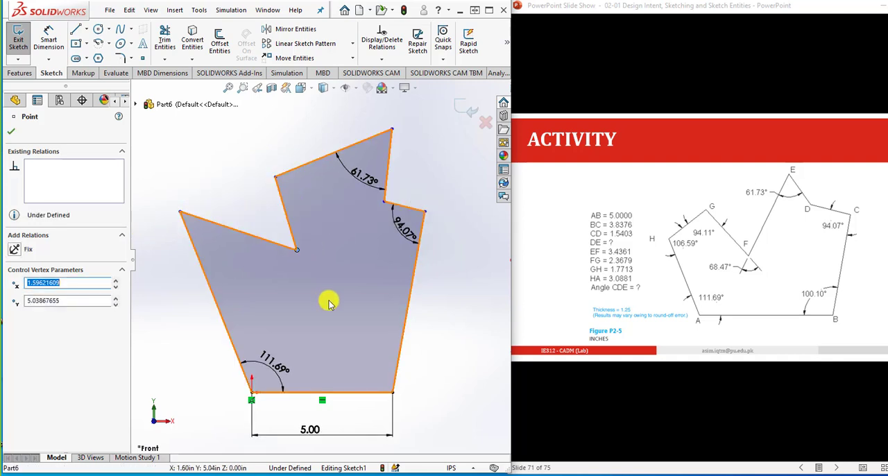
{"action": "scroll", "coordinate": [328, 303], "scroll_direction": "up", "scroll_amount": 2}
{"action": "scroll", "coordinate": [221, 265], "scroll_direction": "down", "scroll_amount": 2}
{"action": "left_click_drag", "start_coordinate": [231, 214], "coordinate": [229, 197]}
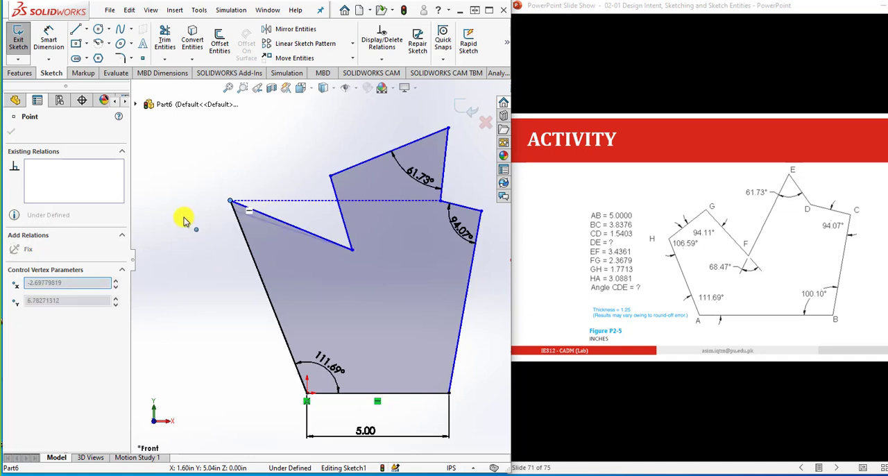
{"action": "left_click", "coordinate": [378, 259]}
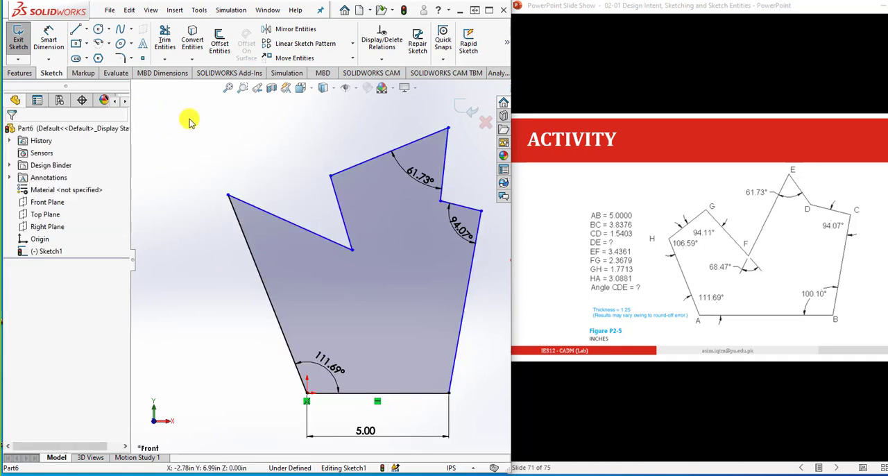
{"action": "left_click", "coordinate": [48, 40]}
{"action": "scroll", "coordinate": [231, 151], "scroll_direction": "down", "scroll_amount": 1}
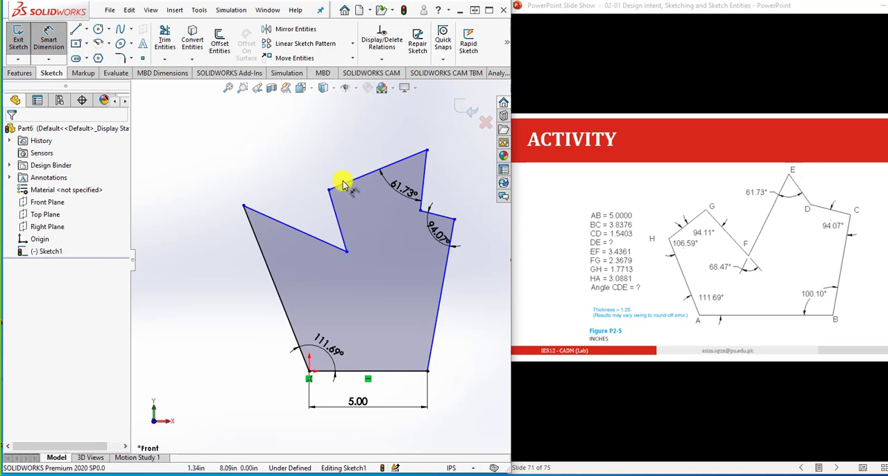
{"action": "left_click", "coordinate": [444, 217]}
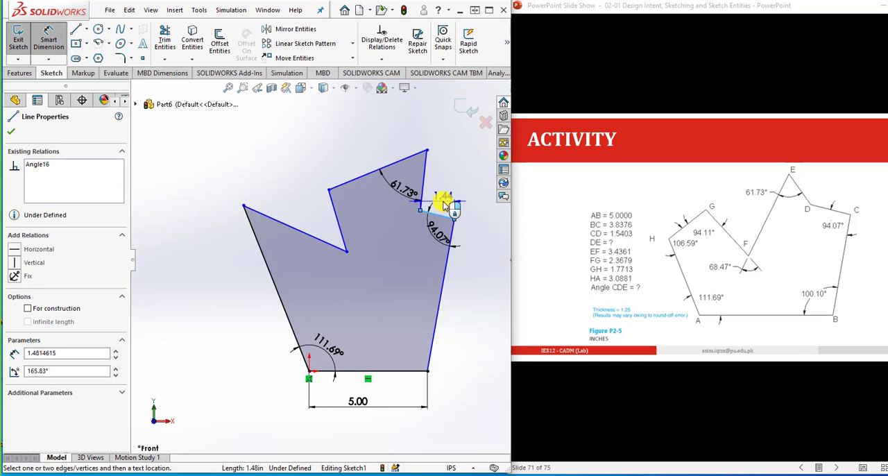
{"action": "key", "text": "Escape"}
{"action": "key", "text": "Escape"}
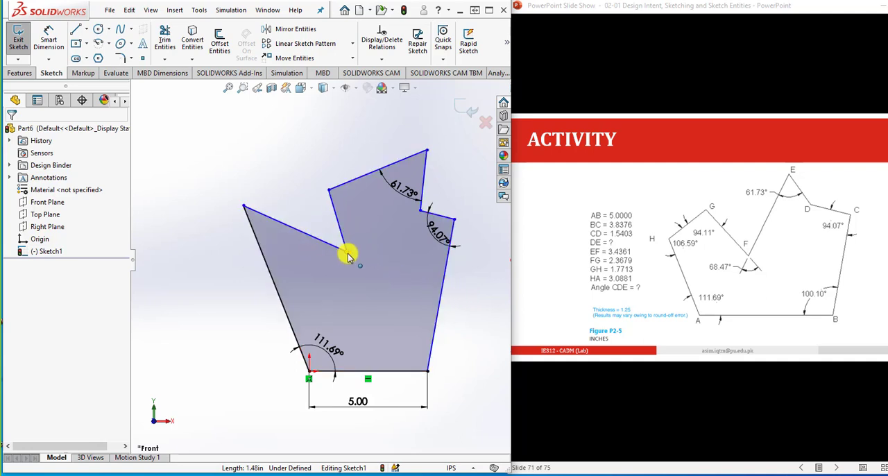
- Move vertex G up to about X -0.73, Y 10.52 in and vertex H to about X -3.34, Y 8.39 in
{"action": "mouse_move", "coordinate": [347, 253]}
{"action": "left_mouse_down"}
{"action": "mouse_move", "coordinate": [298, 194]}
{"action": "mouse_move", "coordinate": [292, 122]}
{"action": "left_mouse_up"}
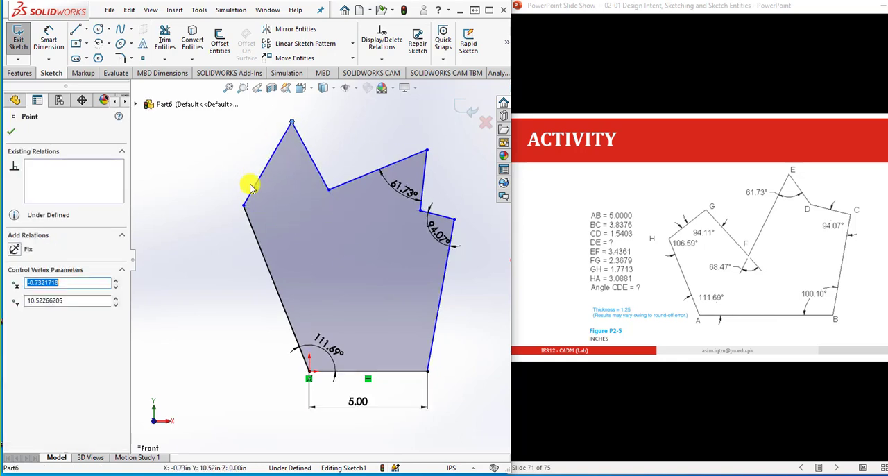
{"action": "mouse_move", "coordinate": [245, 208]}
{"action": "left_mouse_down"}
{"action": "mouse_move", "coordinate": [216, 174]}
{"action": "mouse_move", "coordinate": [231, 172]}
{"action": "left_mouse_up"}
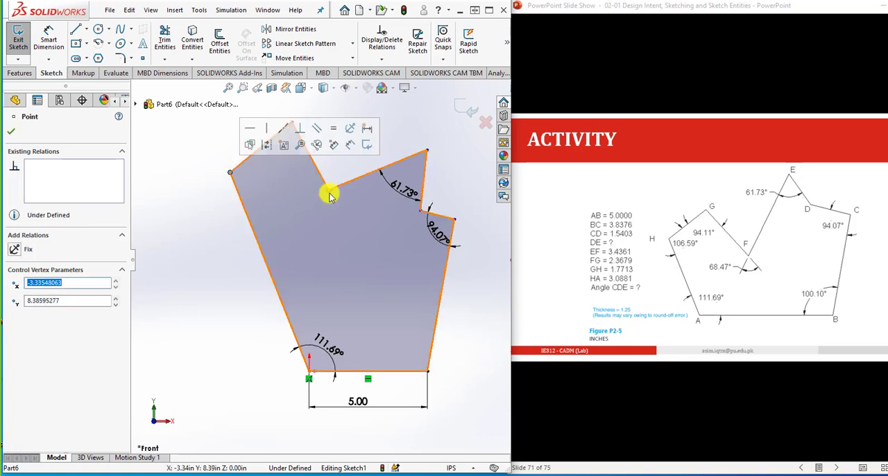
{"action": "left_click", "coordinate": [460, 293]}
{"action": "scroll", "coordinate": [460, 294], "scroll_direction": "up", "scroll_amount": 3}
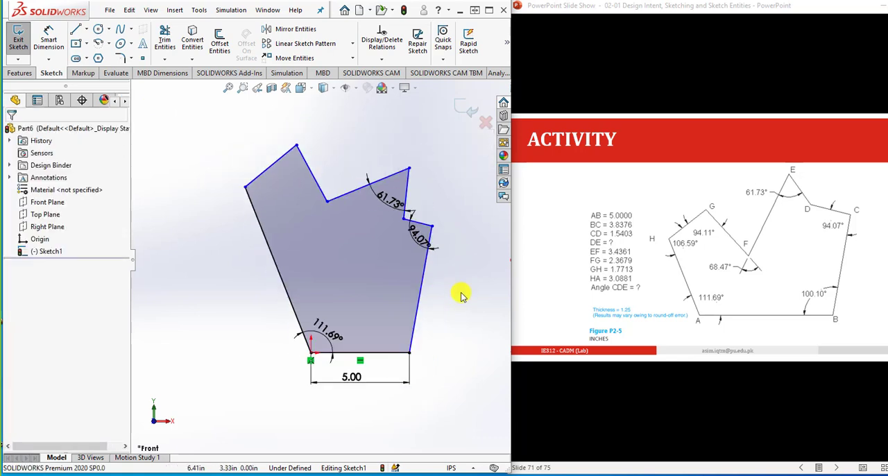
{"action": "scroll", "coordinate": [400, 206], "scroll_direction": "down", "scroll_amount": 2}
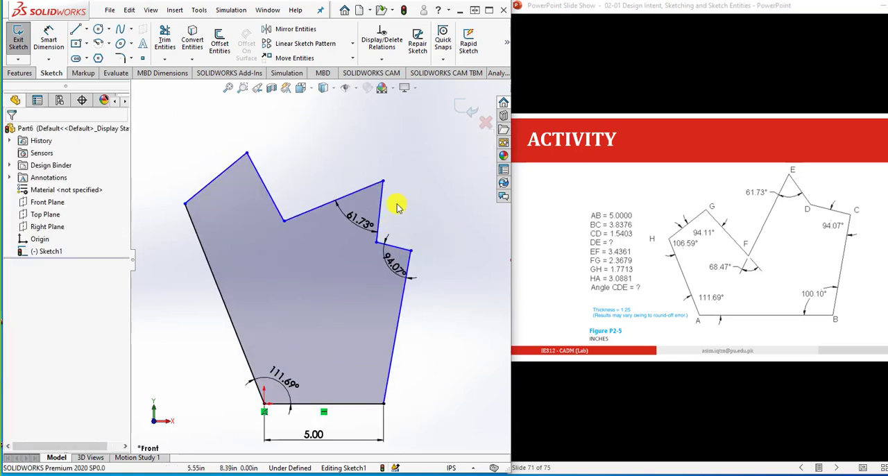
- Dimension the length of line BC as 3.8376 in
{"action": "left_click", "coordinate": [48, 38]}
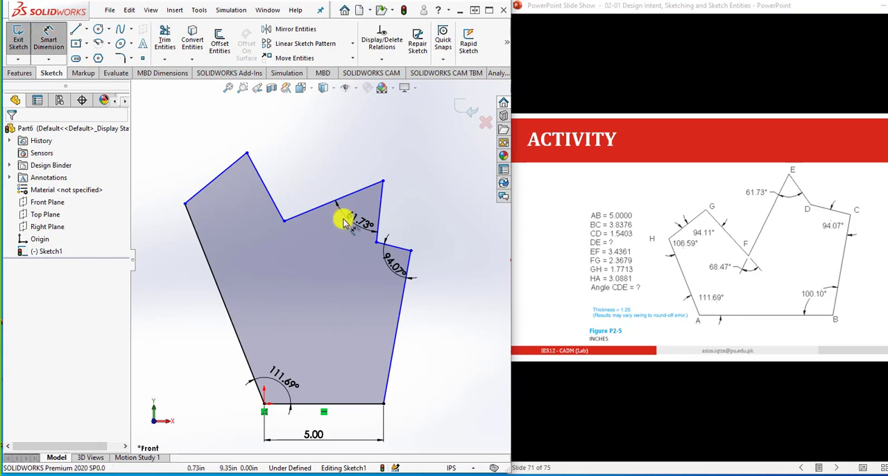
{"action": "left_click", "coordinate": [400, 335]}
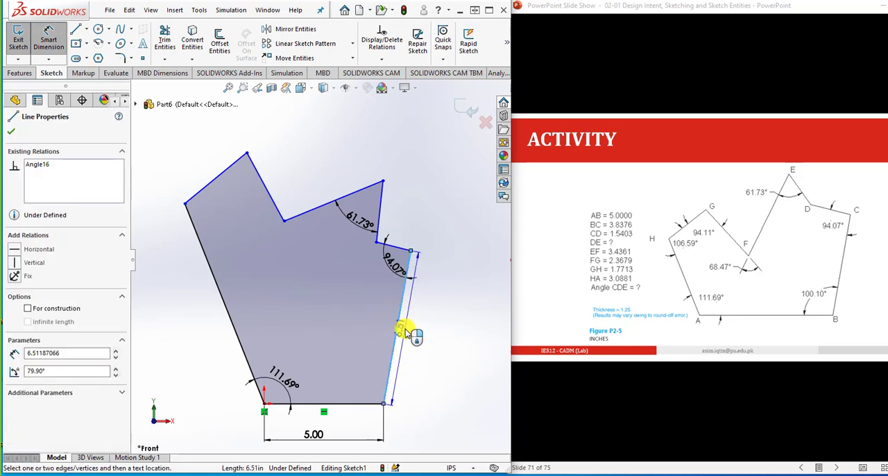
{"action": "left_click", "coordinate": [407, 333]}
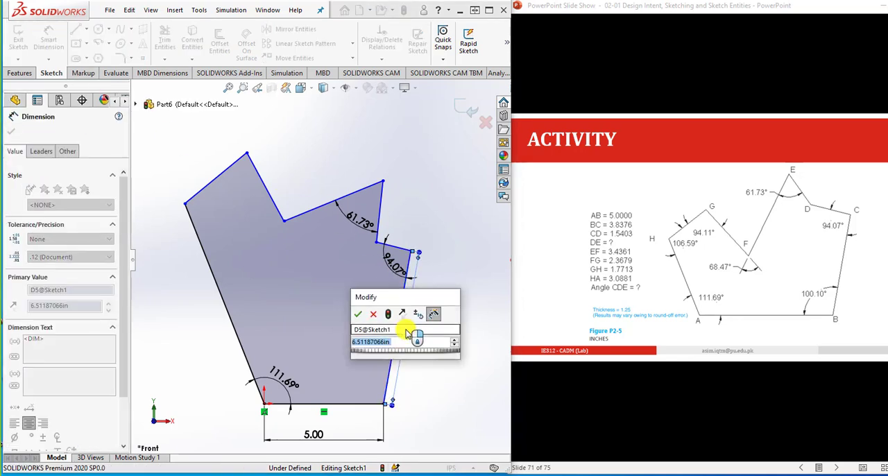
{"action": "type", "text": "3."}
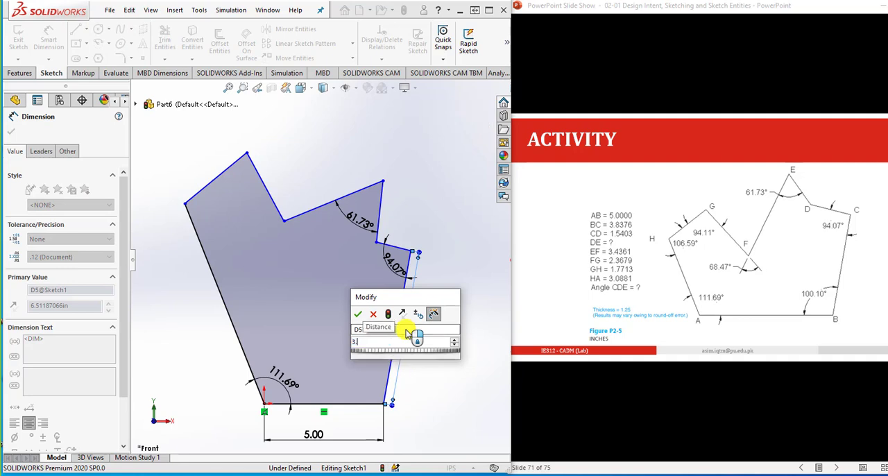
{"action": "type", "text": "83"}
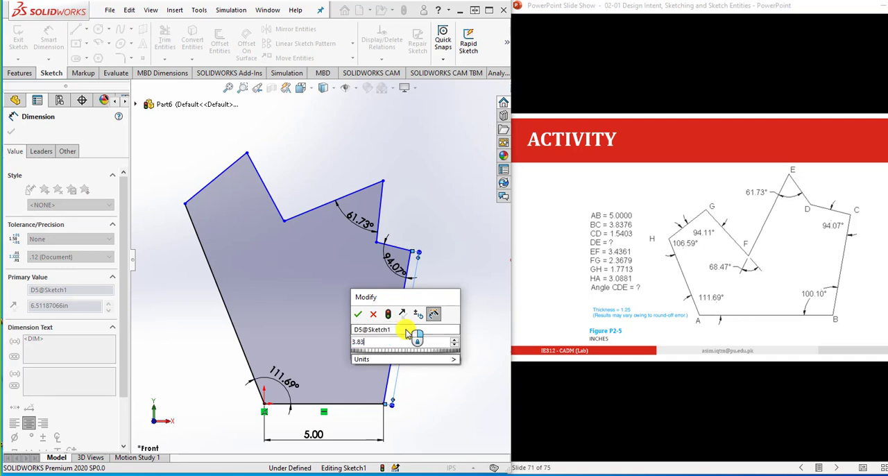
{"action": "type", "text": "76"}
{"action": "key", "text": "Return"}
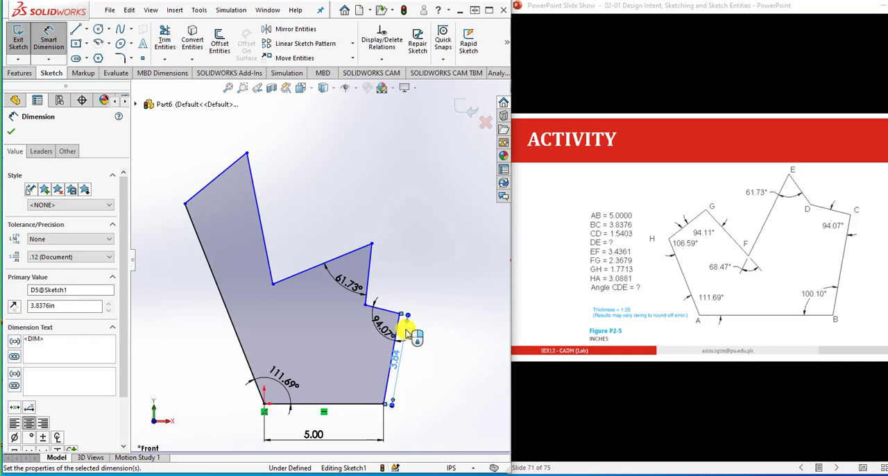
- Dimension the length of line CD as 1.5403 in
{"action": "left_click", "coordinate": [437, 373]}
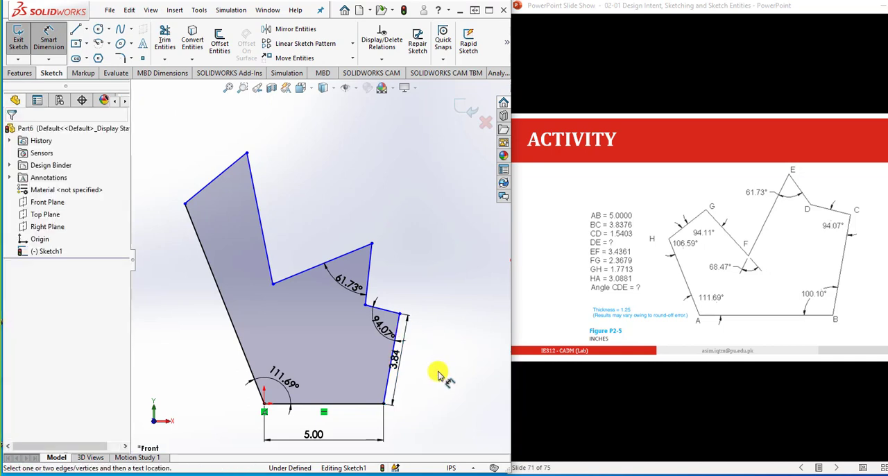
{"action": "left_click", "coordinate": [390, 312]}
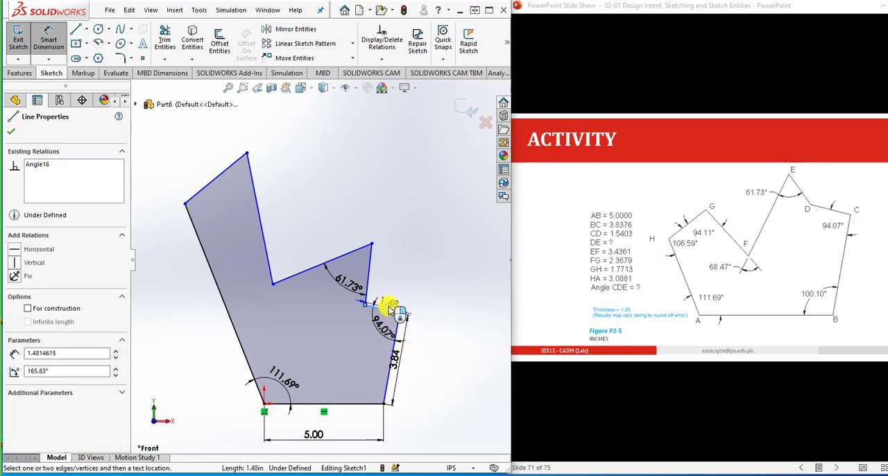
{"action": "left_click", "coordinate": [390, 311]}
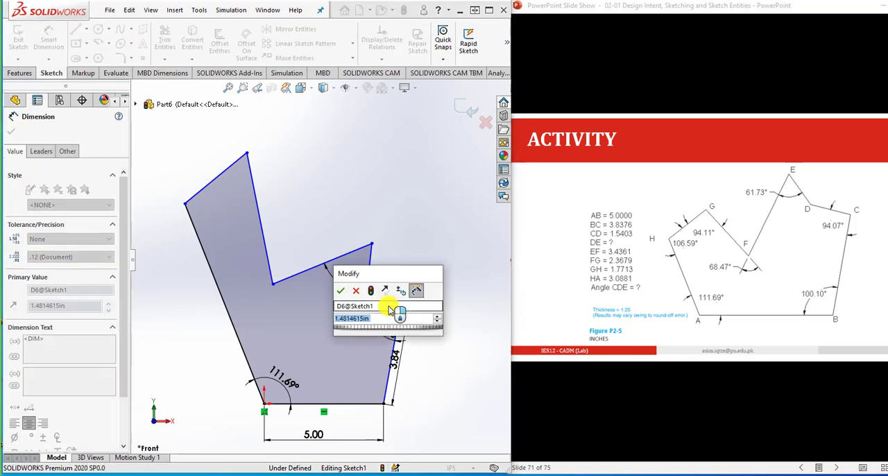
{"action": "type", "text": "1.5403"}
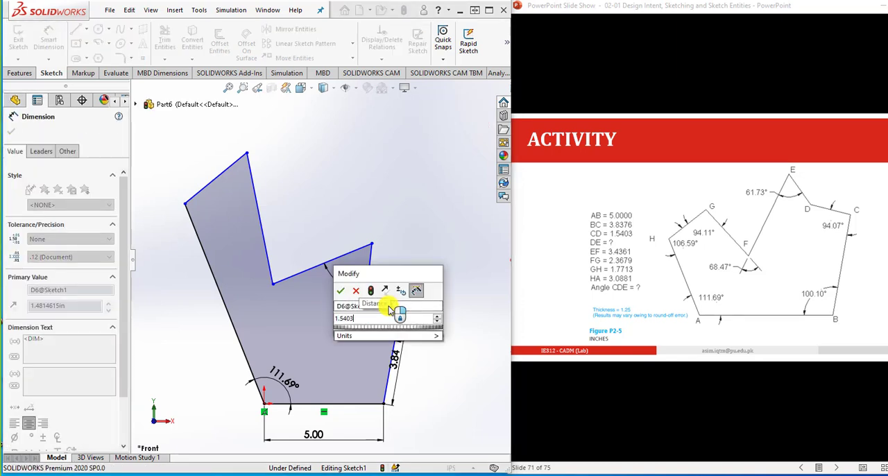
{"action": "key", "text": "Return"}
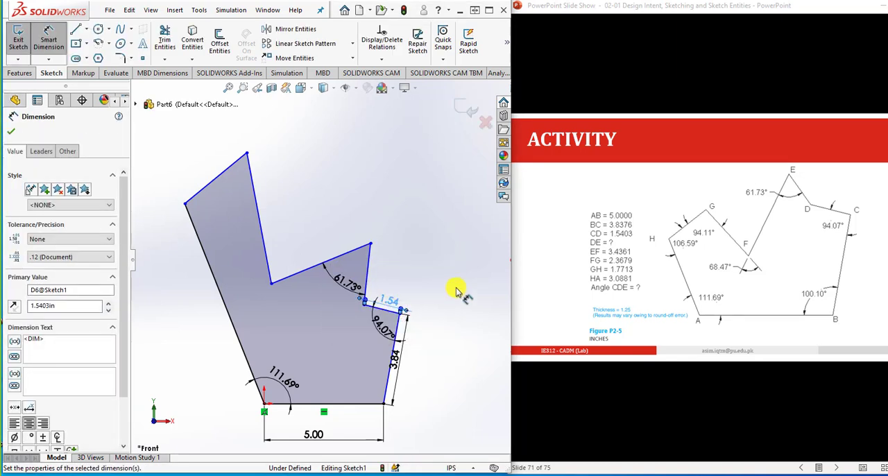
{"action": "left_click", "coordinate": [466, 285]}
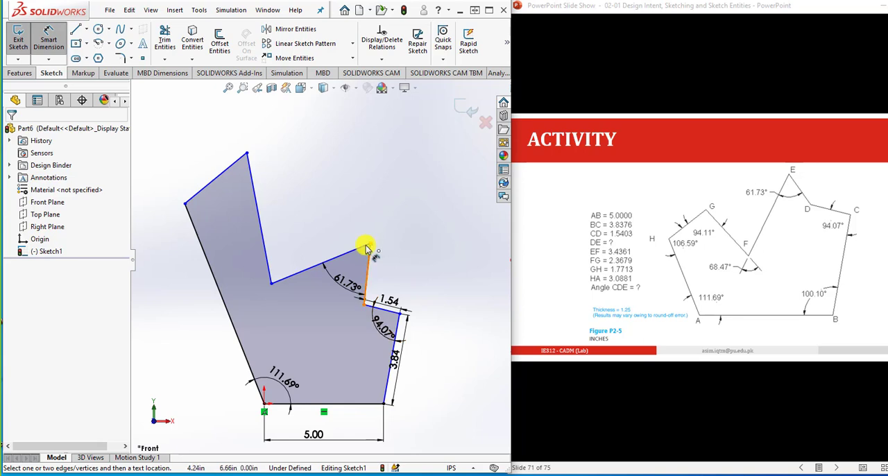
- Dimension the length of line EF as 3.4361 in
{"action": "left_click", "coordinate": [347, 255]}
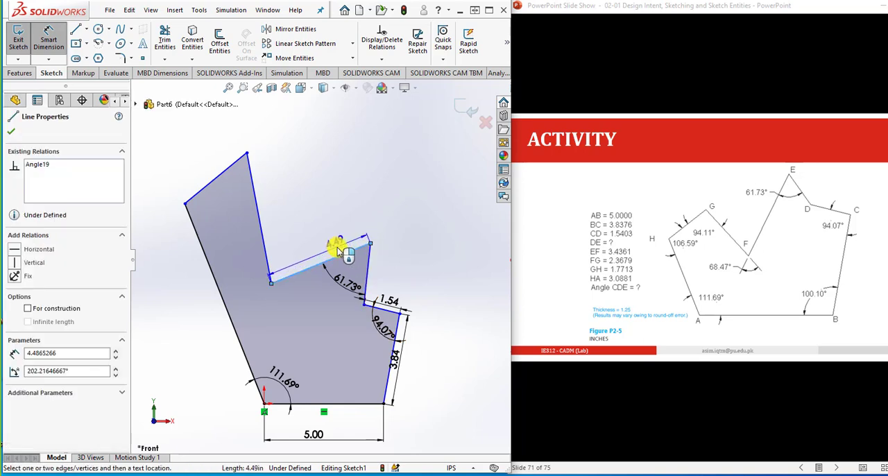
{"action": "left_click", "coordinate": [339, 249]}
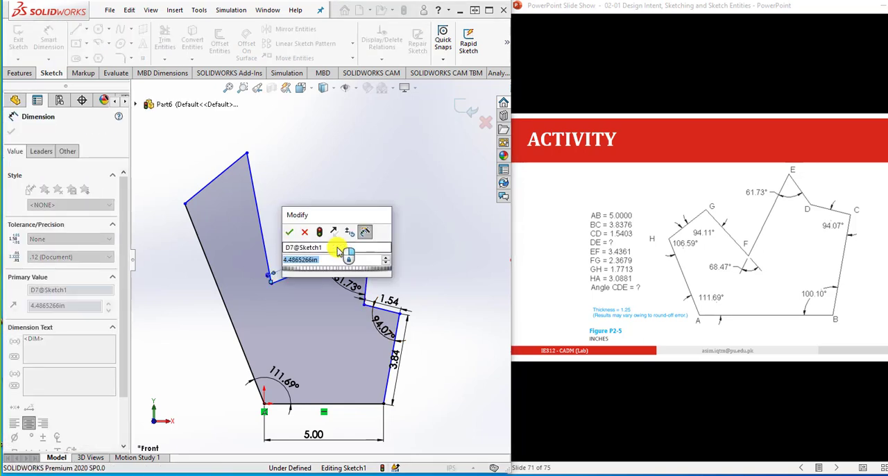
{"action": "type", "text": "3.4361"}
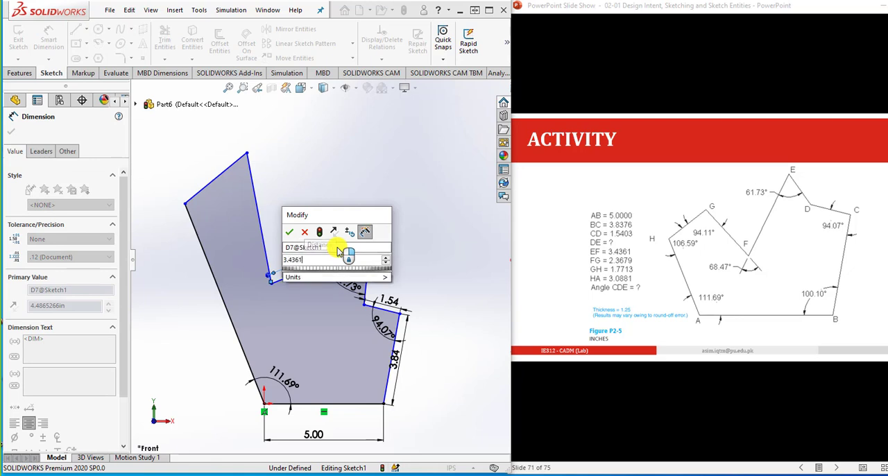
{"action": "key", "text": "Return"}
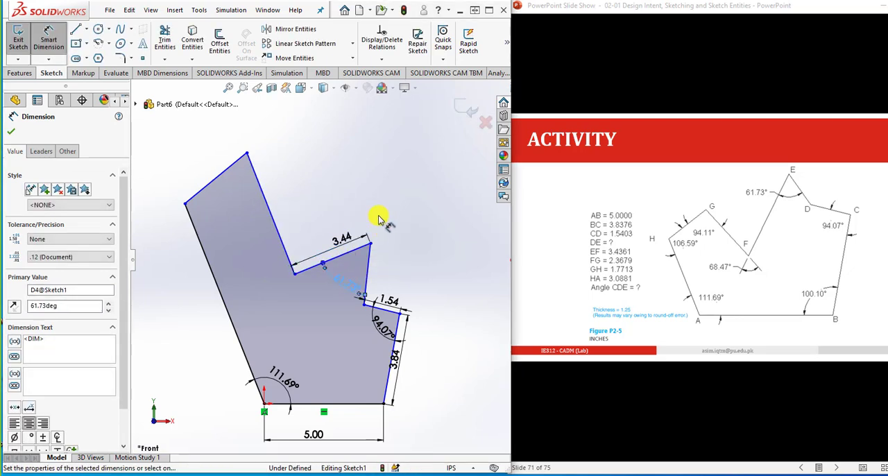
- Dimension the length of line FG as 2.3679 in
{"action": "left_click", "coordinate": [286, 225]}
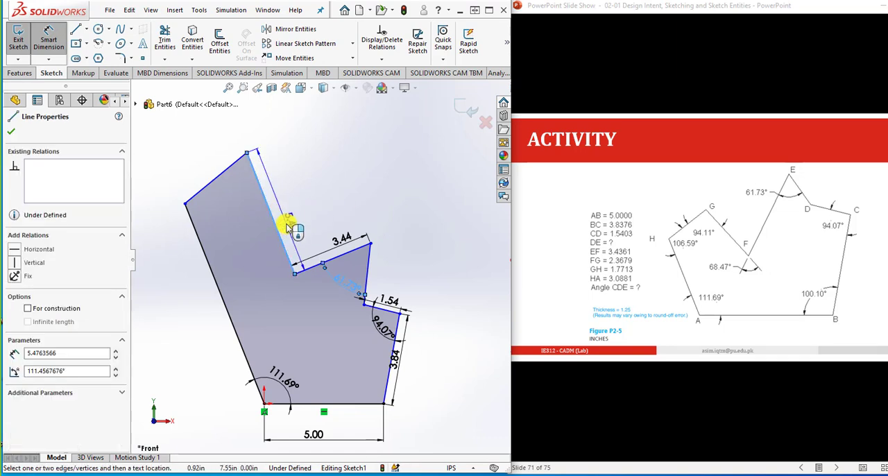
{"action": "left_click", "coordinate": [290, 227]}
{"action": "type", "text": "2"}
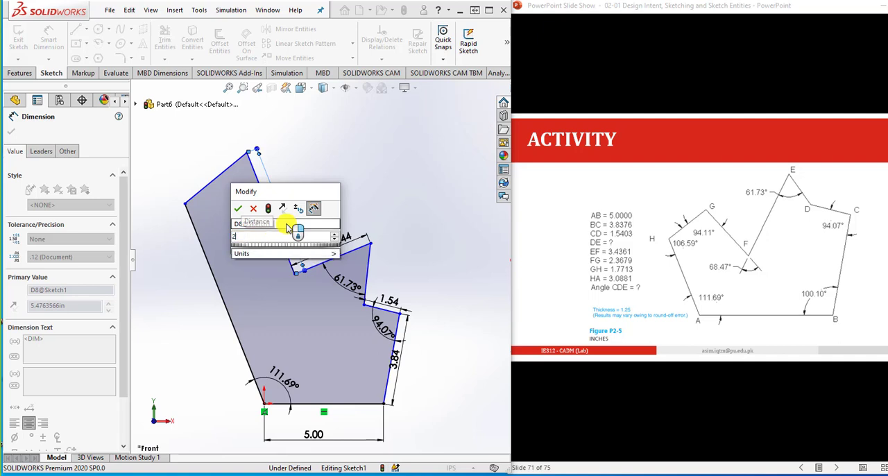
{"action": "type", "text": ".36"}
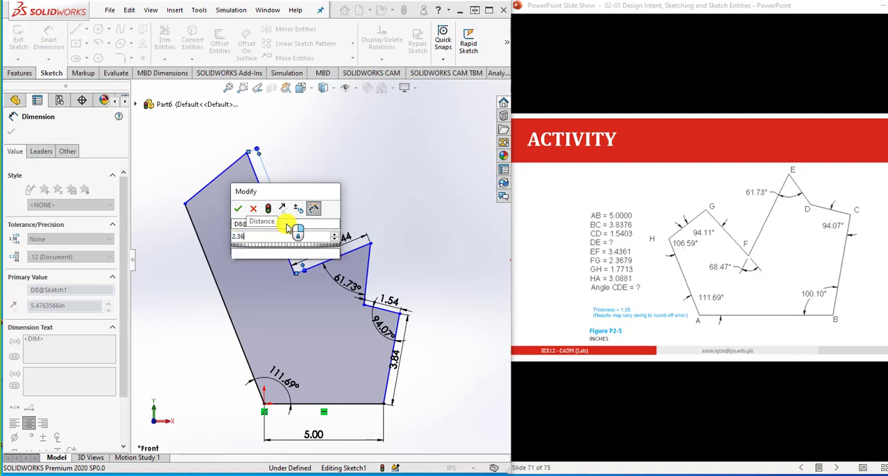
{"action": "type", "text": "79"}
{"action": "key", "text": "Return"}
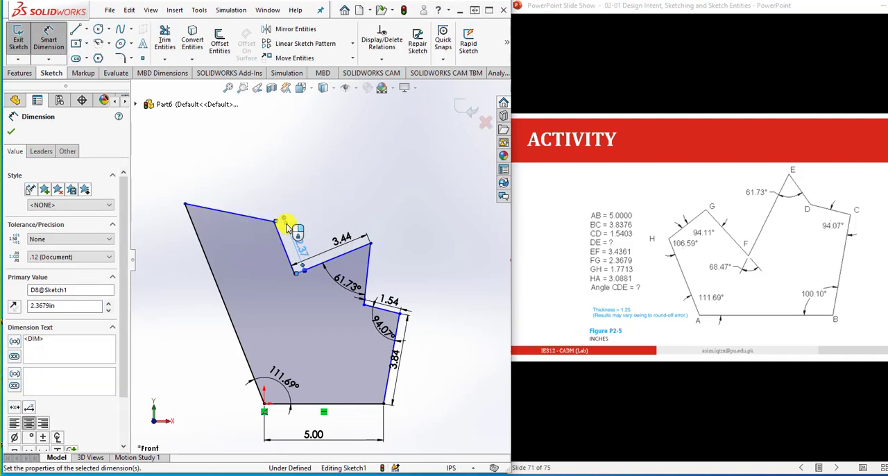
{"action": "left_click", "coordinate": [344, 201]}
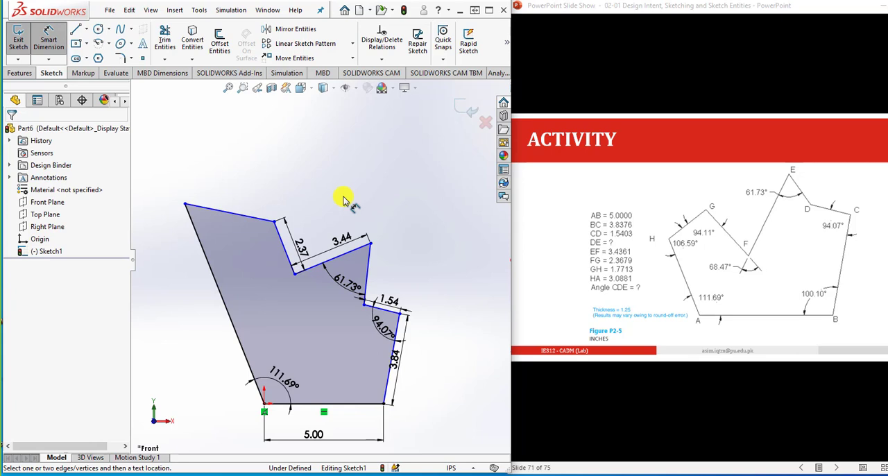
- Dimension the length of line GH, aligned with the line, as 1.7713 in
{"action": "left_click", "coordinate": [242, 217]}
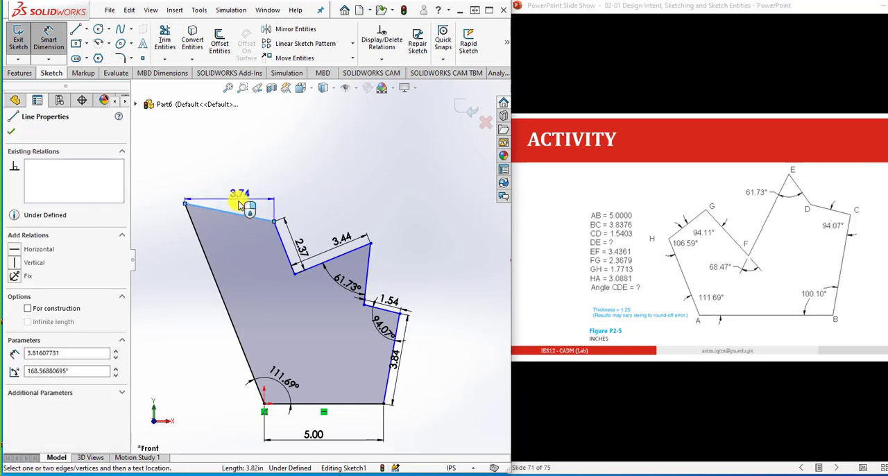
{"action": "left_click", "coordinate": [235, 203]}
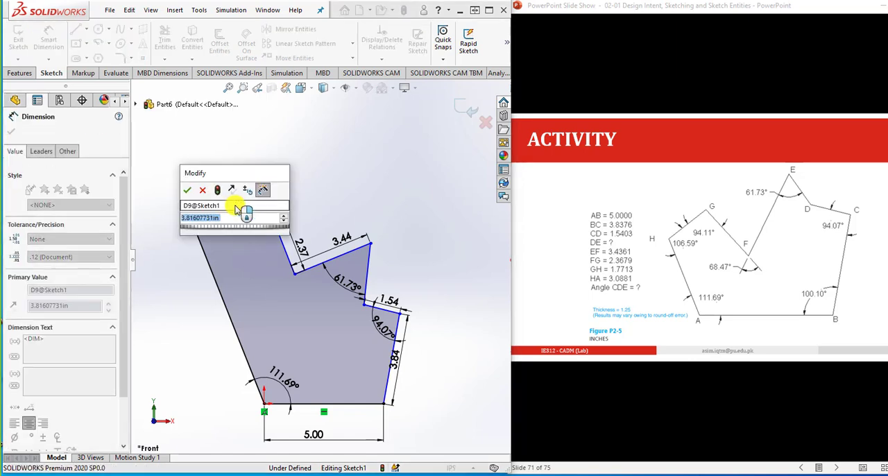
{"action": "type", "text": "1.7"}
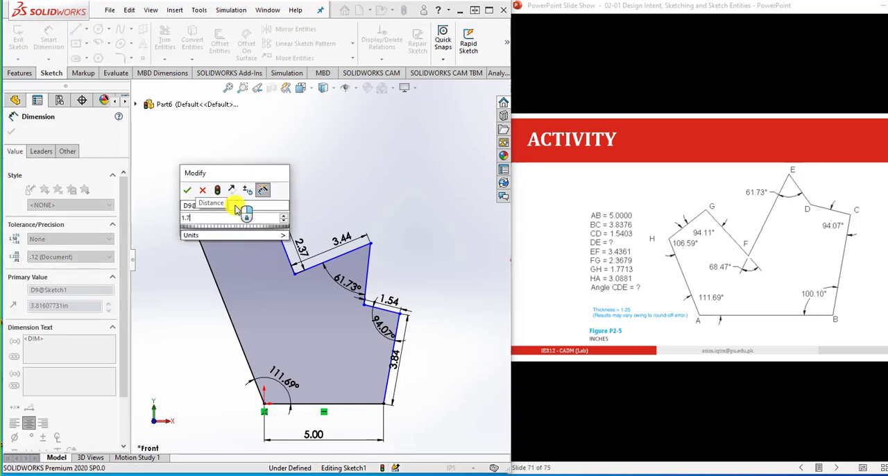
{"action": "type", "text": "713"}
{"action": "key", "text": "Return"}
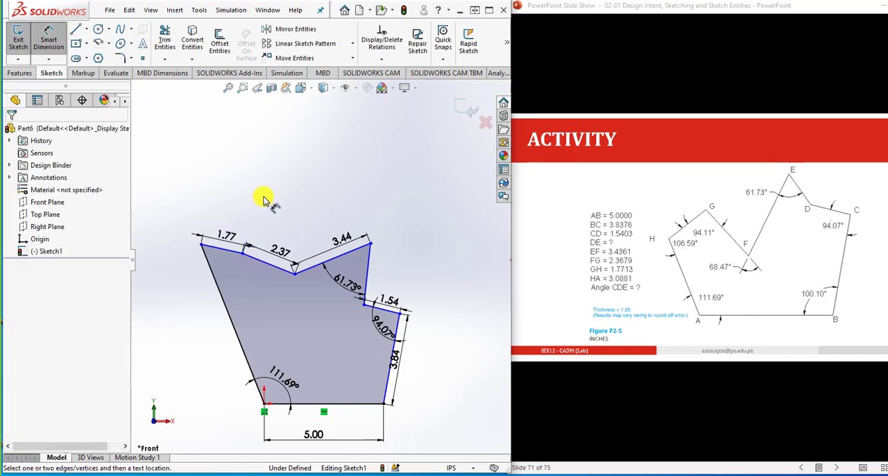
- Dimension the length of line HA as 3.0881 in, placing the dimension outside the profile
{"action": "left_click", "coordinate": [227, 307]}
{"action": "left_click", "coordinate": [211, 325]}
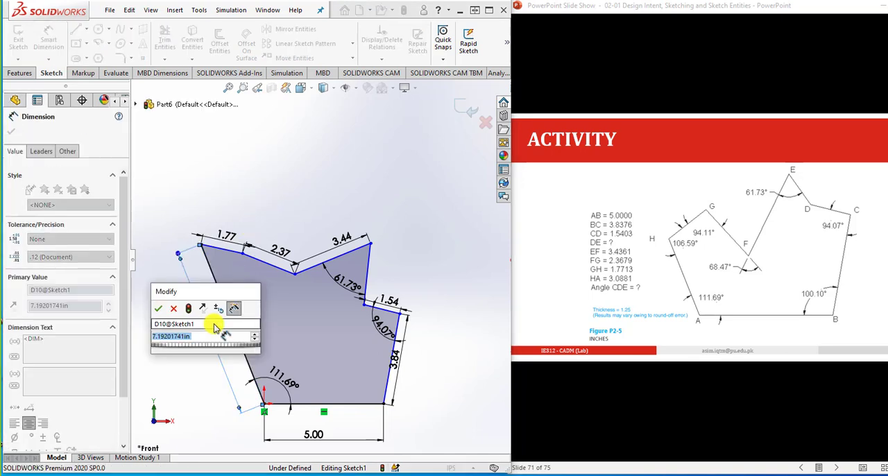
{"action": "type", "text": "3.08"}
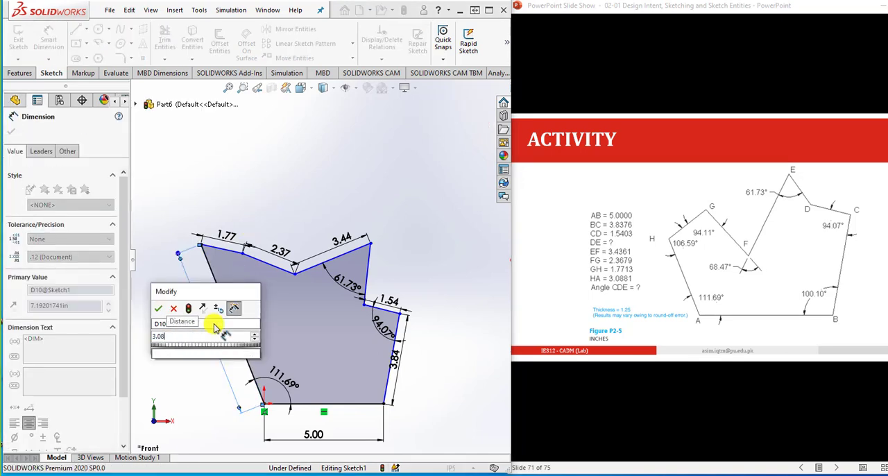
{"action": "type", "text": "81"}
{"action": "key", "text": "Return"}
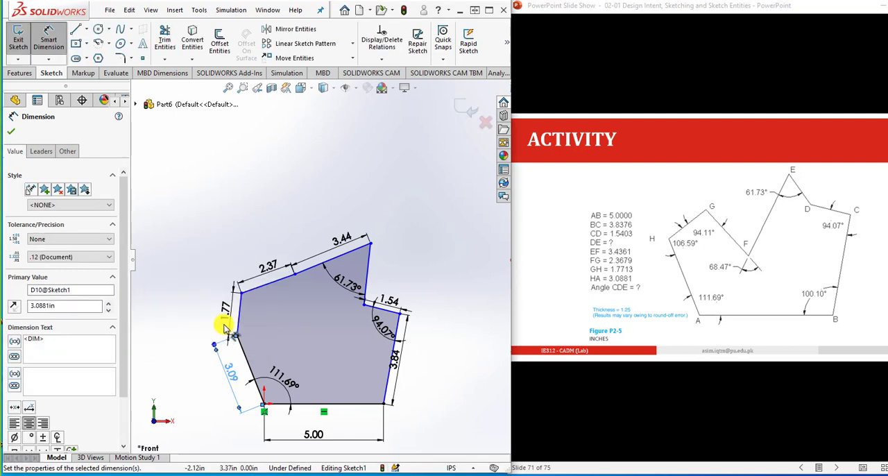
{"action": "left_click", "coordinate": [426, 391]}
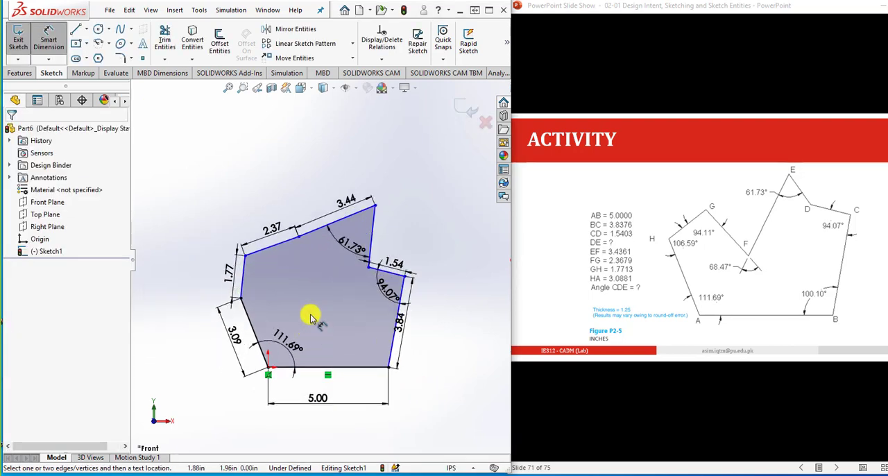
- Dimension the interior angle at H between lines HA and GH as 106.59°
{"action": "left_click", "coordinate": [299, 237]}
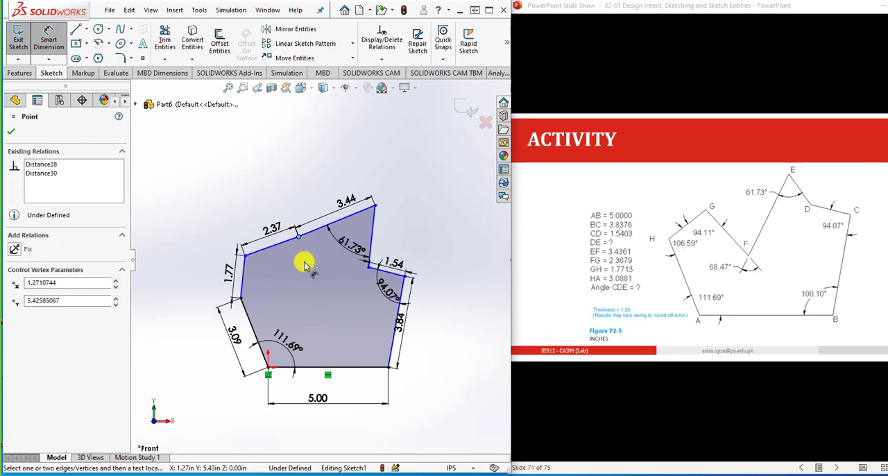
{"action": "left_click", "coordinate": [305, 266]}
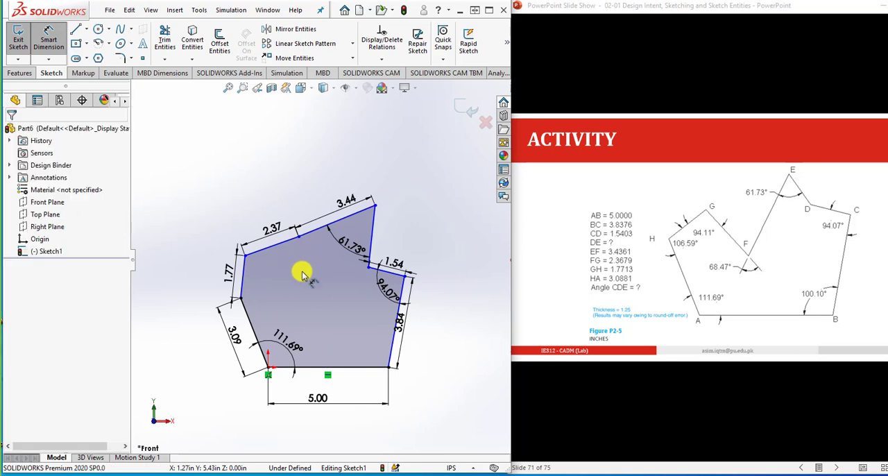
{"action": "left_click", "coordinate": [248, 314]}
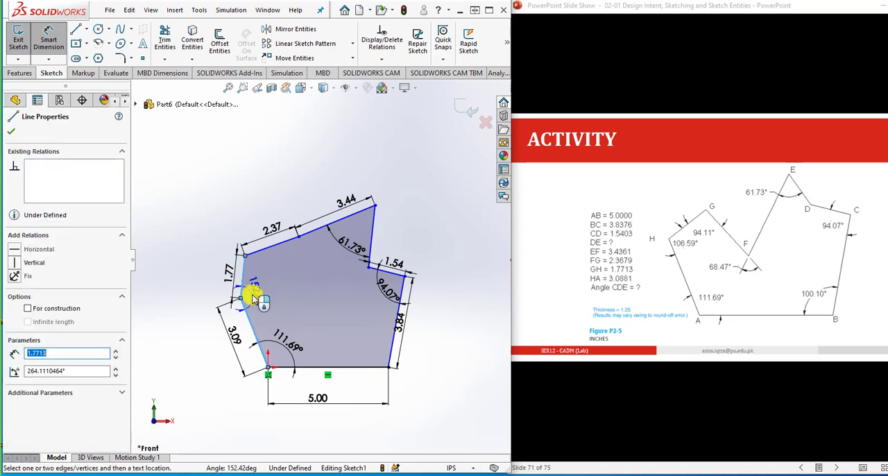
{"action": "left_click", "coordinate": [254, 299]}
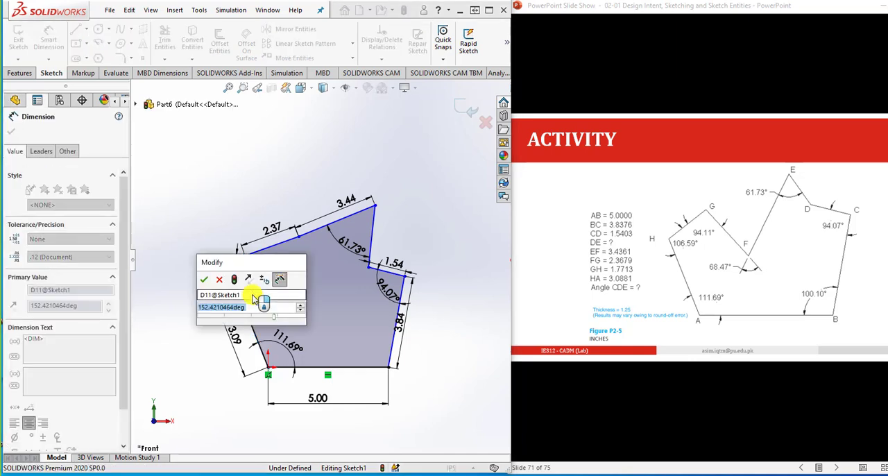
{"action": "type", "text": "106.59"}
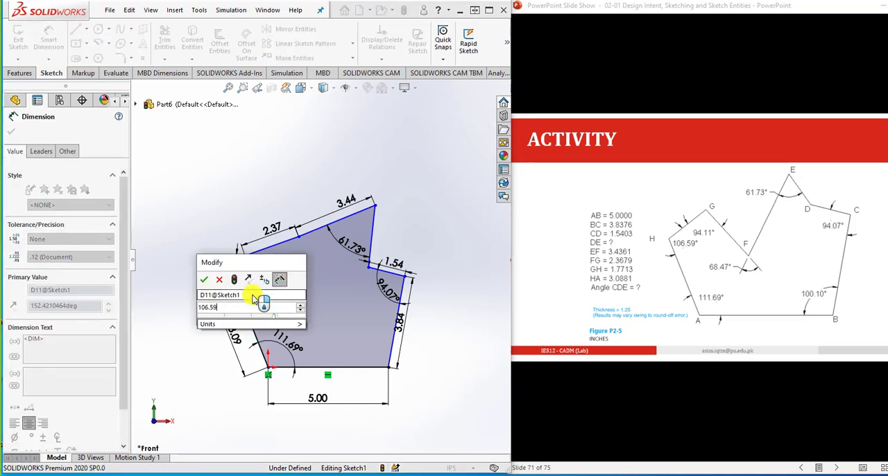
{"action": "key", "text": "Return"}
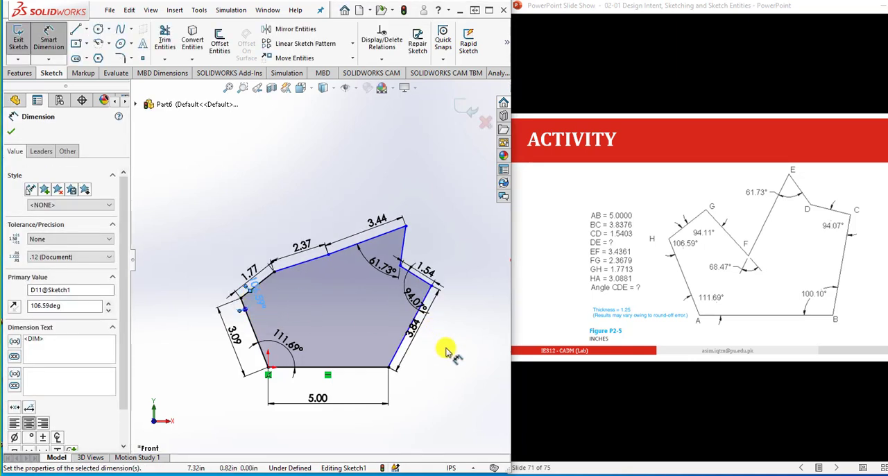
{"action": "left_click", "coordinate": [449, 351]}
- Dimension the interior angle at G between lines GH and FG as 94.11°
{"action": "scroll", "coordinate": [285, 274], "scroll_direction": "up", "scroll_amount": 3}
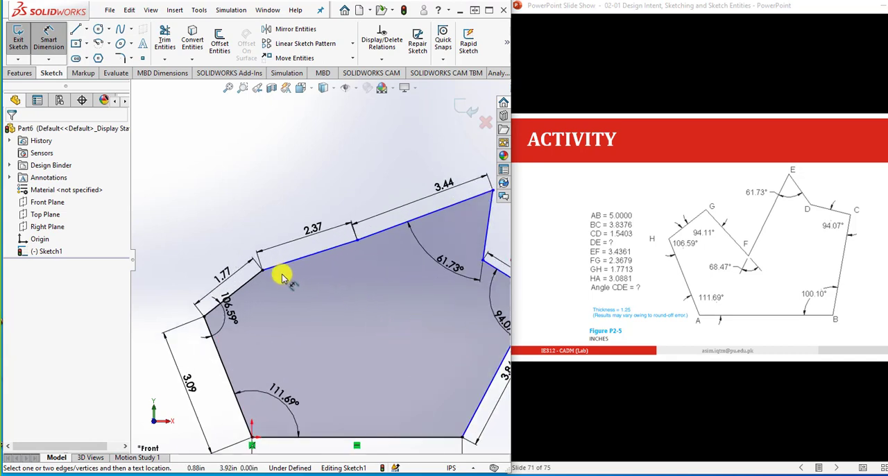
{"action": "left_click", "coordinate": [260, 272]}
{"action": "left_click", "coordinate": [275, 272]}
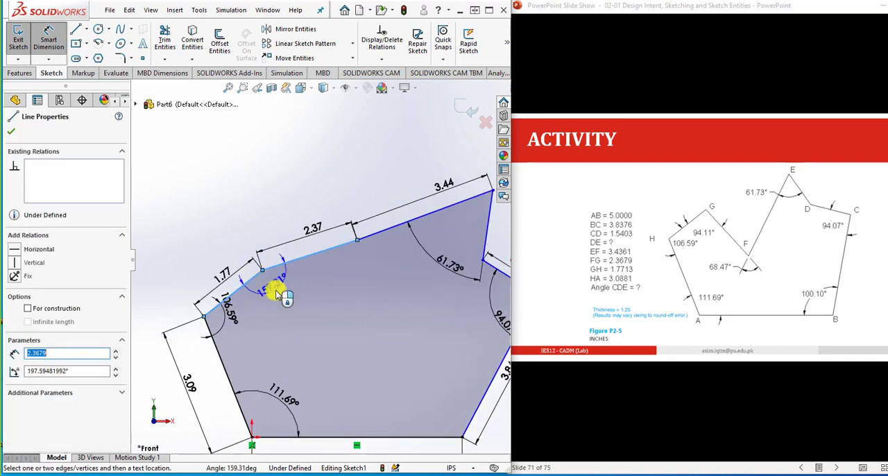
{"action": "left_click", "coordinate": [277, 294]}
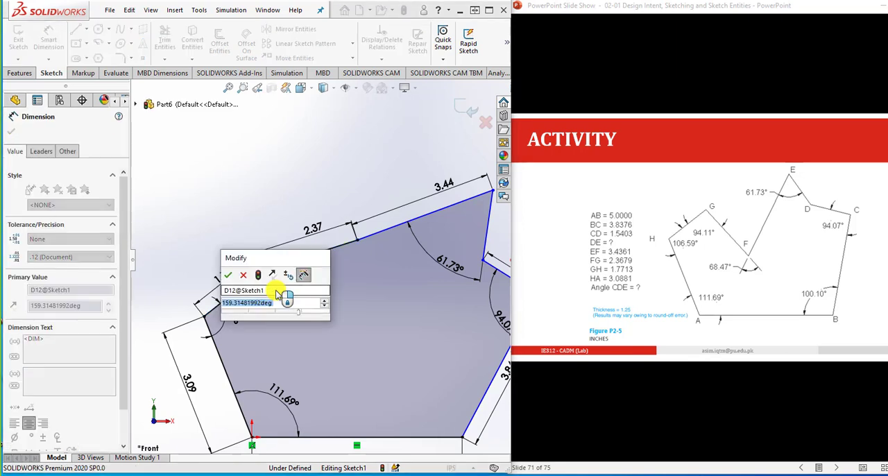
{"action": "type", "text": "94"}
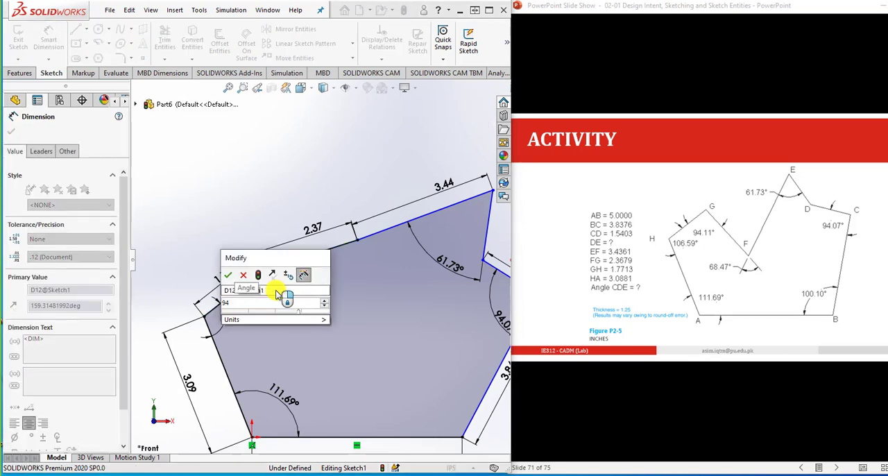
{"action": "type", "text": ".11"}
{"action": "key", "text": "Return"}
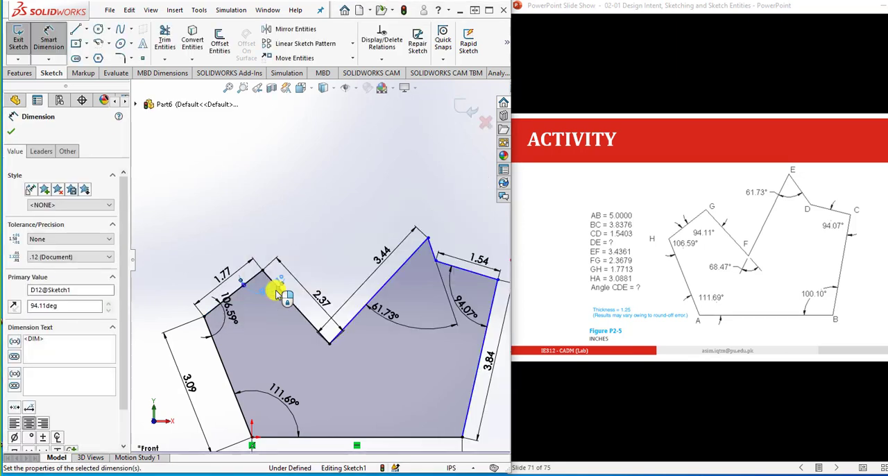
{"action": "left_click", "coordinate": [330, 233]}
{"action": "scroll", "coordinate": [327, 245], "scroll_direction": "up", "scroll_amount": 2}
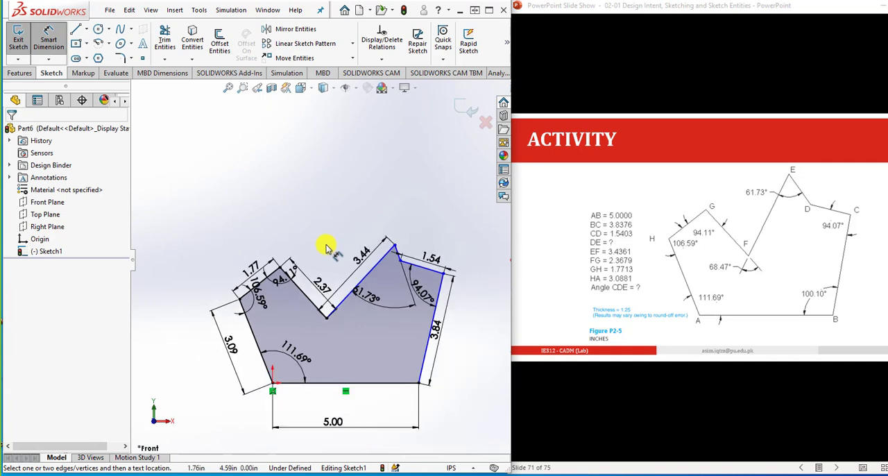
- Try to dimension the angle at F between lines FG and EF as 68.47°, and undo the attempt
{"action": "scroll", "coordinate": [381, 328], "scroll_direction": "down", "scroll_amount": 1}
{"action": "scroll", "coordinate": [345, 316], "scroll_direction": "down", "scroll_amount": 1}
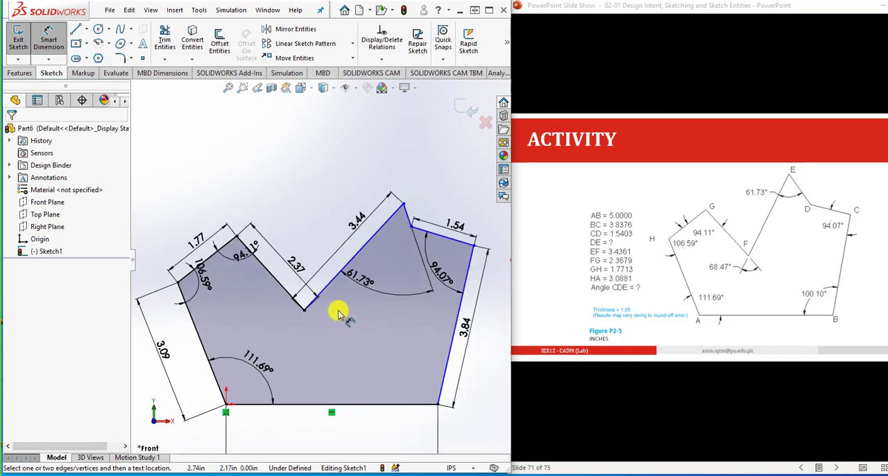
{"action": "left_click", "coordinate": [292, 291]}
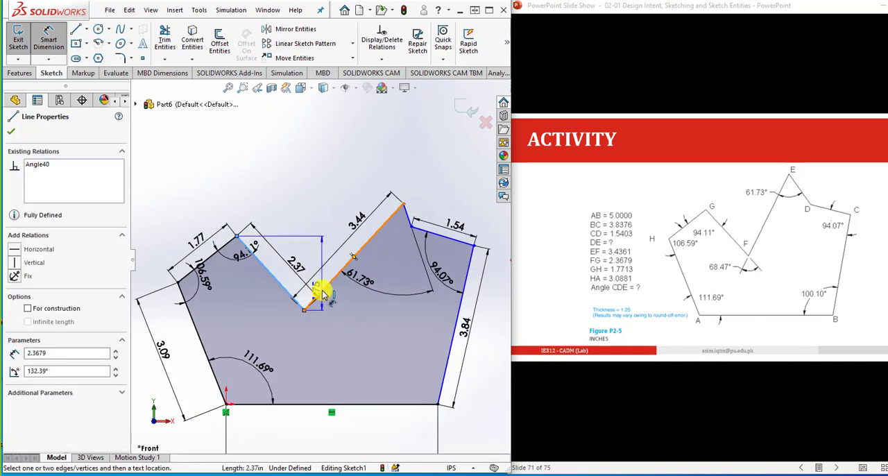
{"action": "left_click", "coordinate": [315, 294]}
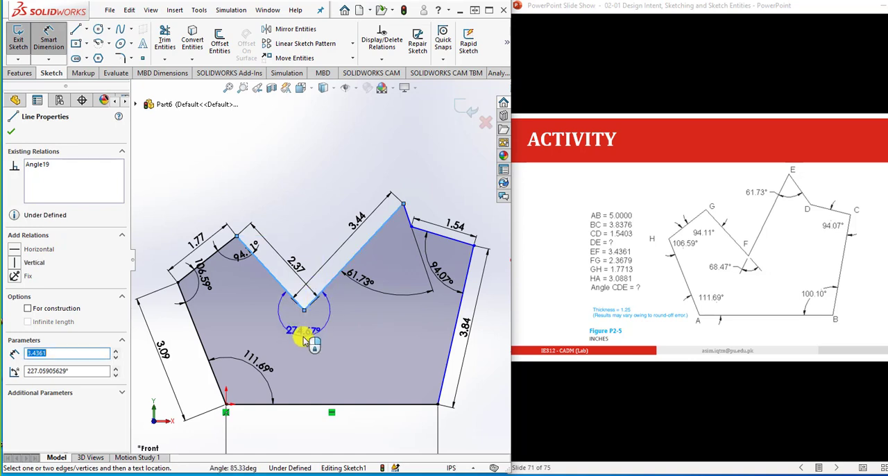
{"action": "left_click", "coordinate": [303, 340]}
{"action": "type", "text": "68"}
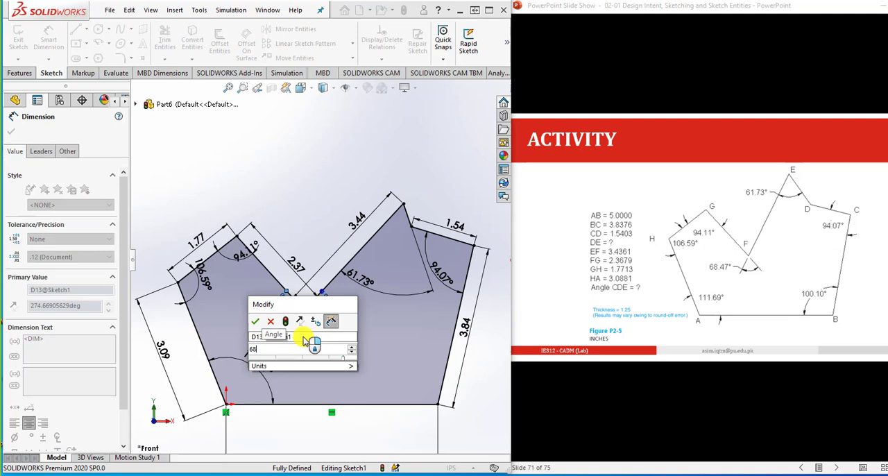
{"action": "type", "text": ".47"}
{"action": "key", "text": "Return"}
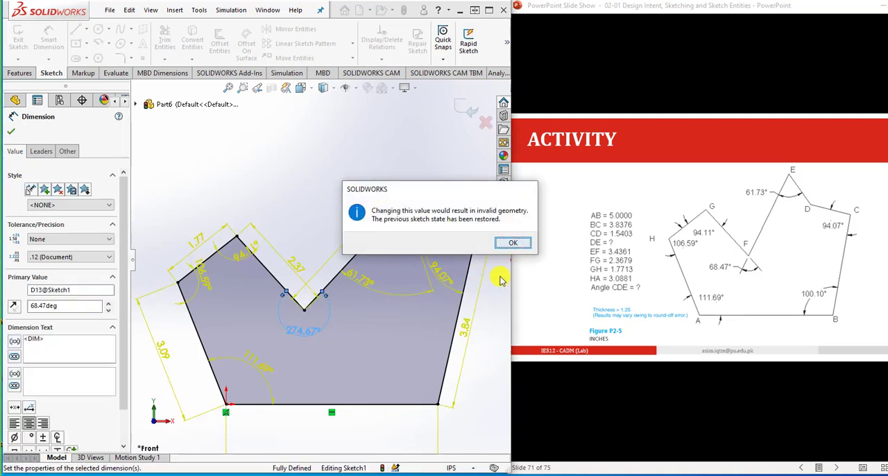
{"action": "left_click", "coordinate": [513, 244]}
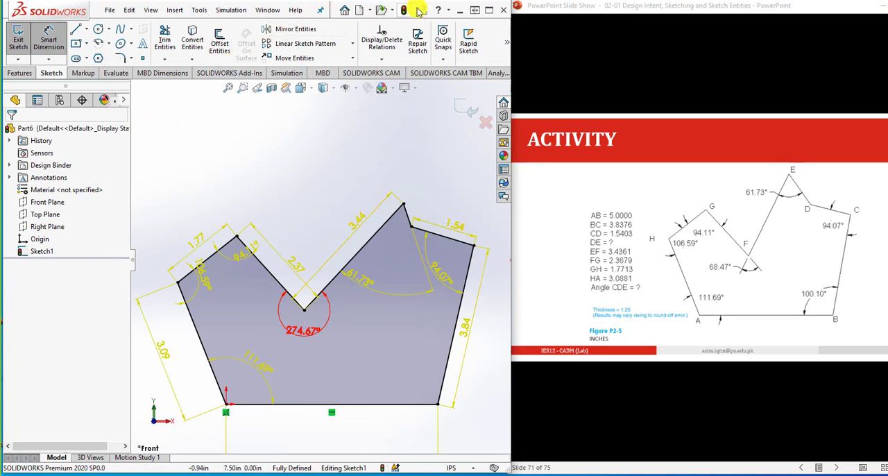
{"action": "key", "text": "ctrl+z"}
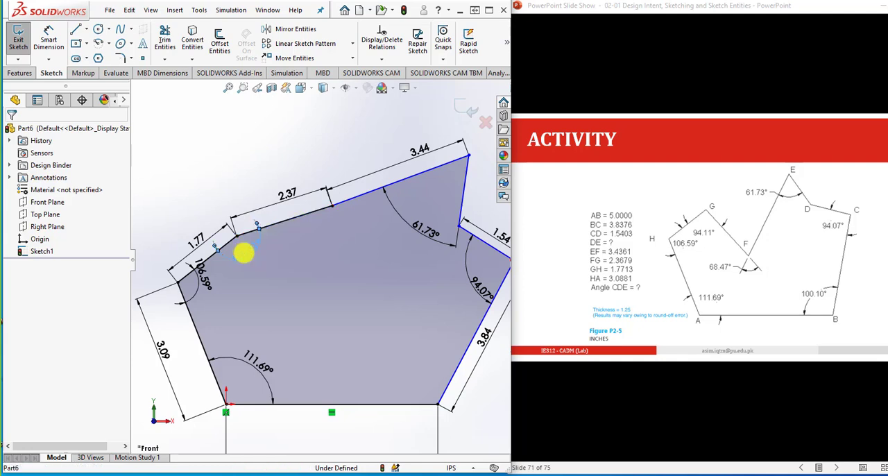
- Set the interior angle at G between lines GH and FG to 94.11°
{"action": "left_click", "coordinate": [244, 253]}
{"action": "left_click", "coordinate": [247, 267]}
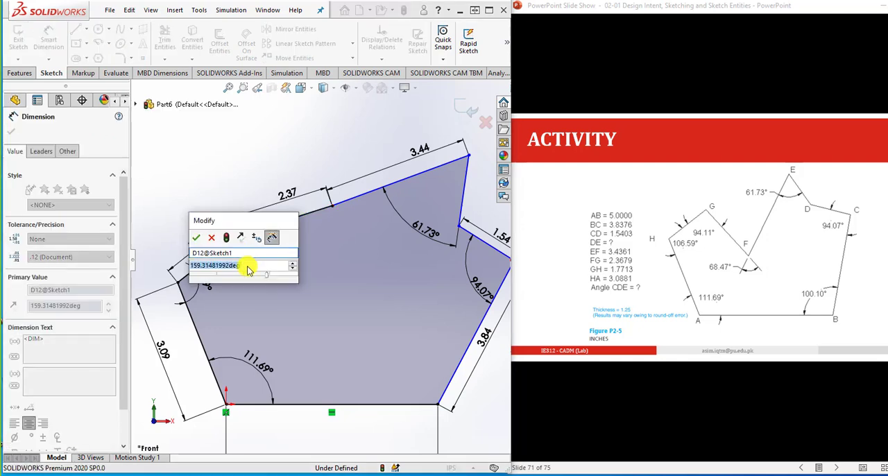
{"action": "left_click", "coordinate": [247, 267]}
{"action": "left_click_drag", "start_coordinate": [247, 267], "coordinate": [169, 262]}
{"action": "type", "text": "9"}
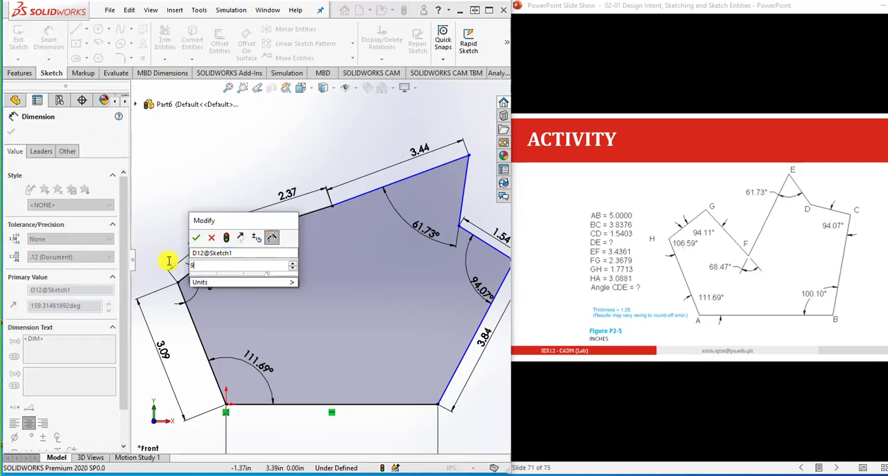
{"action": "type", "text": "4.11"}
{"action": "key", "text": "Return"}
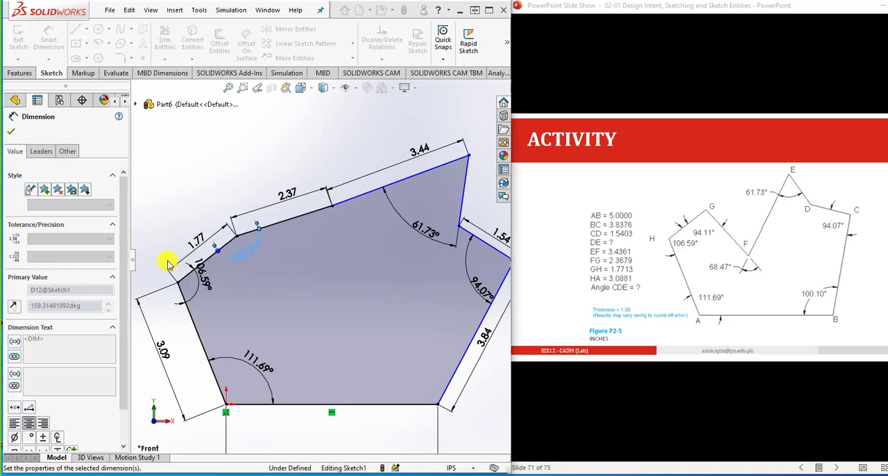
{"action": "key", "text": "Escape"}
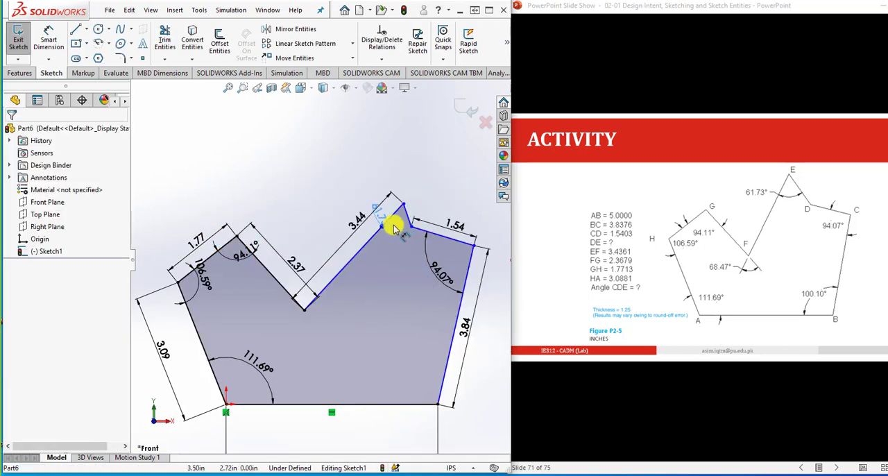
- Reposition the 61.73° angle dimension at E and the 94.07° one at C close to their corners, inside the profile
{"action": "left_click_drag", "start_coordinate": [394, 226], "coordinate": [384, 208]}
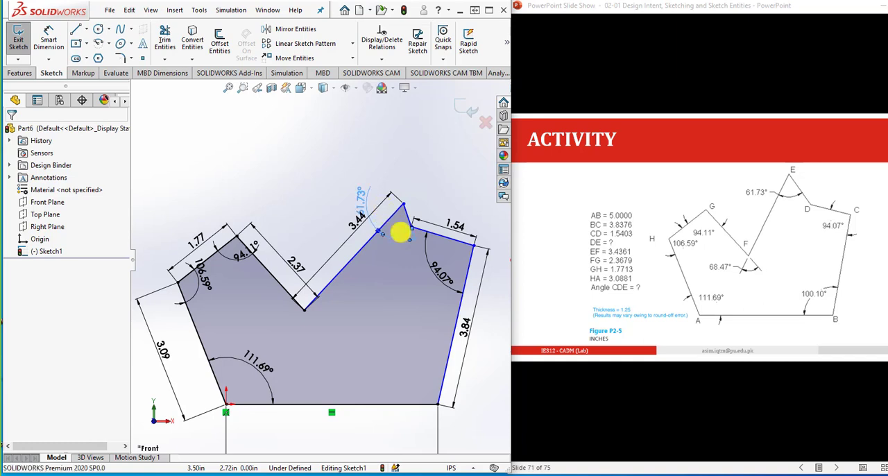
{"action": "left_click_drag", "start_coordinate": [445, 277], "coordinate": [456, 261]}
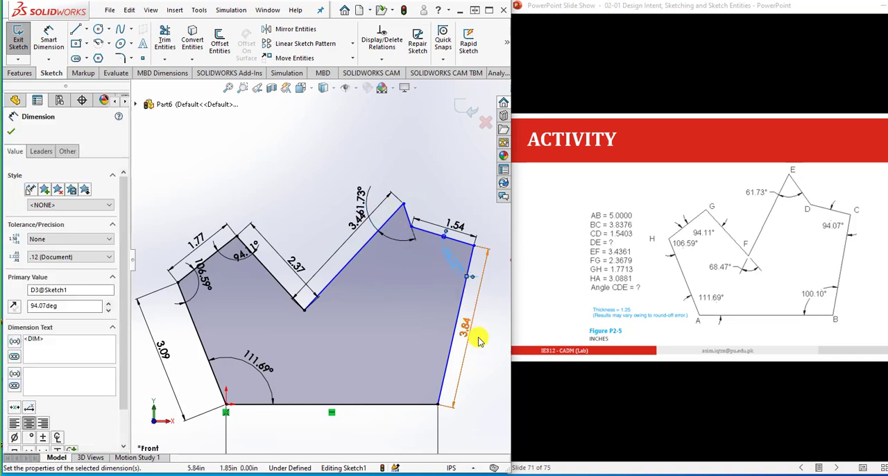
{"action": "left_click", "coordinate": [488, 360]}
{"action": "key", "text": "f"}
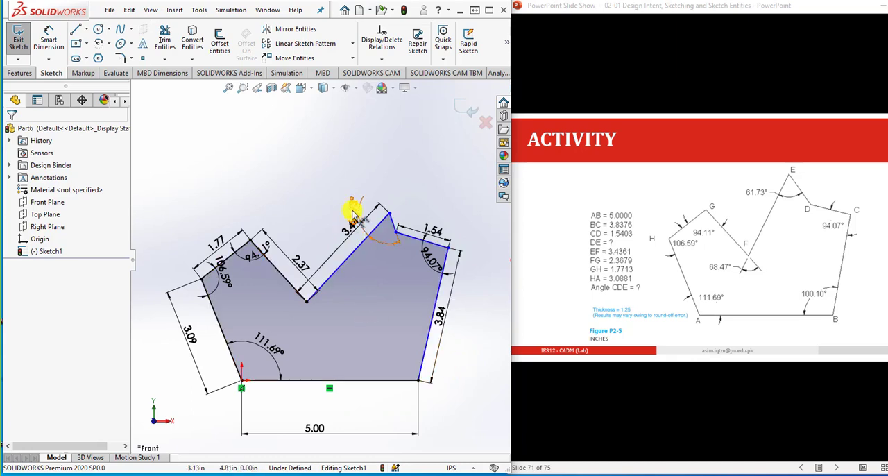
{"action": "left_click_drag", "start_coordinate": [353, 209], "coordinate": [378, 250]}
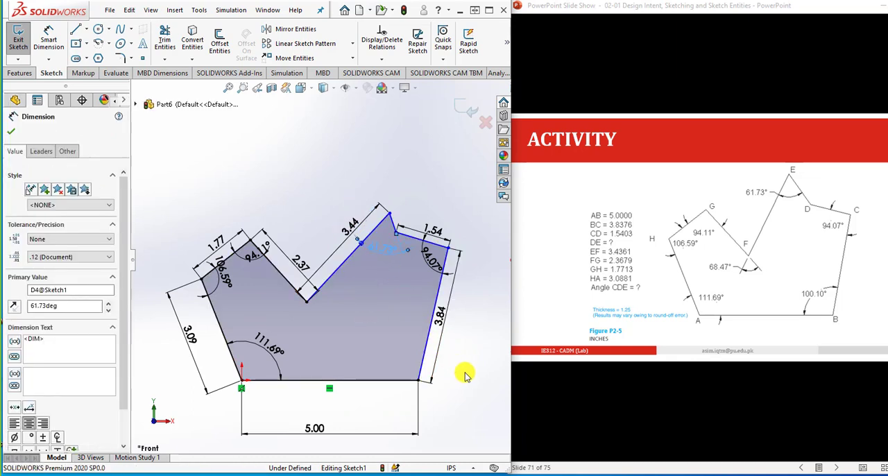
{"action": "left_click", "coordinate": [461, 376]}
{"action": "scroll", "coordinate": [460, 378], "scroll_direction": "up", "scroll_amount": 2}
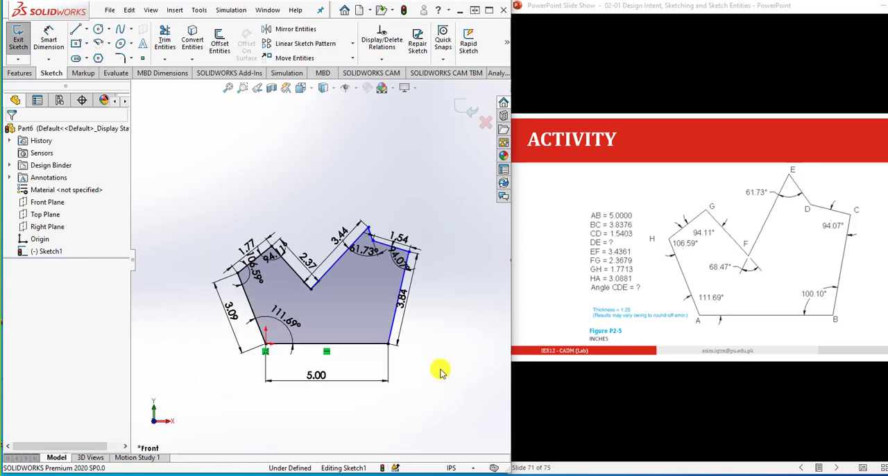
- Dimension the interior angle at B between lines AB and BC as 100.1°
{"action": "scroll", "coordinate": [435, 365], "scroll_direction": "down", "scroll_amount": 1}
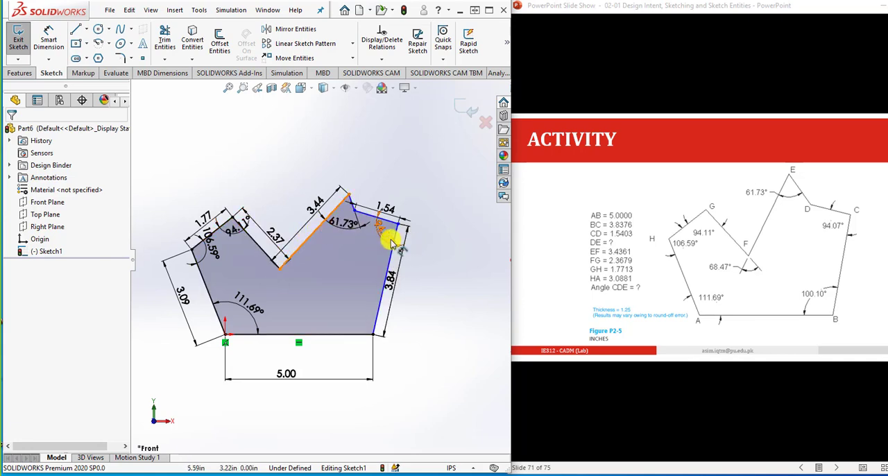
{"action": "left_click", "coordinate": [371, 331], "text": "ctrl"}
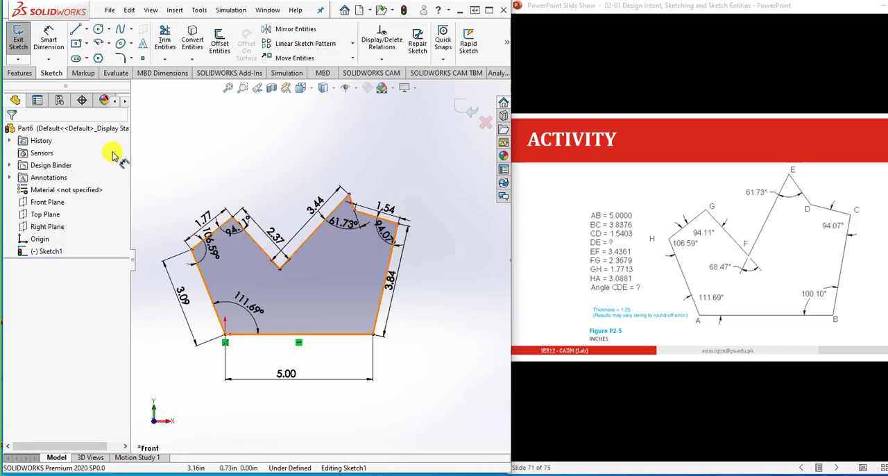
{"action": "left_click", "coordinate": [49, 36]}
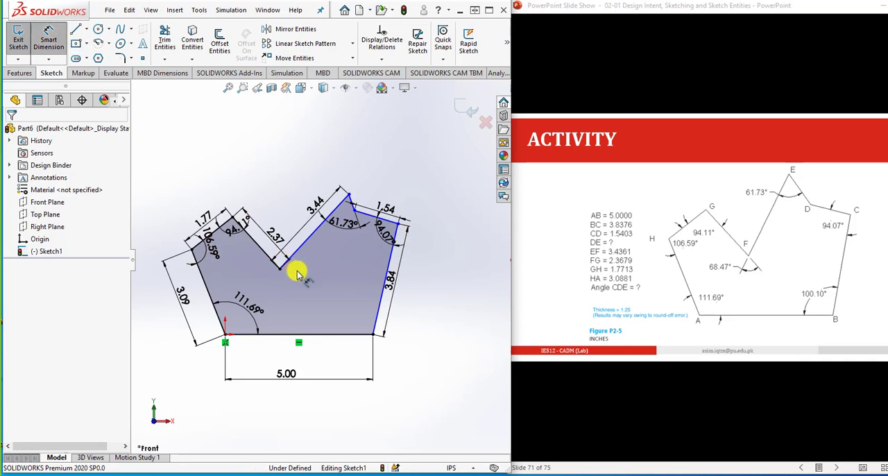
{"action": "left_click", "coordinate": [337, 335]}
{"action": "left_click", "coordinate": [380, 313]}
{"action": "left_click", "coordinate": [358, 319]}
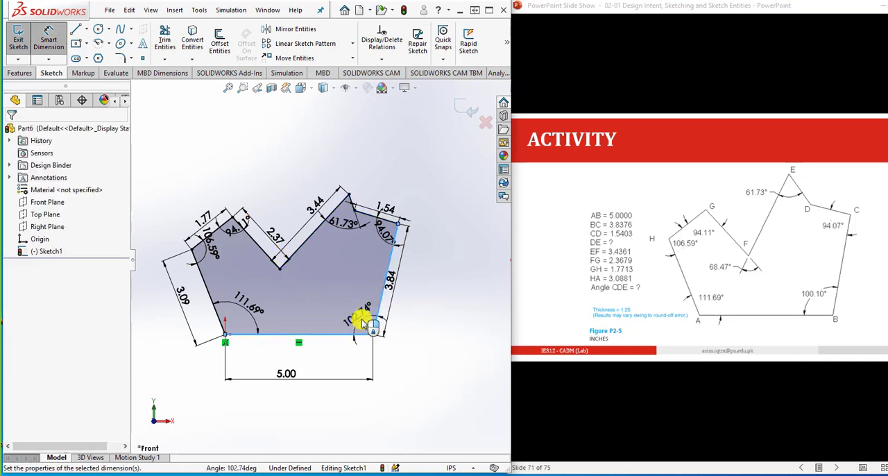
{"action": "type", "text": "100.10"}
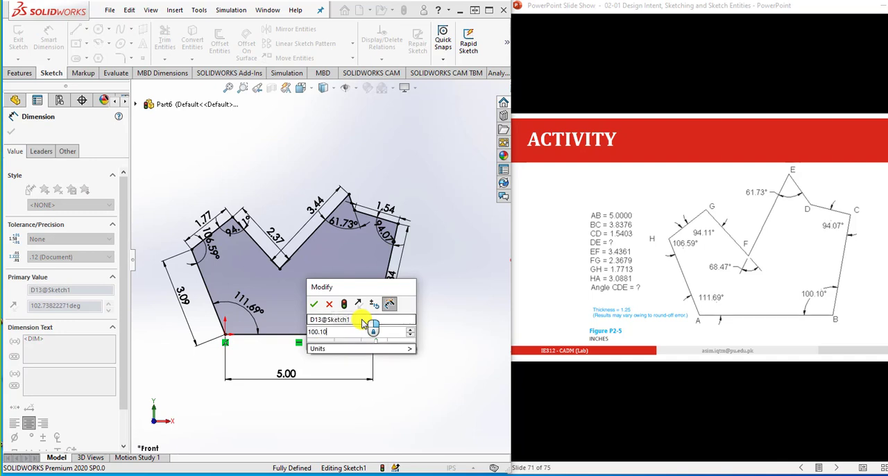
{"action": "key", "text": "Return"}
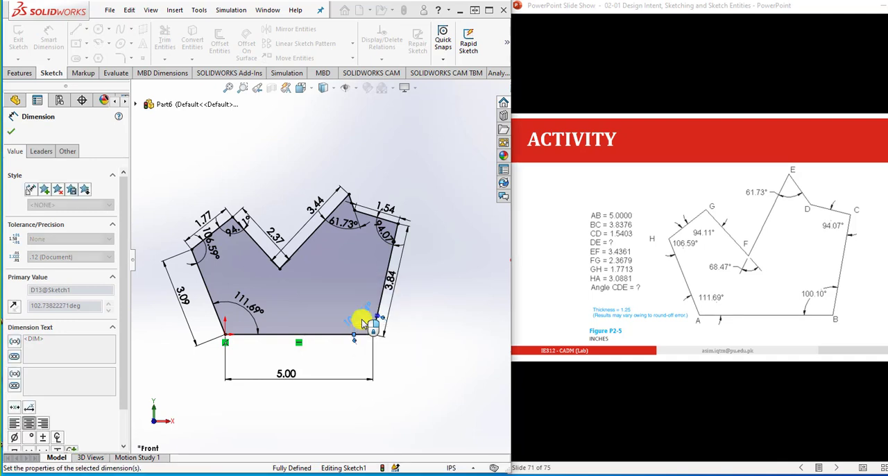
{"action": "left_click", "coordinate": [441, 339]}
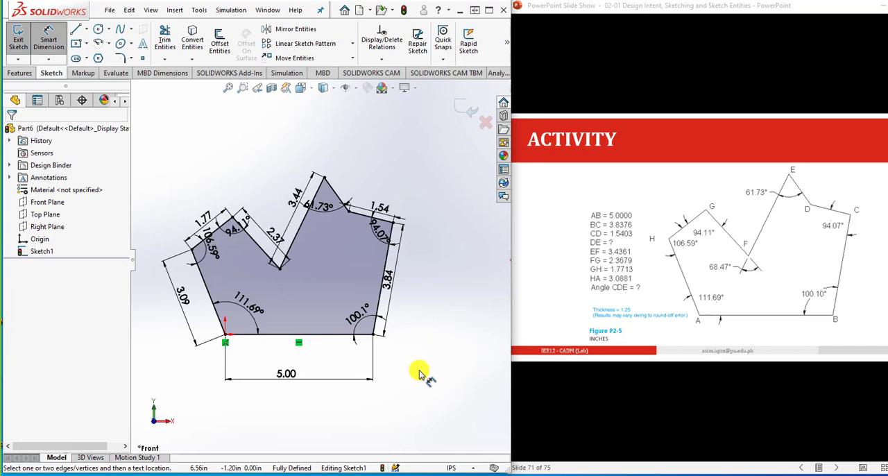
- Add an aligned driven dimension for the length of line DE, placed outside the profile
{"action": "scroll", "coordinate": [280, 277], "scroll_direction": "down", "scroll_amount": 2}
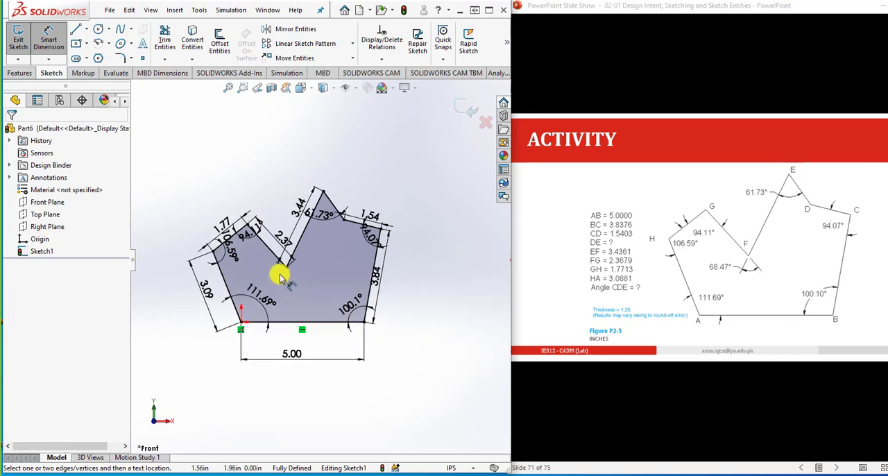
{"action": "scroll", "coordinate": [290, 272], "scroll_direction": "down", "scroll_amount": 1}
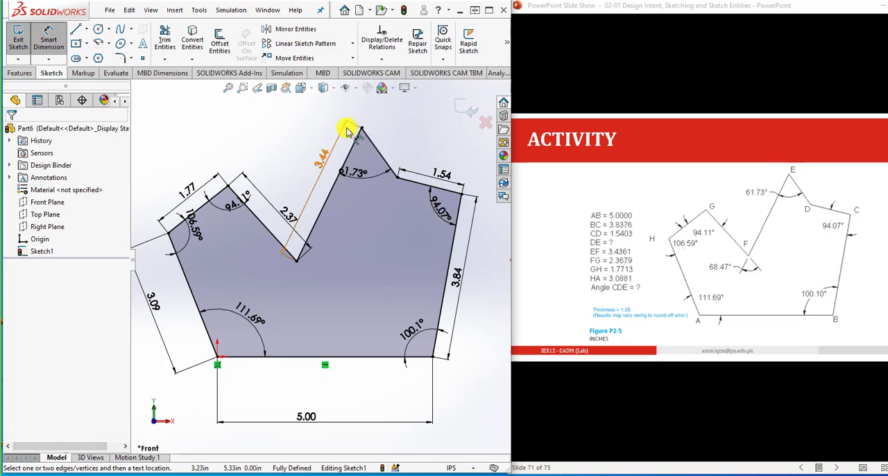
{"action": "left_click", "coordinate": [385, 153]}
{"action": "left_click", "coordinate": [396, 147]}
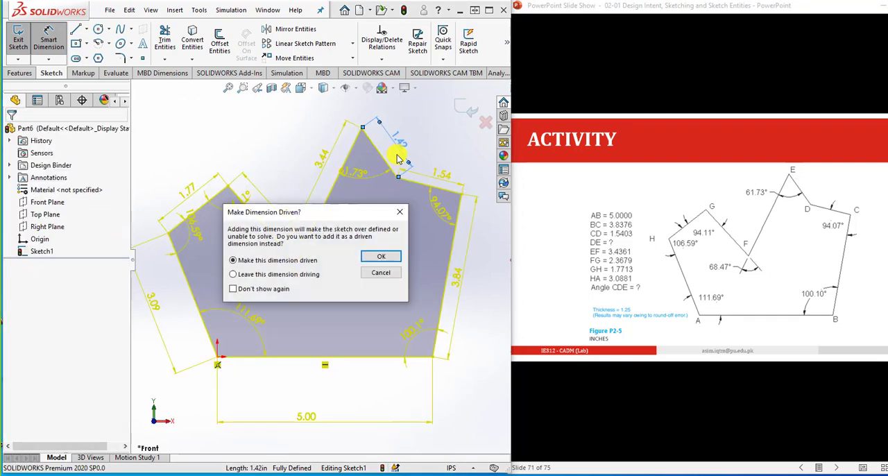
{"action": "left_click", "coordinate": [381, 256]}
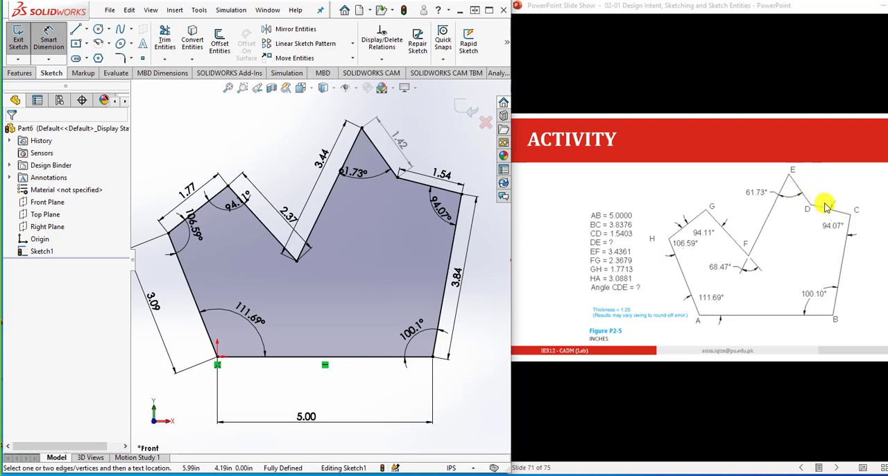
- Add a driven dimension for angle CDE between lines DE and CD, placed outside the profile
{"action": "scroll", "coordinate": [446, 174], "scroll_direction": "down", "scroll_amount": 2}
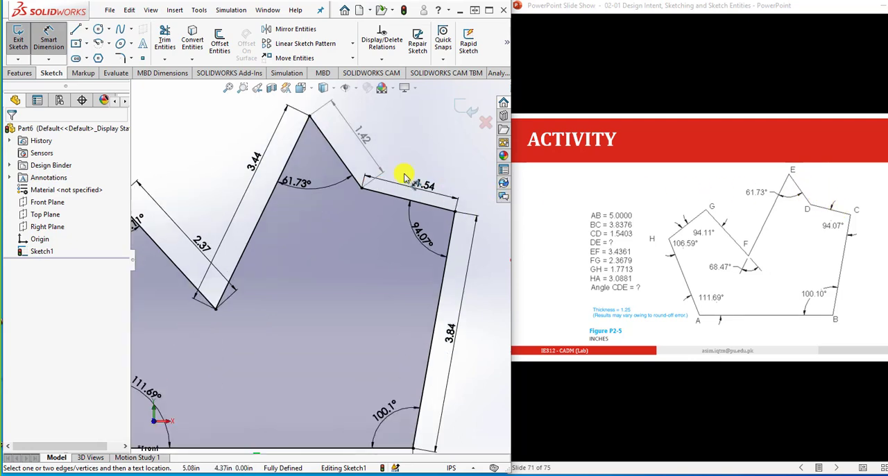
{"action": "scroll", "coordinate": [396, 175], "scroll_direction": "down", "scroll_amount": 1}
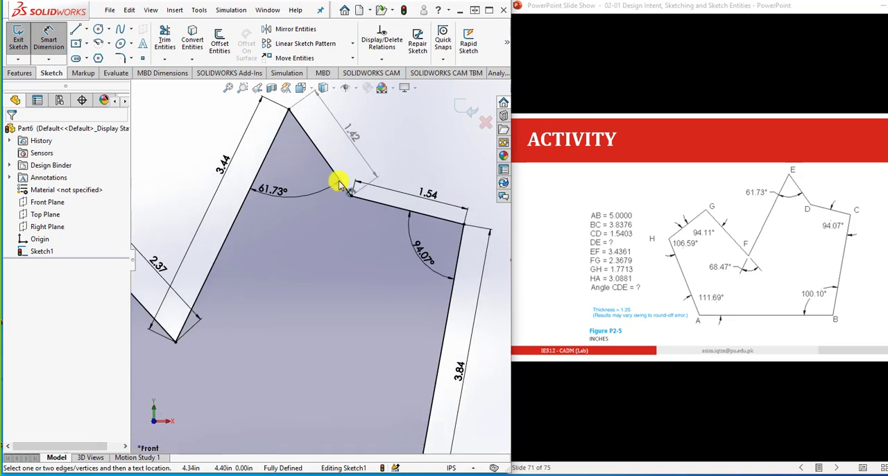
{"action": "left_click", "coordinate": [338, 179]}
{"action": "left_click", "coordinate": [355, 182]}
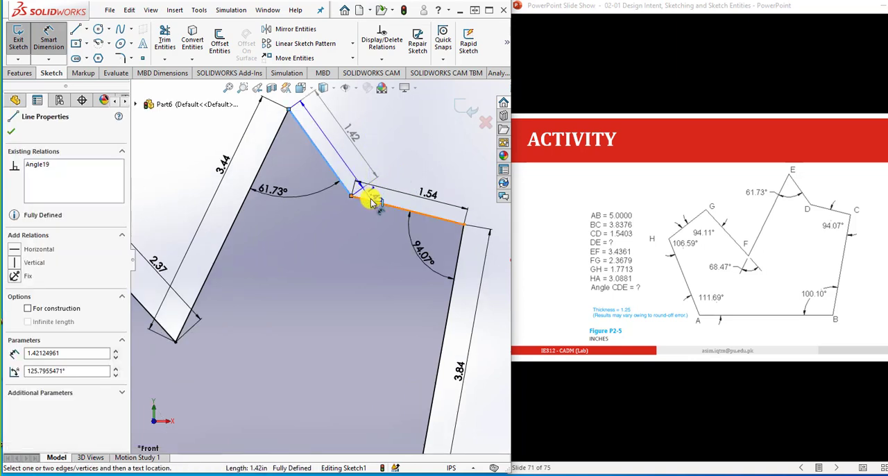
{"action": "left_click", "coordinate": [365, 197]}
{"action": "left_click", "coordinate": [392, 171]}
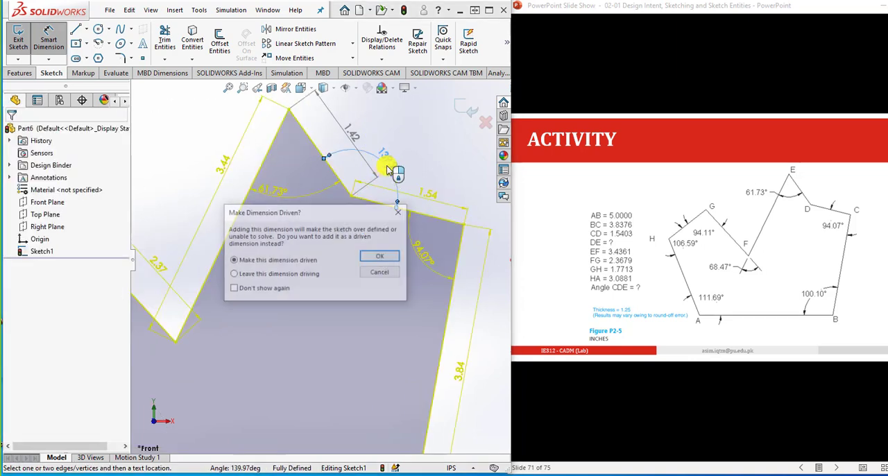
{"action": "left_click", "coordinate": [384, 258]}
{"action": "left_click", "coordinate": [433, 146]}
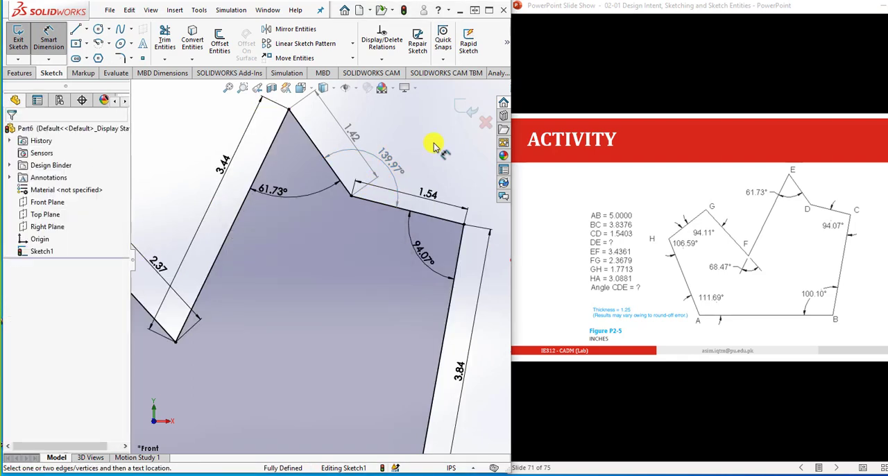
- Extrude the dimensioned Figure P2-5 profile as a blind boss with a depth of 1.25 in
{"action": "scroll", "coordinate": [427, 167], "scroll_direction": "up", "scroll_amount": 4}
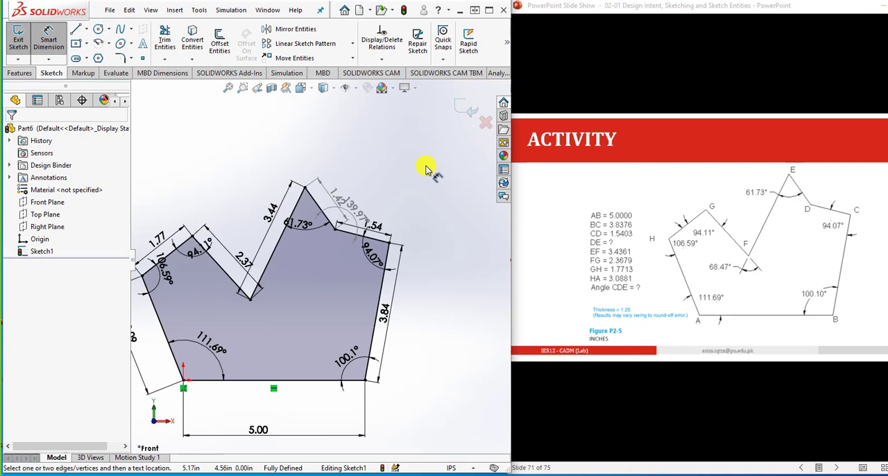
{"action": "scroll", "coordinate": [426, 168], "scroll_direction": "up", "scroll_amount": 2}
{"action": "scroll", "coordinate": [306, 308], "scroll_direction": "down", "scroll_amount": 2}
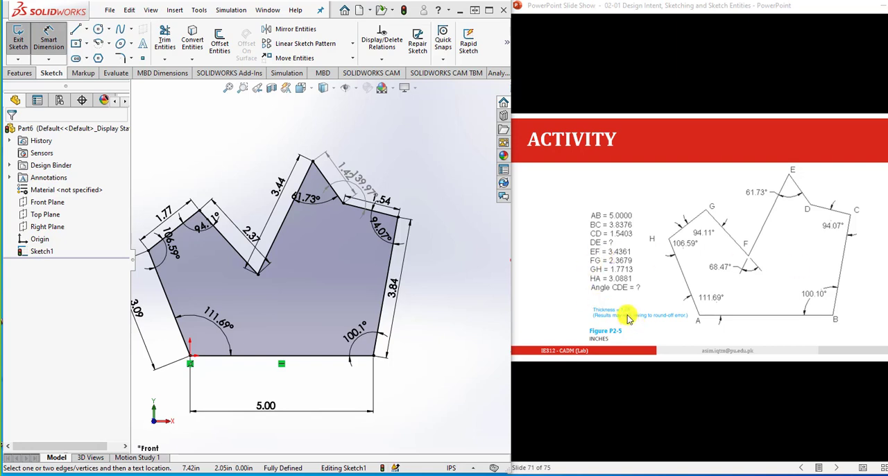
{"action": "left_click", "coordinate": [20, 72]}
{"action": "left_click", "coordinate": [22, 40]}
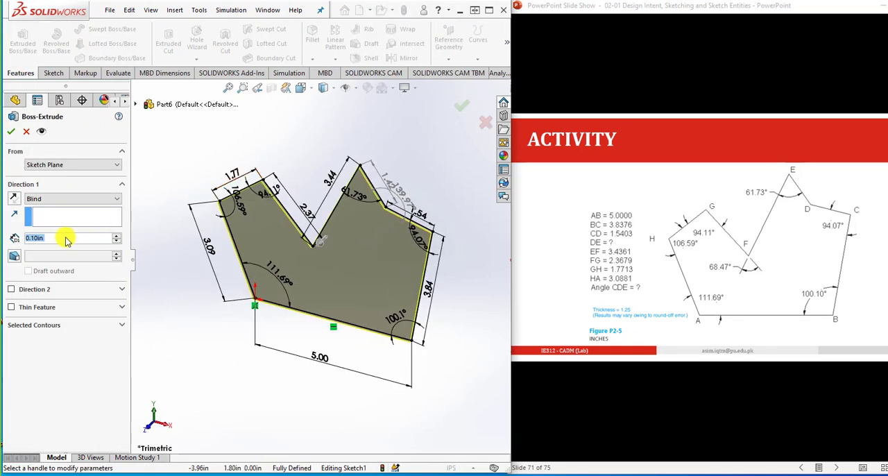
{"action": "type", "text": "1.25"}
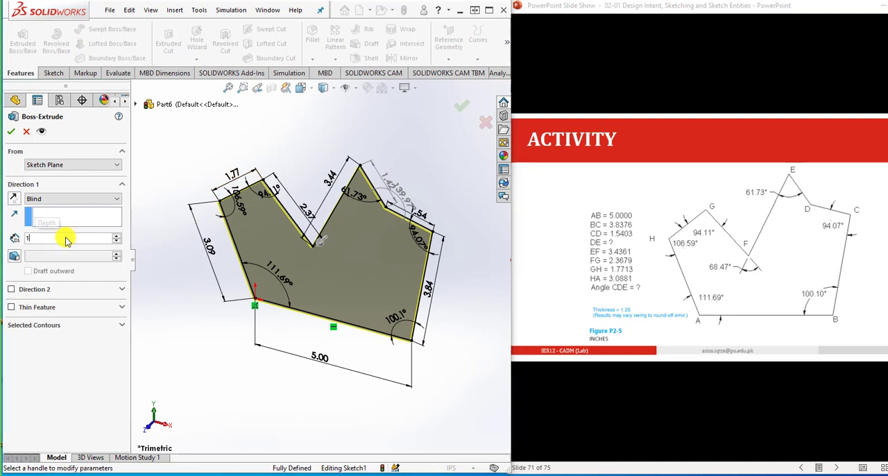
{"action": "key", "text": "Return"}
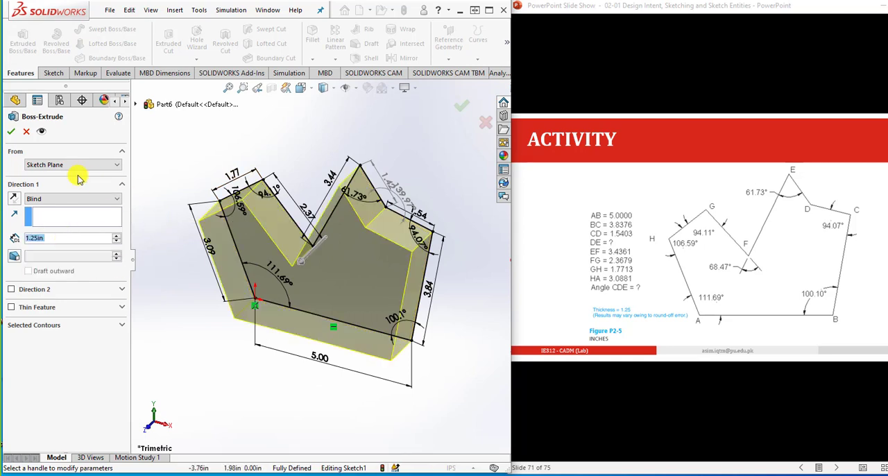
{"action": "left_click", "coordinate": [11, 131]}
{"action": "left_click", "coordinate": [300, 149]}
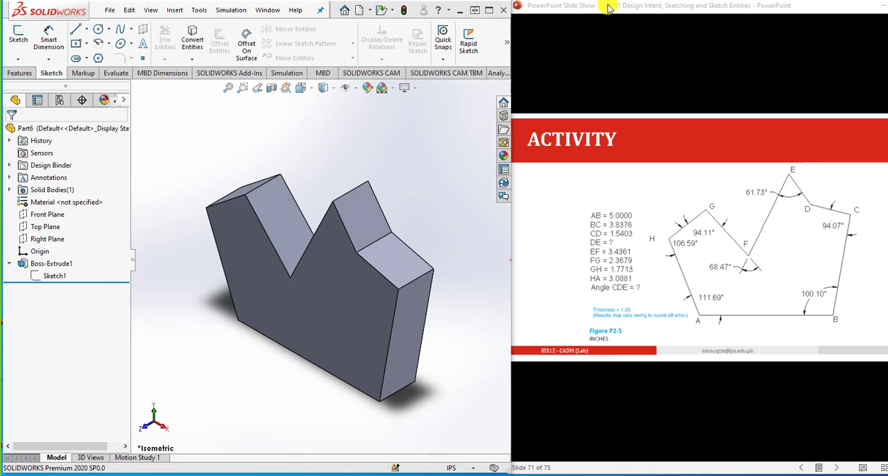
- Advance the PowerPoint slide show to the Figure P2-6 activity and create a new part in SOLIDWORKS
{"action": "left_click", "coordinate": [604, 7]}
{"action": "left_click", "coordinate": [658, 252]}
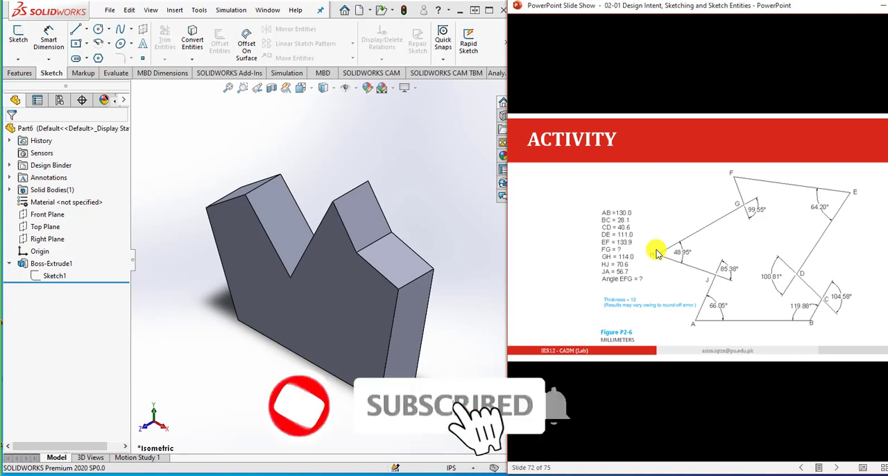
{"action": "left_click", "coordinate": [334, 120]}
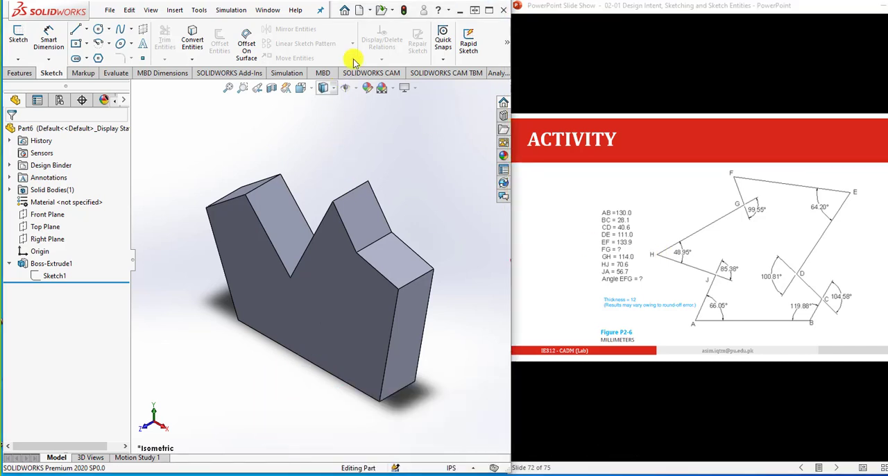
{"action": "left_click", "coordinate": [356, 11]}
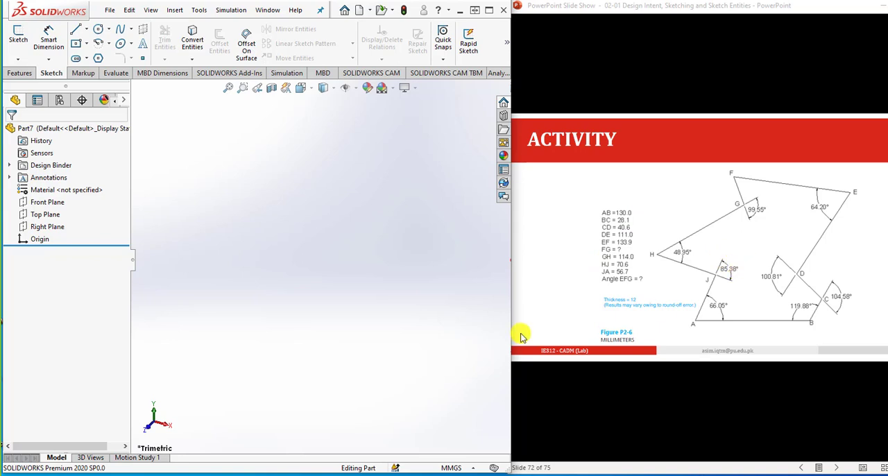
- Start a Front Plane sketch and draw connected lines: horizontal AB about 110 mm from the origin, BC about 34 mm, and CD perpendicular to BC
{"action": "left_click", "coordinate": [21, 40]}
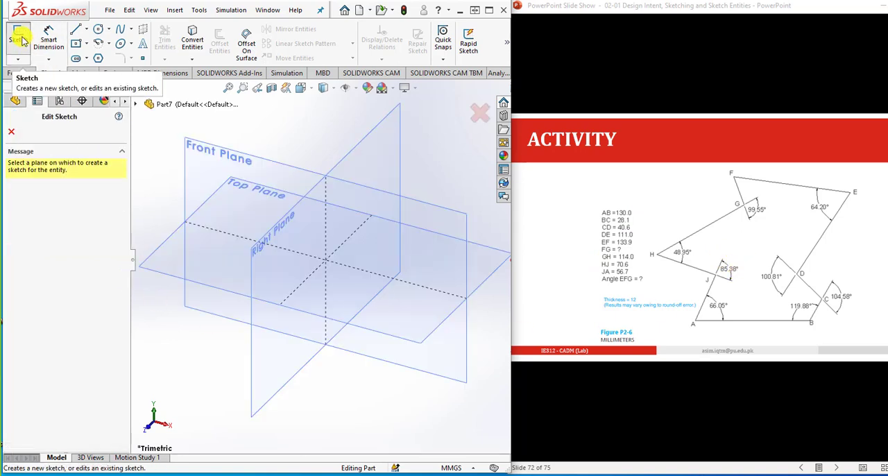
{"action": "left_click", "coordinate": [208, 165]}
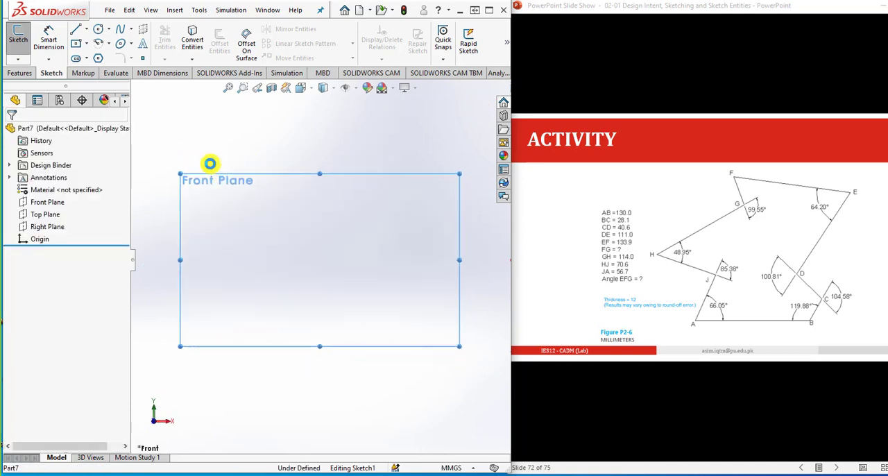
{"action": "left_click", "coordinate": [76, 29]}
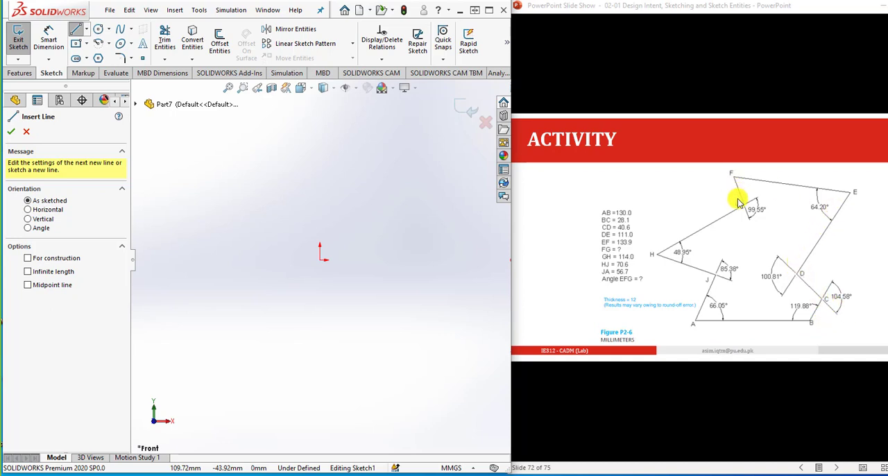
{"action": "left_click", "coordinate": [320, 262]}
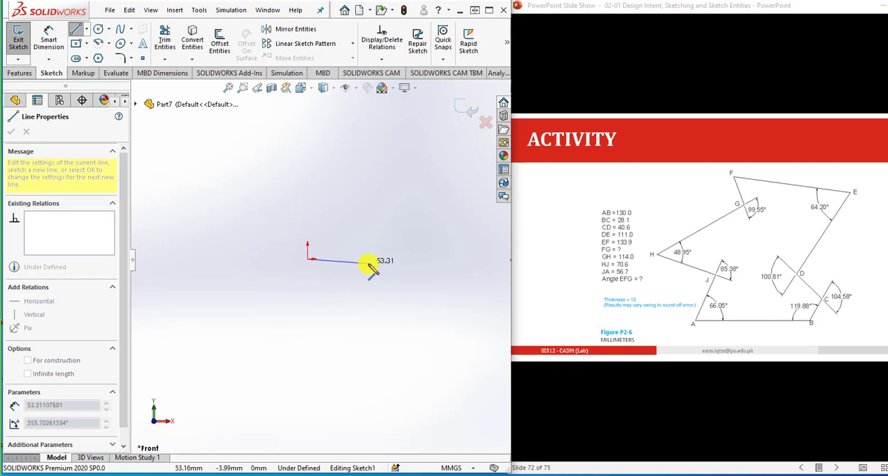
{"action": "left_click", "coordinate": [451, 256]}
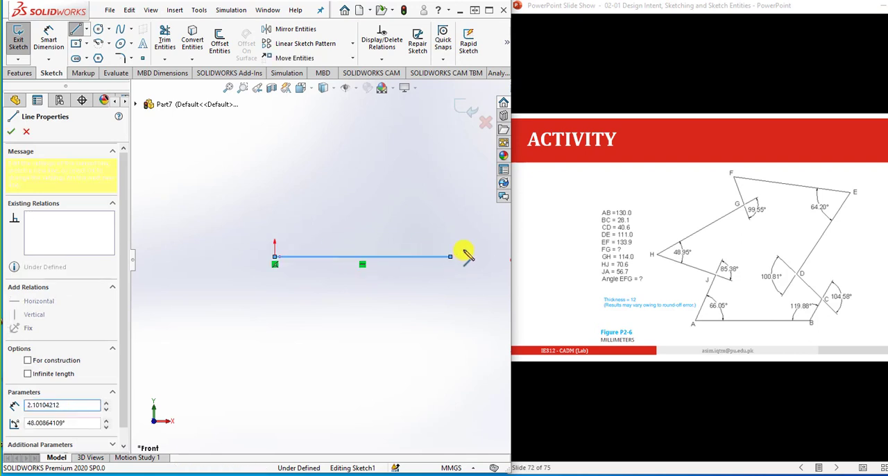
{"action": "left_click", "coordinate": [483, 213]}
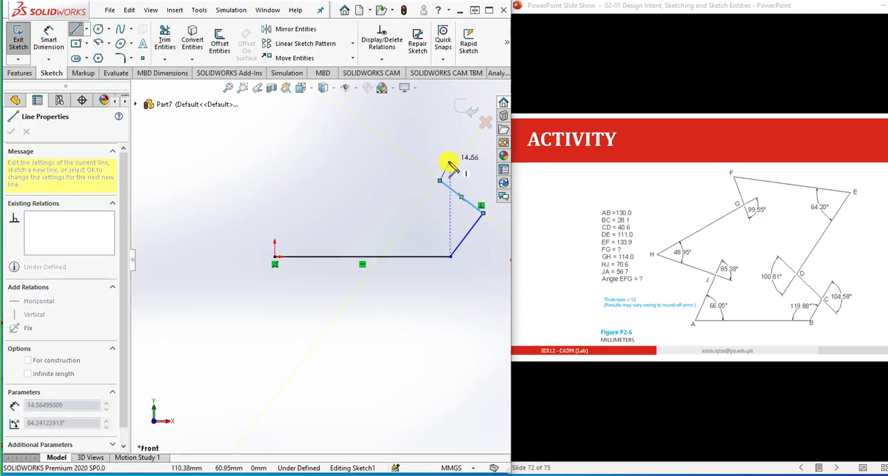
- Continue the line chain with DE perpendicular to CD, EF, FG, GH, HJ parallel to EF, and JA about 51 mm, closing at the origin
{"action": "scroll", "coordinate": [449, 166], "scroll_direction": "up", "scroll_amount": 3}
{"action": "scroll", "coordinate": [443, 163], "scroll_direction": "down", "scroll_amount": 3}
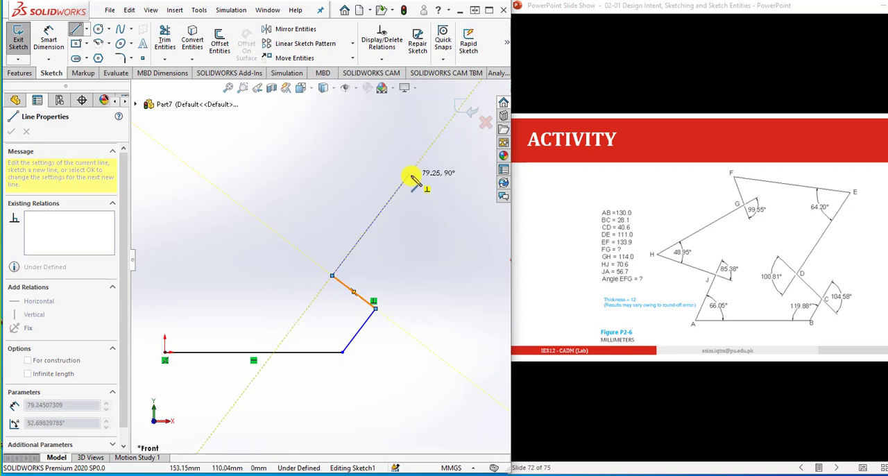
{"action": "left_click", "coordinate": [409, 174]}
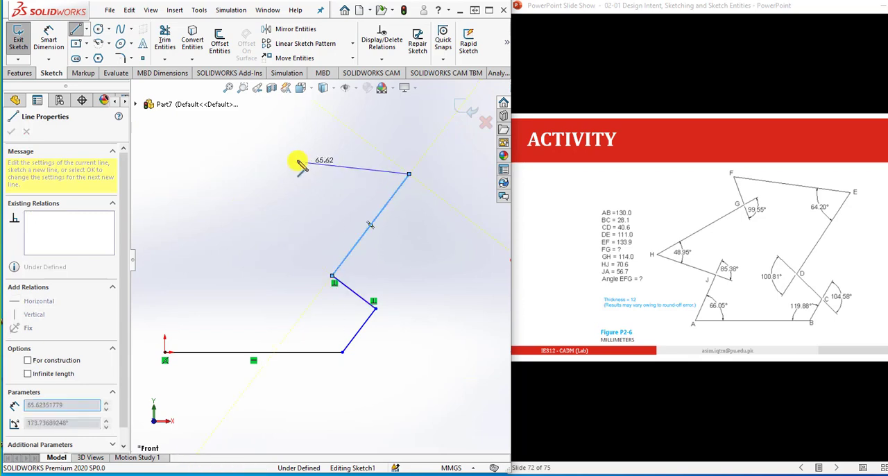
{"action": "left_click", "coordinate": [279, 130]}
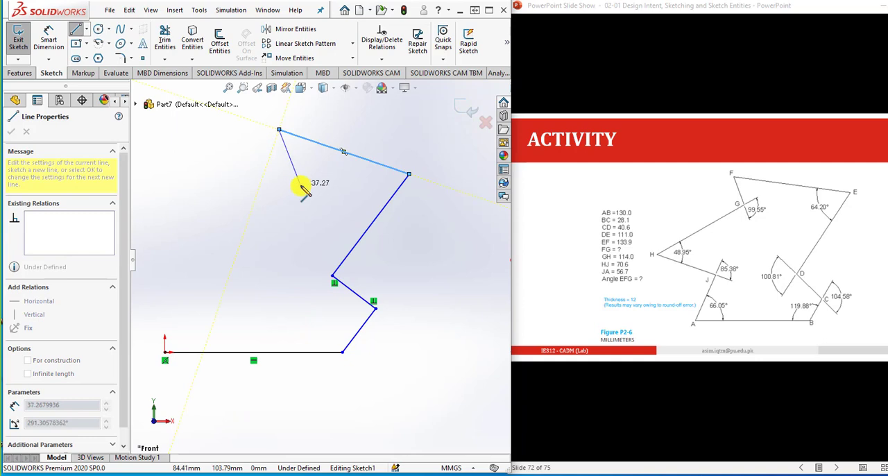
{"action": "left_click", "coordinate": [297, 174]}
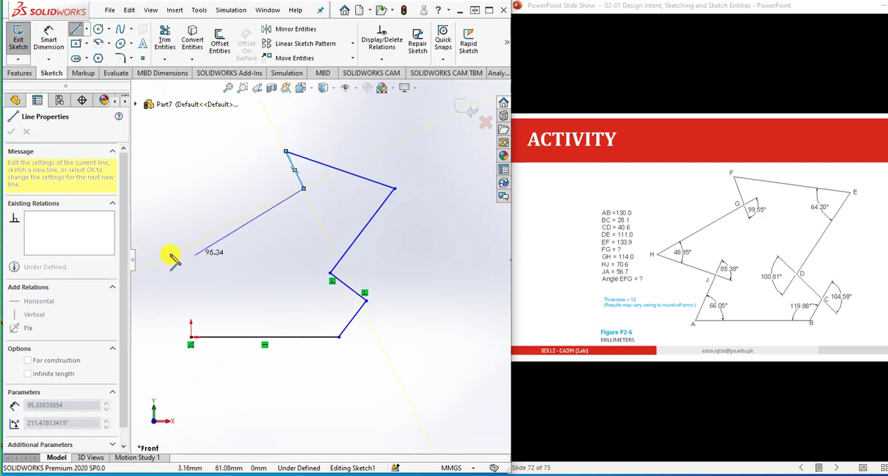
{"action": "left_click", "coordinate": [195, 255]}
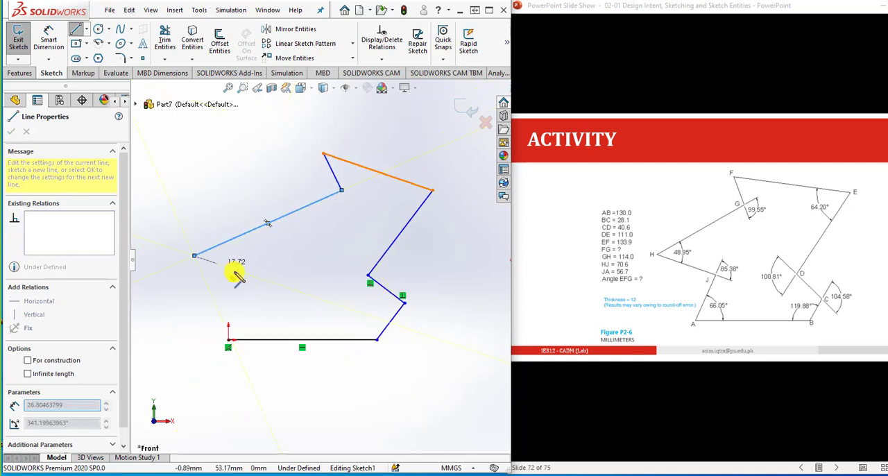
{"action": "left_click", "coordinate": [256, 277]}
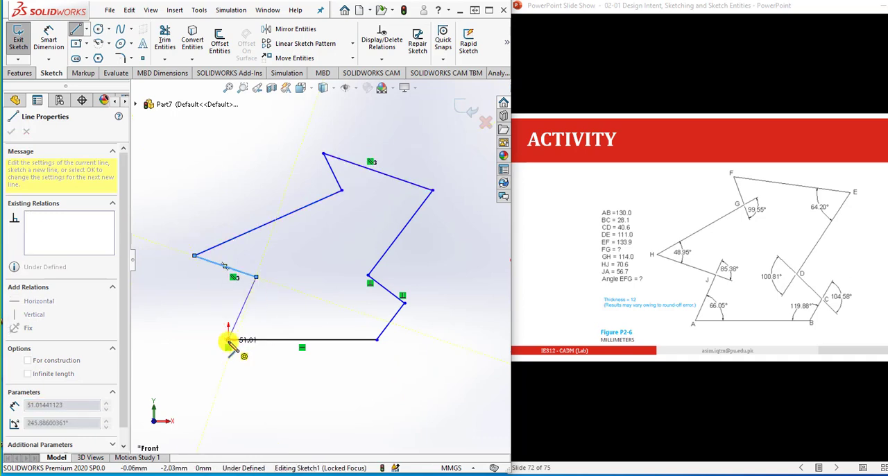
{"action": "left_click", "coordinate": [229, 340]}
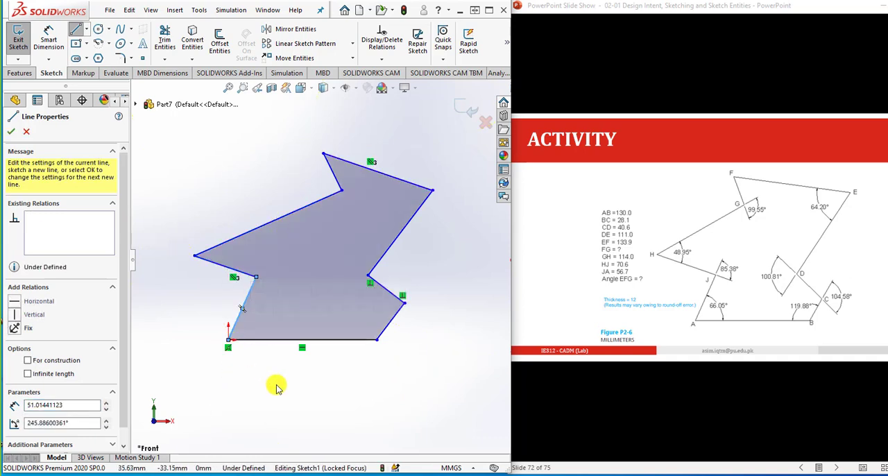
{"action": "key", "text": "Escape"}
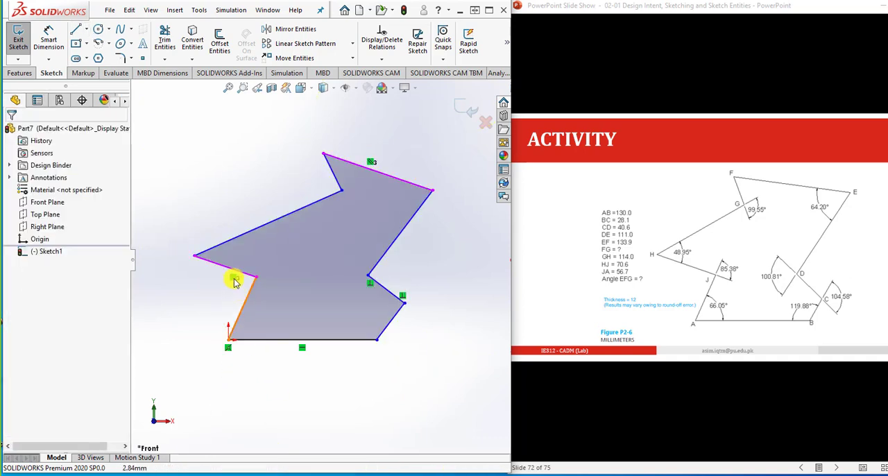
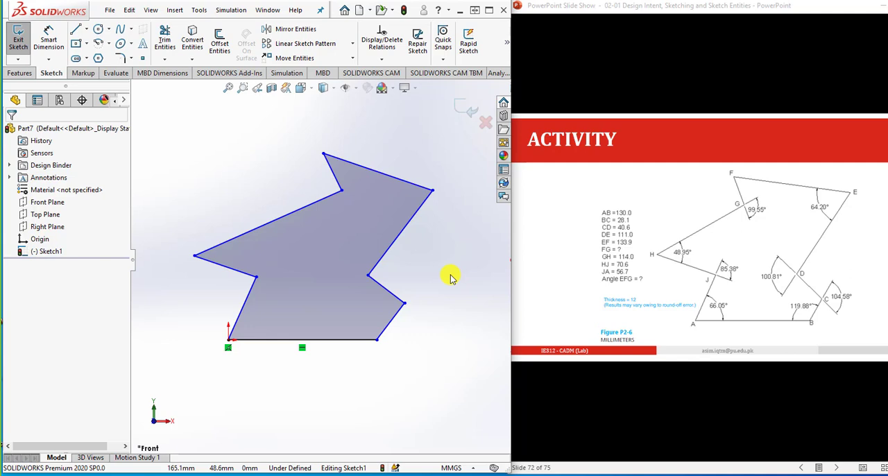
- Dimension the horizontal base line AB with Smart Dimension and set its length to 130 mm
{"action": "left_click", "coordinate": [50, 34]}
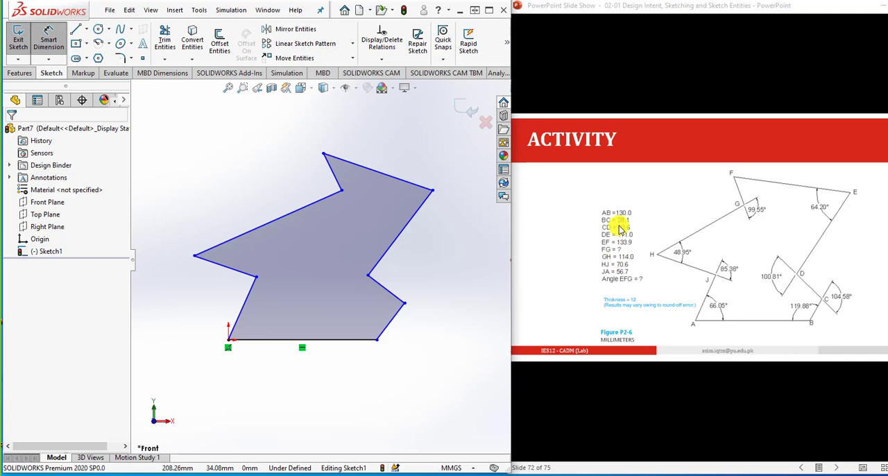
{"action": "left_click", "coordinate": [279, 345]}
{"action": "left_click", "coordinate": [291, 366]}
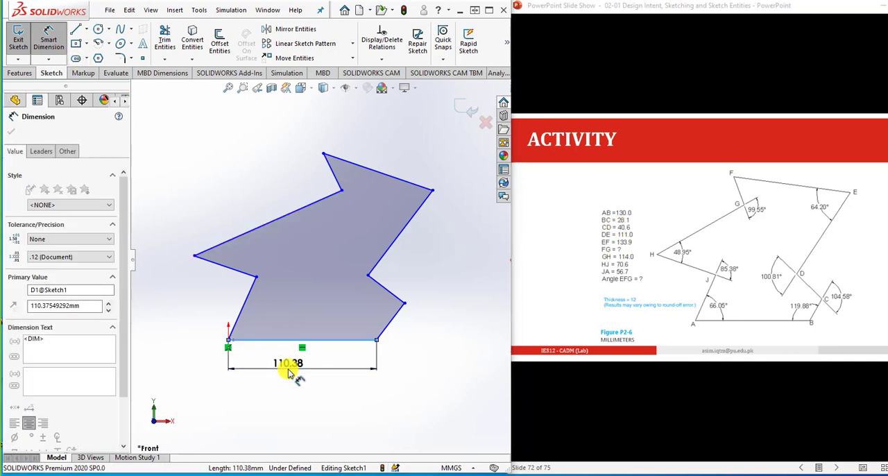
{"action": "type", "text": "130"}
{"action": "key", "text": "Return"}
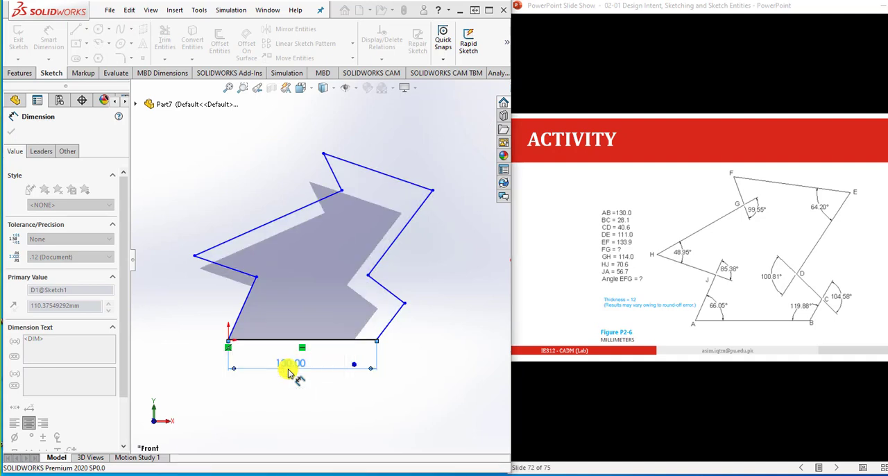
{"action": "left_click", "coordinate": [329, 401]}
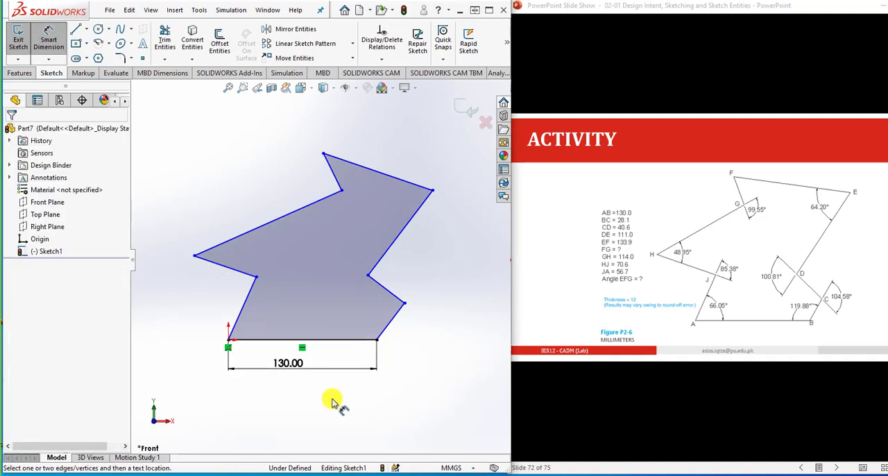
- Dimension the short slanted line BC along its own direction and set its length to 28.1 mm
{"action": "left_click", "coordinate": [392, 321]}
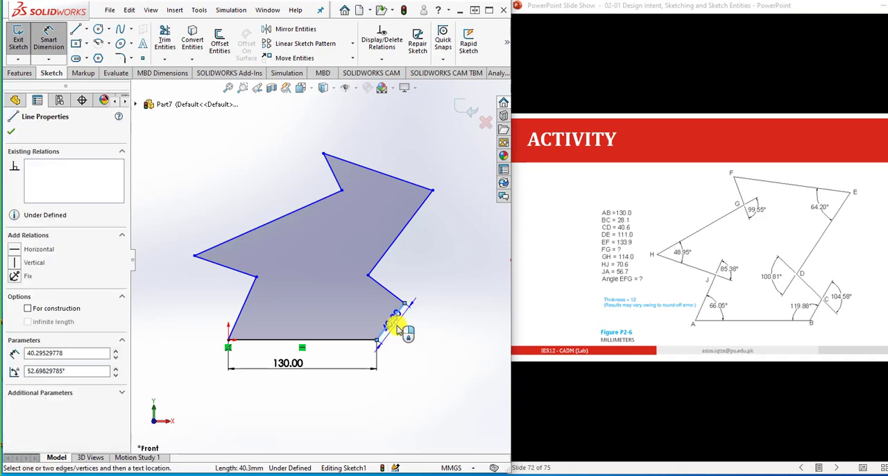
{"action": "left_click", "coordinate": [398, 326]}
{"action": "left_click", "coordinate": [401, 333]}
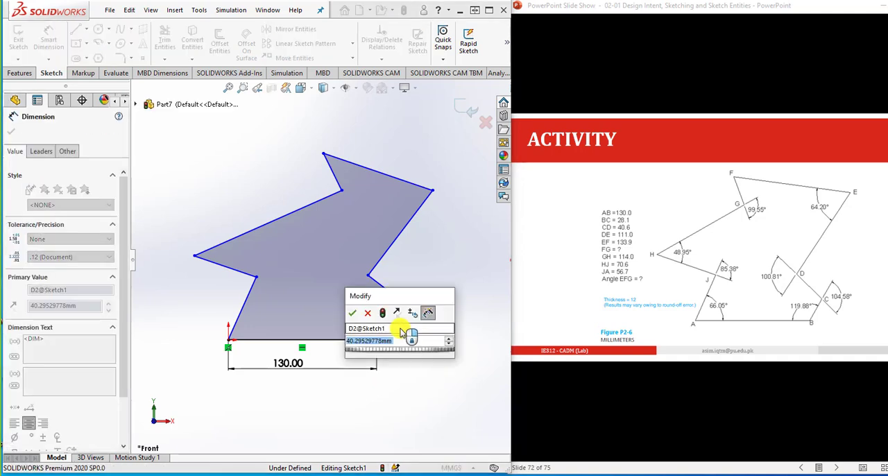
{"action": "type", "text": "28.1"}
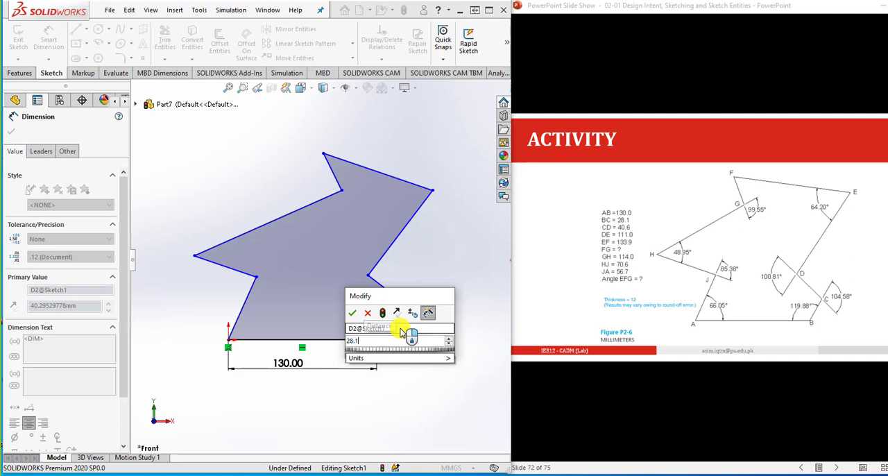
{"action": "key", "text": "Return"}
{"action": "left_click", "coordinate": [428, 362]}
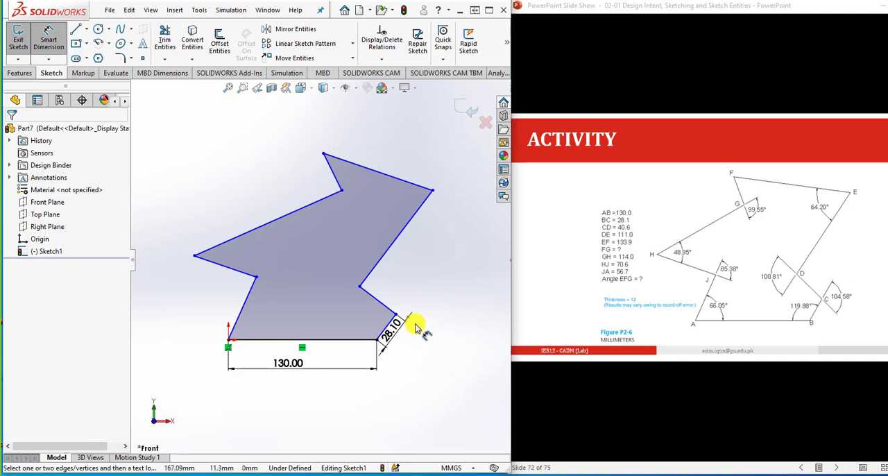
- Add an aligned dimension to line CD and set its length to 40.6 mm
{"action": "left_click", "coordinate": [385, 306]}
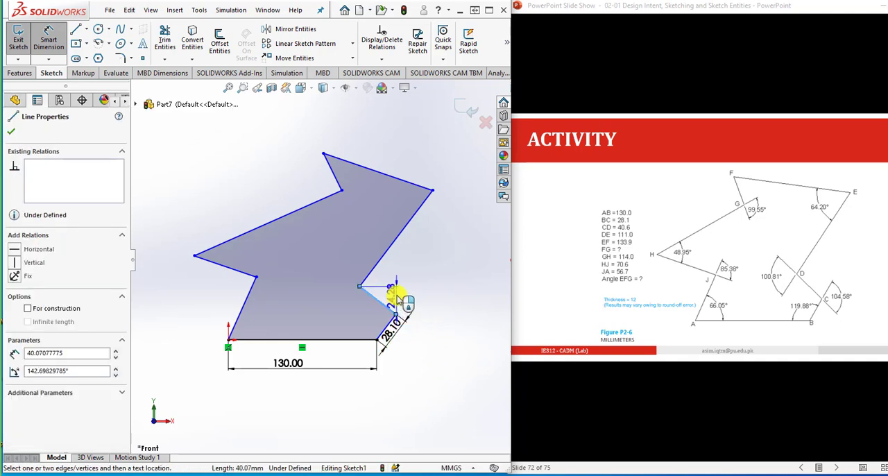
{"action": "left_click", "coordinate": [391, 295]}
{"action": "left_click", "coordinate": [392, 297]}
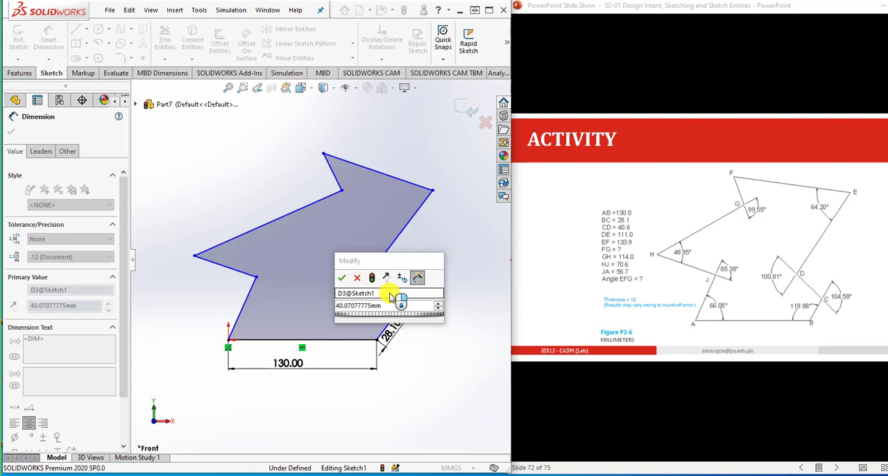
{"action": "double_click", "coordinate": [389, 307]}
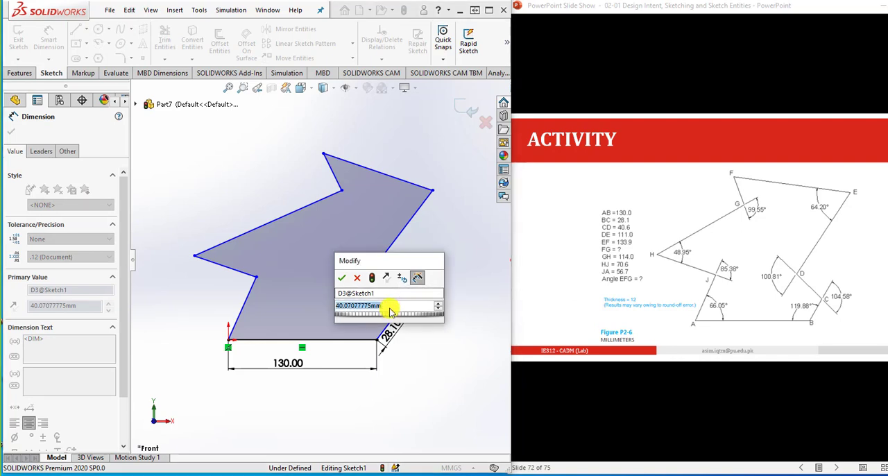
{"action": "type", "text": "40.6"}
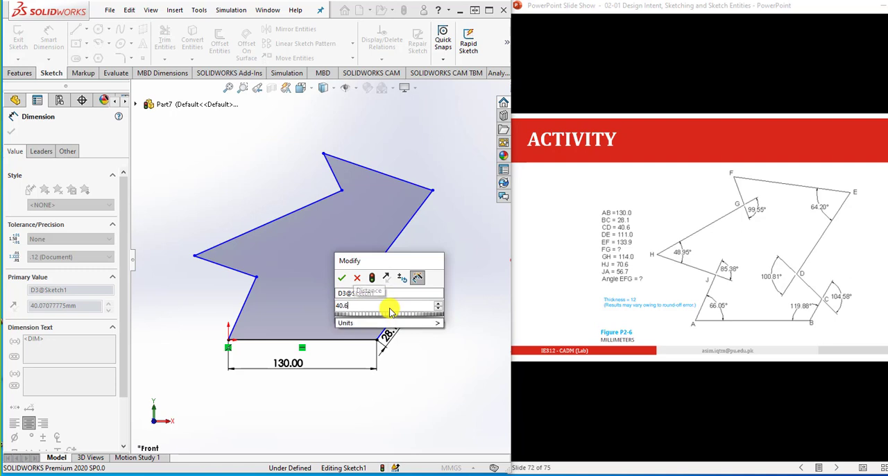
{"action": "key", "text": "Return"}
{"action": "left_click", "coordinate": [438, 331]}
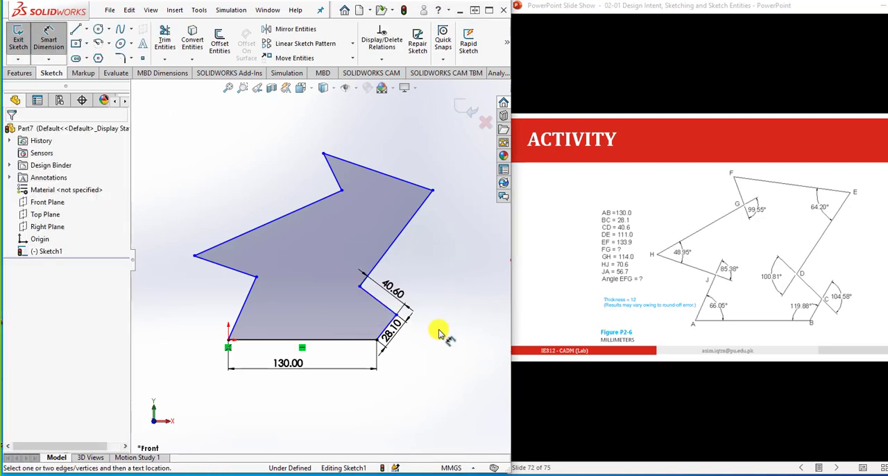
- Add an aligned dimension to line DE and set its length to 111 mm
{"action": "left_click", "coordinate": [399, 248]}
{"action": "left_click", "coordinate": [401, 248]}
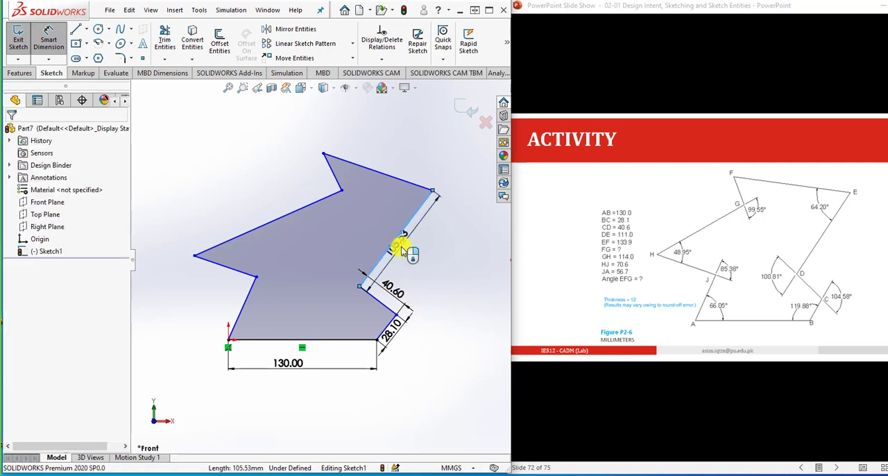
{"action": "type", "text": "111"}
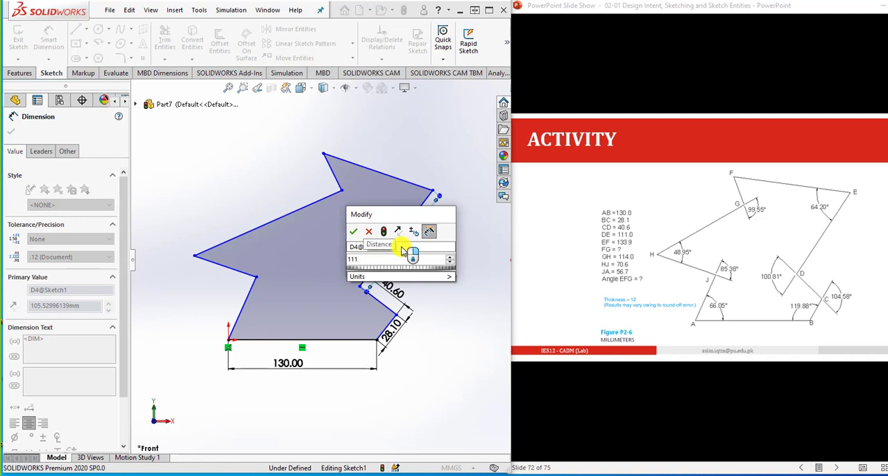
{"action": "key", "text": "Return"}
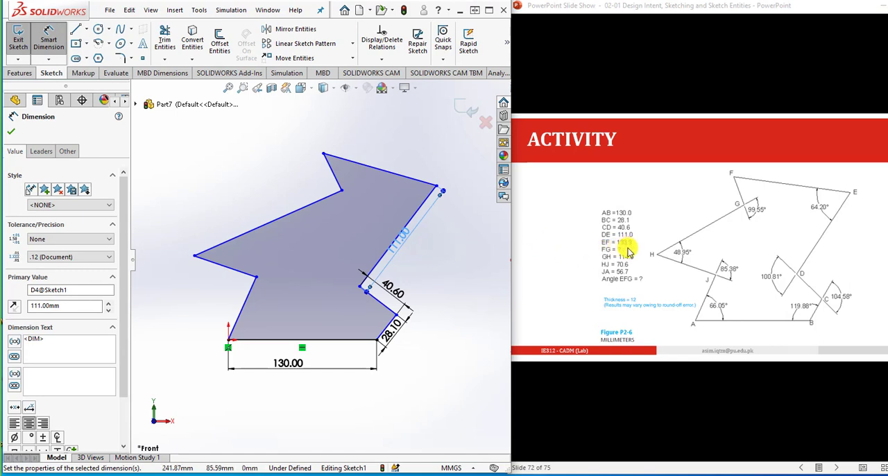
- Dimension the upper slanted line EF along its length and set it to 133.9 mm
{"action": "left_click", "coordinate": [403, 178]}
{"action": "left_click", "coordinate": [407, 172]}
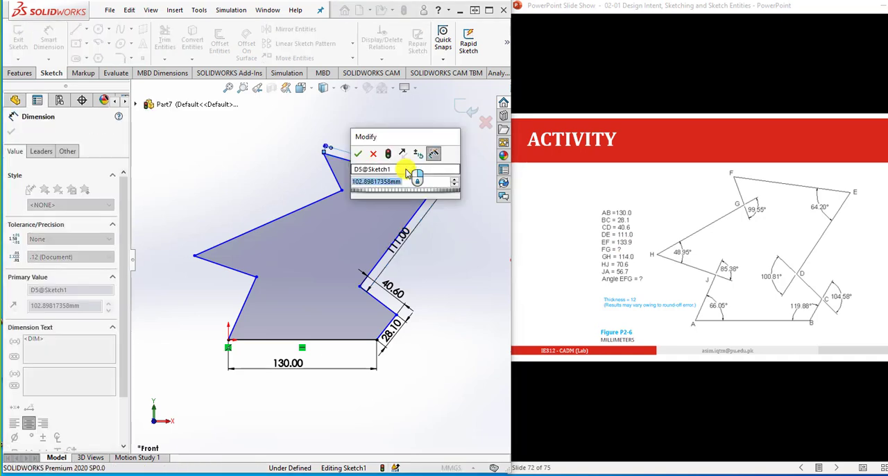
{"action": "type", "text": "133.9"}
{"action": "key", "text": "Return"}
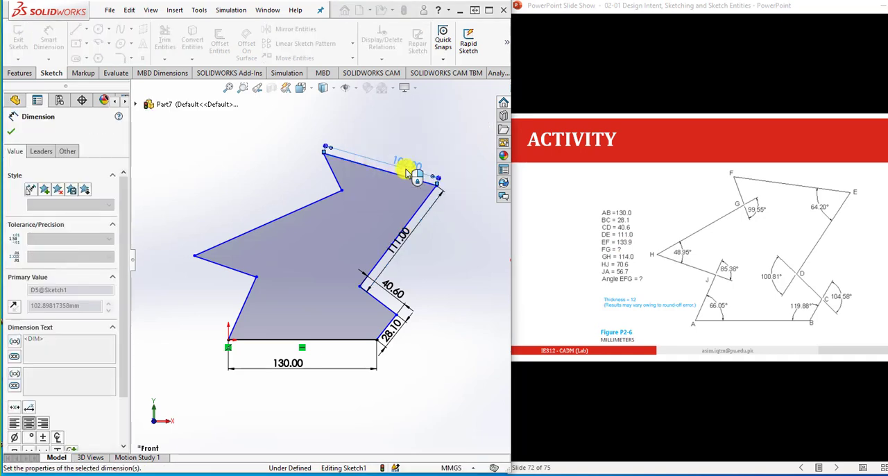
{"action": "left_click", "coordinate": [434, 231]}
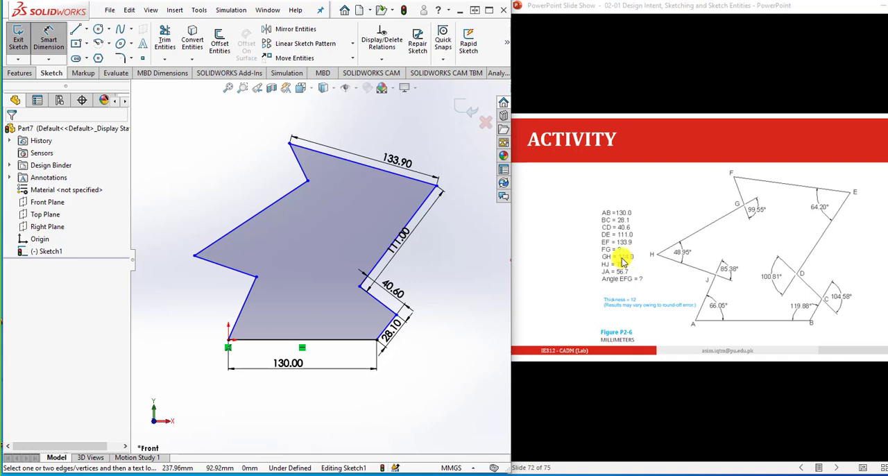
- Add an aligned dimension to line GH and set its length to 114 mm
{"action": "left_click", "coordinate": [277, 207]}
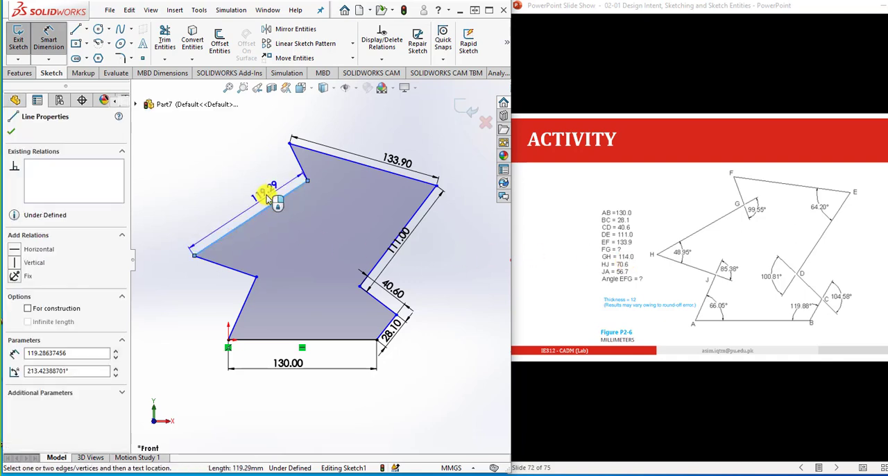
{"action": "left_click", "coordinate": [265, 197]}
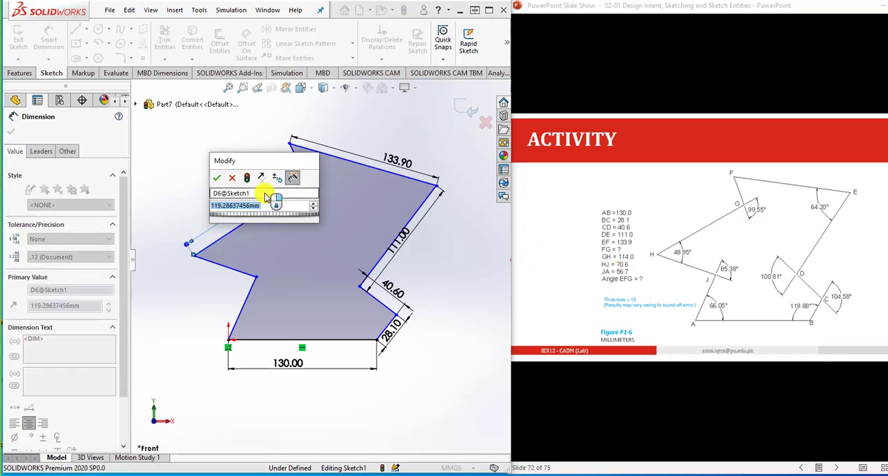
{"action": "type", "text": "114"}
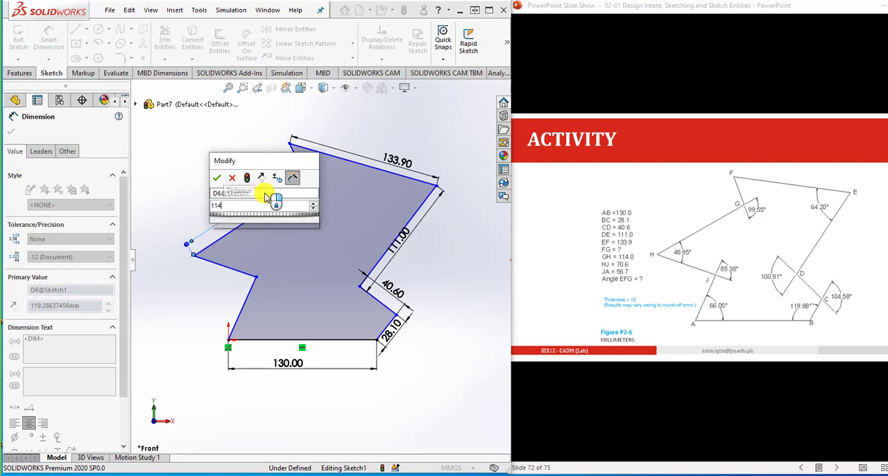
{"action": "key", "text": "Return"}
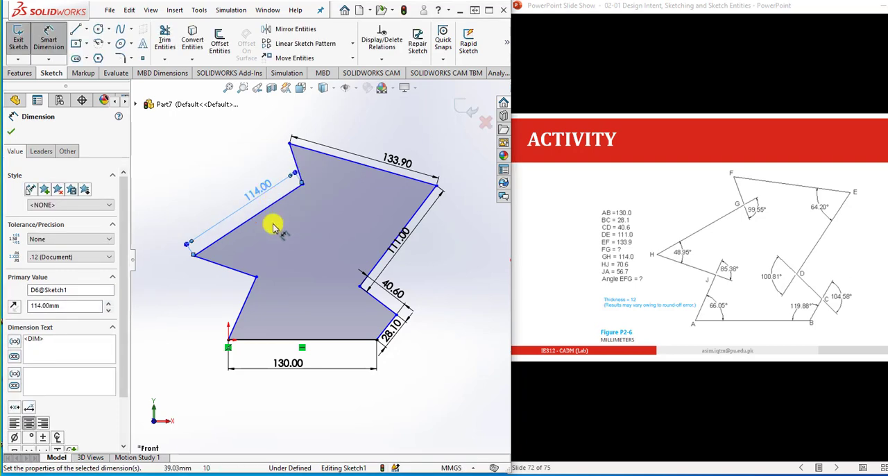
{"action": "left_click", "coordinate": [208, 297]}
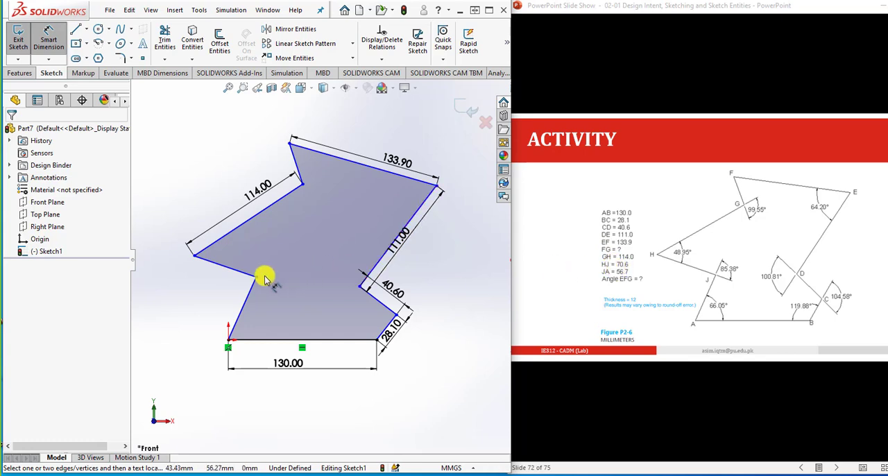
- Dimension line HJ along its own direction and set its length to 70.6 mm
{"action": "left_click", "coordinate": [231, 270]}
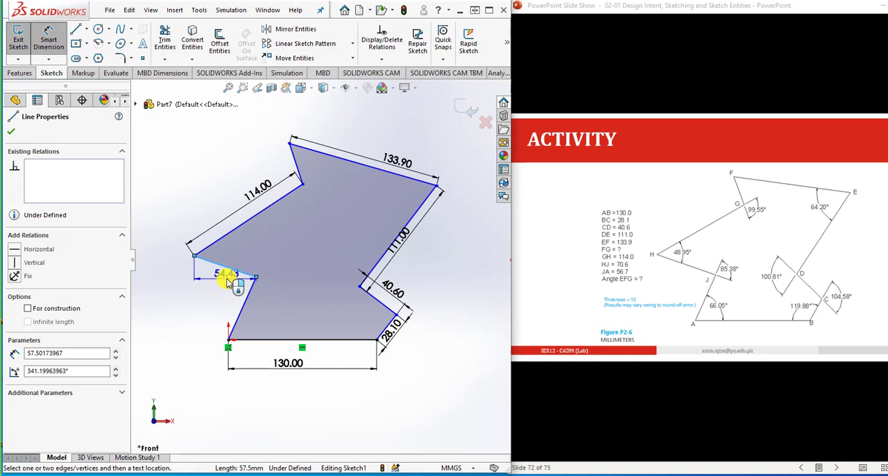
{"action": "left_click", "coordinate": [229, 277]}
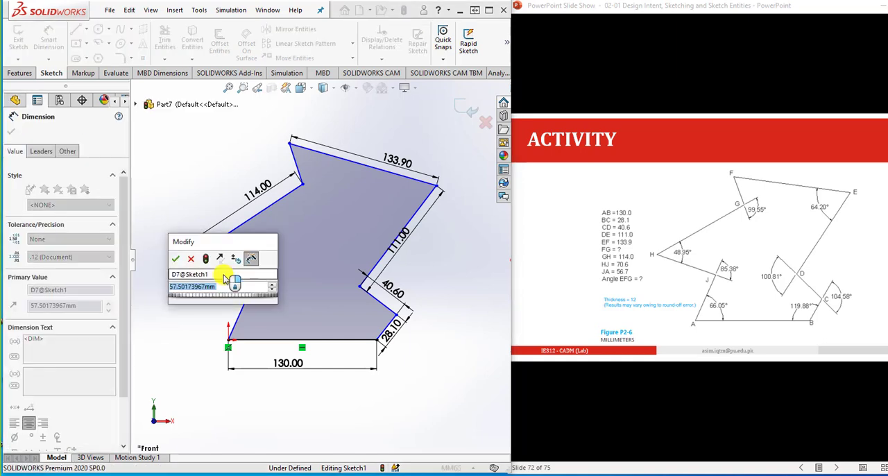
{"action": "type", "text": "70.6"}
{"action": "key", "text": "Return"}
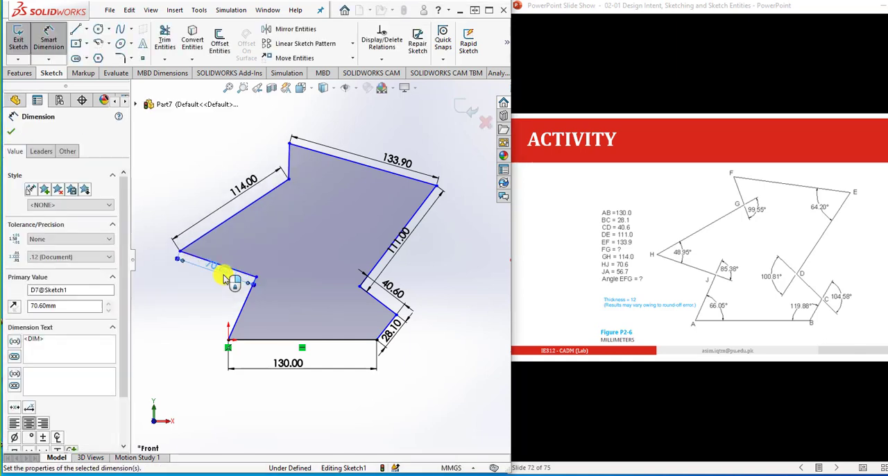
{"action": "left_click", "coordinate": [213, 295]}
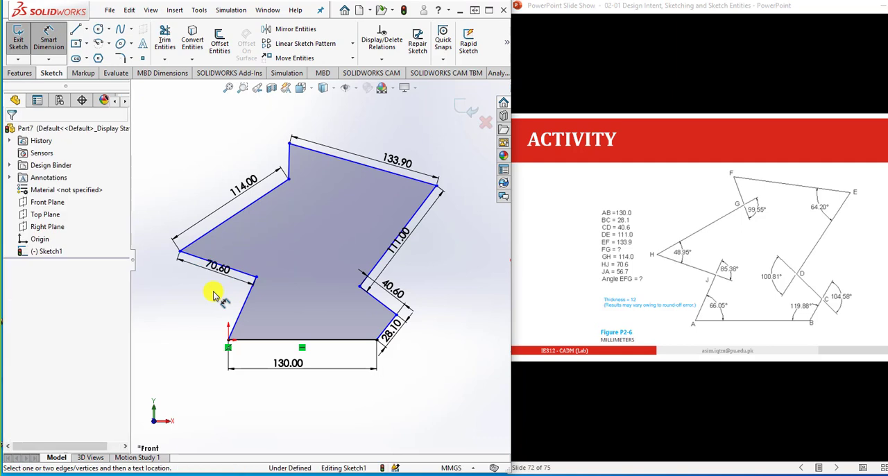
- Add an aligned dimension to line JA, which ends at the origin, and set its length to 56.7 mm
{"action": "left_click", "coordinate": [241, 312]}
{"action": "left_click", "coordinate": [233, 312]}
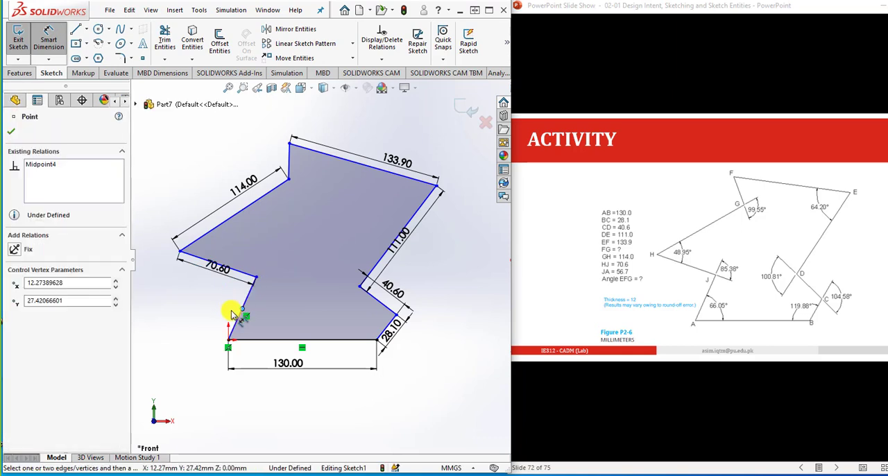
{"action": "left_click", "coordinate": [233, 312]}
{"action": "left_click", "coordinate": [236, 308]}
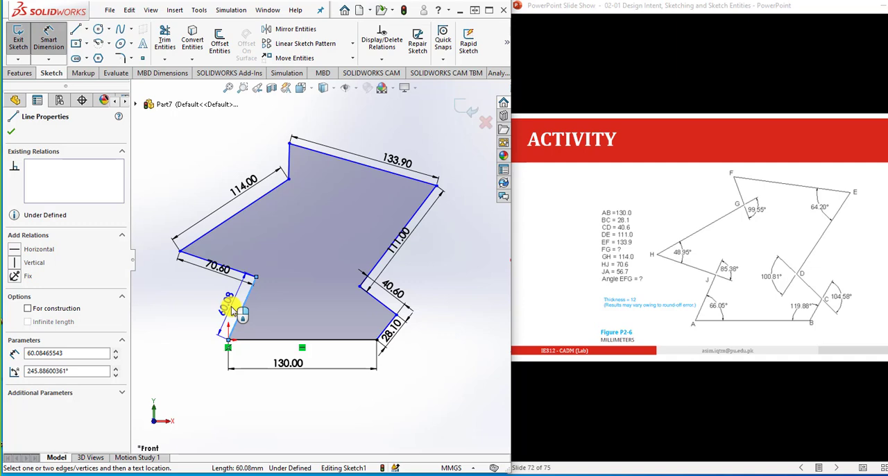
{"action": "left_click", "coordinate": [233, 310]}
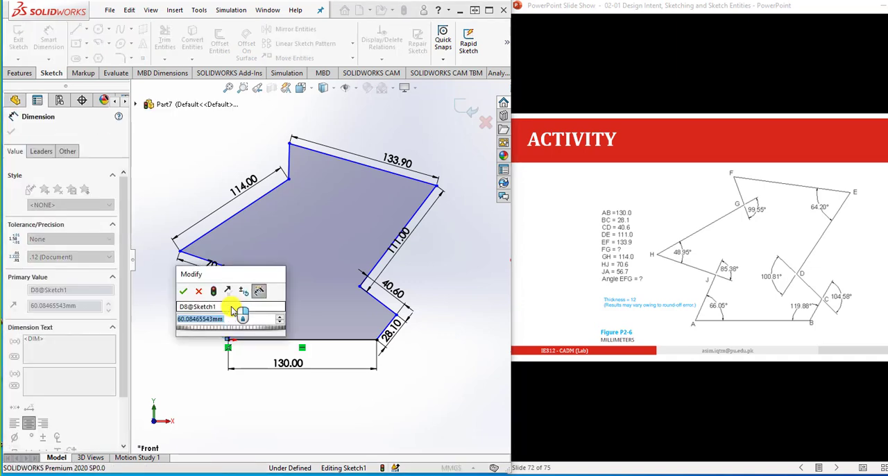
{"action": "type", "text": "56.7"}
{"action": "key", "text": "Return"}
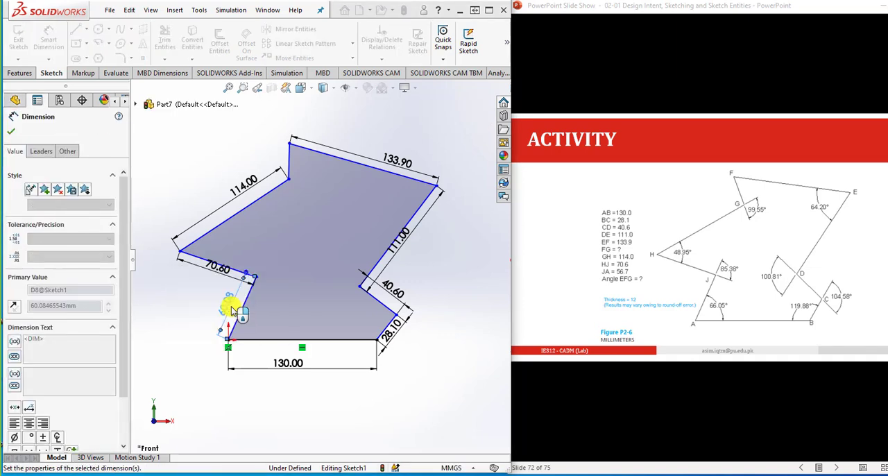
{"action": "left_click", "coordinate": [203, 340]}
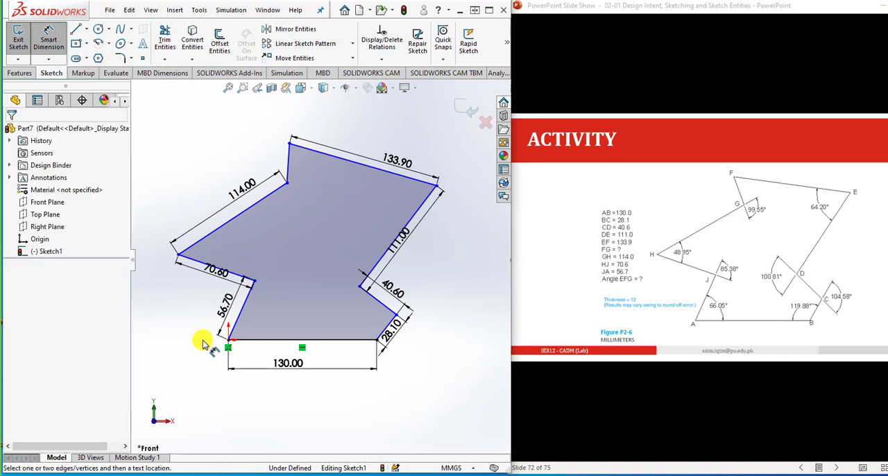
- Add an angular dimension at vertex A between lines AB and JA and set it to 66.05°
{"action": "left_click", "coordinate": [252, 341]}
{"action": "left_click", "coordinate": [240, 315]}
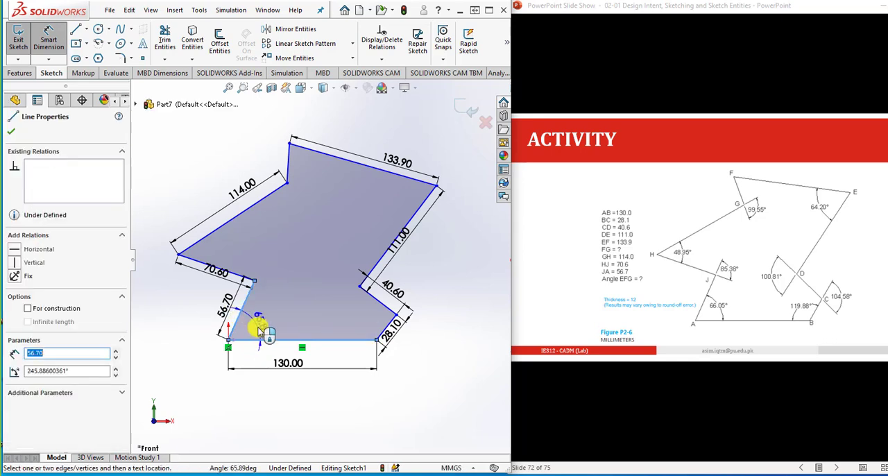
{"action": "left_click", "coordinate": [259, 331]}
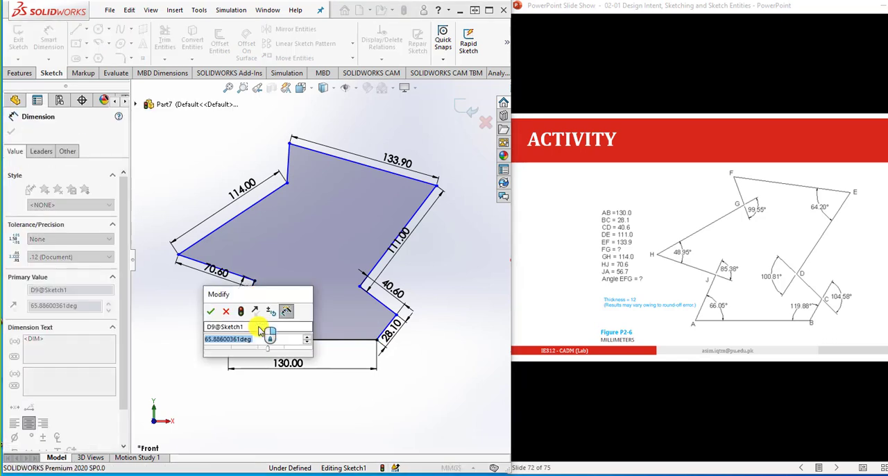
{"action": "type", "text": "66.05"}
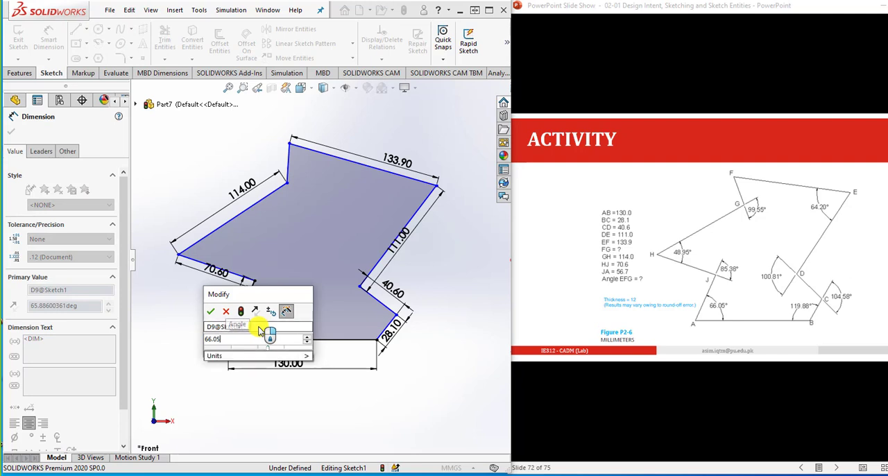
{"action": "key", "text": "Return"}
{"action": "left_click", "coordinate": [396, 385]}
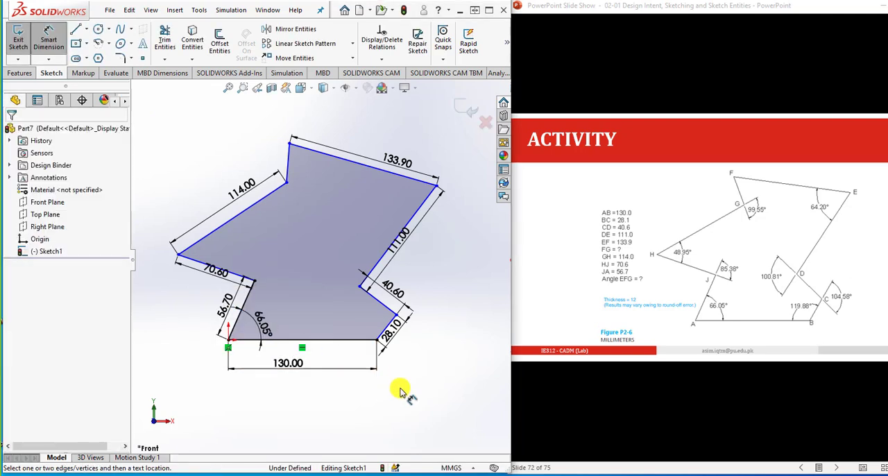
- Dimension the interior angle at vertex B between lines AB and BC and set it to 119.88°
{"action": "left_click", "coordinate": [369, 339]}
{"action": "left_click", "coordinate": [386, 331]}
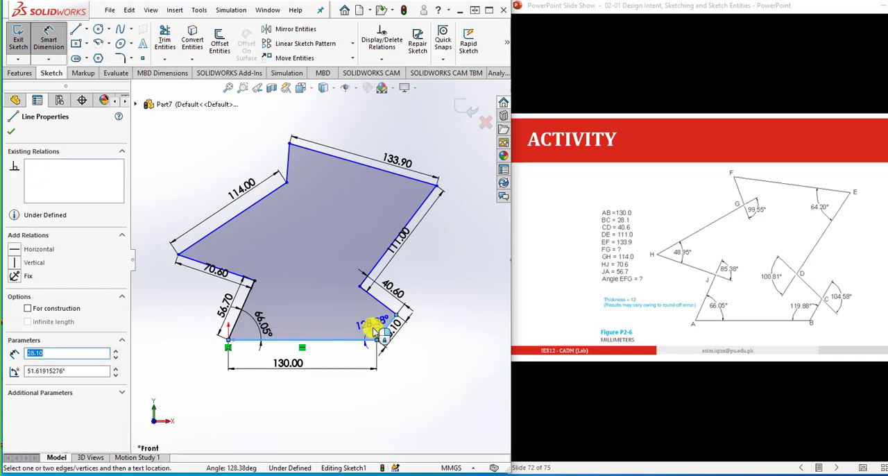
{"action": "left_click", "coordinate": [369, 329]}
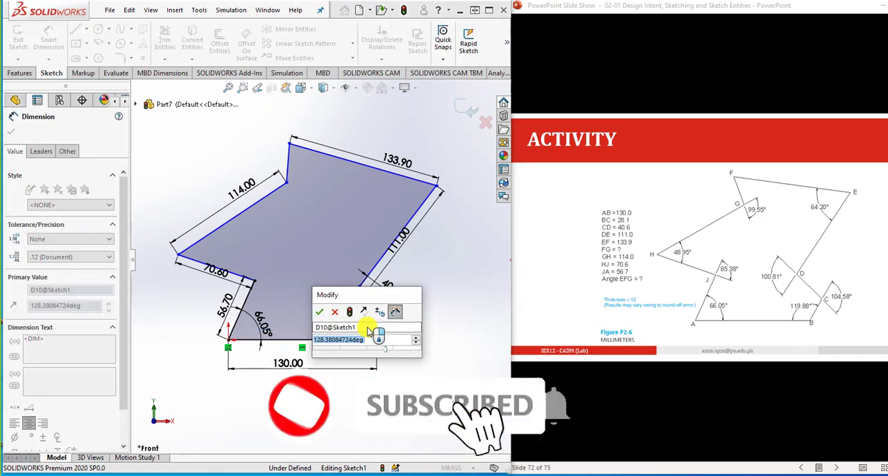
{"action": "type", "text": "11"}
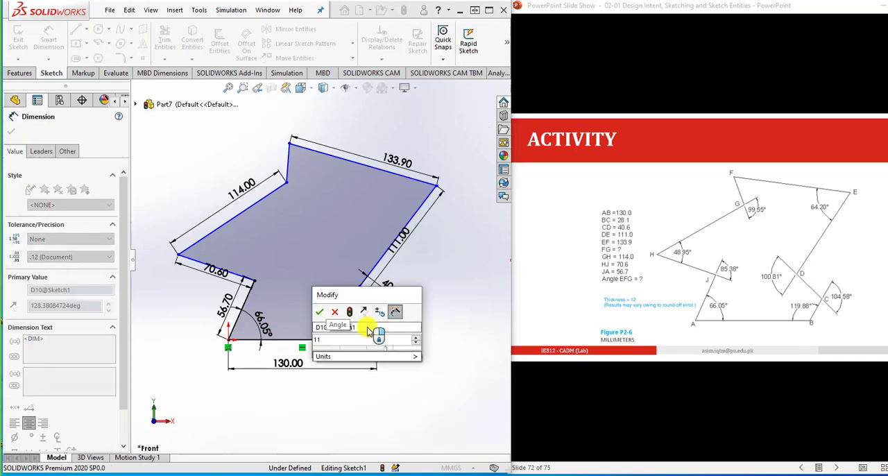
{"action": "type", "text": "9.88"}
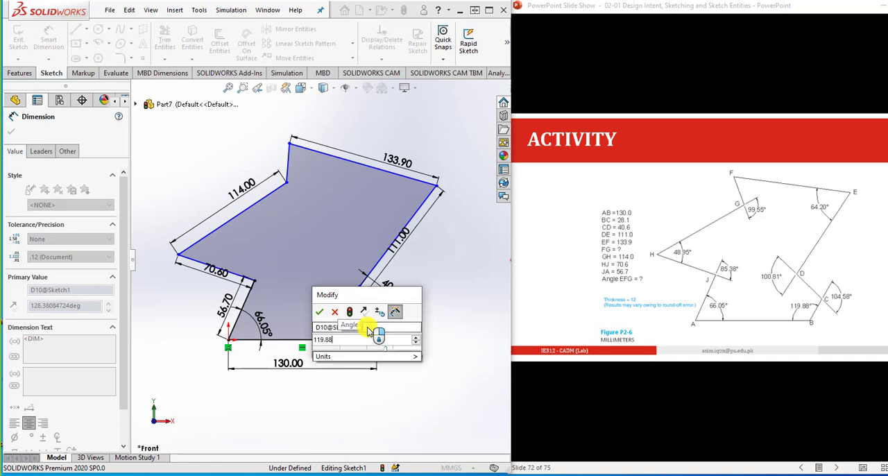
{"action": "key", "text": "Return"}
{"action": "left_click", "coordinate": [416, 361]}
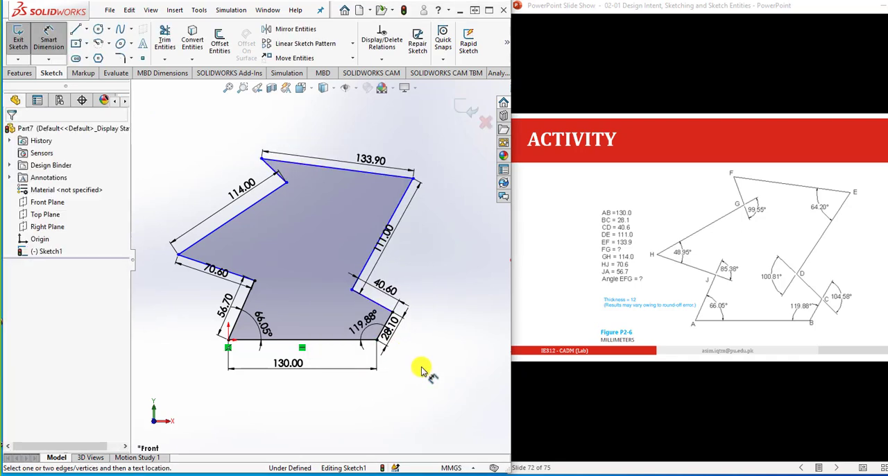
{"action": "scroll", "coordinate": [368, 302], "scroll_direction": "down", "scroll_amount": 2}
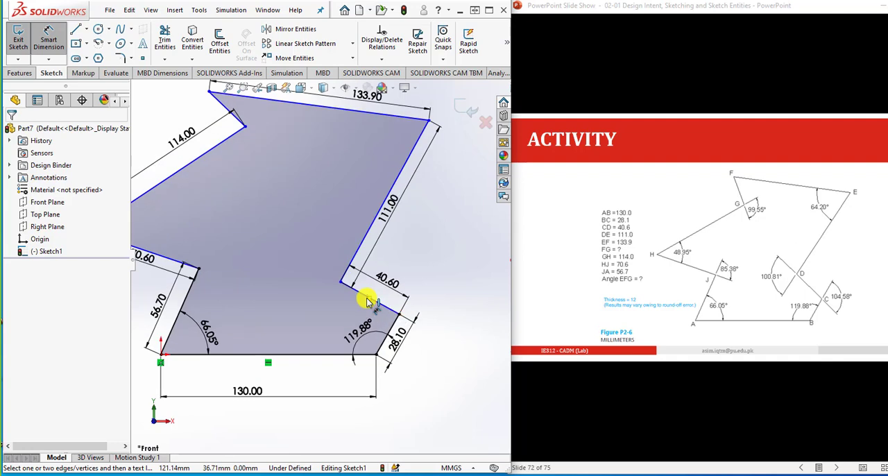
{"action": "left_click", "coordinate": [358, 291]}
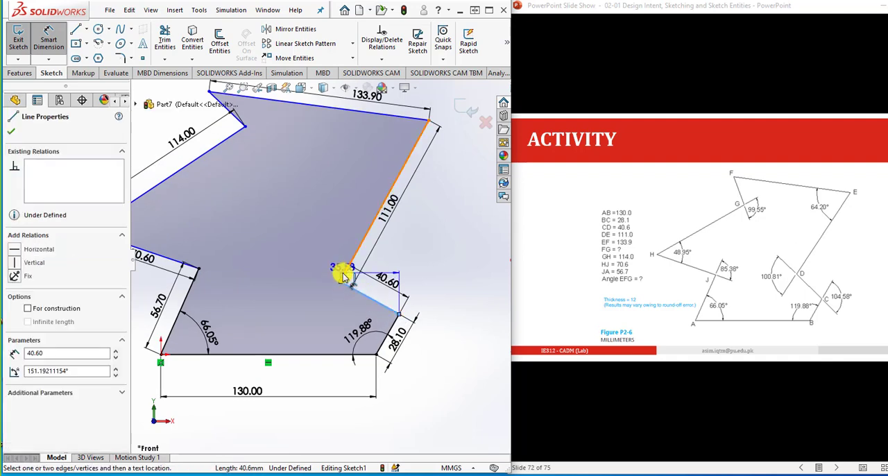
{"action": "left_click", "coordinate": [345, 273]}
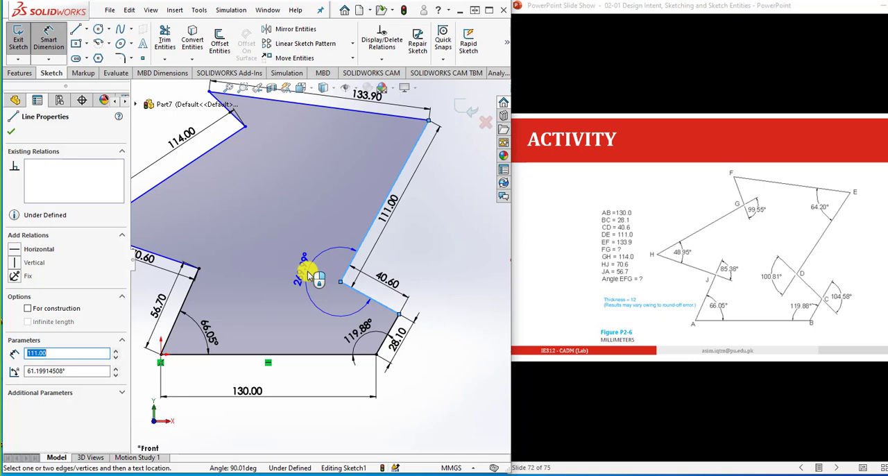
{"action": "key", "text": "Escape"}
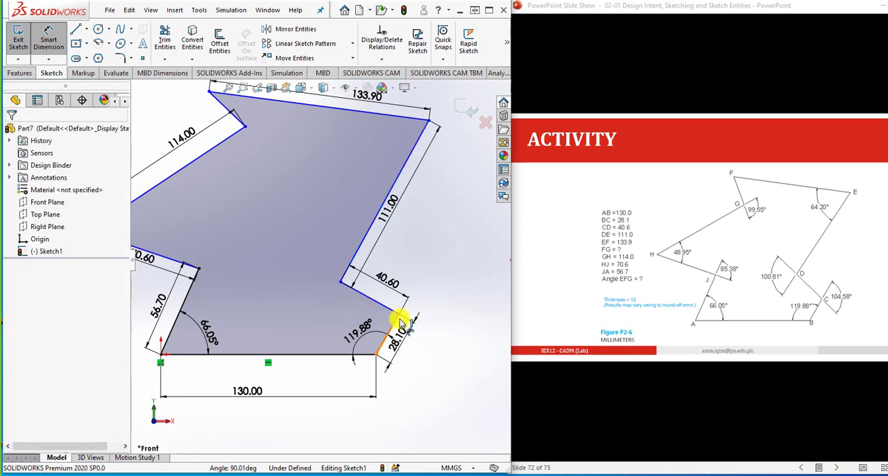
- Add an angular dimension at vertex E between lines DE and EF and set it to 64.2°
{"action": "left_click", "coordinate": [415, 148]}
{"action": "left_click", "coordinate": [398, 116]}
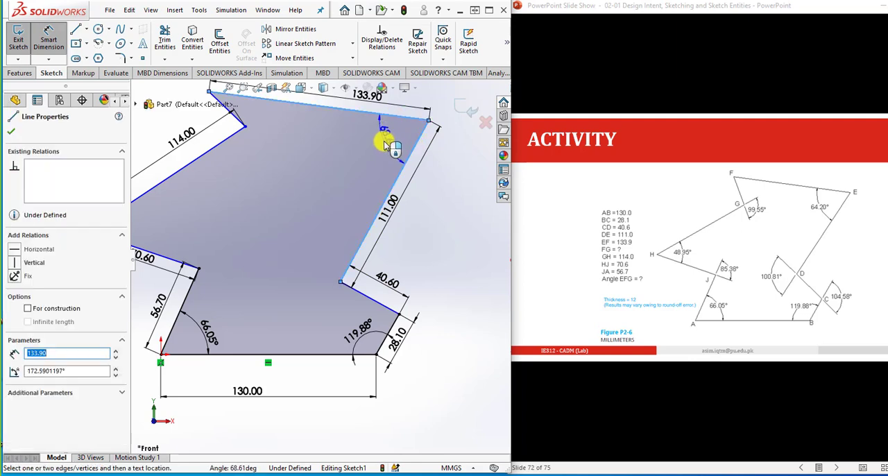
{"action": "left_click", "coordinate": [386, 146]}
{"action": "type", "text": "6"}
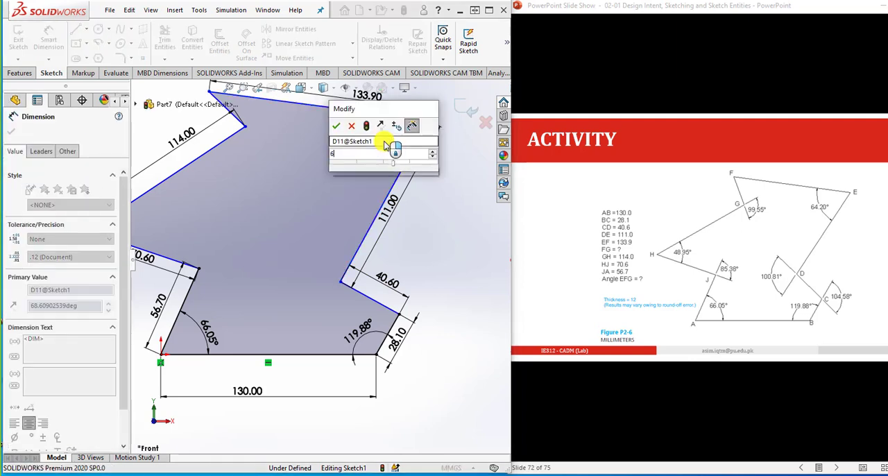
{"action": "type", "text": "4.2"}
{"action": "key", "text": "Return"}
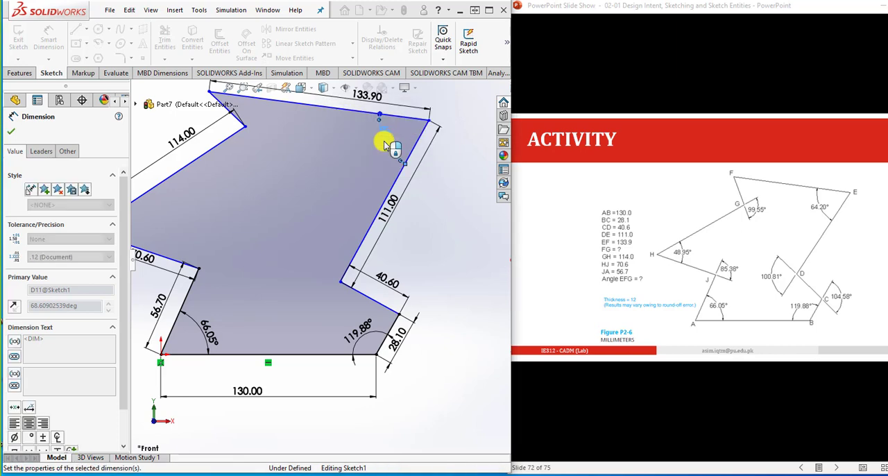
{"action": "left_click", "coordinate": [445, 219]}
- Dimension the angle at vertex H between lines GH and HJ and set it to 48.95°
{"action": "scroll", "coordinate": [444, 226], "scroll_direction": "up", "scroll_amount": 1}
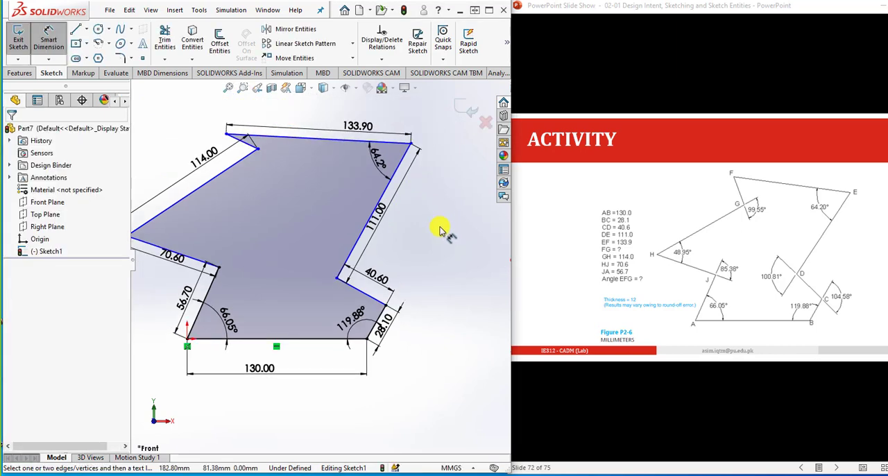
{"action": "scroll", "coordinate": [208, 234], "scroll_direction": "up", "scroll_amount": 2}
{"action": "scroll", "coordinate": [199, 234], "scroll_direction": "down", "scroll_amount": 2}
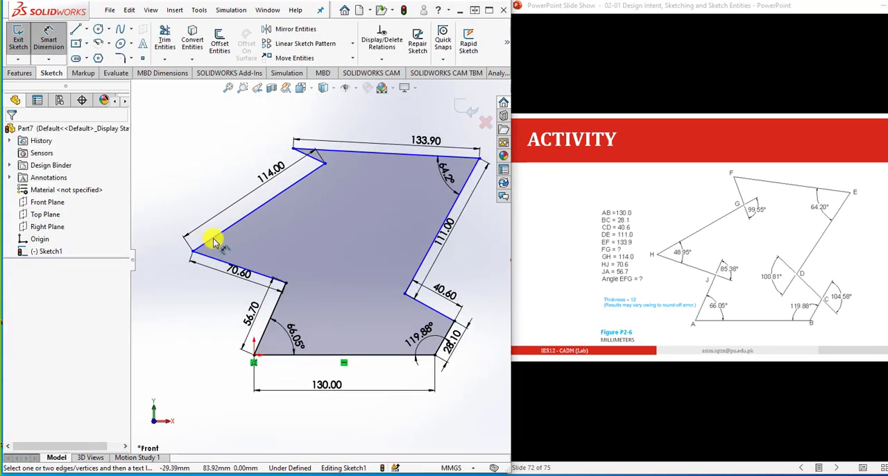
{"action": "left_click", "coordinate": [208, 249]}
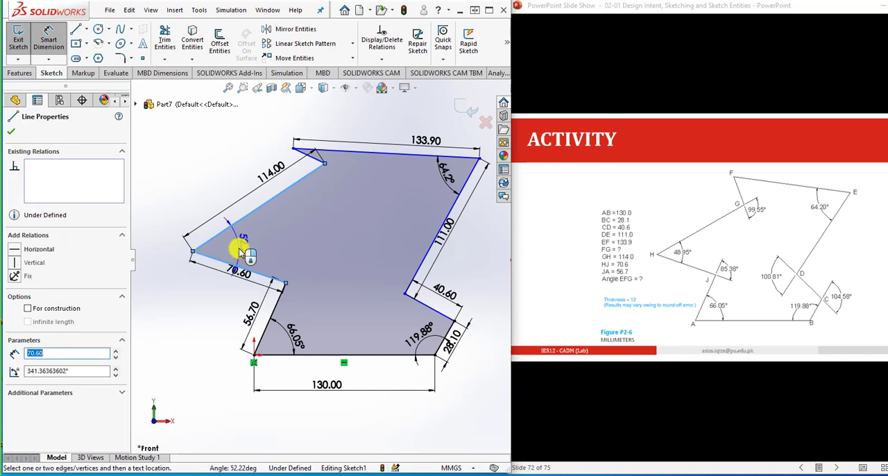
{"action": "left_click", "coordinate": [239, 252]}
{"action": "type", "text": "48"}
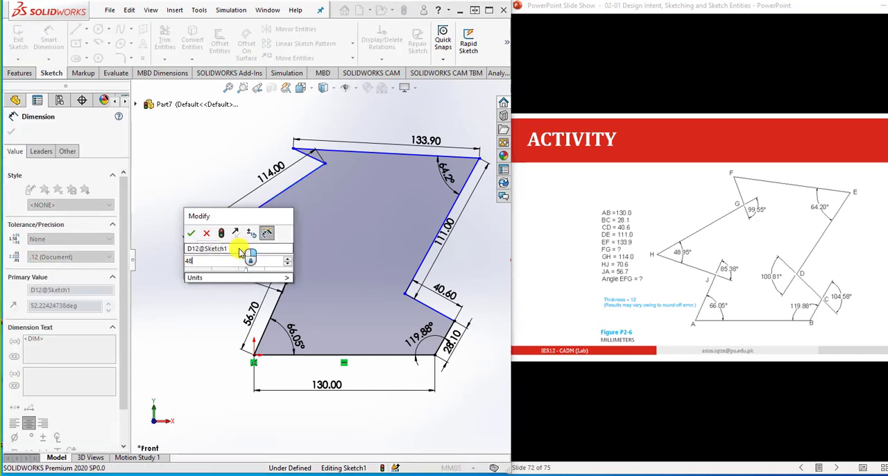
{"action": "type", "text": ".95"}
{"action": "key", "text": "Return"}
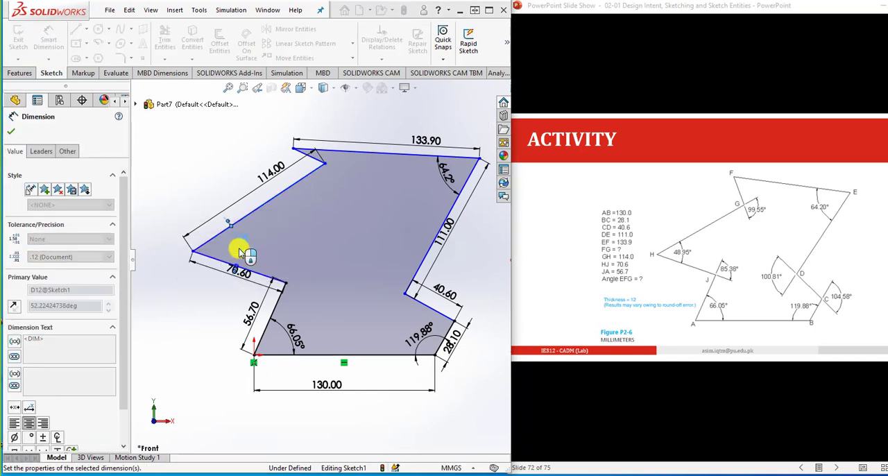
{"action": "left_click", "coordinate": [222, 311]}
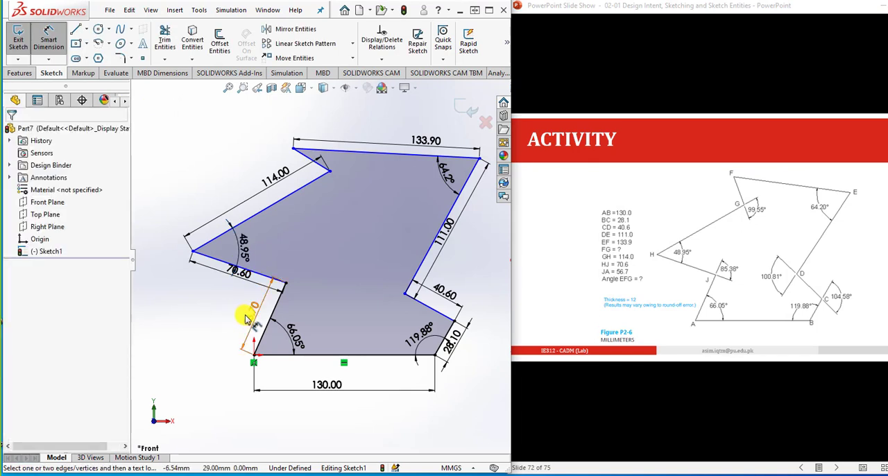
{"action": "left_click", "coordinate": [266, 278]}
{"action": "left_click", "coordinate": [282, 292]}
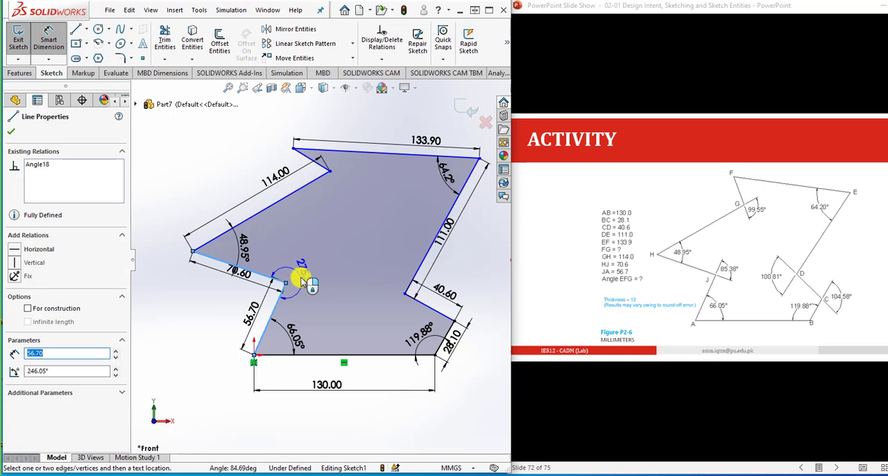
{"action": "key", "text": "Escape"}
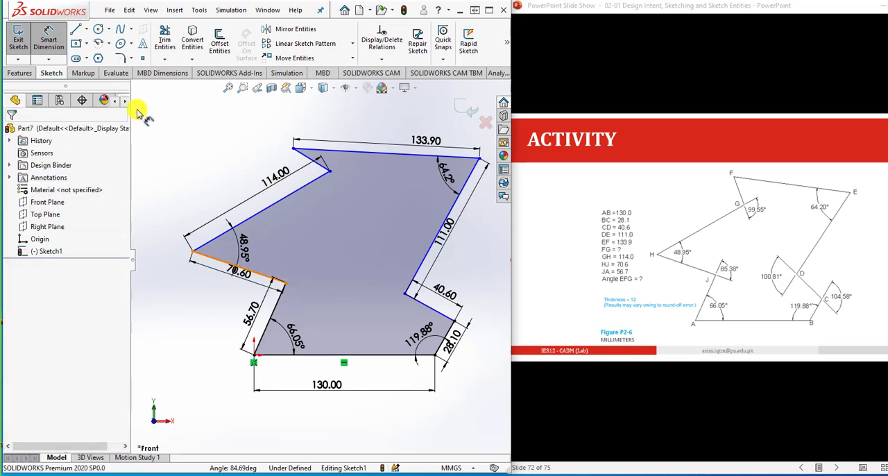
- Sketch a short construction line from vertex J into the profile, roughly continuing line JA beyond J
{"action": "left_click", "coordinate": [76, 30]}
{"action": "scroll", "coordinate": [288, 277], "scroll_direction": "down", "scroll_amount": 3}
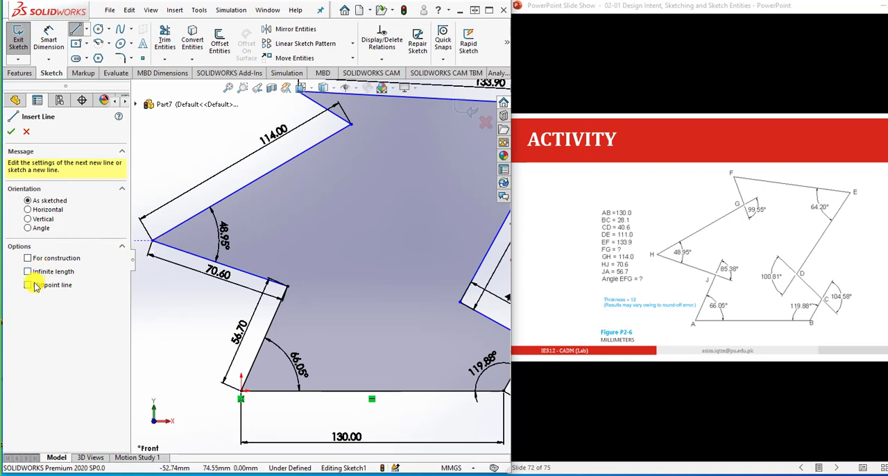
{"action": "left_click", "coordinate": [44, 260]}
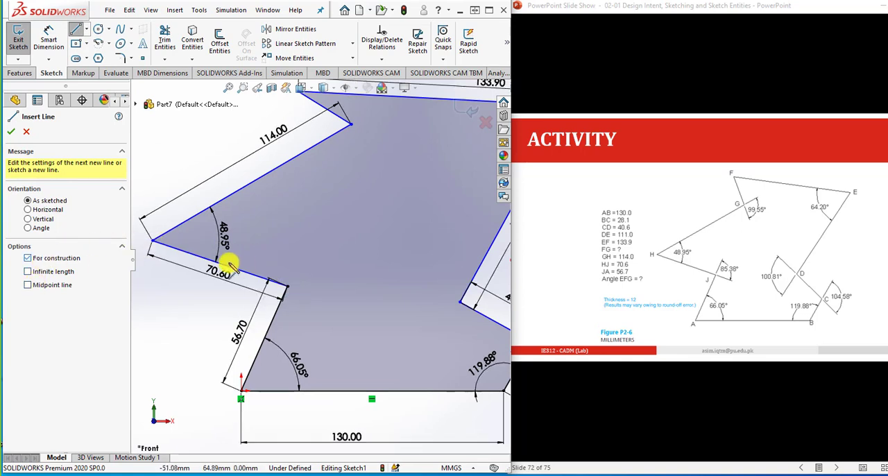
{"action": "left_click", "coordinate": [288, 286]}
{"action": "double_click", "coordinate": [307, 240]}
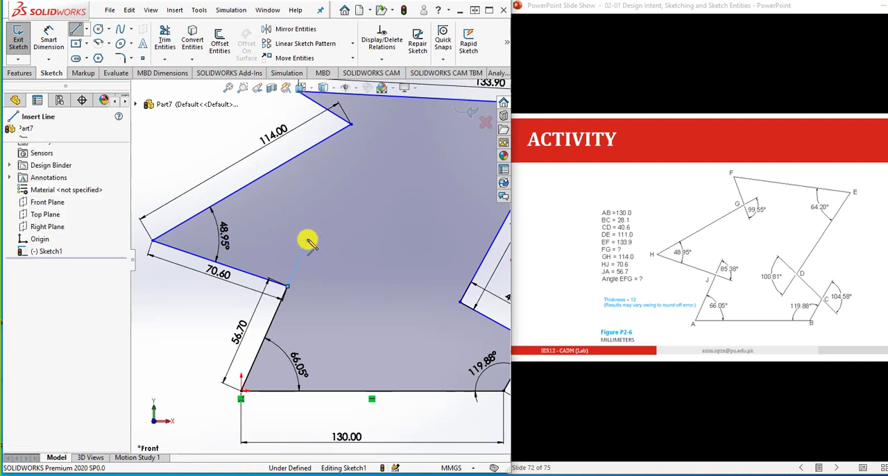
{"action": "key", "text": "Escape"}
- Sketch a second construction line about 17 mm long from vertex J, roughly continuing line HJ into the profile
{"action": "left_click", "coordinate": [77, 31]}
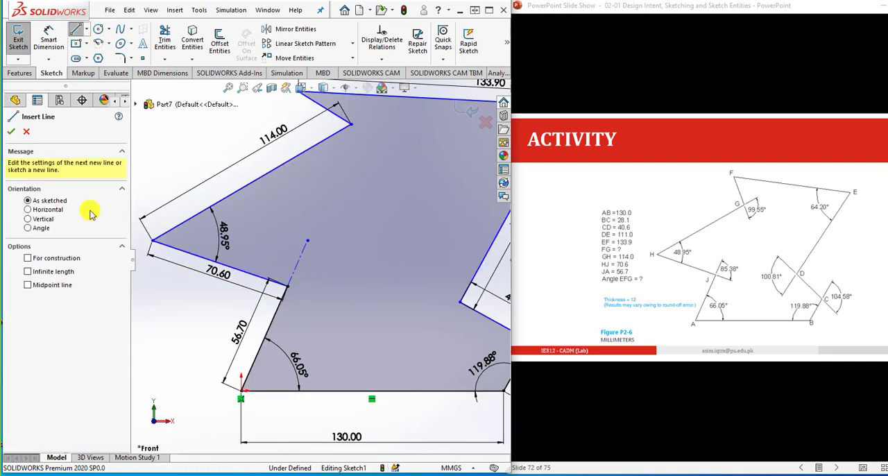
{"action": "left_click", "coordinate": [287, 286]}
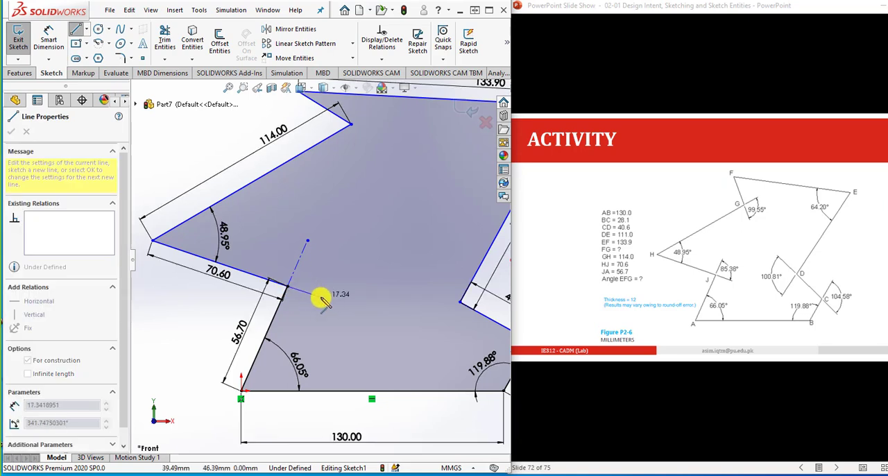
{"action": "left_click", "coordinate": [321, 298]}
{"action": "key", "text": "Escape"}
- Make the two construction lines at vertex J collinear with the profile lines they extend, HJ and JA
{"action": "left_click", "coordinate": [298, 291]}
{"action": "left_click", "coordinate": [252, 278]}
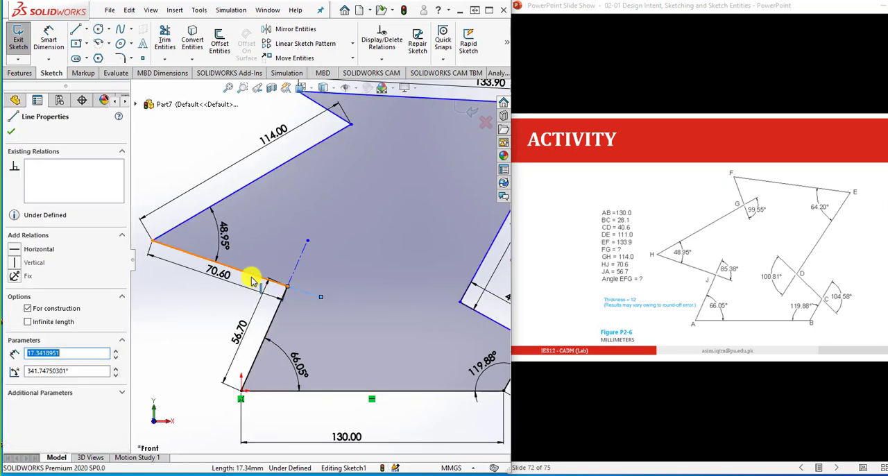
{"action": "left_click", "coordinate": [252, 279], "text": "ctrl"}
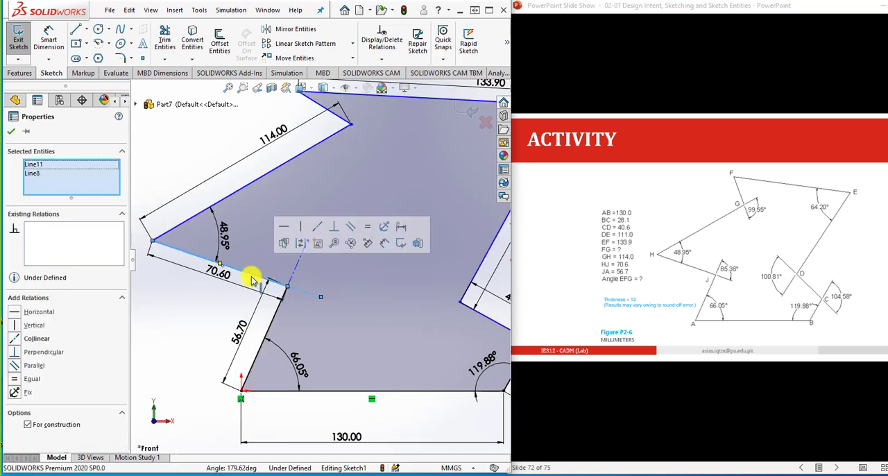
{"action": "left_click", "coordinate": [319, 230]}
{"action": "left_click", "coordinate": [278, 306]}
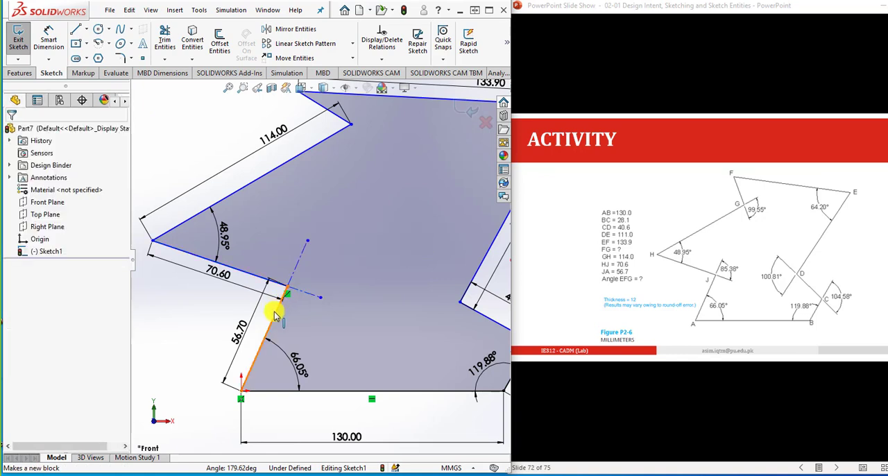
{"action": "left_click", "coordinate": [295, 271], "text": "ctrl"}
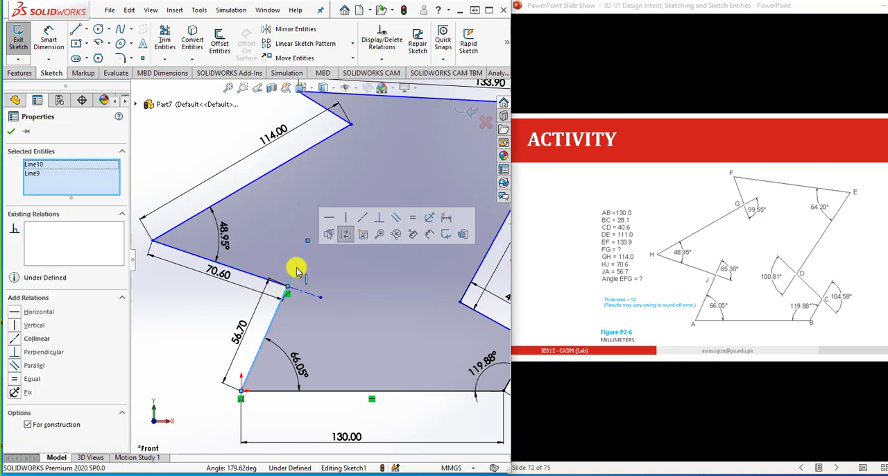
{"action": "left_click", "coordinate": [316, 231]}
{"action": "left_click", "coordinate": [199, 332]}
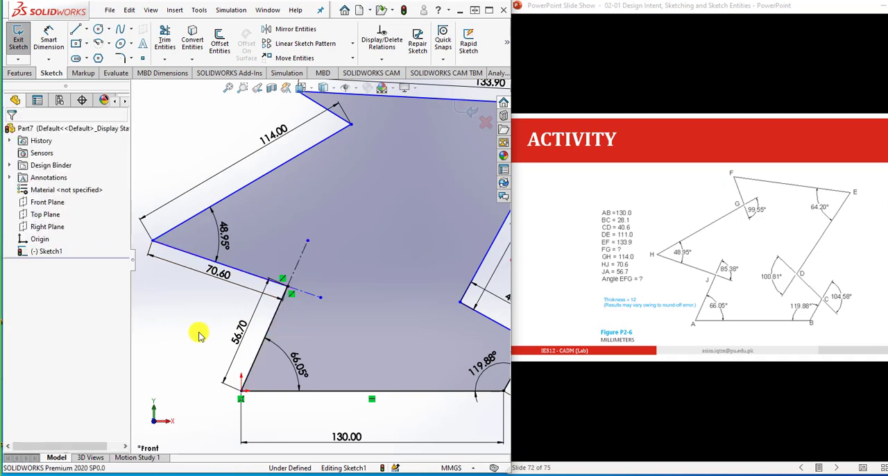
- Dimension the angle between the two construction lines at vertex J and set it to 85.38°
{"action": "left_click", "coordinate": [49, 38]}
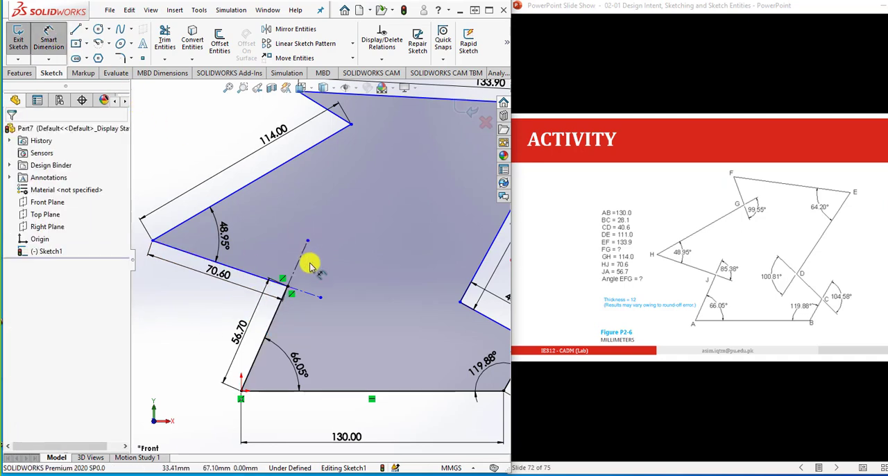
{"action": "left_click", "coordinate": [303, 292]}
{"action": "left_click", "coordinate": [297, 271]}
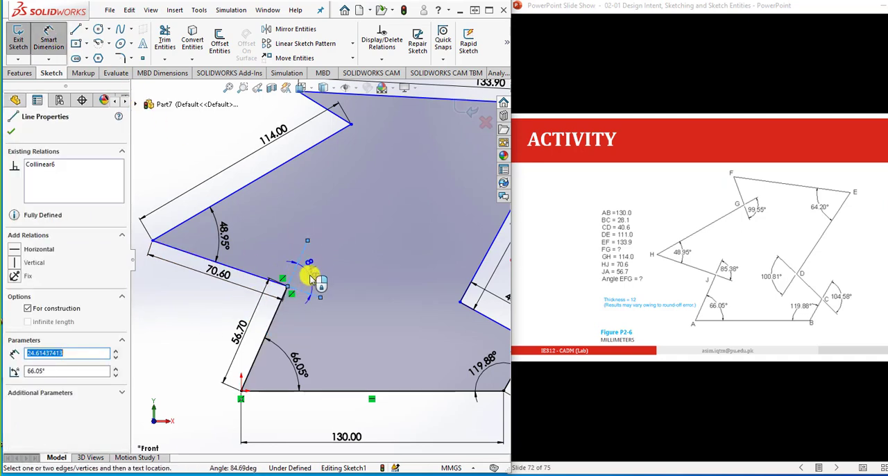
{"action": "left_click", "coordinate": [310, 278]}
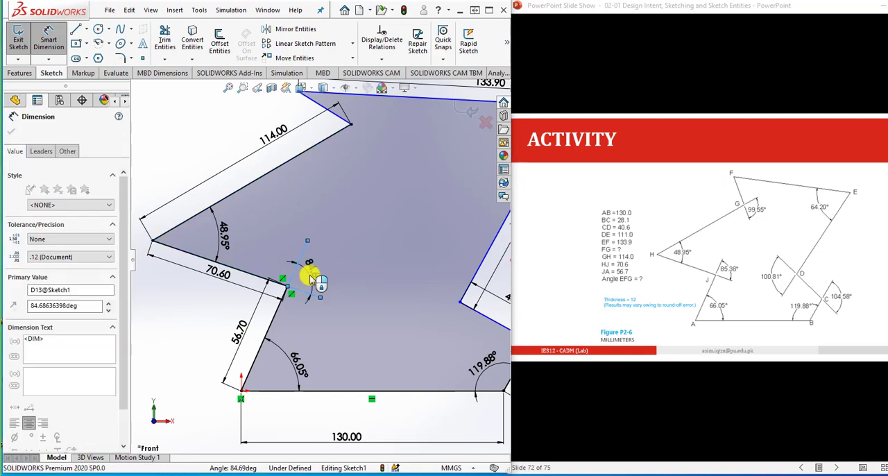
{"action": "type", "text": "85"}
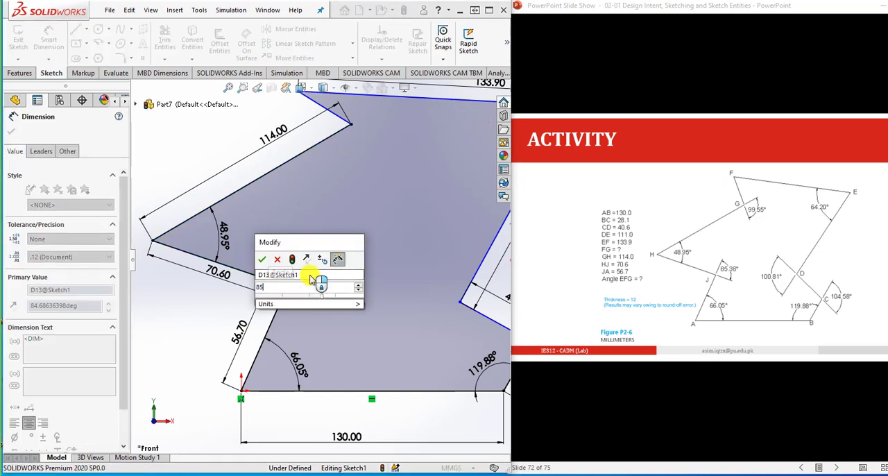
{"action": "type", "text": "."}
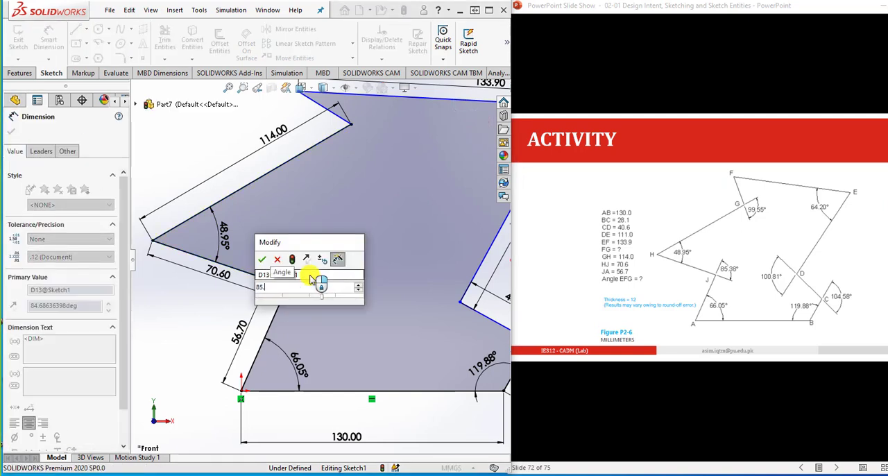
{"action": "type", "text": "38"}
{"action": "key", "text": "Return"}
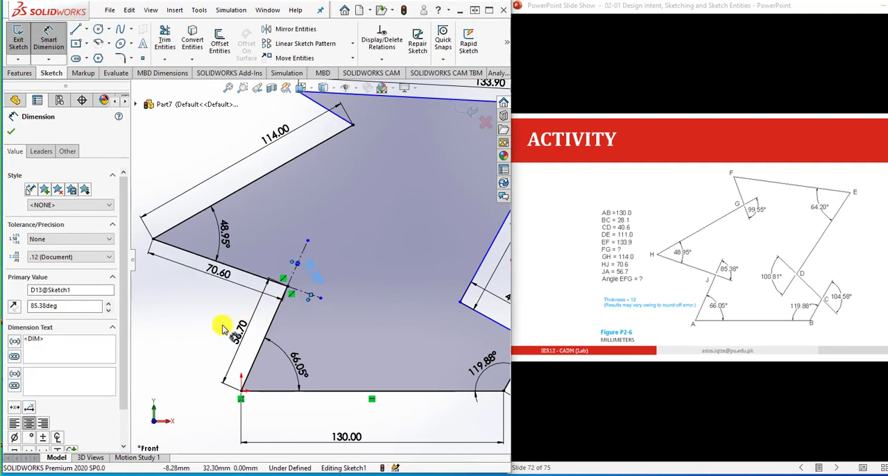
{"action": "left_click", "coordinate": [223, 326]}
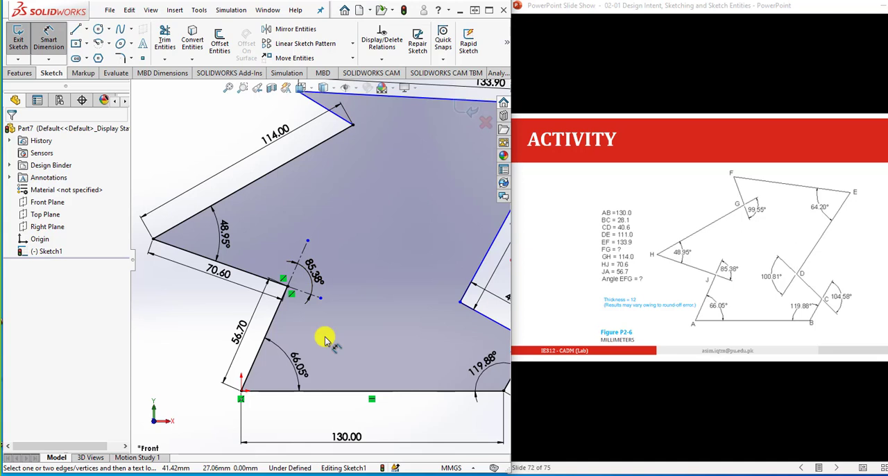
{"action": "scroll", "coordinate": [236, 312], "scroll_direction": "down", "scroll_amount": 2}
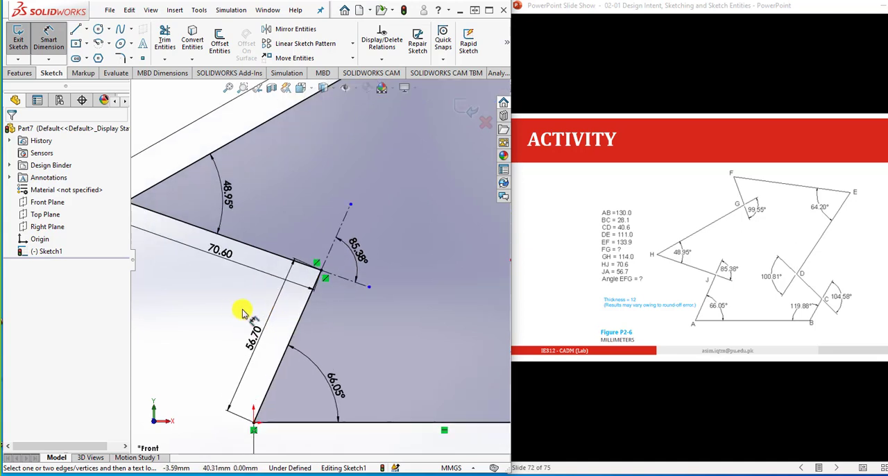
{"action": "left_click", "coordinate": [61, 48]}
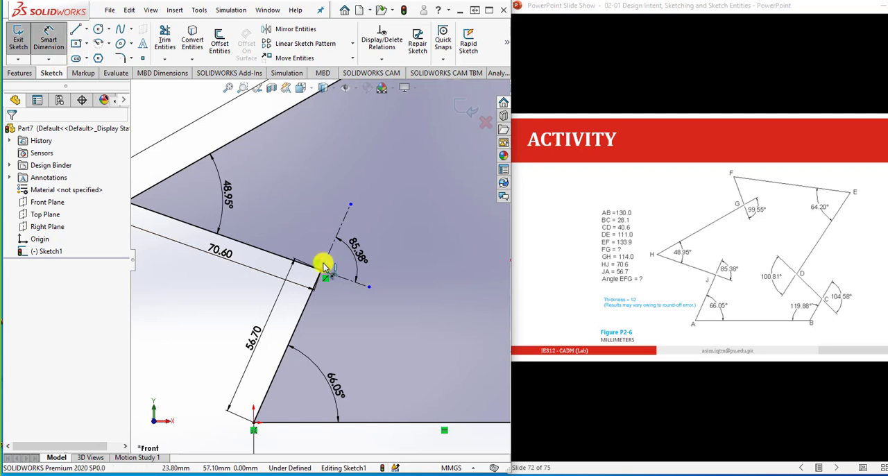
{"action": "left_click", "coordinate": [309, 306]}
{"action": "left_click", "coordinate": [282, 256]}
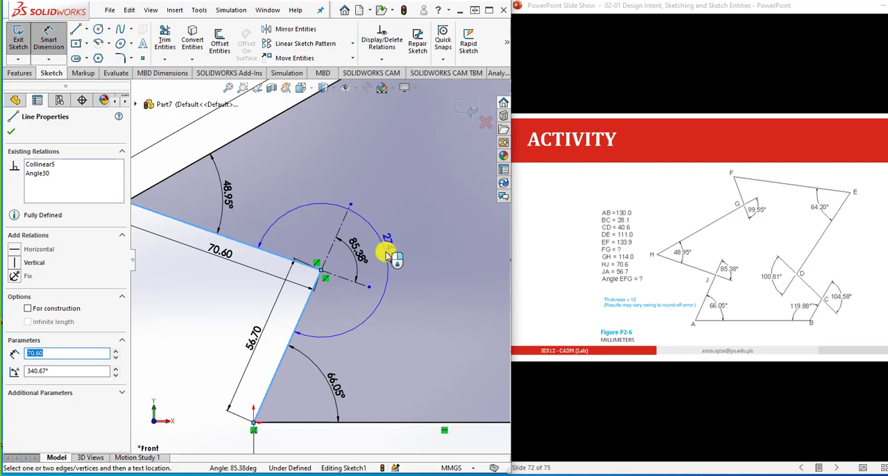
{"action": "key", "text": "Escape"}
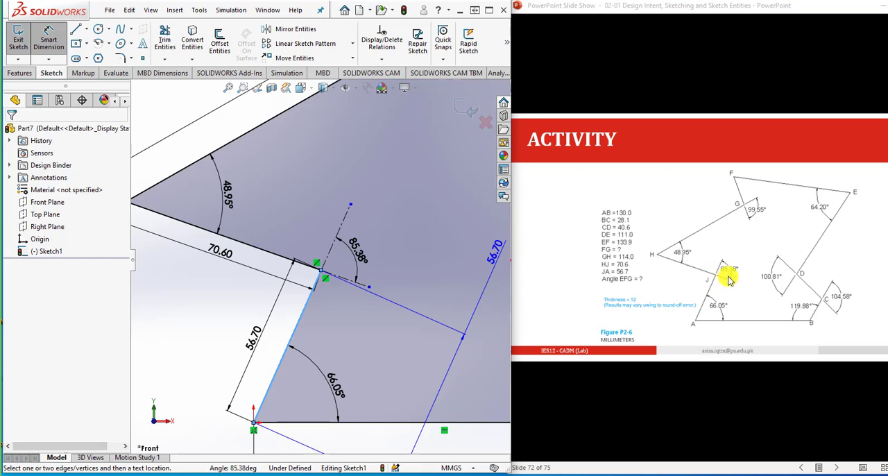
{"action": "key", "text": "Escape"}
{"action": "key", "text": "Escape"}
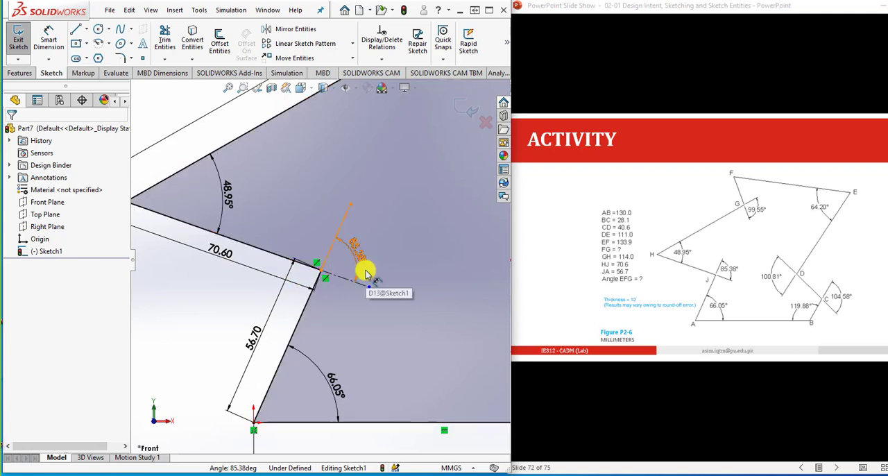
- Sketch a construction line about 16 mm long from vertex G into the profile, collinear with line GH
{"action": "scroll", "coordinate": [345, 309], "scroll_direction": "up", "scroll_amount": 1}
{"action": "scroll", "coordinate": [346, 309], "scroll_direction": "up", "scroll_amount": 2}
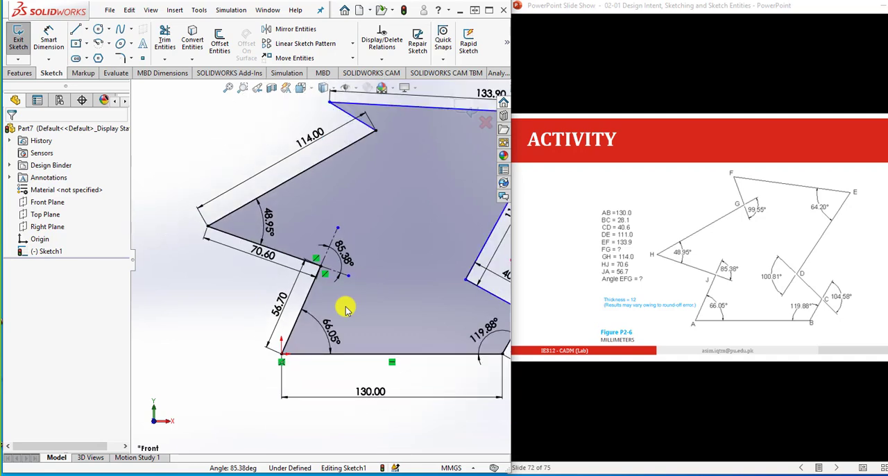
{"action": "scroll", "coordinate": [364, 263], "scroll_direction": "up", "scroll_amount": 1}
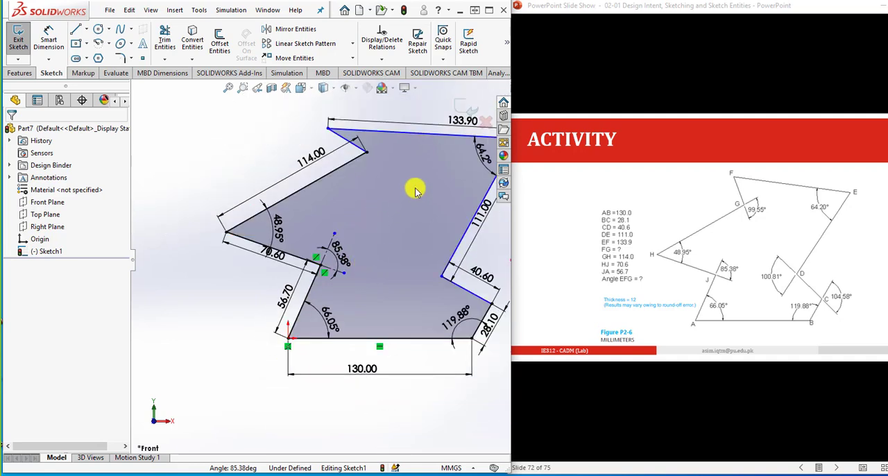
{"action": "scroll", "coordinate": [415, 188], "scroll_direction": "down", "scroll_amount": 1}
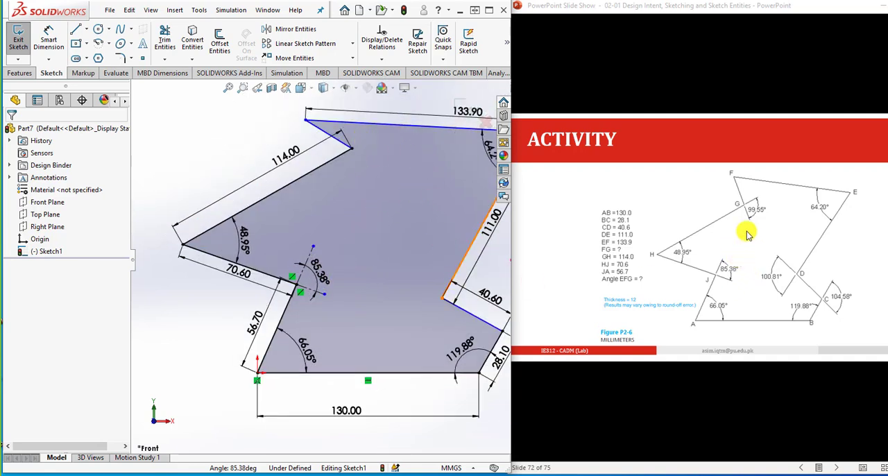
{"action": "scroll", "coordinate": [338, 189], "scroll_direction": "down", "scroll_amount": 1}
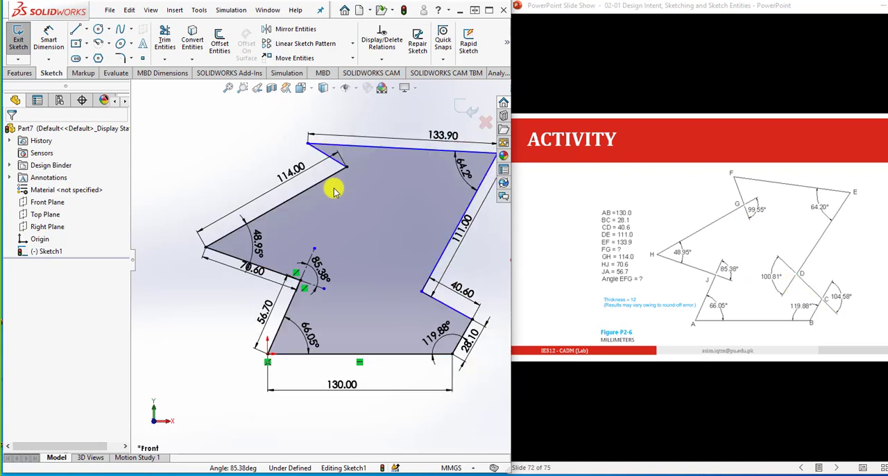
{"action": "scroll", "coordinate": [406, 145], "scroll_direction": "down", "scroll_amount": 1}
{"action": "left_click", "coordinate": [86, 30]}
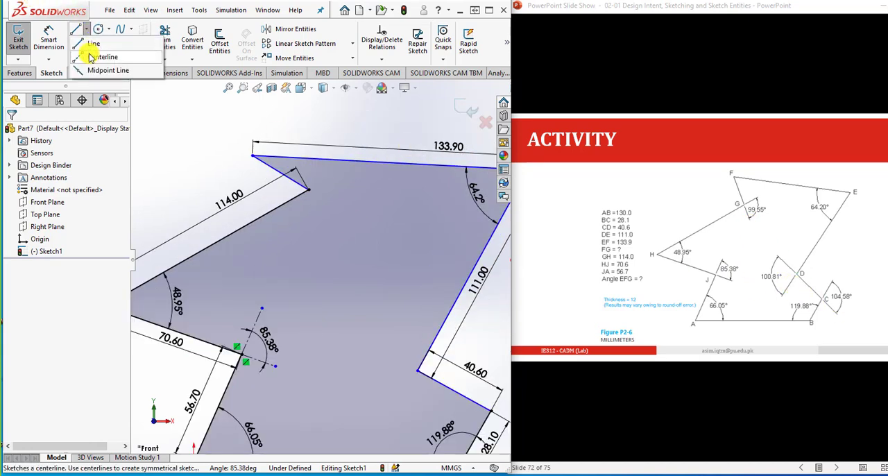
{"action": "left_click", "coordinate": [90, 58]}
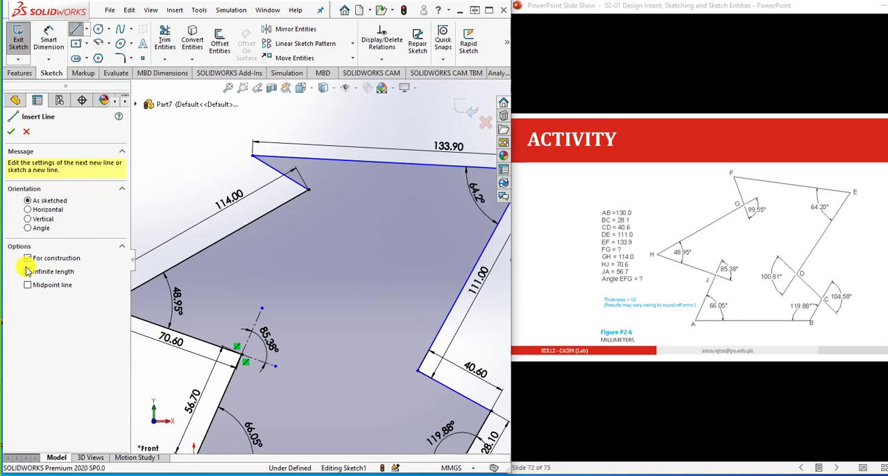
{"action": "left_click", "coordinate": [308, 187]}
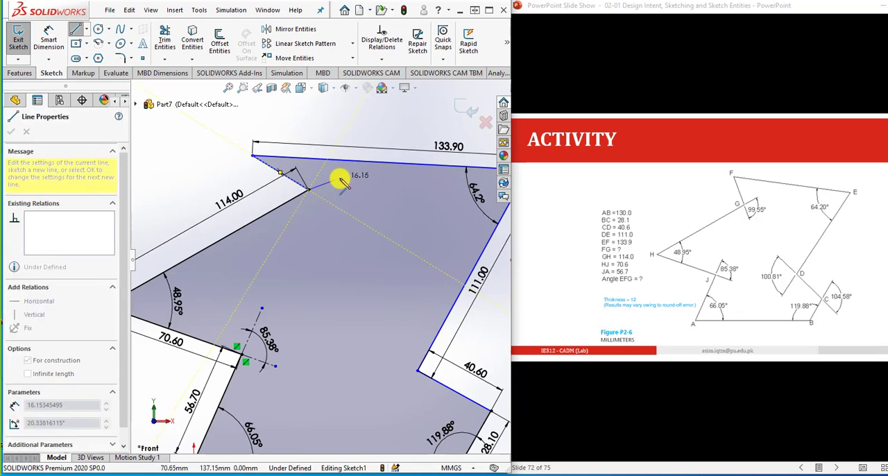
{"action": "left_click", "coordinate": [338, 173]}
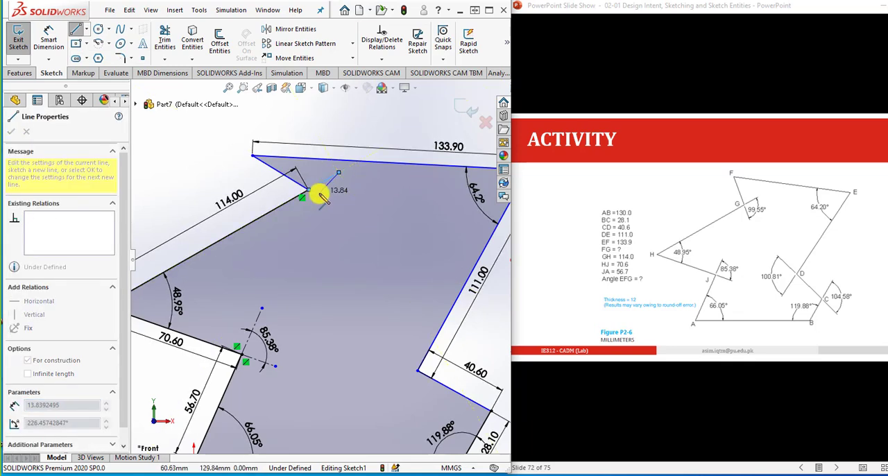
{"action": "key", "text": "Escape"}
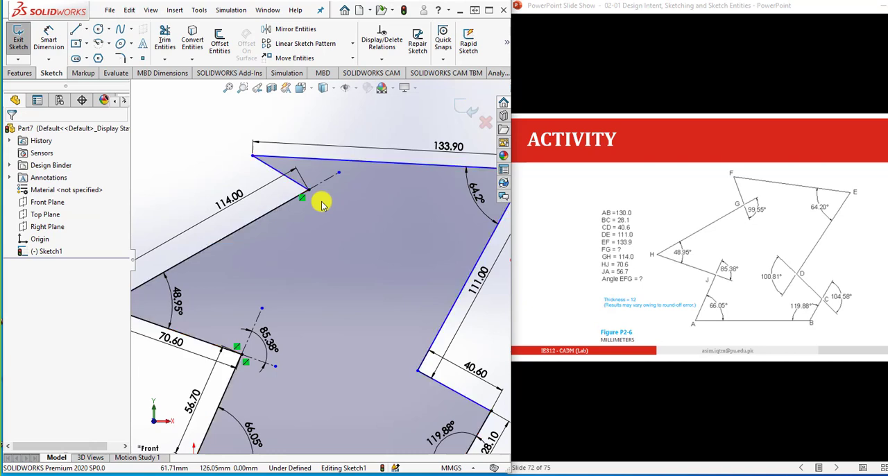
- Sketch a line about 11 mm long from vertex G into the profile, collinear with line FG
{"action": "key", "text": "l"}
{"action": "left_click", "coordinate": [310, 190]}
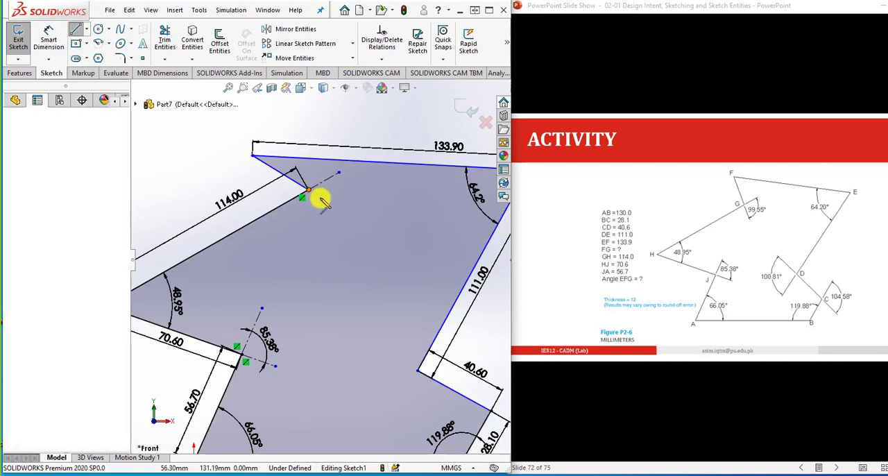
{"action": "left_click", "coordinate": [328, 202]}
{"action": "key", "text": "Escape"}
{"action": "key", "text": "Escape"}
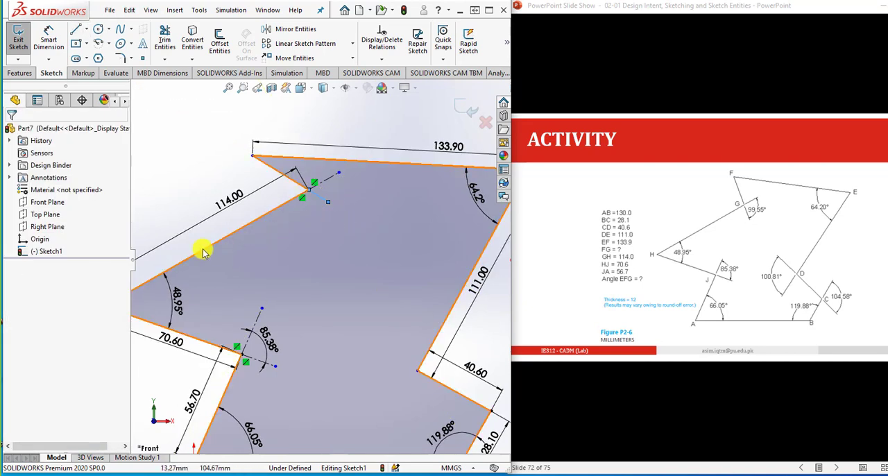
- Convert the line extending FG beyond vertex G to construction geometry and stretch its free end farther into the profile
{"action": "left_click", "coordinate": [320, 200]}
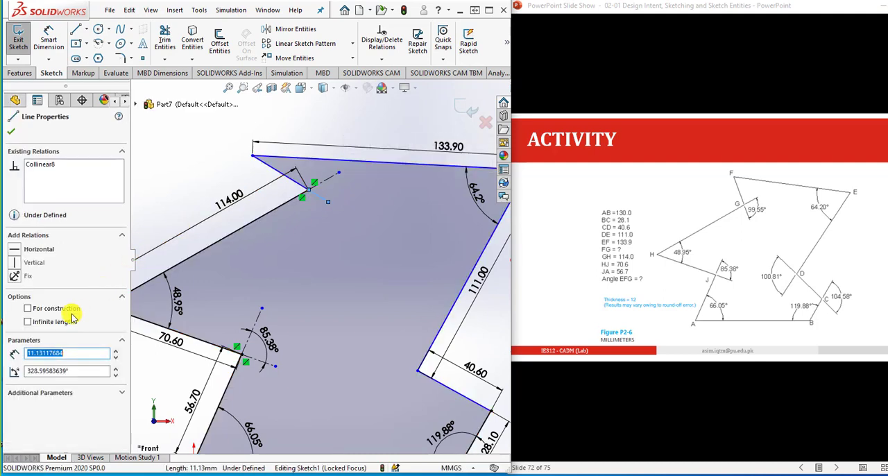
{"action": "left_click", "coordinate": [172, 188]}
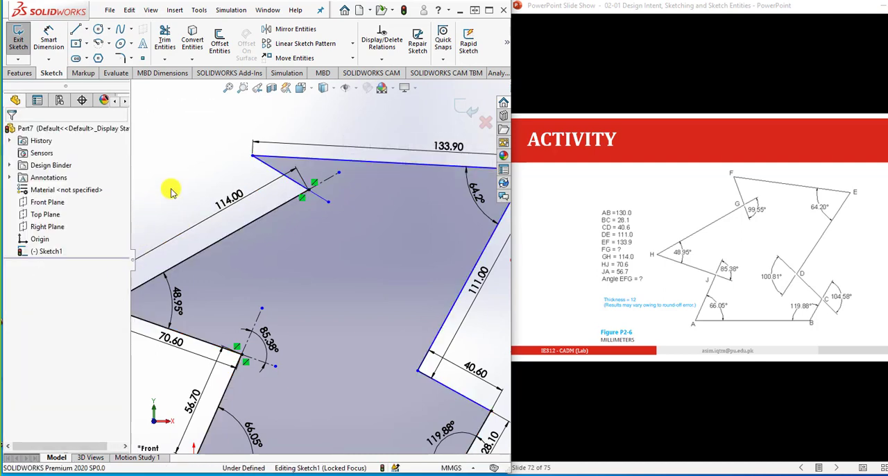
{"action": "left_click", "coordinate": [320, 199]}
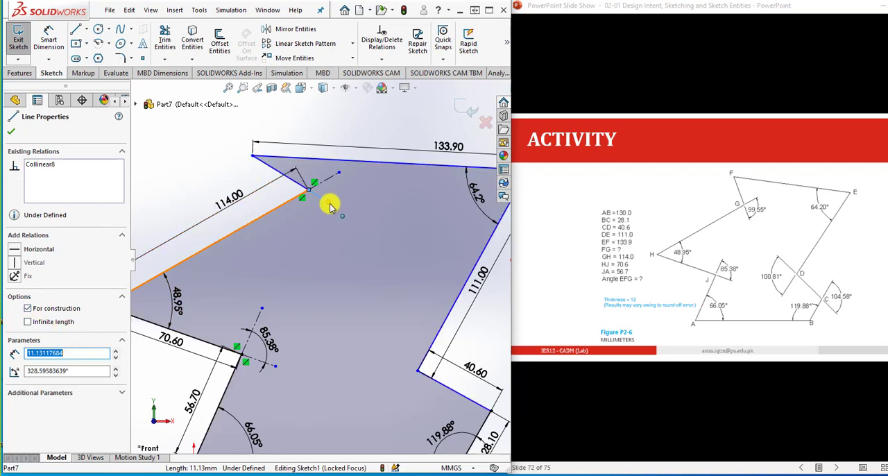
{"action": "left_click_drag", "start_coordinate": [329, 204], "coordinate": [349, 213]}
- Sketch a short construction line from vertex D into the profile, collinear with line CD
{"action": "scroll", "coordinate": [305, 306], "scroll_direction": "up", "scroll_amount": 3}
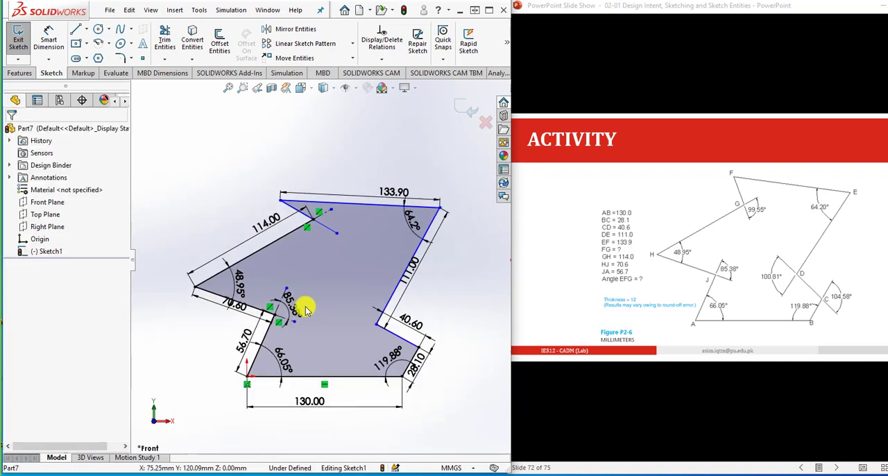
{"action": "scroll", "coordinate": [373, 319], "scroll_direction": "down", "scroll_amount": 3}
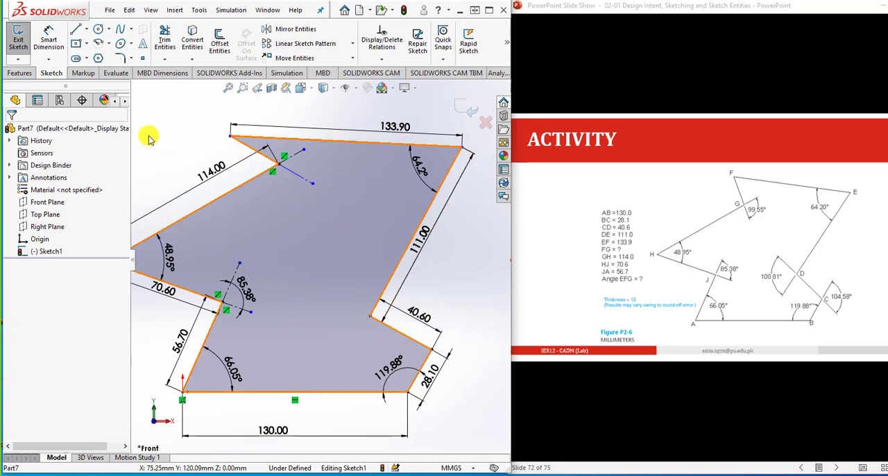
{"action": "left_click", "coordinate": [76, 31]}
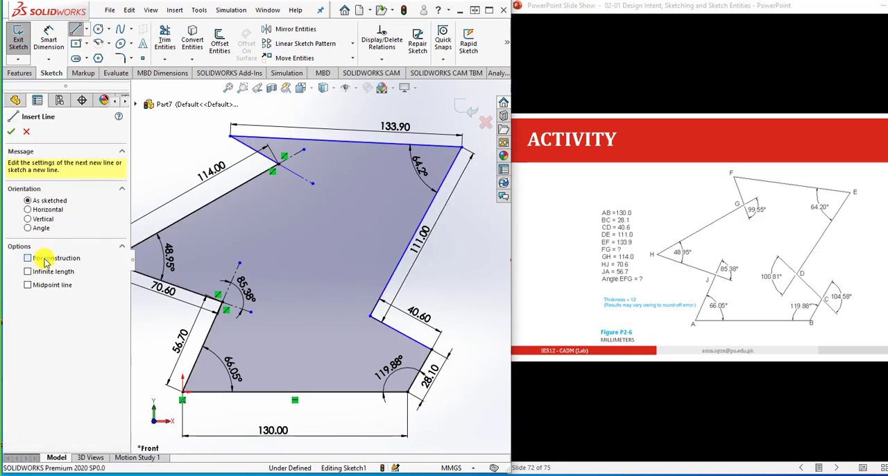
{"action": "left_click", "coordinate": [44, 262]}
{"action": "left_click", "coordinate": [374, 320]}
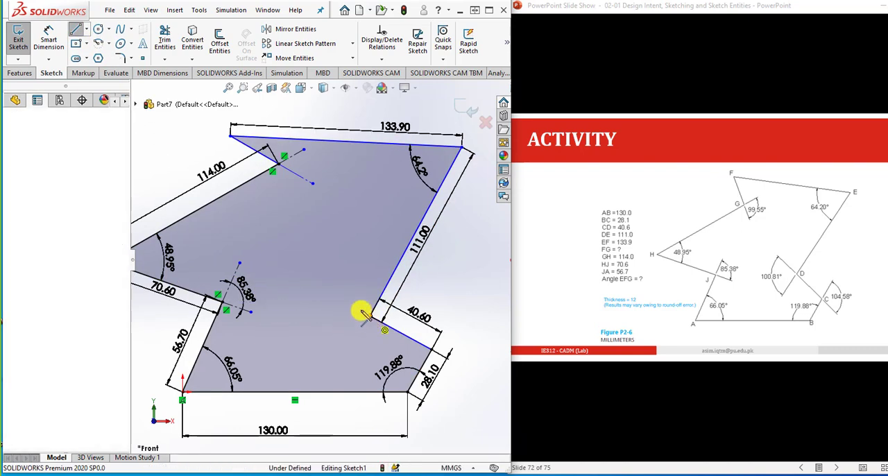
{"action": "key", "text": "space"}
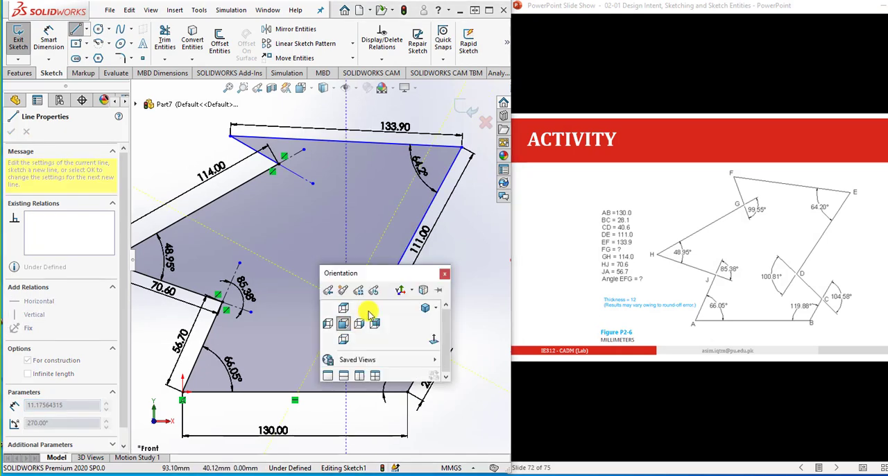
{"action": "key", "text": "Escape"}
{"action": "key", "text": "Escape"}
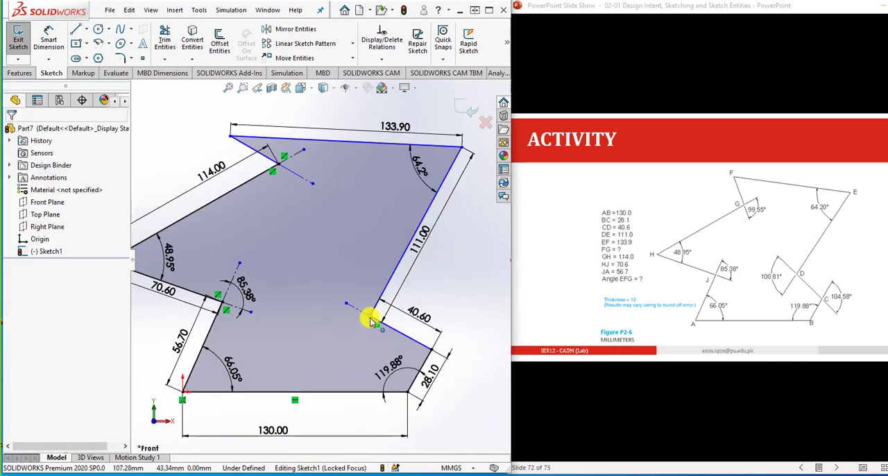
- Sketch a second short line from vertex D into the profile, roughly continuing line DE beyond D
{"action": "key", "text": "l"}
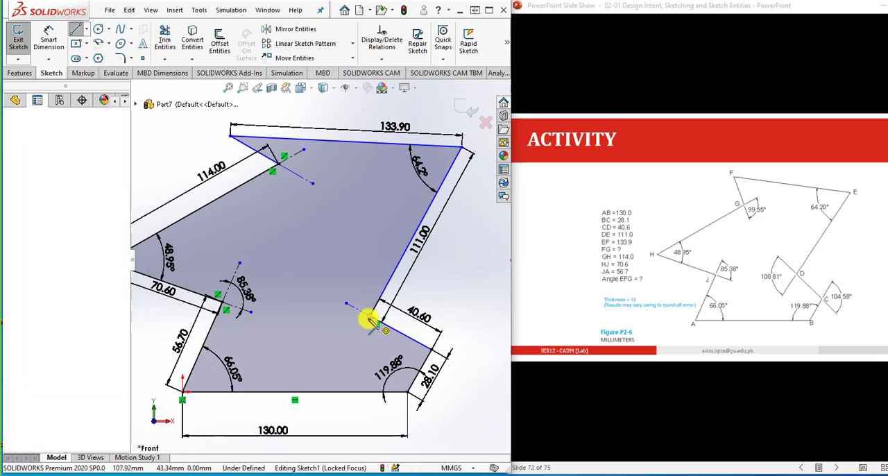
{"action": "left_click", "coordinate": [371, 318]}
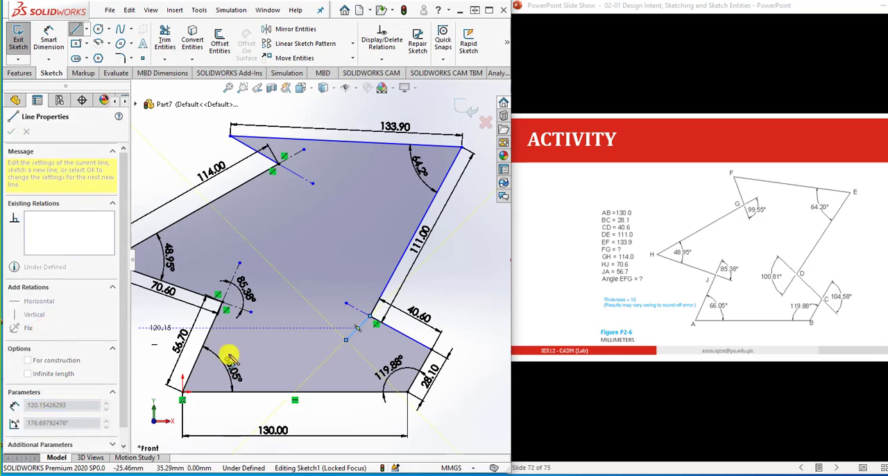
{"action": "key", "text": "Escape"}
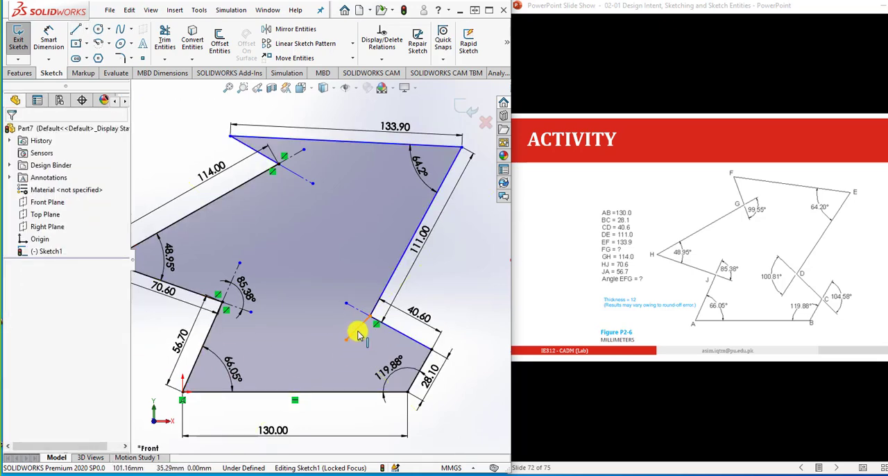
- Finish the line continuing DE beyond D at about 20 mm and sketch a construction line outward from vertex C, collinear with line BC
{"action": "left_click", "coordinate": [356, 331]}
{"action": "key", "text": "Escape"}
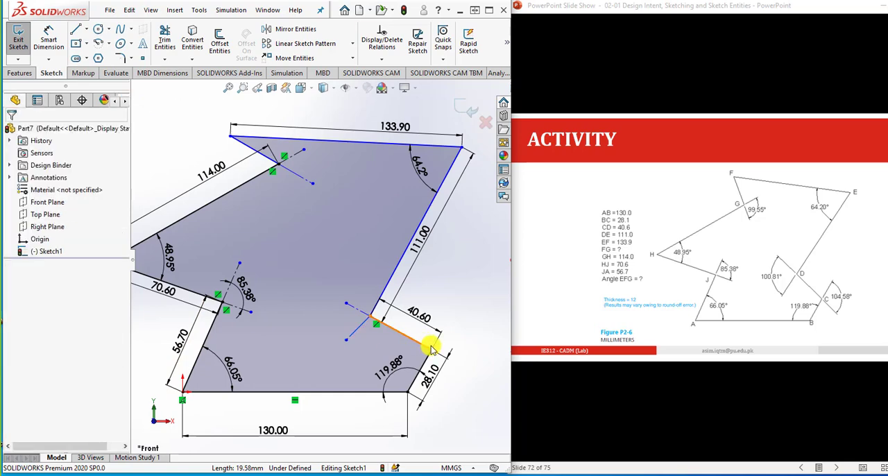
{"action": "left_click", "coordinate": [76, 28]}
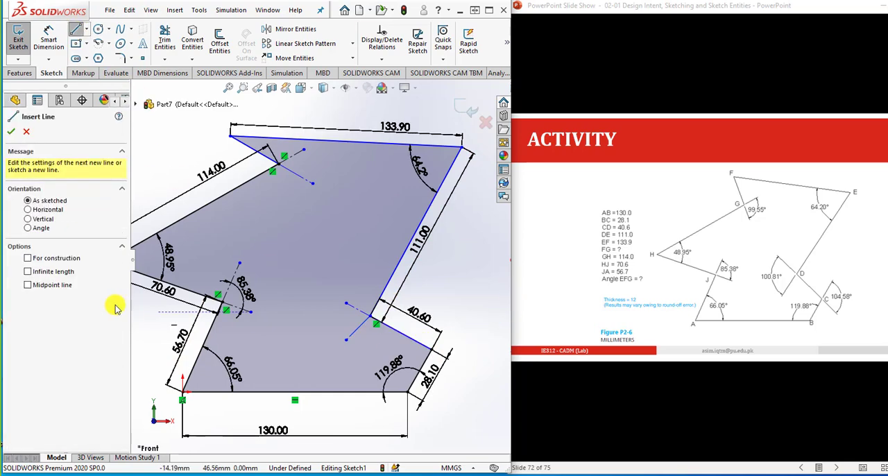
{"action": "left_click", "coordinate": [74, 261]}
{"action": "left_click", "coordinate": [433, 349]}
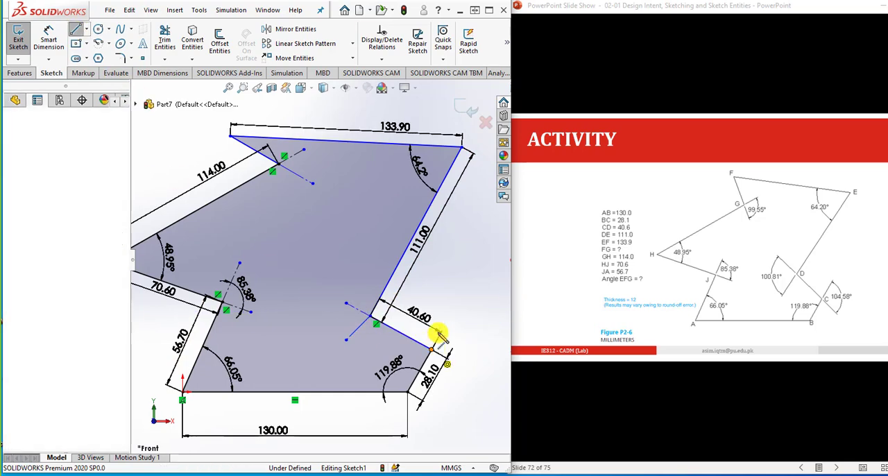
{"action": "left_click", "coordinate": [452, 318]}
{"action": "key", "text": "Escape"}
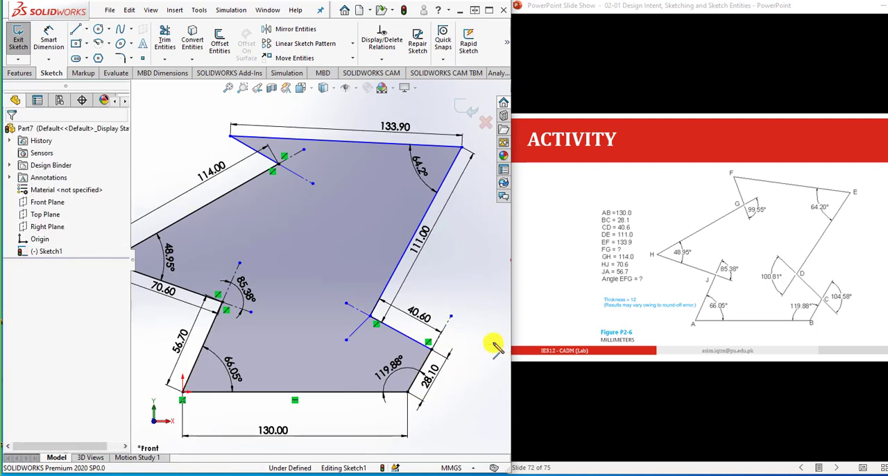
- Sketch a second construction line about 21 mm long outward from vertex C, roughly continuing line CD beyond C
{"action": "left_click", "coordinate": [75, 29]}
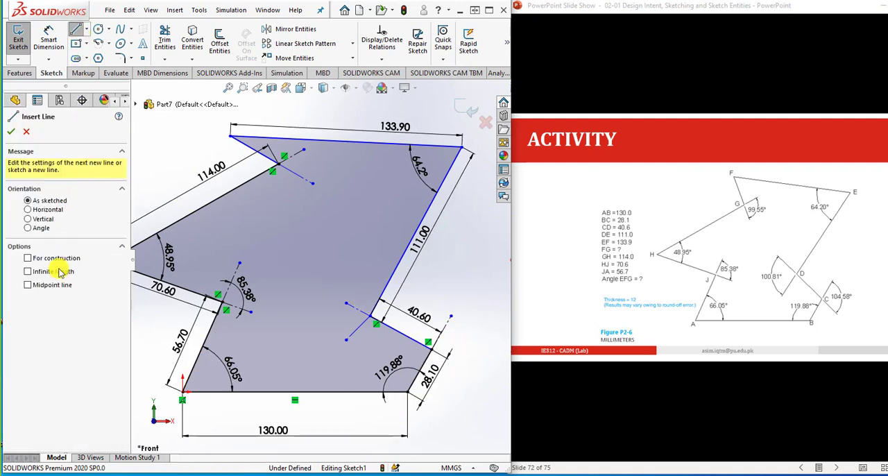
{"action": "left_click", "coordinate": [66, 260]}
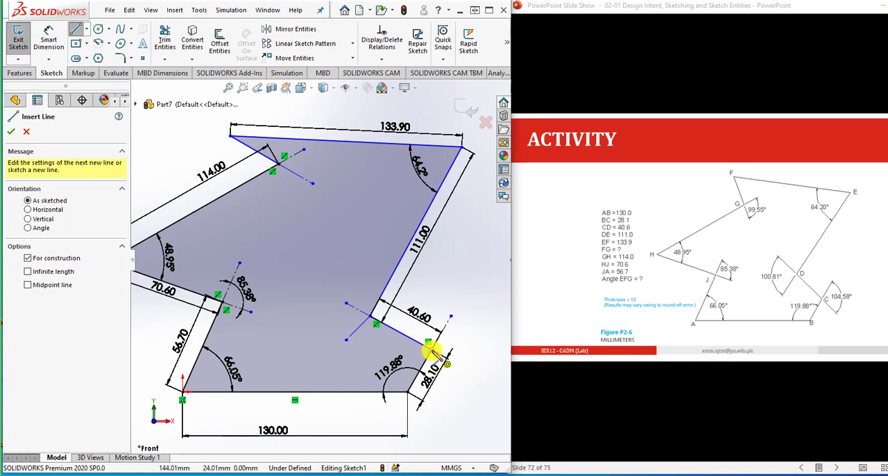
{"action": "left_click", "coordinate": [431, 351]}
{"action": "left_click", "coordinate": [462, 368]}
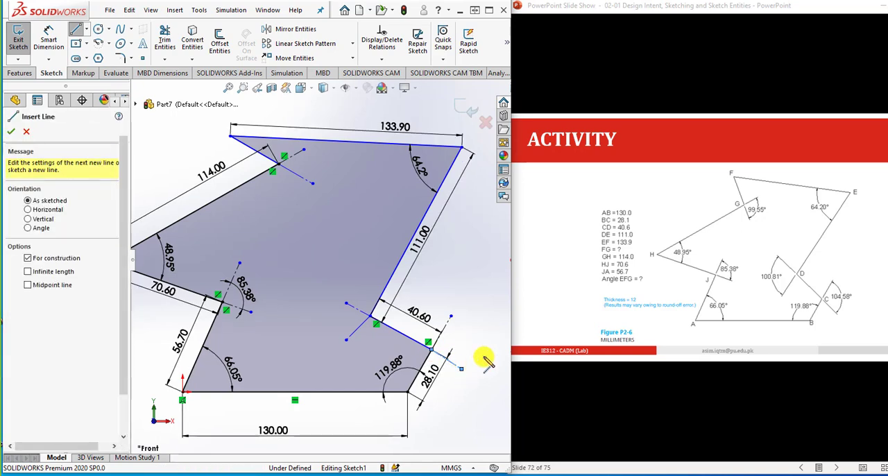
{"action": "key", "text": "Escape"}
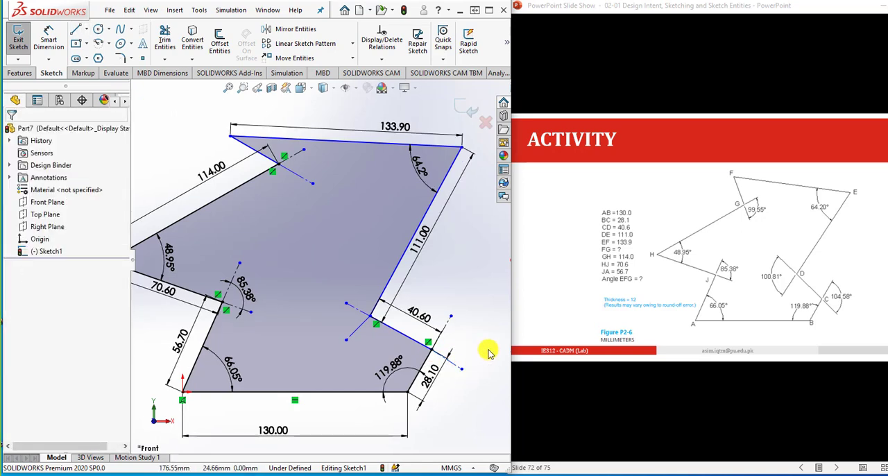
- Check the existing relations between the two construction lines at vertex G and their profile lines FG and GH
{"action": "scroll", "coordinate": [270, 156], "scroll_direction": "up", "scroll_amount": 2}
{"action": "scroll", "coordinate": [277, 198], "scroll_direction": "down", "scroll_amount": 2}
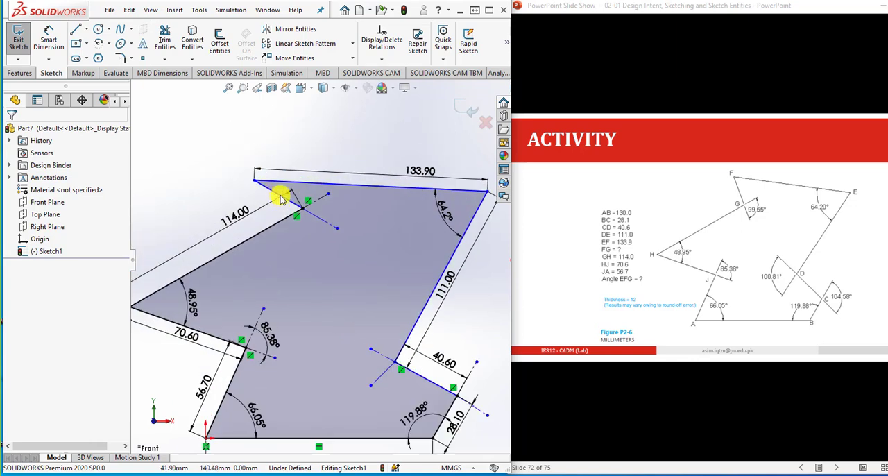
{"action": "scroll", "coordinate": [281, 199], "scroll_direction": "down", "scroll_amount": 4}
{"action": "left_click", "coordinate": [308, 220]}
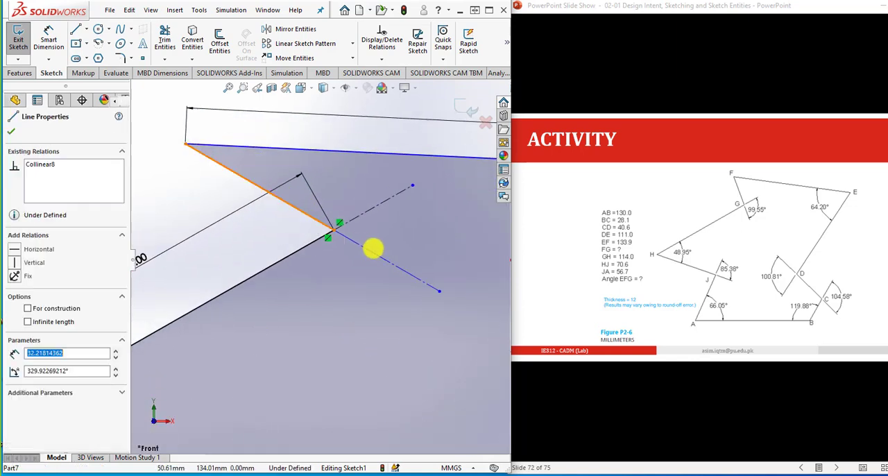
{"action": "left_click", "coordinate": [371, 255], "text": "ctrl"}
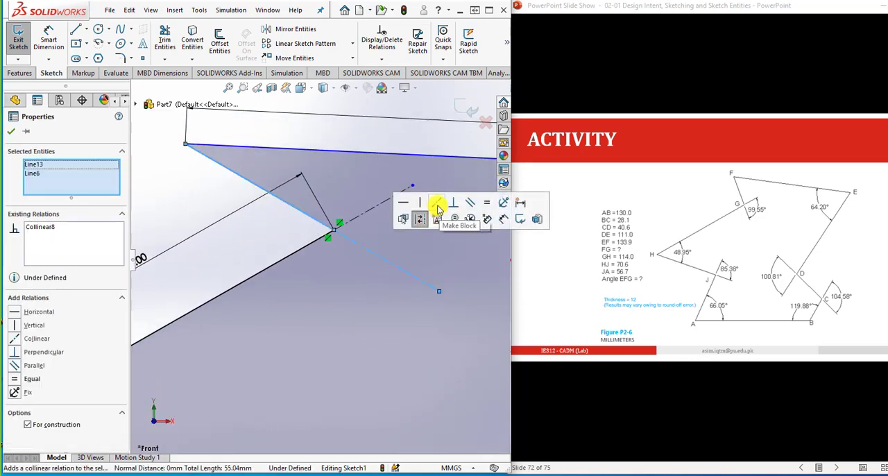
{"action": "left_click", "coordinate": [281, 240]}
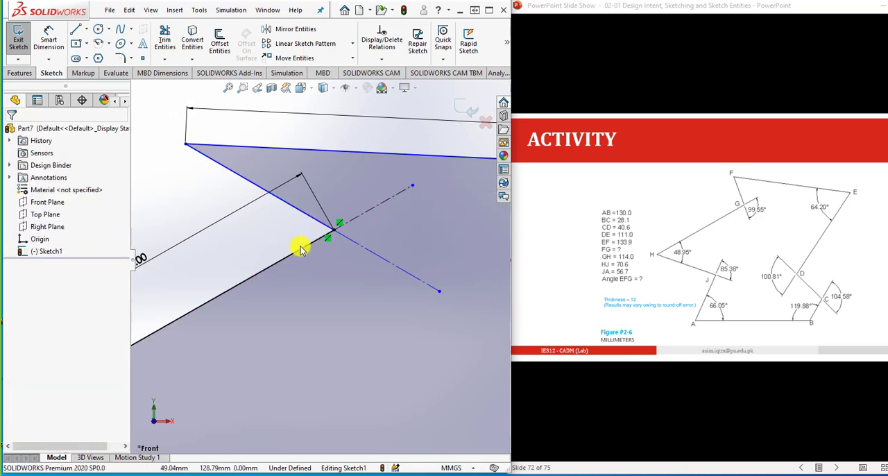
{"action": "left_click", "coordinate": [306, 249]}
{"action": "left_click", "coordinate": [370, 207], "text": "ctrl"}
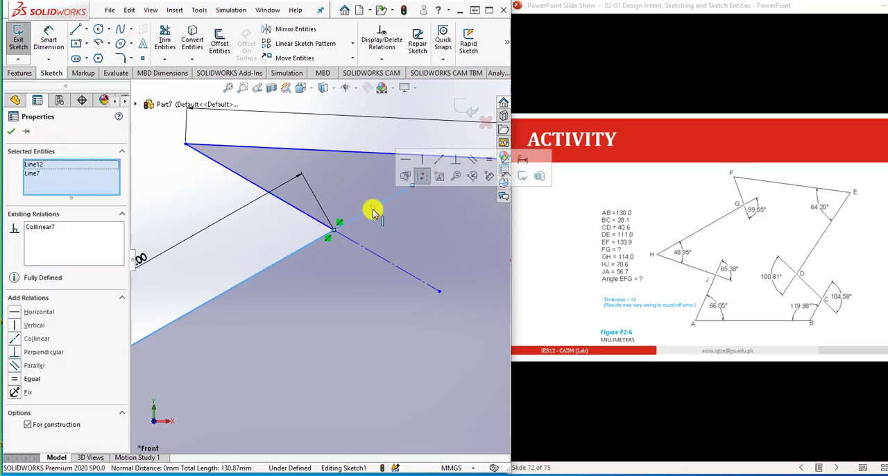
{"action": "left_click", "coordinate": [444, 162]}
{"action": "left_click", "coordinate": [257, 252]}
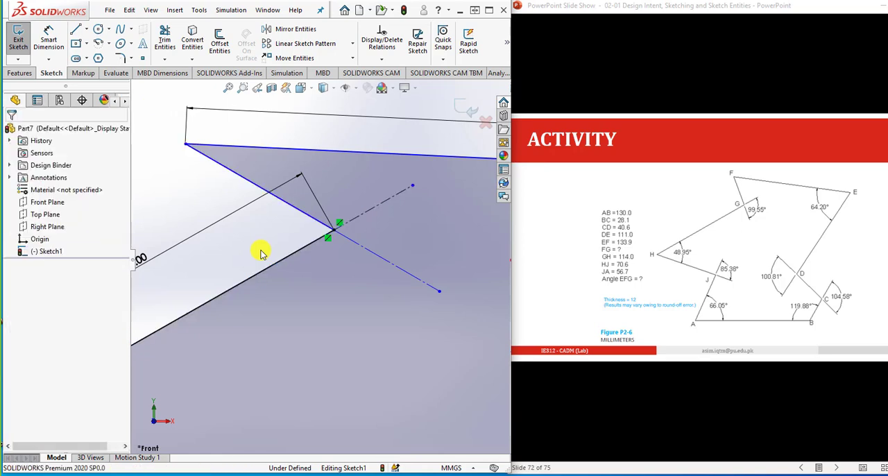
- Dimension the angle between the two construction lines at vertex G as 99.55°
{"action": "left_click", "coordinate": [48, 38]}
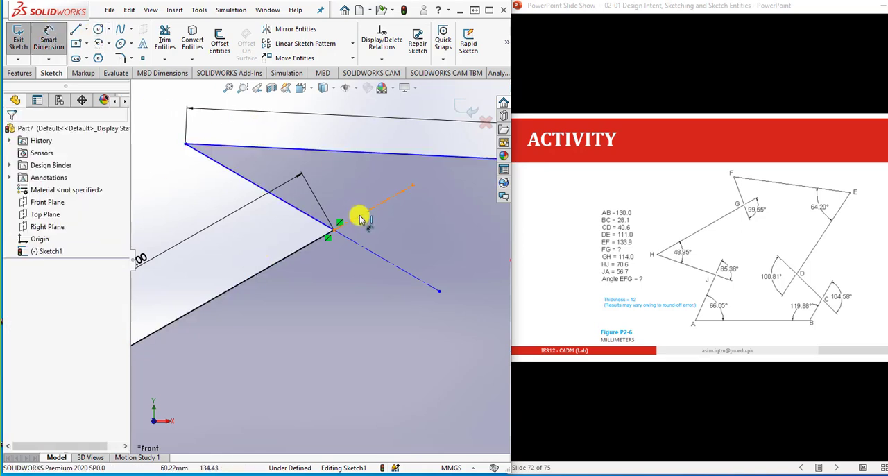
{"action": "left_click", "coordinate": [361, 245]}
{"action": "left_click", "coordinate": [361, 246]}
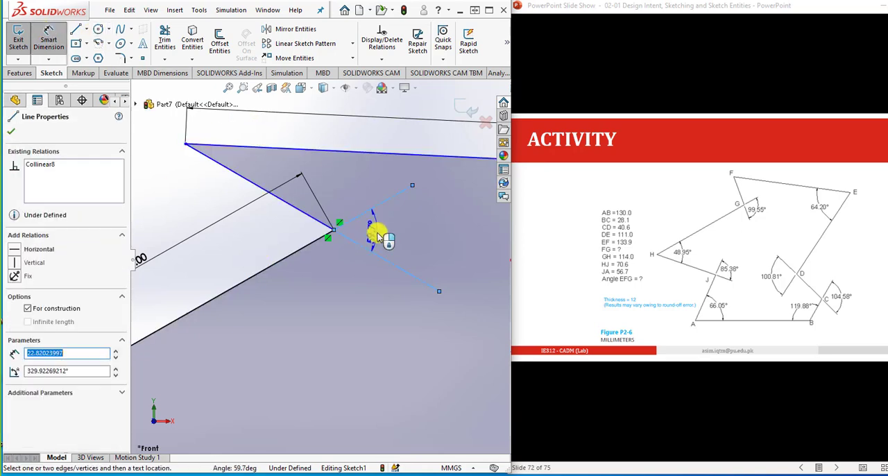
{"action": "left_click", "coordinate": [375, 237]}
{"action": "type", "text": "99"}
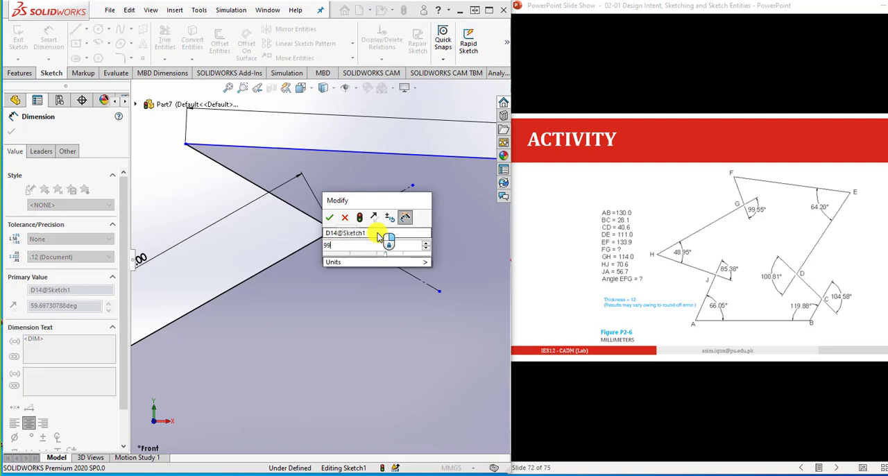
{"action": "type", "text": "55"}
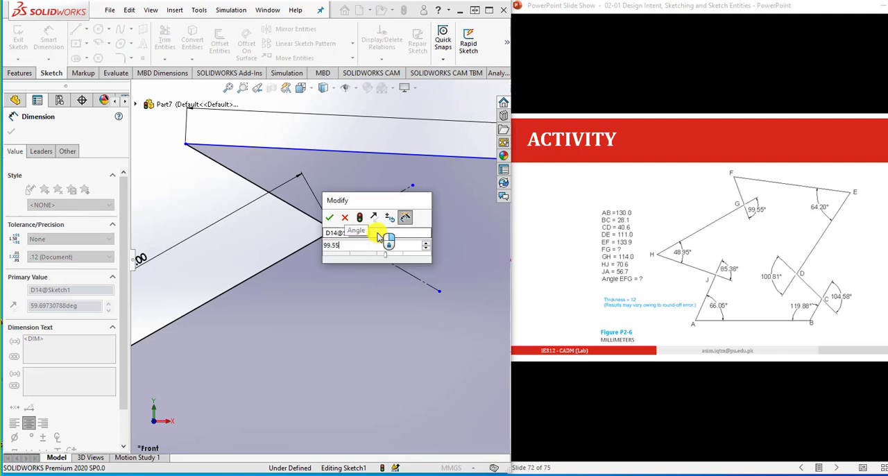
{"action": "key", "text": "Return"}
- Make the construction line that roughly continues DE beyond vertex D collinear with line DE
{"action": "scroll", "coordinate": [281, 240], "scroll_direction": "down", "scroll_amount": 4}
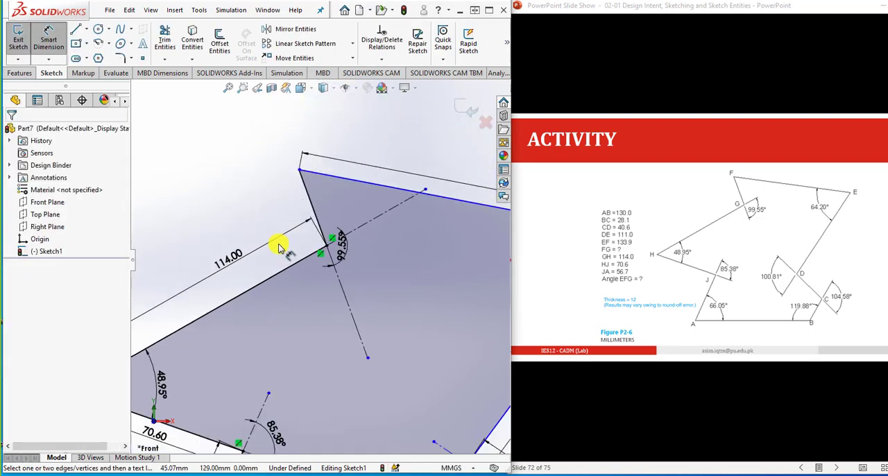
{"action": "scroll", "coordinate": [394, 356], "scroll_direction": "up", "scroll_amount": 3}
{"action": "scroll", "coordinate": [396, 357], "scroll_direction": "up", "scroll_amount": 3}
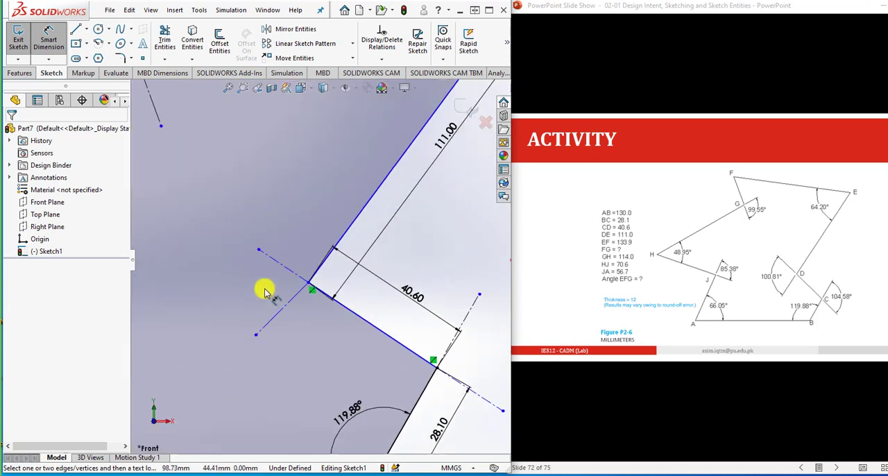
{"action": "key", "text": "Escape"}
{"action": "left_click", "coordinate": [293, 297]}
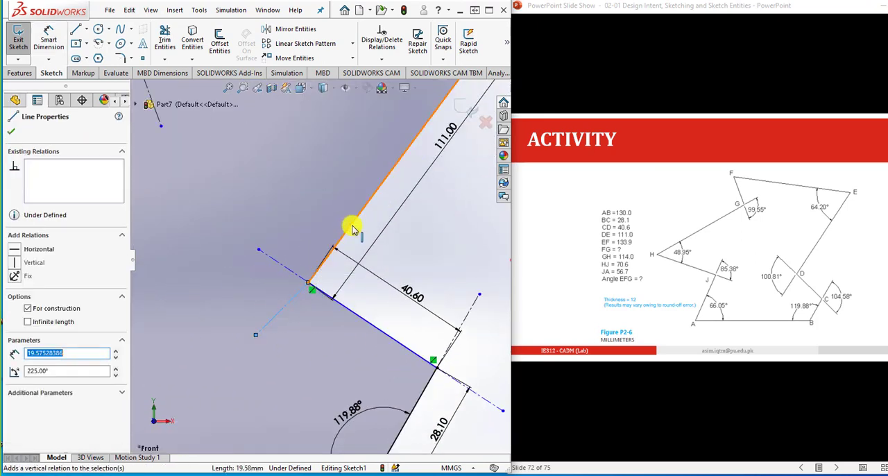
{"action": "left_click", "coordinate": [349, 230], "text": "ctrl"}
{"action": "left_click", "coordinate": [415, 181]}
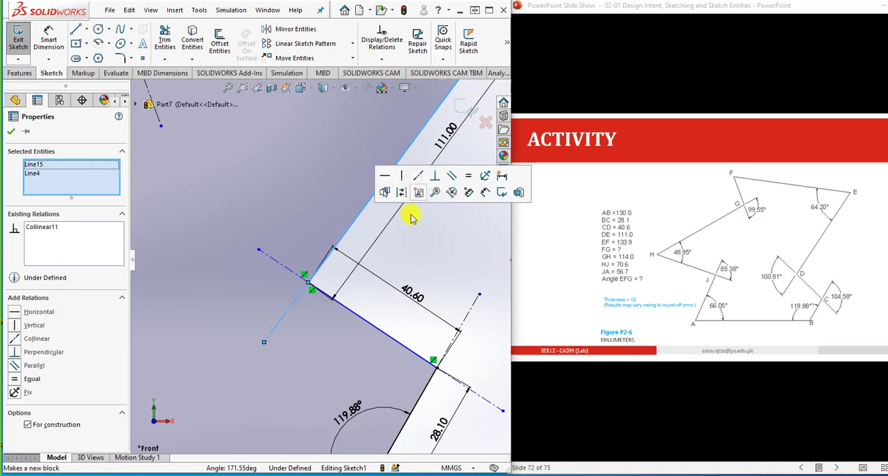
{"action": "key", "text": "Escape"}
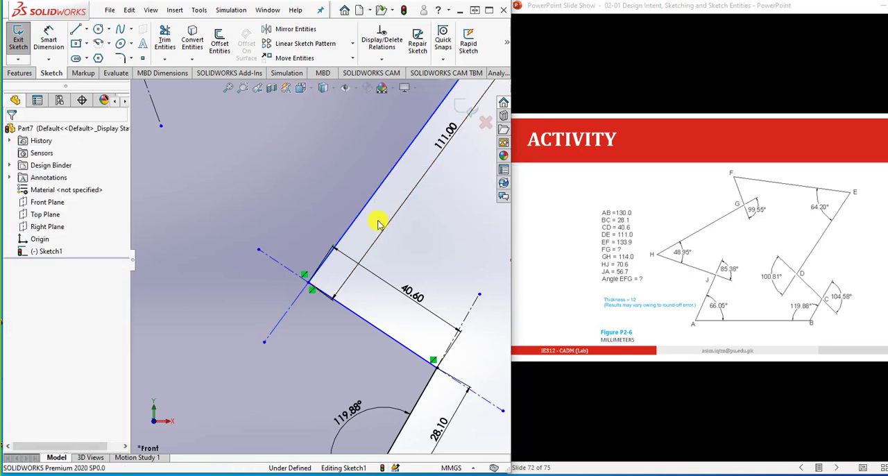
- Check the existing relation between line CD and the construction line extending it beyond vertex D
{"action": "left_click", "coordinate": [295, 271]}
{"action": "left_click", "coordinate": [369, 297], "text": "ctrl"}
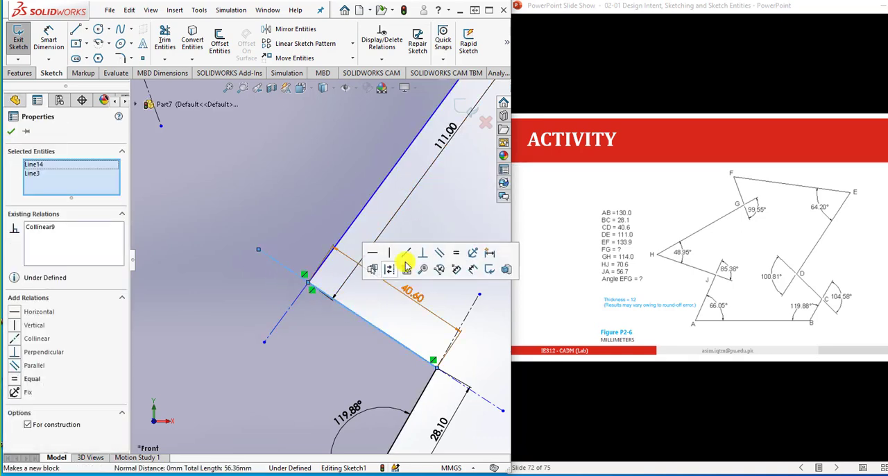
{"action": "left_click", "coordinate": [436, 293]}
- Dimension the angle between the two construction lines at vertex D as 100.81°
{"action": "scroll", "coordinate": [294, 278], "scroll_direction": "down", "scroll_amount": 2}
{"action": "left_click", "coordinate": [58, 55]}
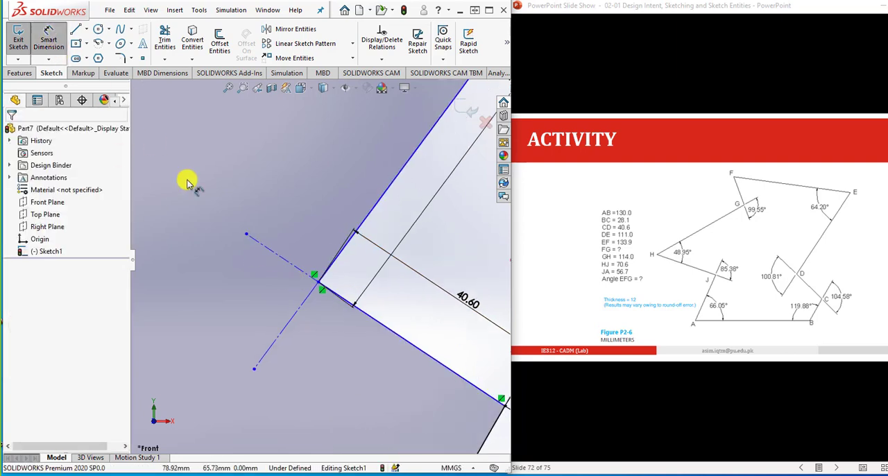
{"action": "left_click", "coordinate": [300, 307]}
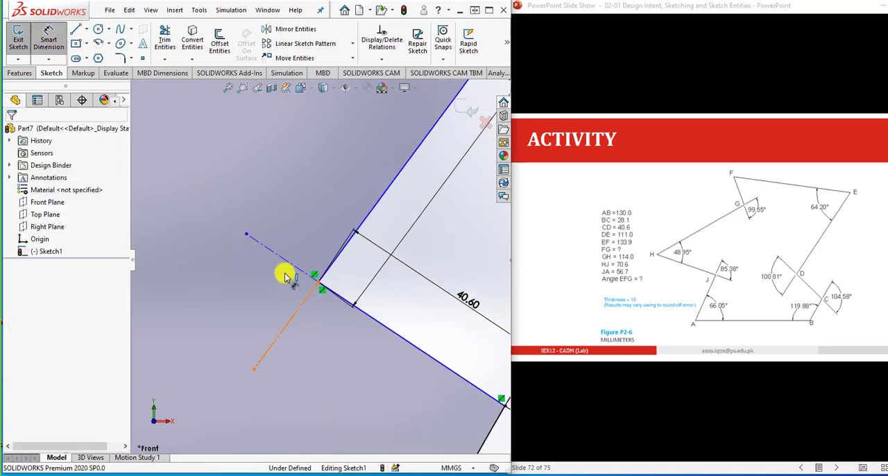
{"action": "left_click", "coordinate": [283, 259]}
{"action": "left_click", "coordinate": [269, 285]}
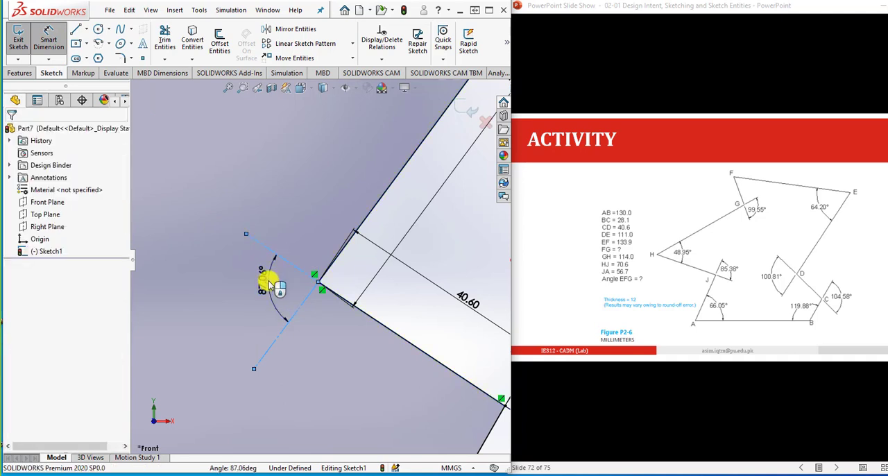
{"action": "type", "text": "100"}
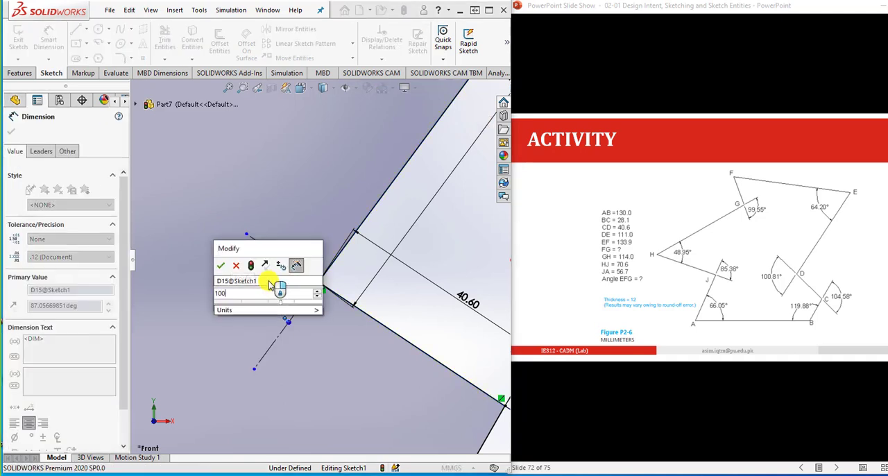
{"action": "type", "text": ".81"}
{"action": "key", "text": "Return"}
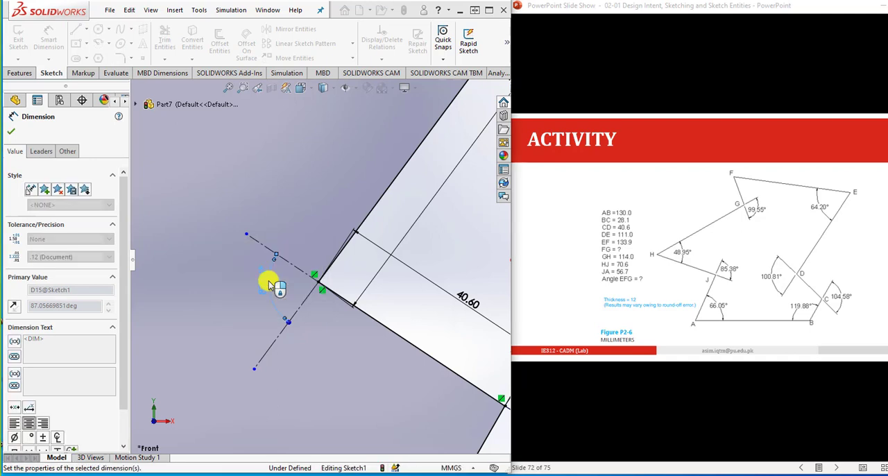
- Make the construction line that roughly continues CD beyond vertex C collinear with line CD
{"action": "scroll", "coordinate": [349, 313], "scroll_direction": "up", "scroll_amount": 8}
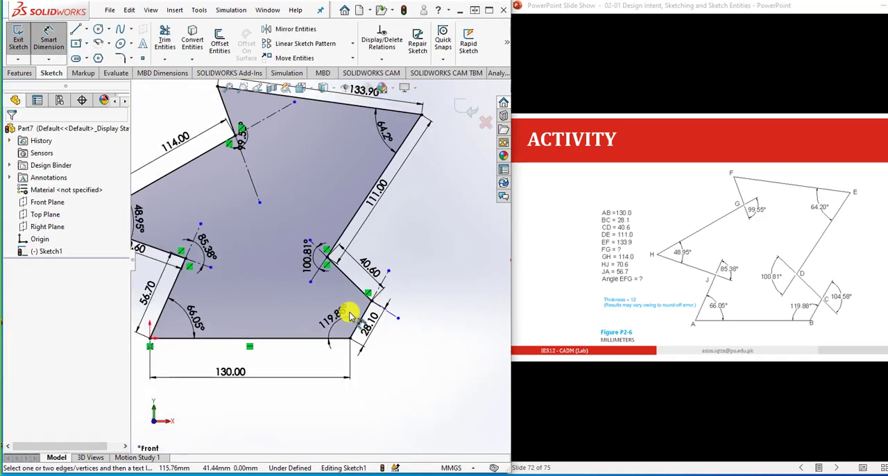
{"action": "scroll", "coordinate": [375, 312], "scroll_direction": "down", "scroll_amount": 5}
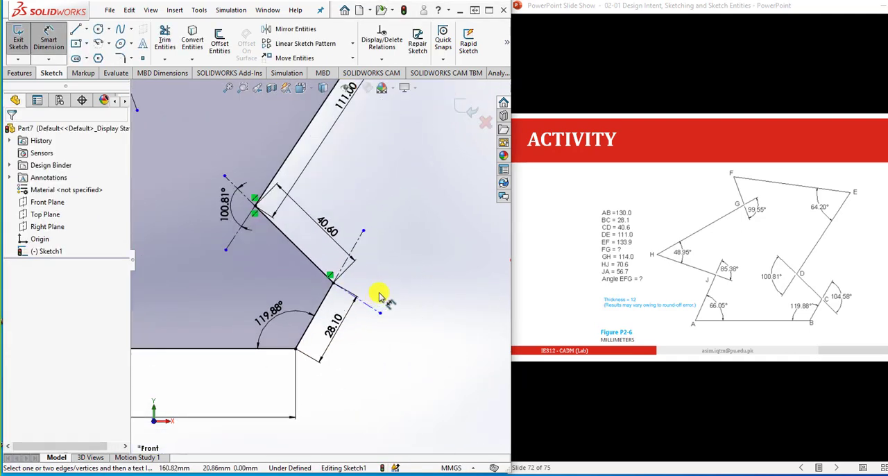
{"action": "key", "text": "Escape"}
{"action": "scroll", "coordinate": [374, 312], "scroll_direction": "down", "scroll_amount": 2}
{"action": "left_click", "coordinate": [366, 303]}
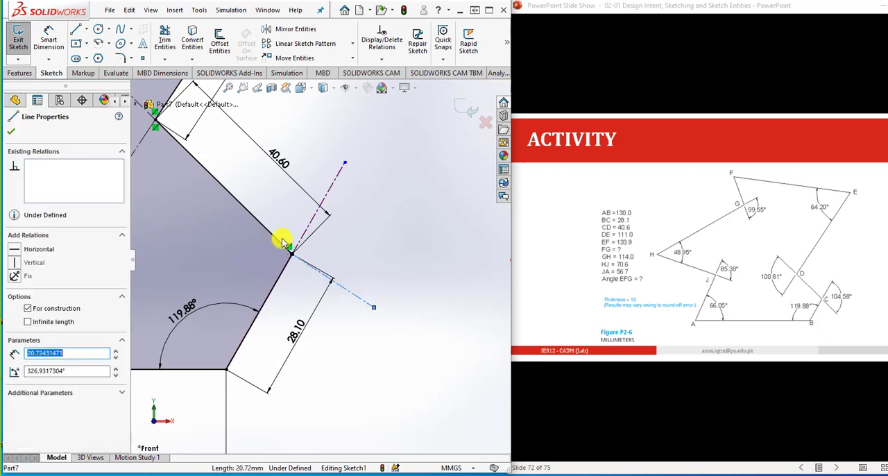
{"action": "left_click", "coordinate": [282, 238], "text": "ctrl"}
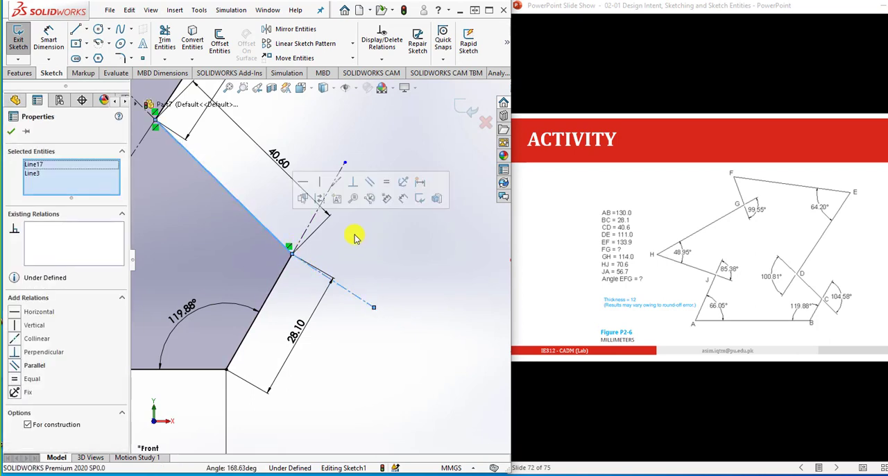
{"action": "left_click", "coordinate": [337, 183]}
{"action": "left_click", "coordinate": [378, 268]}
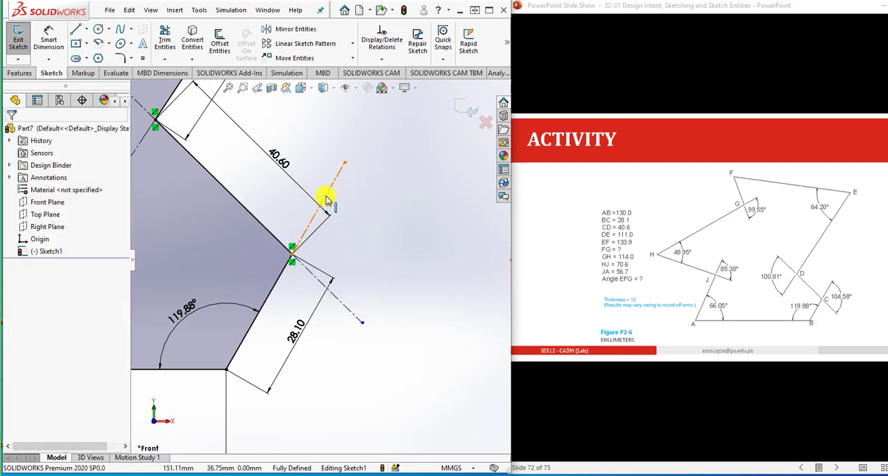
- Check the existing relation between line BC and the construction line extending it beyond vertex C
{"action": "left_click", "coordinate": [326, 200]}
{"action": "left_click", "coordinate": [284, 282], "text": "ctrl"}
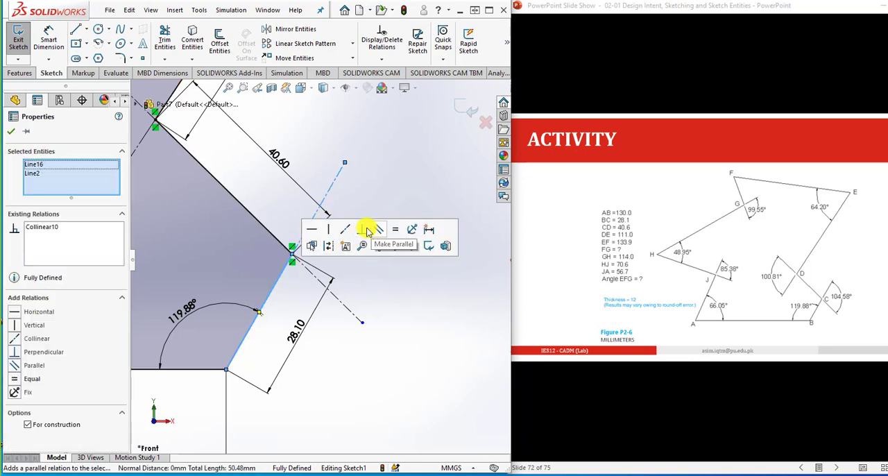
{"action": "left_click", "coordinate": [375, 281]}
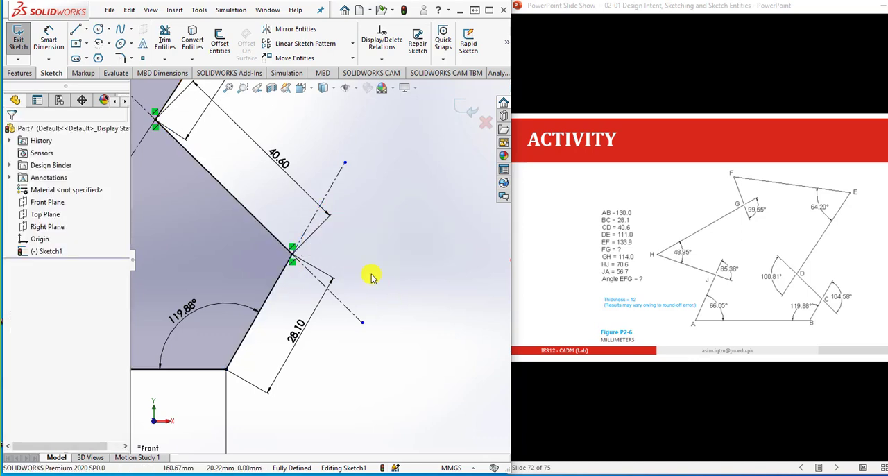
- Add a driven angle dimension between the two construction lines at vertex C
{"action": "left_click", "coordinate": [48, 38]}
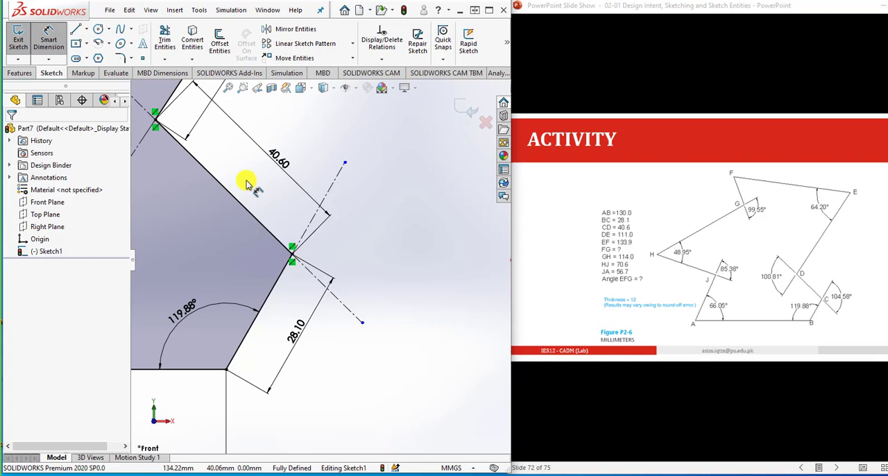
{"action": "left_click", "coordinate": [312, 274]}
{"action": "left_click", "coordinate": [308, 224]}
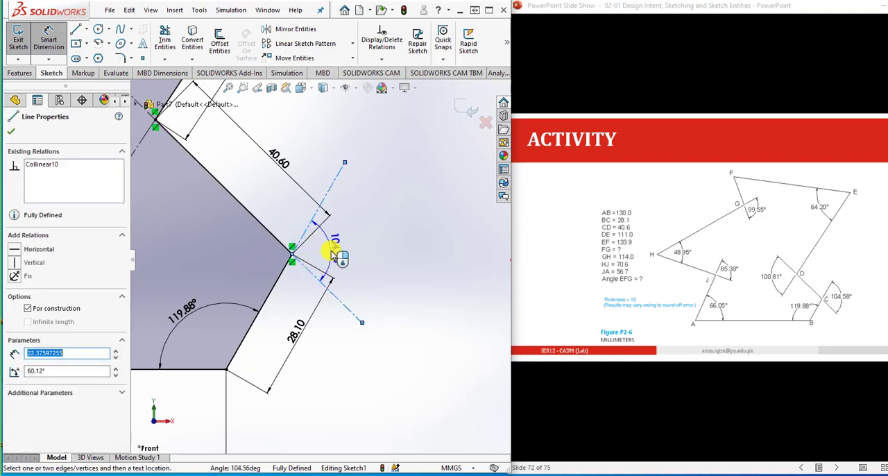
{"action": "left_click", "coordinate": [336, 257]}
{"action": "left_click", "coordinate": [377, 255]}
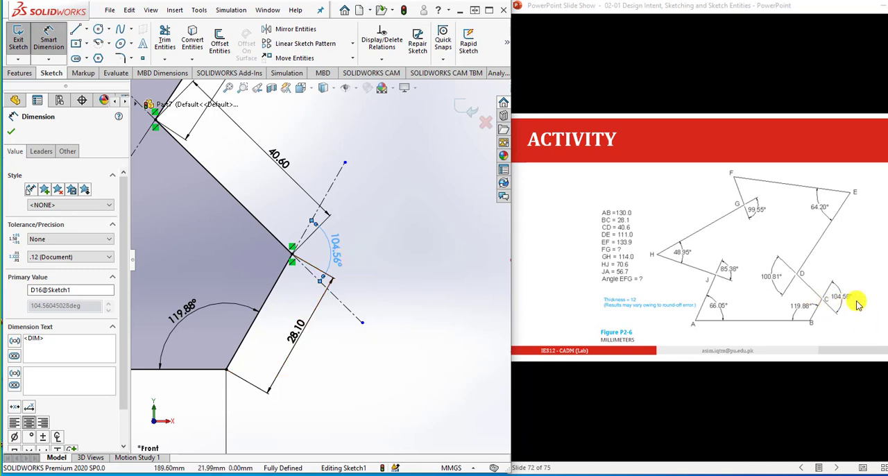
{"action": "left_click", "coordinate": [418, 360]}
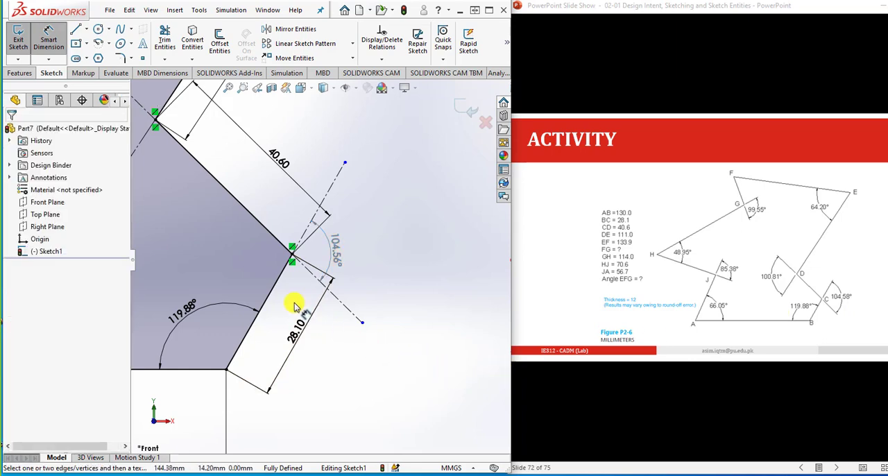
- Add a driven length dimension to line FG, placed just inside the profile
{"action": "scroll", "coordinate": [294, 306], "scroll_direction": "up", "scroll_amount": 2}
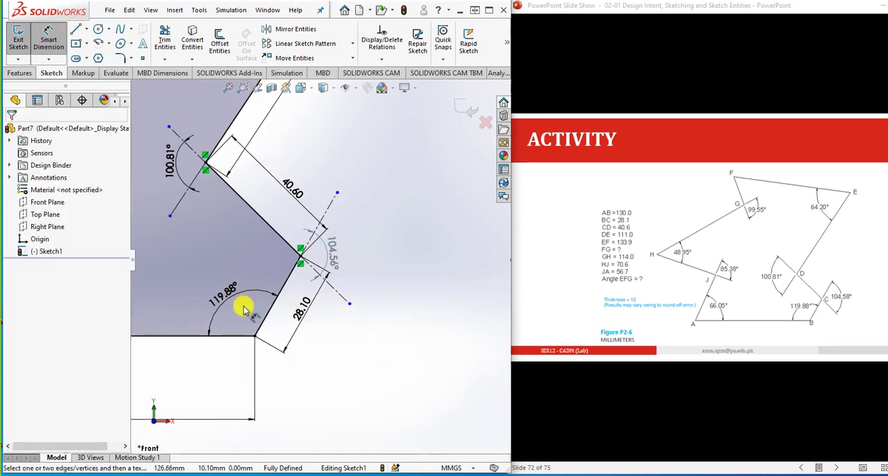
{"action": "scroll", "coordinate": [244, 309], "scroll_direction": "up", "scroll_amount": 1}
{"action": "scroll", "coordinate": [251, 305], "scroll_direction": "up", "scroll_amount": 1}
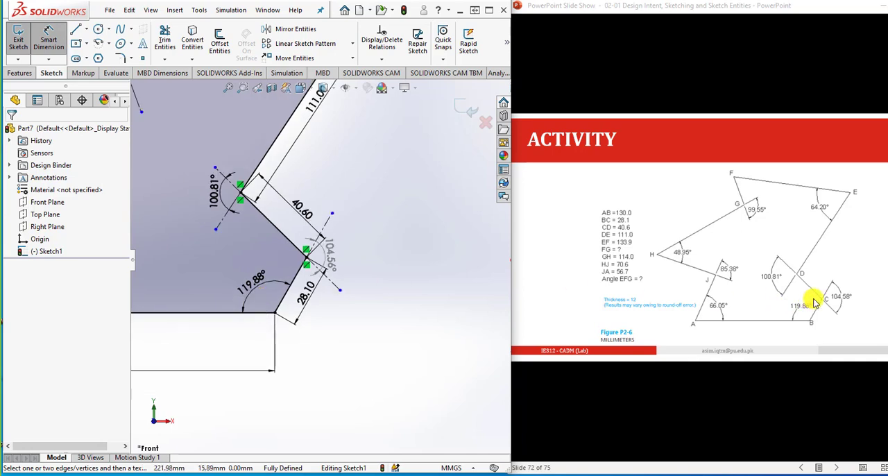
{"action": "scroll", "coordinate": [382, 286], "scroll_direction": "up", "scroll_amount": 1}
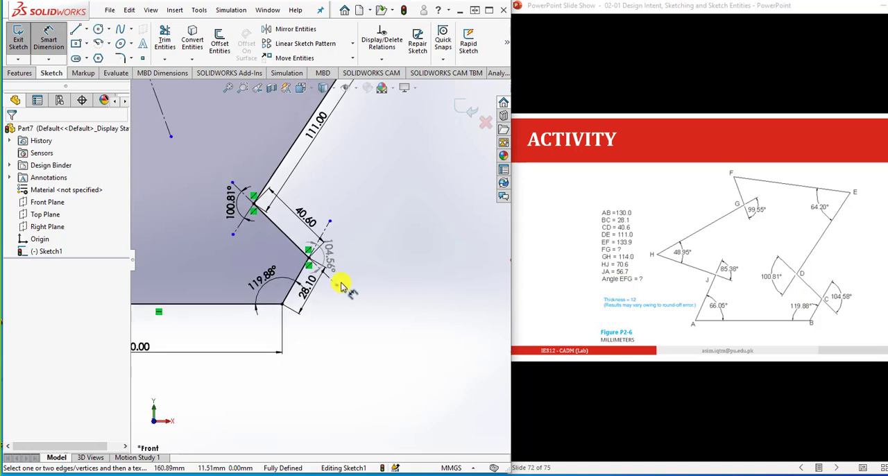
{"action": "scroll", "coordinate": [341, 285], "scroll_direction": "up", "scroll_amount": 4}
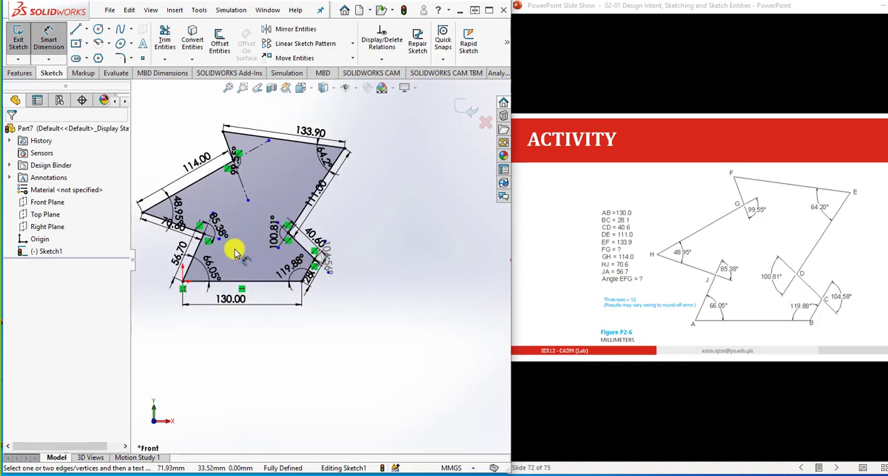
{"action": "scroll", "coordinate": [229, 229], "scroll_direction": "down", "scroll_amount": 4}
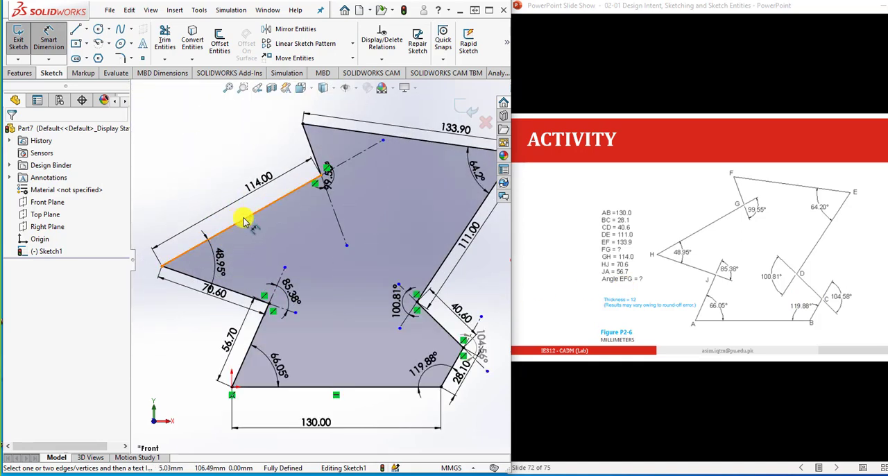
{"action": "scroll", "coordinate": [243, 221], "scroll_direction": "down", "scroll_amount": 2}
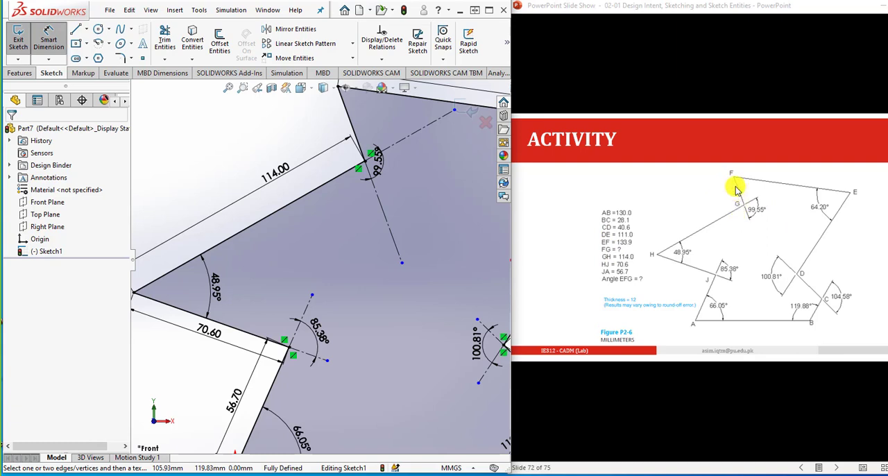
{"action": "scroll", "coordinate": [325, 147], "scroll_direction": "up", "scroll_amount": 1}
{"action": "scroll", "coordinate": [327, 137], "scroll_direction": "down", "scroll_amount": 1}
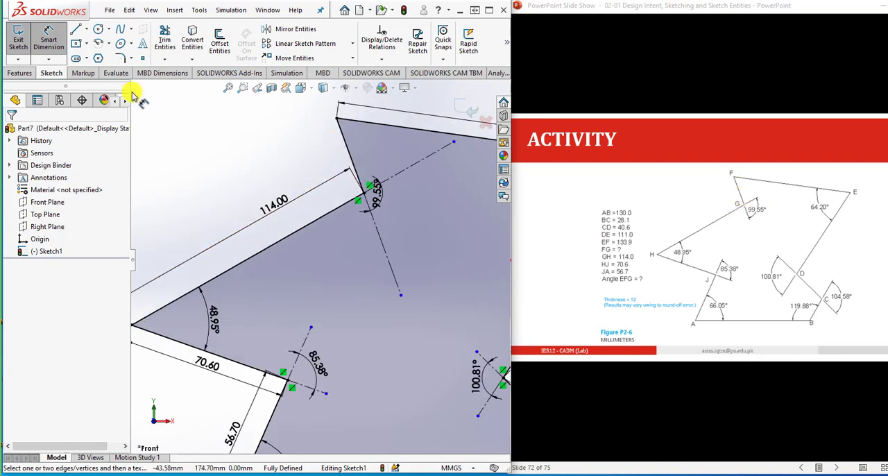
{"action": "left_click", "coordinate": [49, 38]}
{"action": "left_click", "coordinate": [347, 155]}
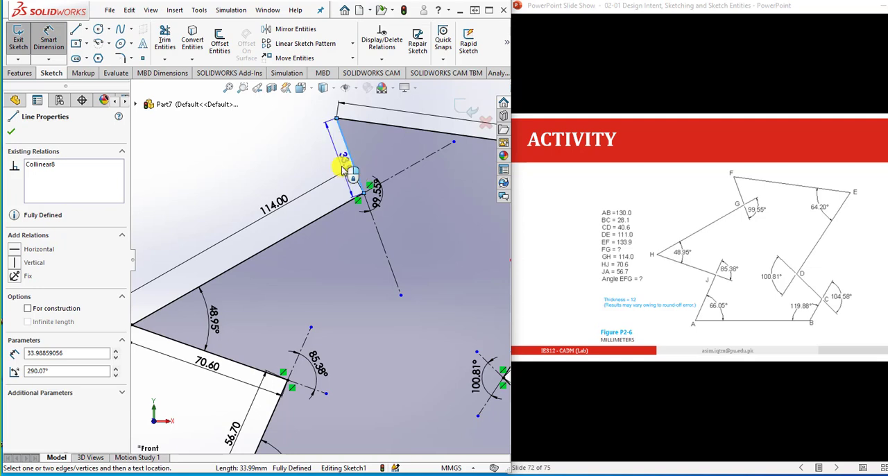
{"action": "left_click", "coordinate": [356, 163]}
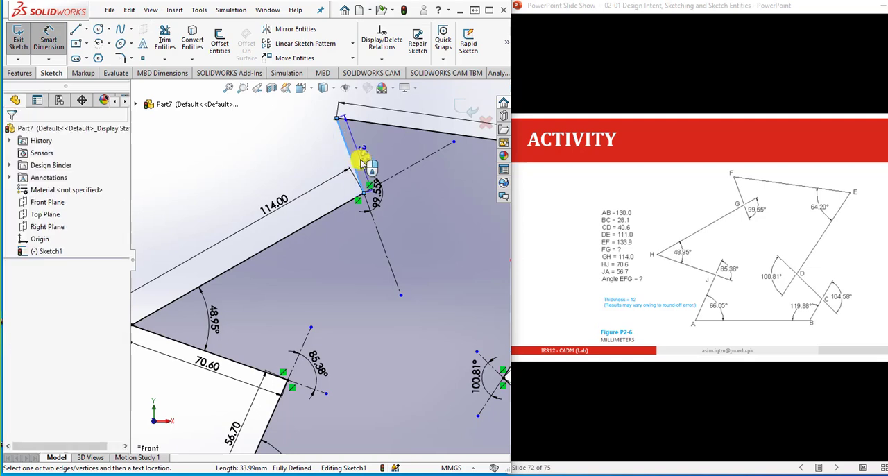
{"action": "left_click", "coordinate": [380, 258]}
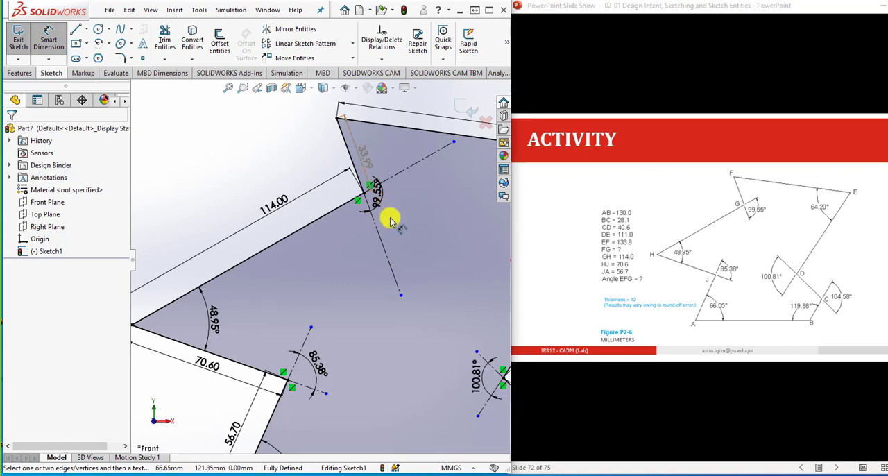
- Add a driven angle dimension between lines EF and FG at vertex F
{"action": "scroll", "coordinate": [399, 218], "scroll_direction": "up", "scroll_amount": 1}
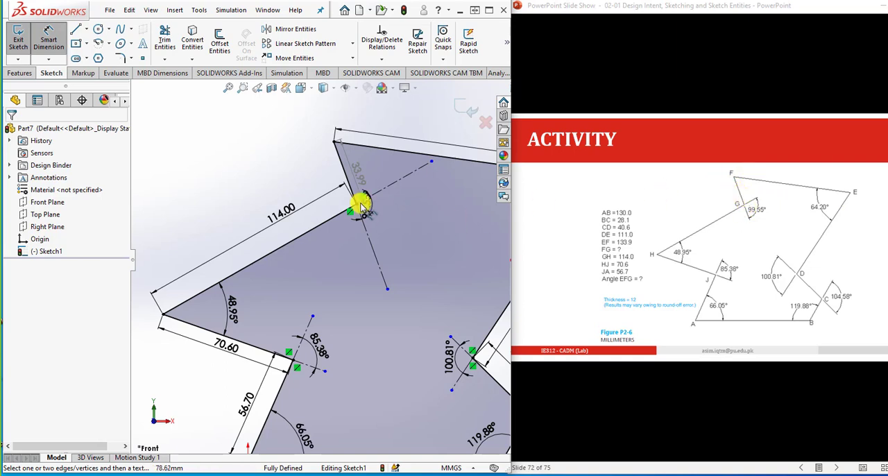
{"action": "scroll", "coordinate": [371, 145], "scroll_direction": "down", "scroll_amount": 3}
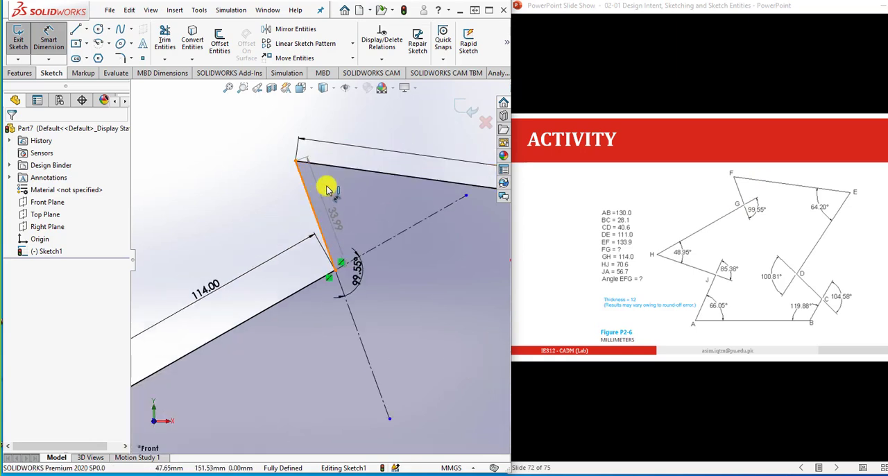
{"action": "left_click", "coordinate": [327, 188]}
{"action": "left_click", "coordinate": [347, 170]}
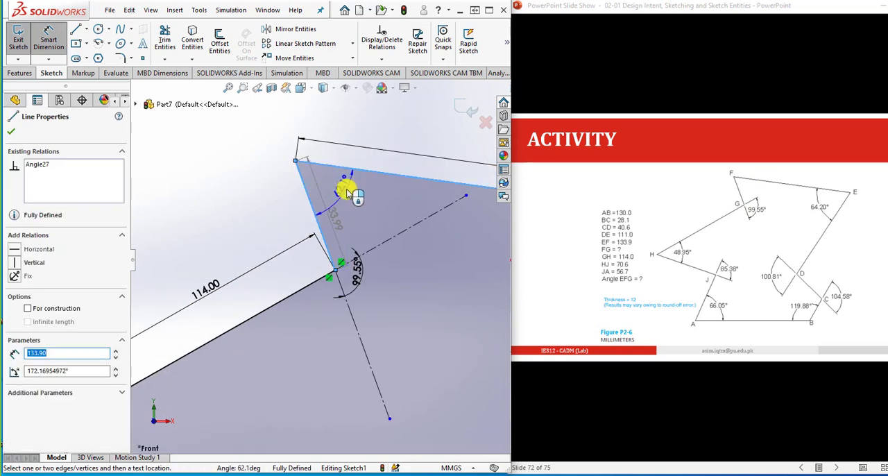
{"action": "left_click", "coordinate": [348, 194]}
{"action": "left_click", "coordinate": [375, 253]}
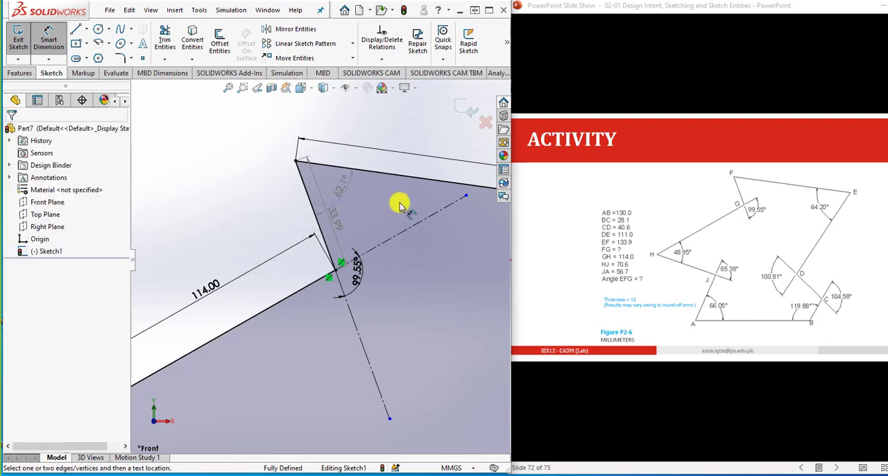
- Extrude the dimensioned profile as a blind boss with a depth of 12 mm
{"action": "scroll", "coordinate": [323, 278], "scroll_direction": "up", "scroll_amount": 5}
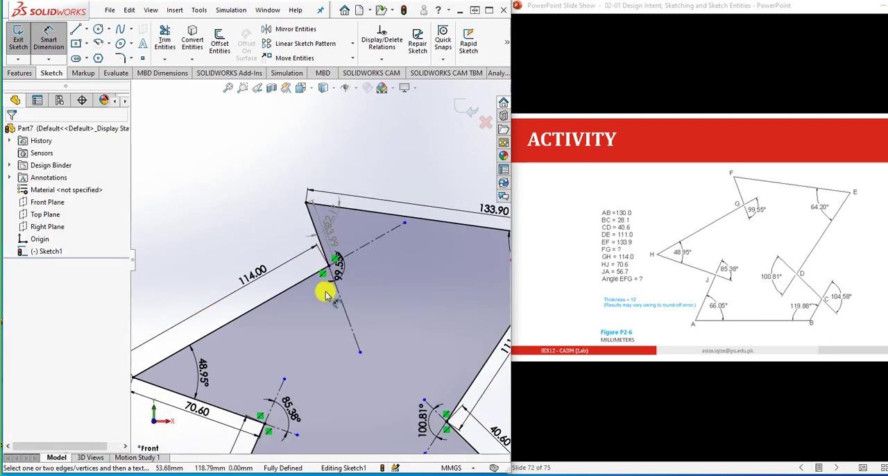
{"action": "scroll", "coordinate": [340, 401], "scroll_direction": "down", "scroll_amount": 3}
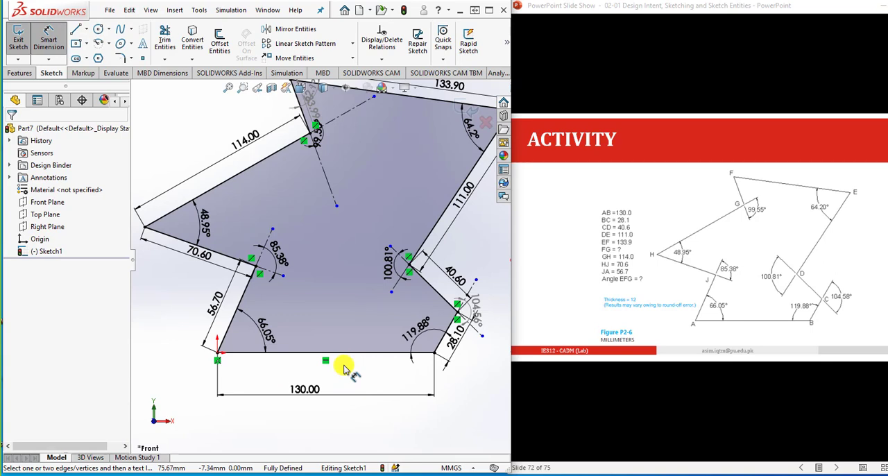
{"action": "left_click", "coordinate": [21, 73]}
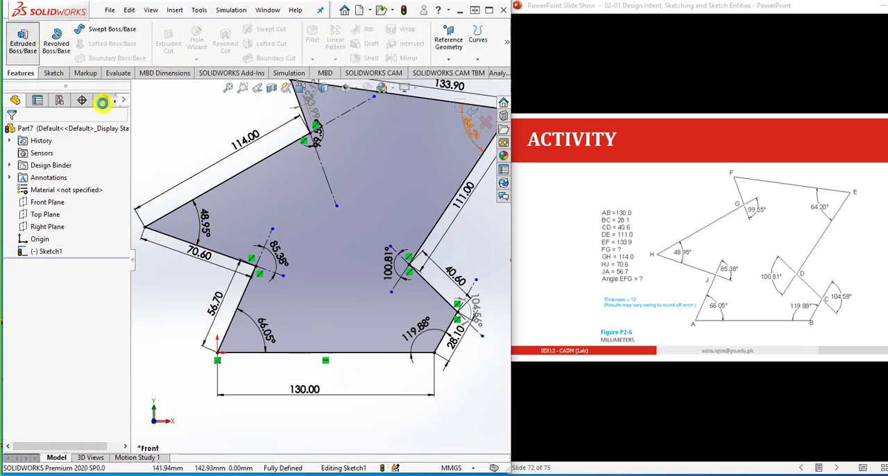
{"action": "left_click", "coordinate": [22, 40]}
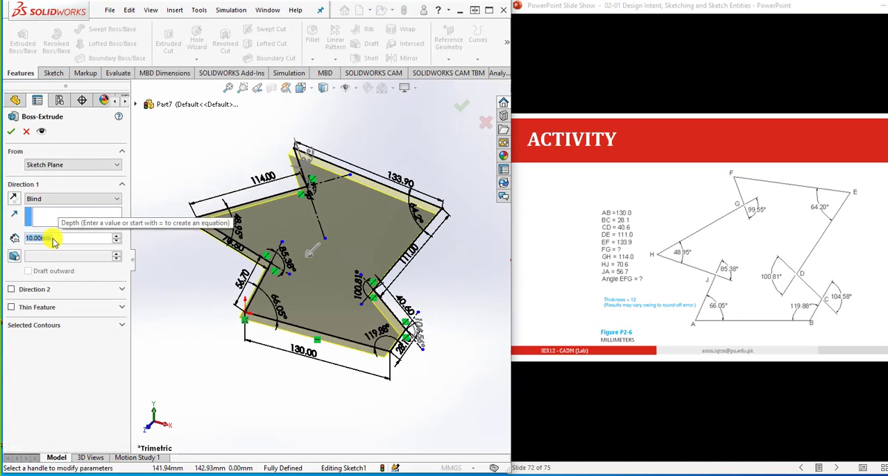
{"action": "type", "text": "12"}
{"action": "key", "text": "Return"}
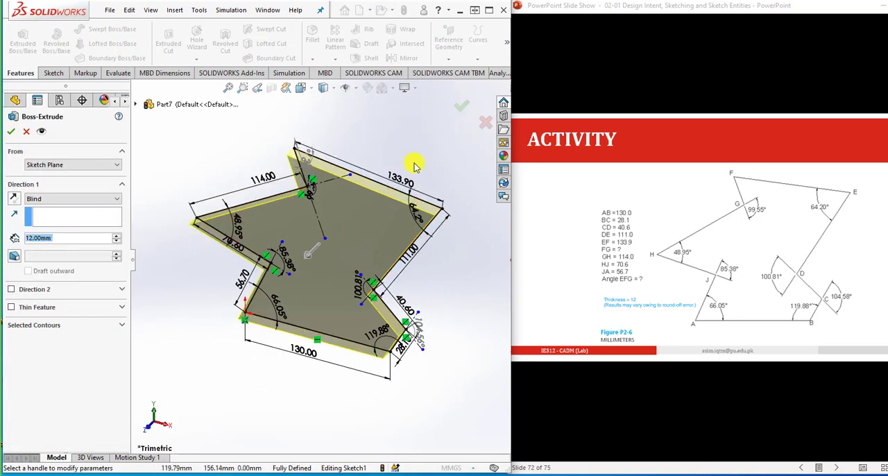
{"action": "left_click", "coordinate": [465, 109]}
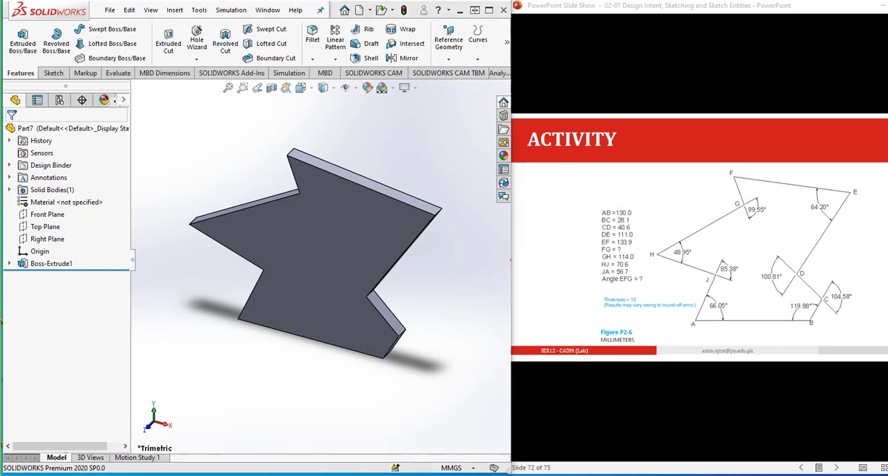
- Advance the PowerPoint slide show to the next activity drawing and create a new part in SOLIDWORKS
{"action": "left_click", "coordinate": [651, 8]}
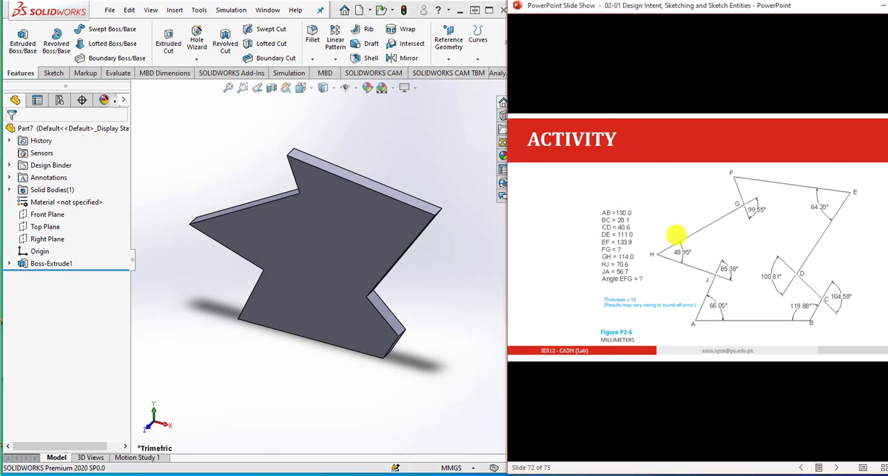
{"action": "left_click", "coordinate": [675, 235]}
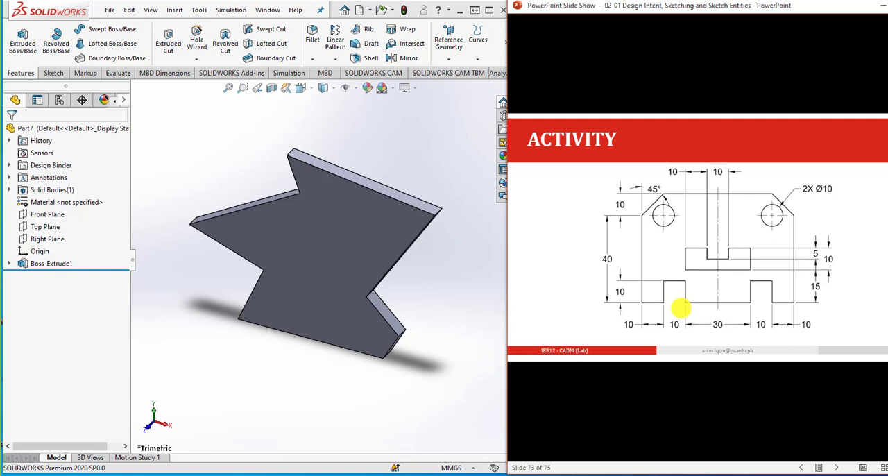
{"action": "left_click", "coordinate": [256, 128]}
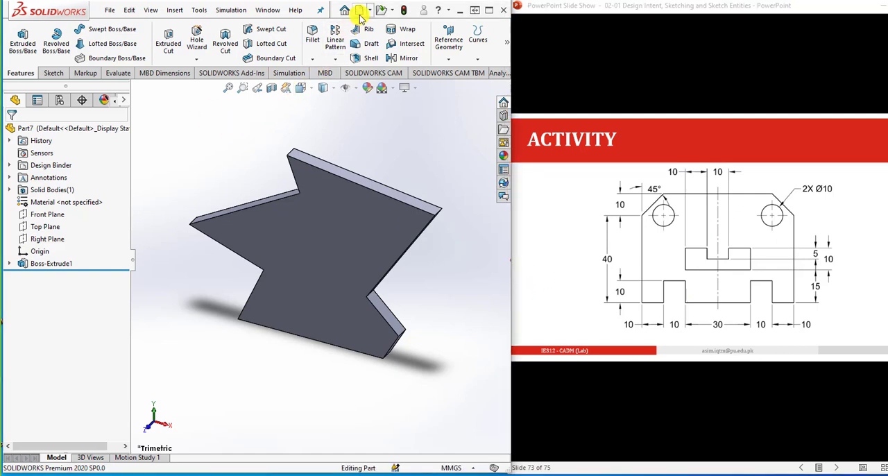
{"action": "left_click", "coordinate": [360, 12]}
{"action": "left_click", "coordinate": [453, 435]}
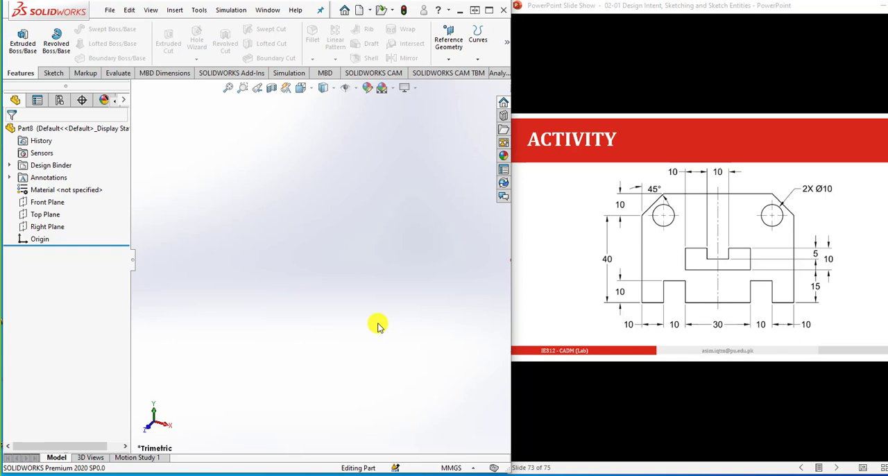
- Start a sketch on the Top Plane and draw a vertical construction line about 94 mm long upward from the origin
{"action": "left_click", "coordinate": [46, 215]}
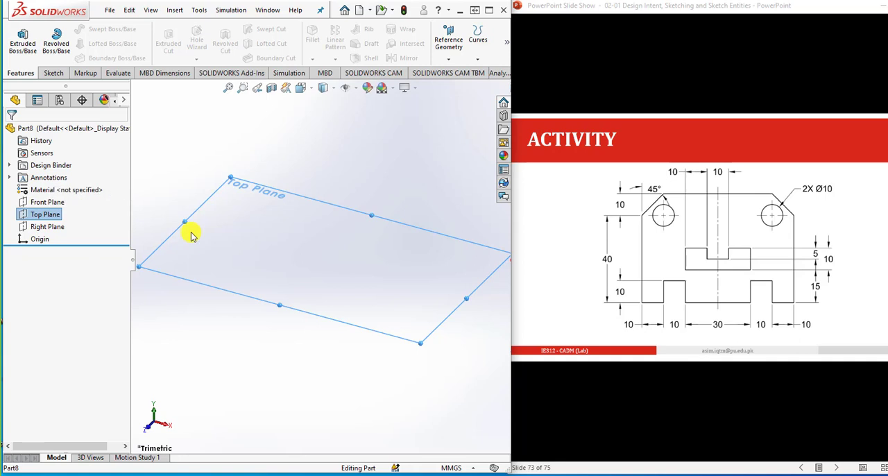
{"action": "left_click", "coordinate": [55, 73]}
{"action": "left_click", "coordinate": [17, 36]}
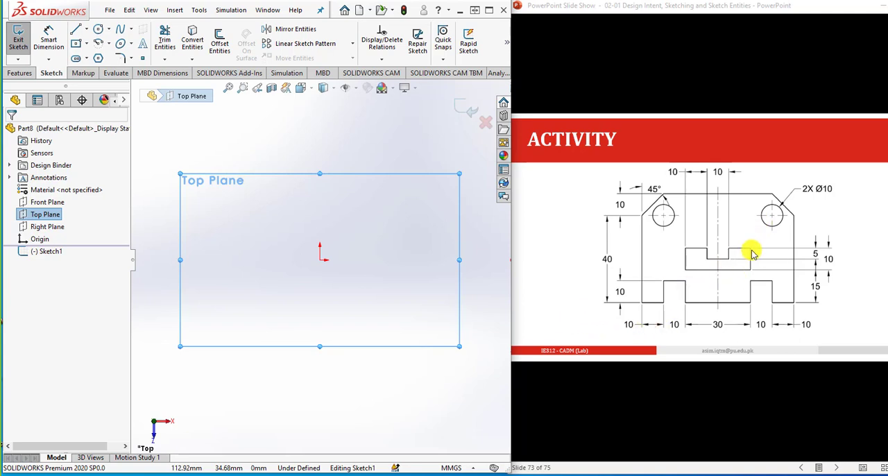
{"action": "left_click", "coordinate": [76, 34]}
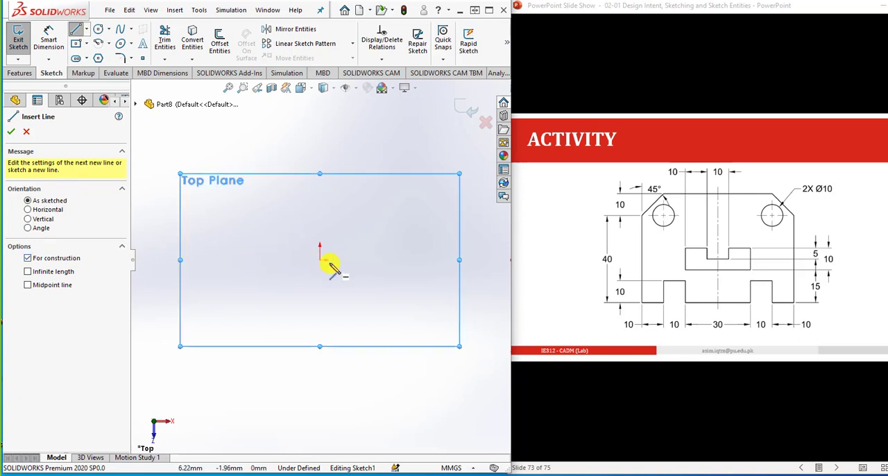
{"action": "left_click", "coordinate": [320, 260]}
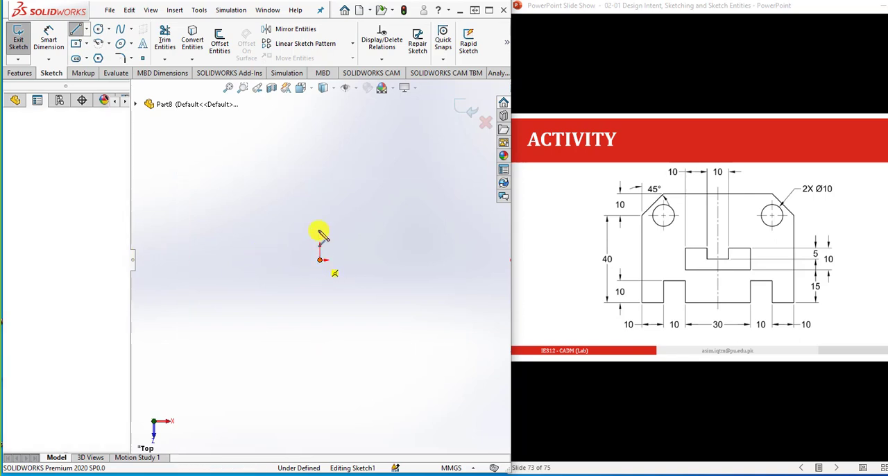
{"action": "left_click", "coordinate": [320, 113]}
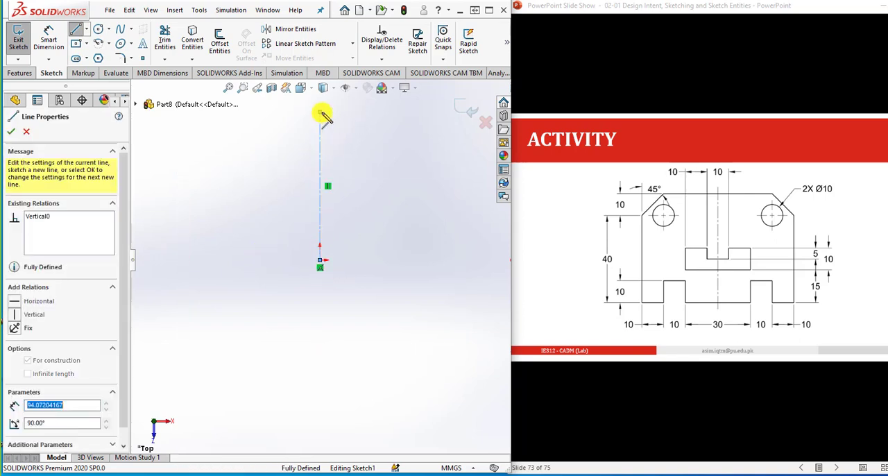
- Sketch a horizontal base line about 23 mm long rightward from the origin, followed by a rectangular notch about 14 mm high
{"action": "right_click", "coordinate": [337, 135]}
{"action": "left_click", "coordinate": [349, 145]}
{"action": "key", "text": "Escape"}
{"action": "scroll", "coordinate": [365, 263], "scroll_direction": "up", "scroll_amount": 1}
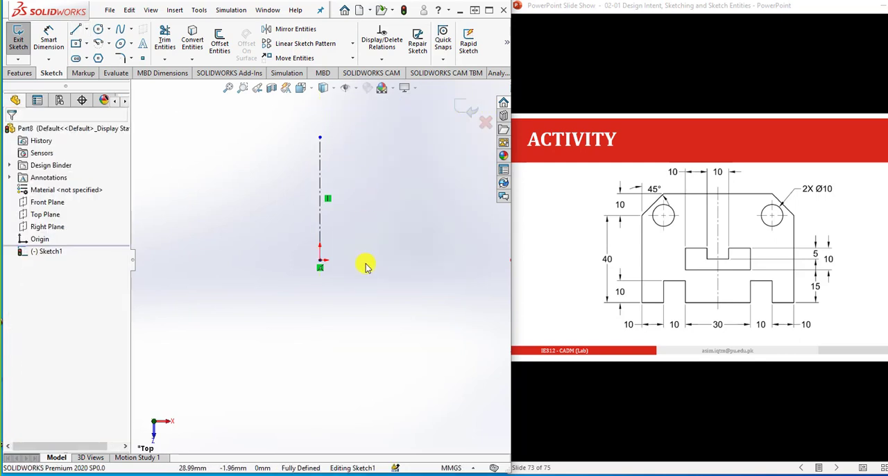
{"action": "scroll", "coordinate": [359, 176], "scroll_direction": "down", "scroll_amount": 1}
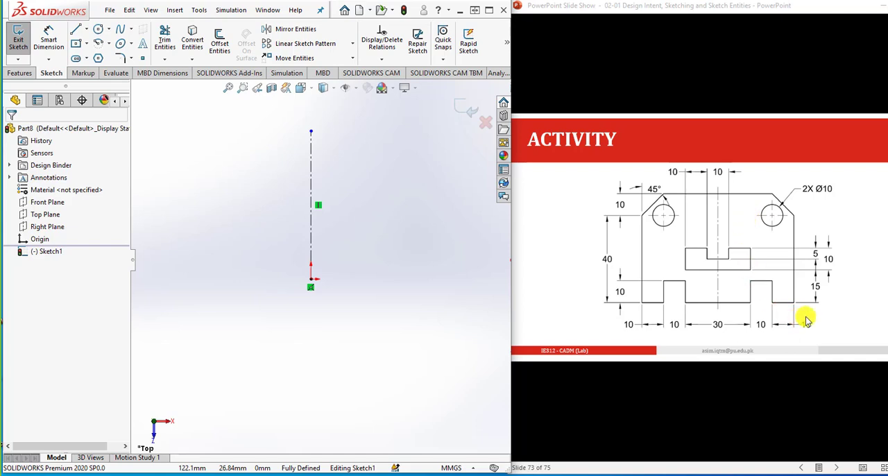
{"action": "left_click", "coordinate": [77, 30]}
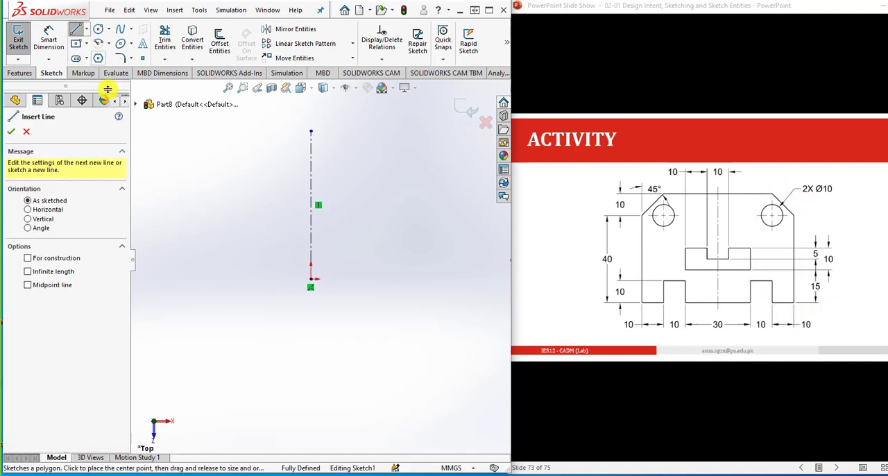
{"action": "left_click", "coordinate": [311, 279]}
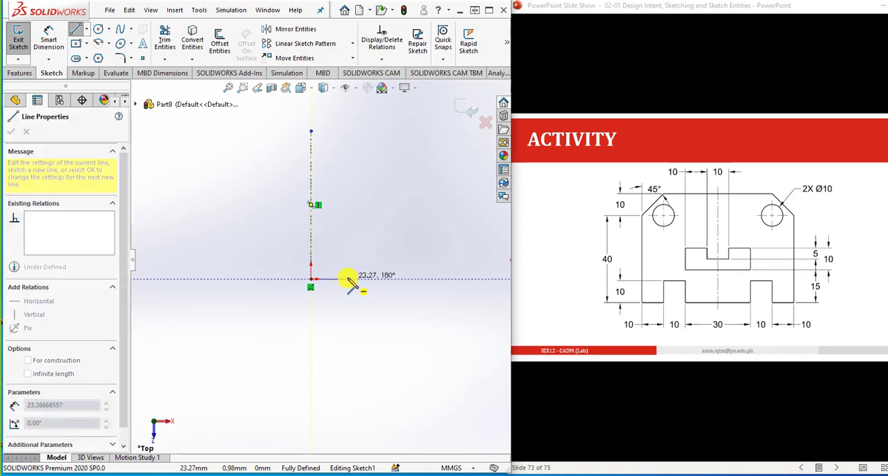
{"action": "left_click", "coordinate": [347, 279]}
{"action": "left_click", "coordinate": [348, 257]}
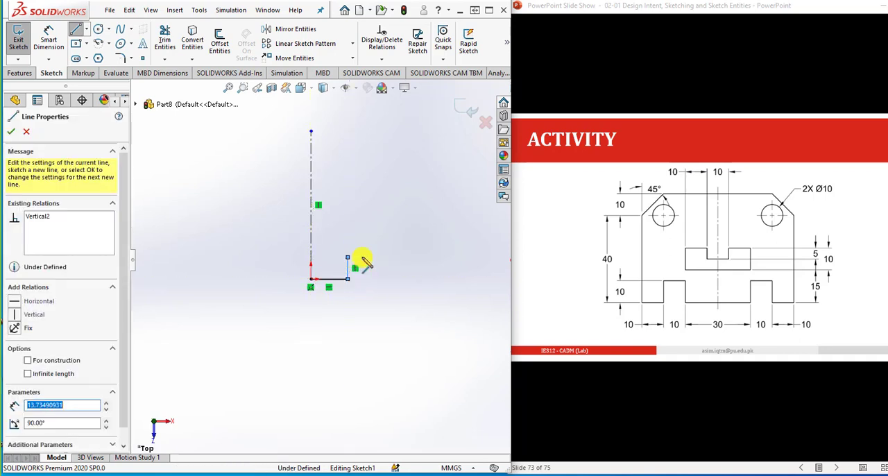
{"action": "left_click", "coordinate": [375, 257]}
{"action": "left_click", "coordinate": [375, 279]}
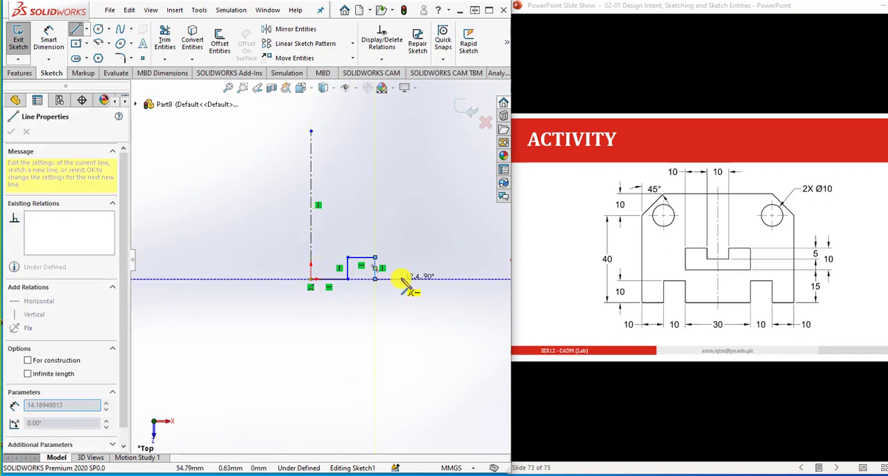
- Complete the half outline with the outer base segment, a side edge about 77 mm high, a 135° corner line and a horizontal top to the centerline
{"action": "left_click", "coordinate": [406, 279]}
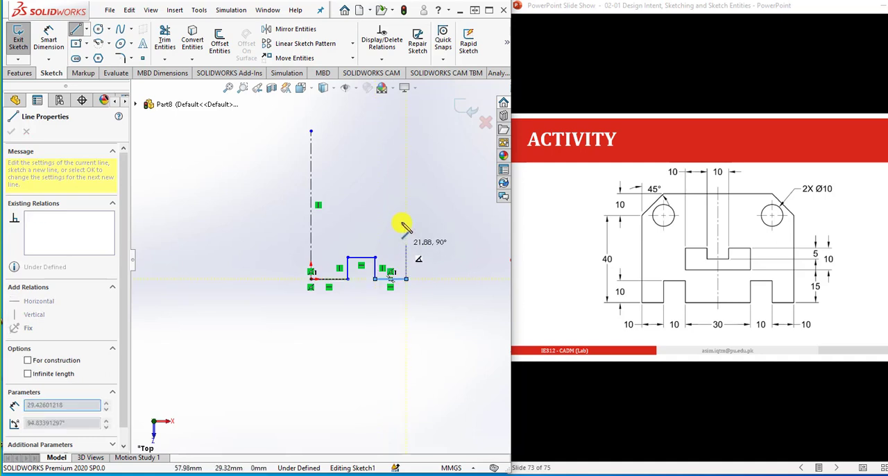
{"action": "left_click", "coordinate": [406, 157]}
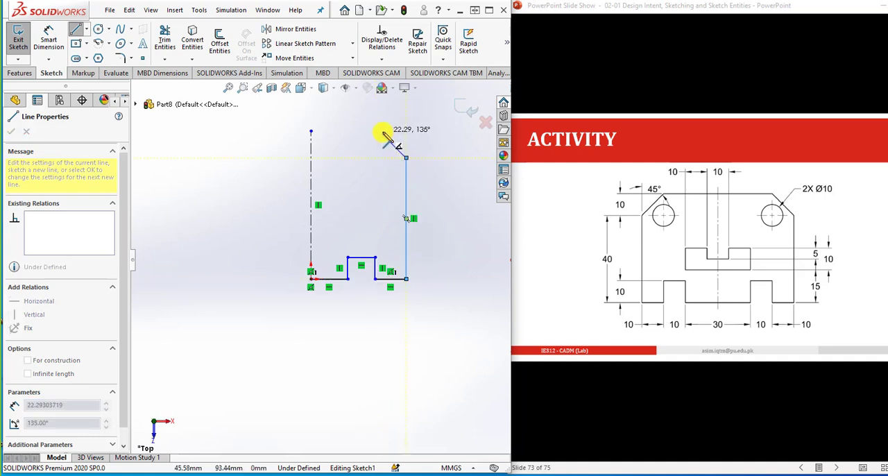
{"action": "left_click", "coordinate": [381, 132]}
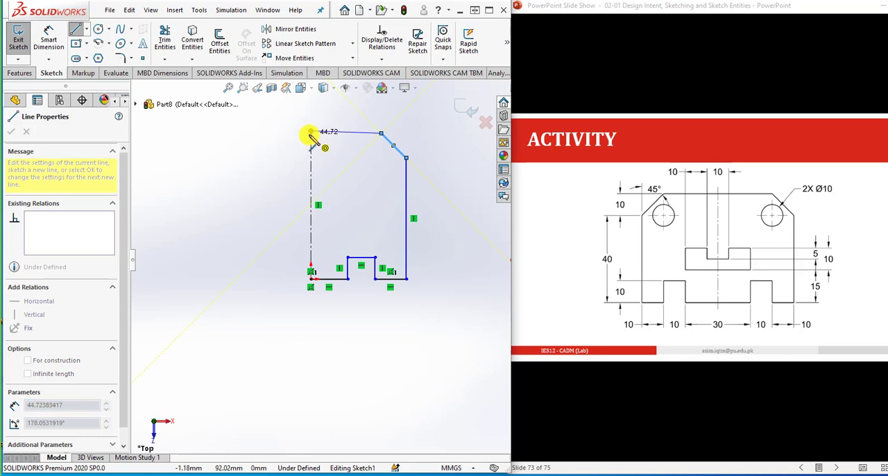
{"action": "left_click", "coordinate": [311, 133]}
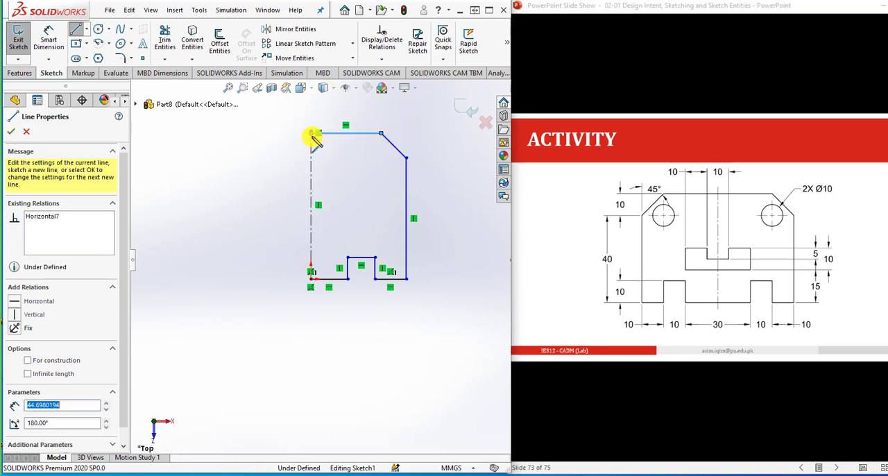
{"action": "right_click", "coordinate": [315, 139]}
{"action": "left_click", "coordinate": [325, 145]}
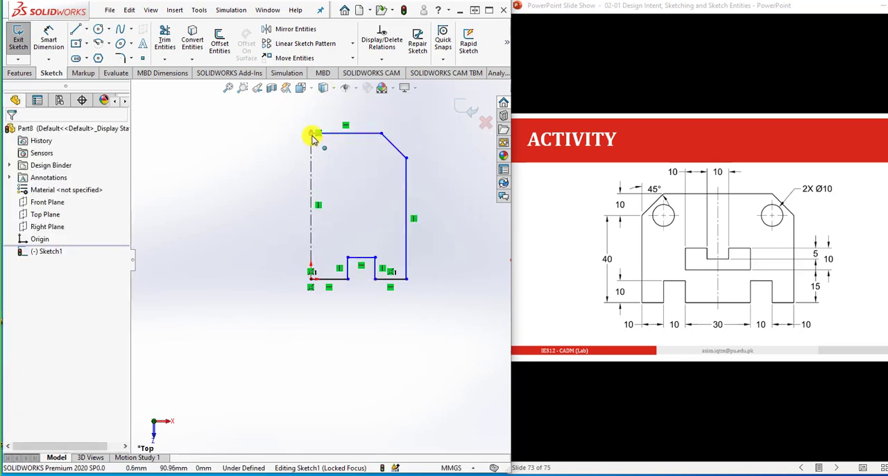
- Extend the centerline's upper end to about 108 mm and draw a circle of about 6.7 mm radius aligned with the corner line's endpoints
{"action": "left_click", "coordinate": [311, 133]}
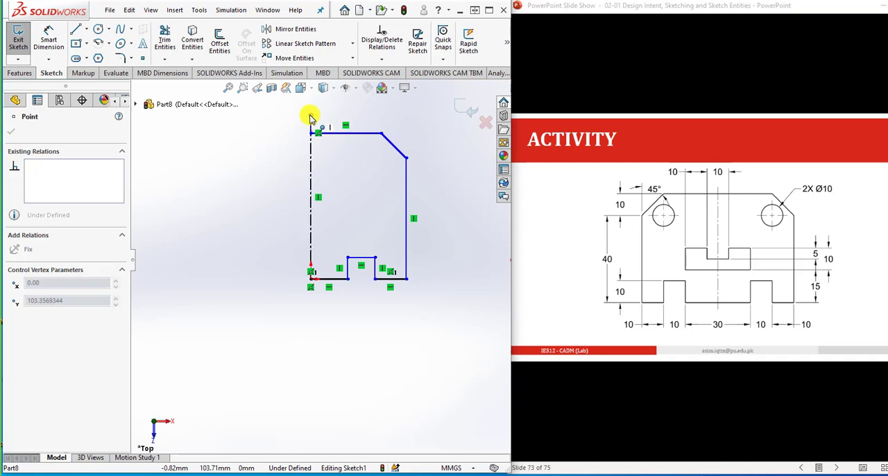
{"action": "left_click", "coordinate": [340, 169]}
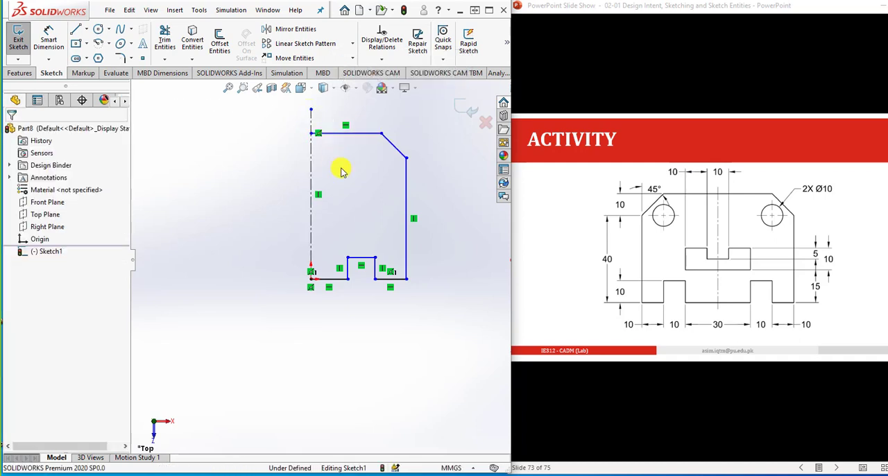
{"action": "left_click", "coordinate": [98, 29]}
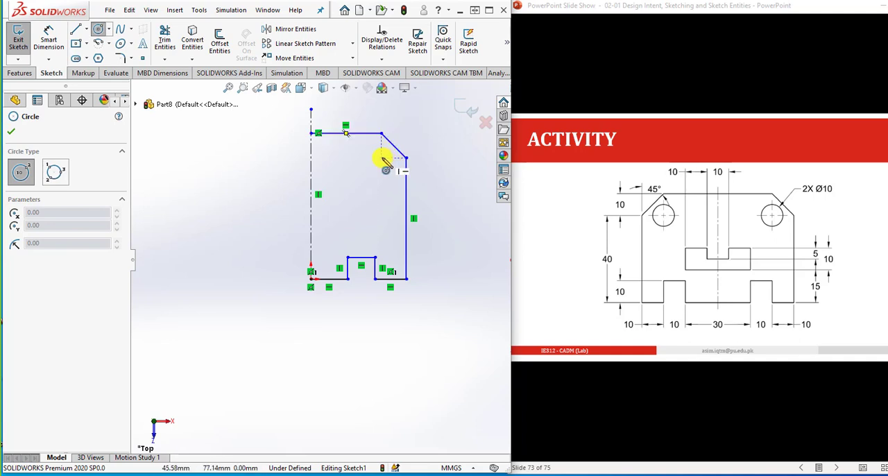
{"action": "left_click", "coordinate": [382, 159]}
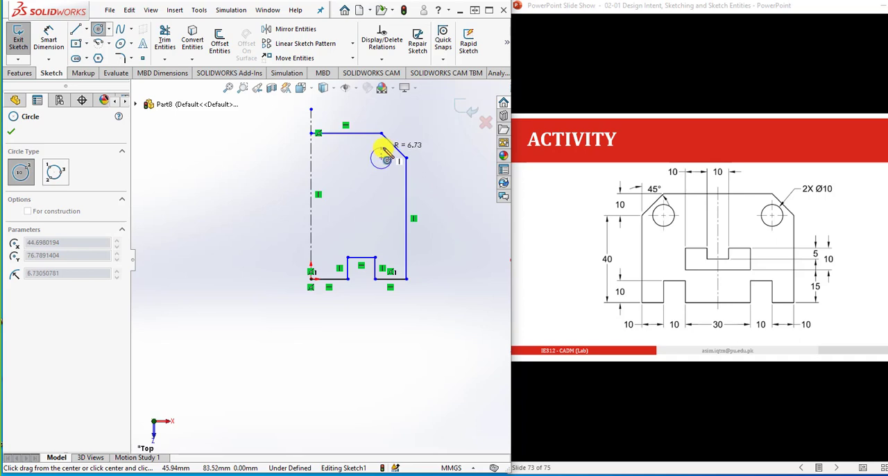
{"action": "left_click", "coordinate": [386, 151]}
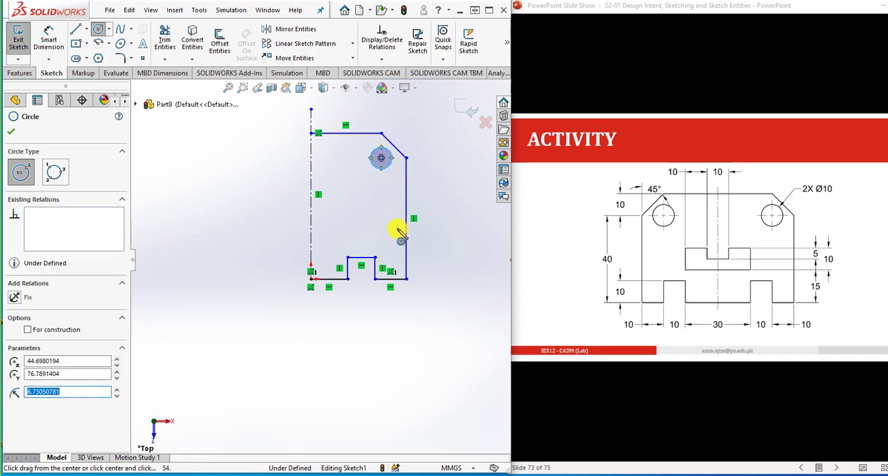
- Dimension the circle's diameter as 10 mm
{"action": "left_click", "coordinate": [48, 36]}
{"action": "left_click", "coordinate": [392, 161]}
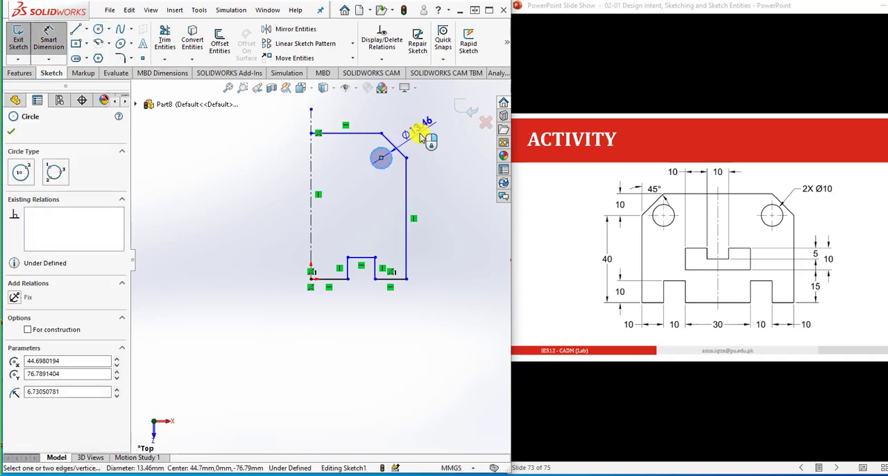
{"action": "left_click", "coordinate": [420, 135]}
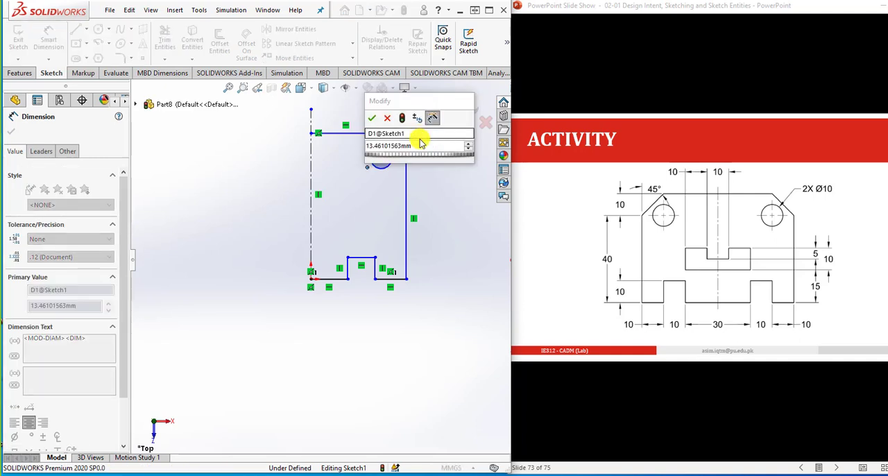
{"action": "type", "text": "10"}
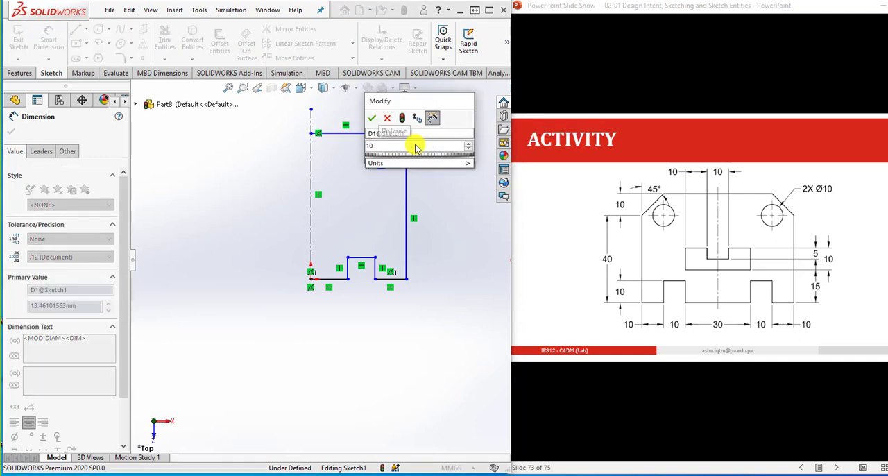
{"action": "key", "text": "Return"}
{"action": "left_click", "coordinate": [446, 198]}
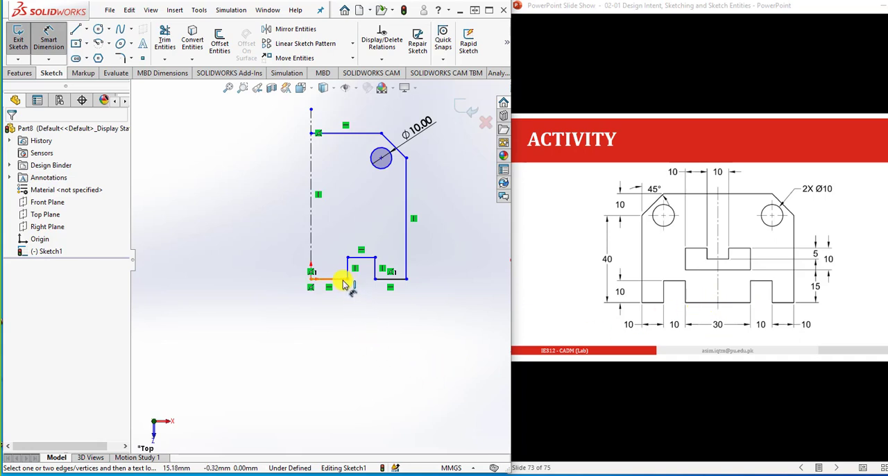
- Add a doubled symmetric dimension of 30 mm from the notch's inner vertical edge across the centerline
{"action": "left_click", "coordinate": [312, 255]}
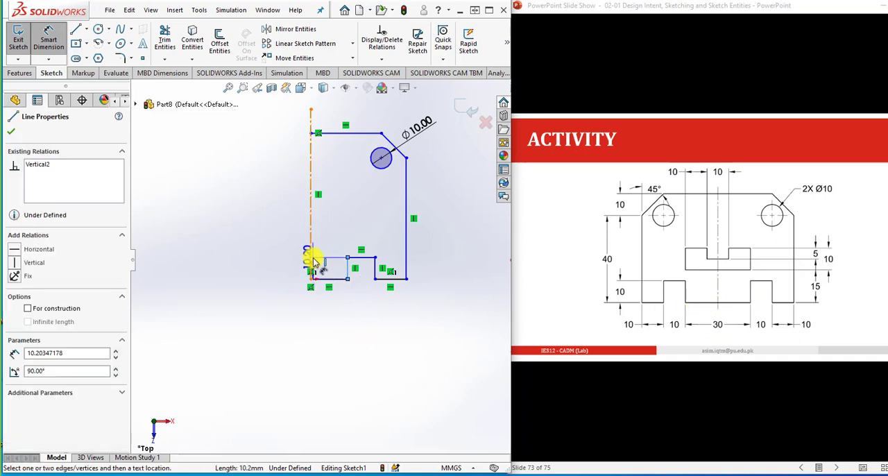
{"action": "left_click", "coordinate": [311, 260]}
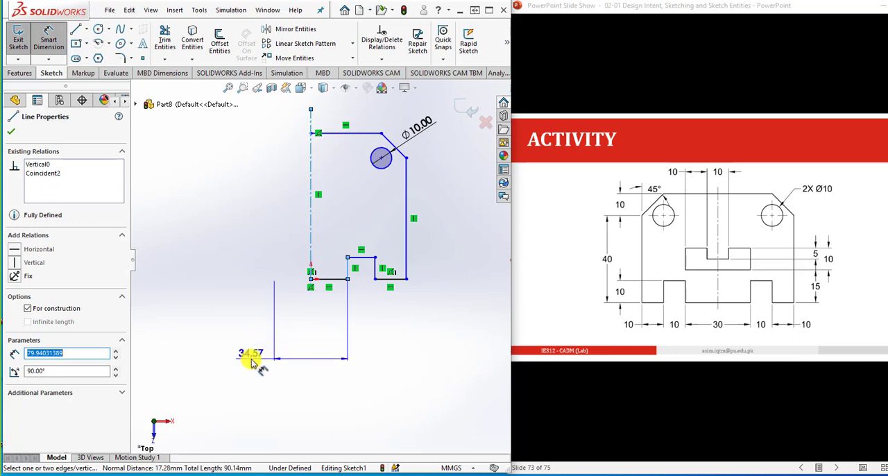
{"action": "left_click", "coordinate": [248, 356]}
{"action": "type", "text": "30"}
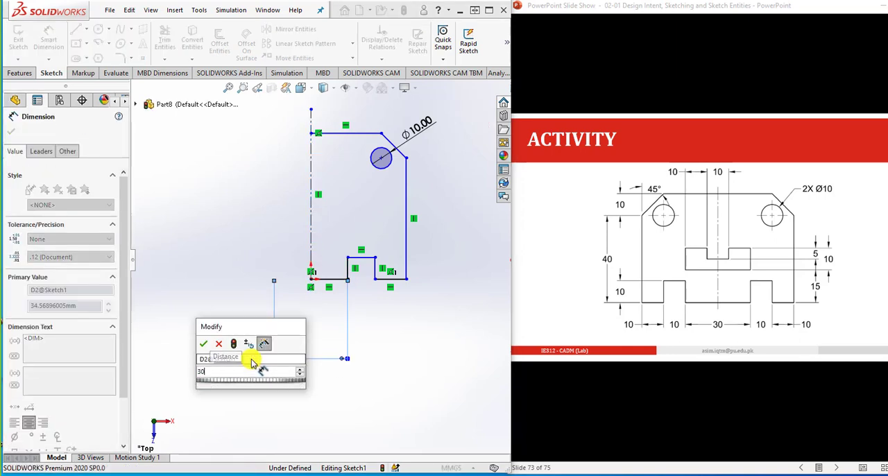
{"action": "key", "text": "Return"}
{"action": "left_click", "coordinate": [377, 369]}
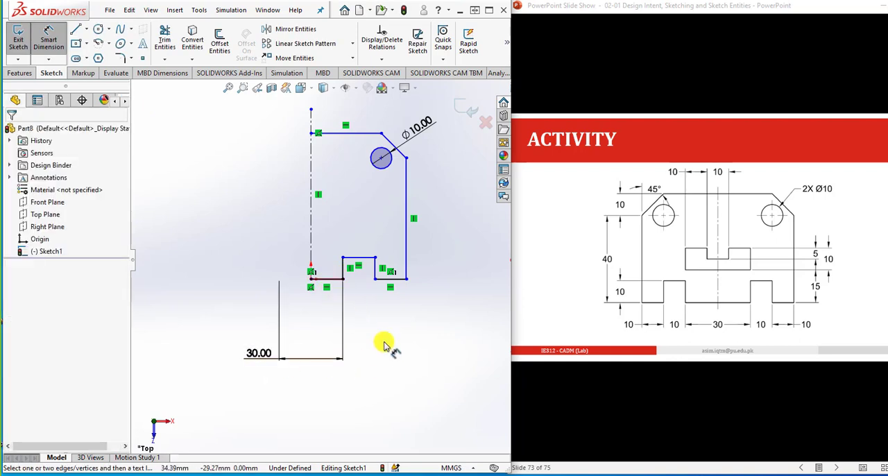
- Dimension the notch's top edge as 10 mm wide
{"action": "left_click", "coordinate": [353, 261]}
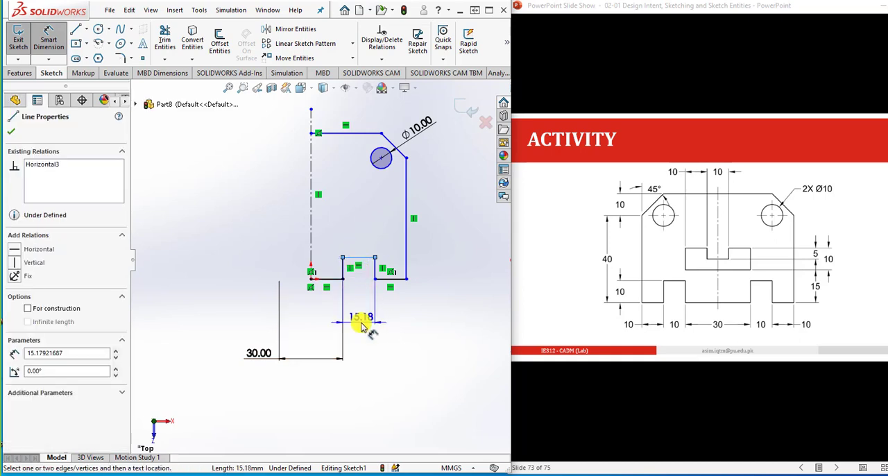
{"action": "left_click", "coordinate": [361, 326]}
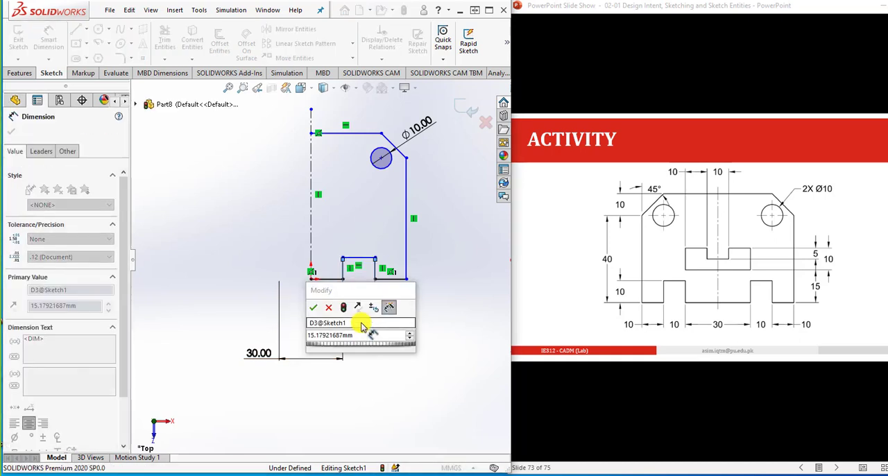
{"action": "double_click", "coordinate": [361, 339]}
{"action": "type", "text": "10"}
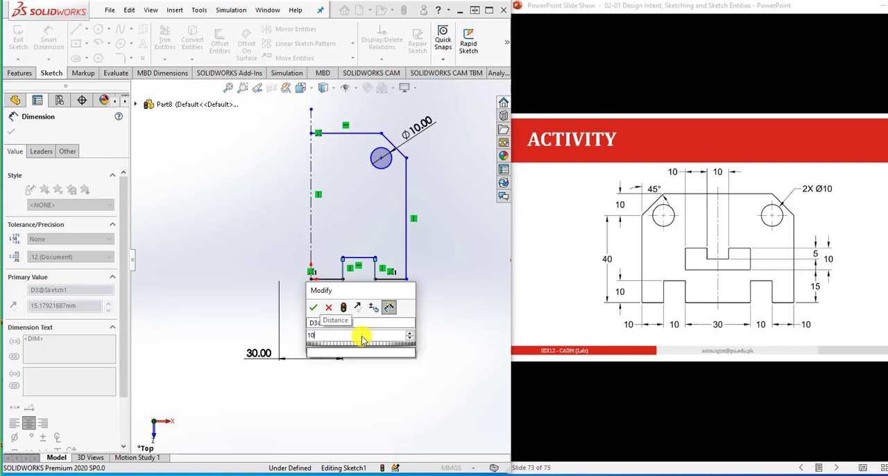
{"action": "key", "text": "Return"}
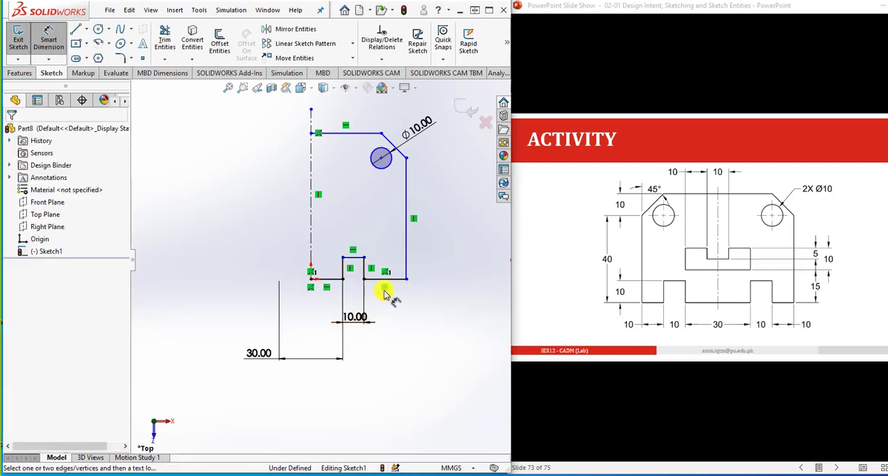
- Dimension the base segment outside the notch as 10 mm long
{"action": "left_click", "coordinate": [397, 284]}
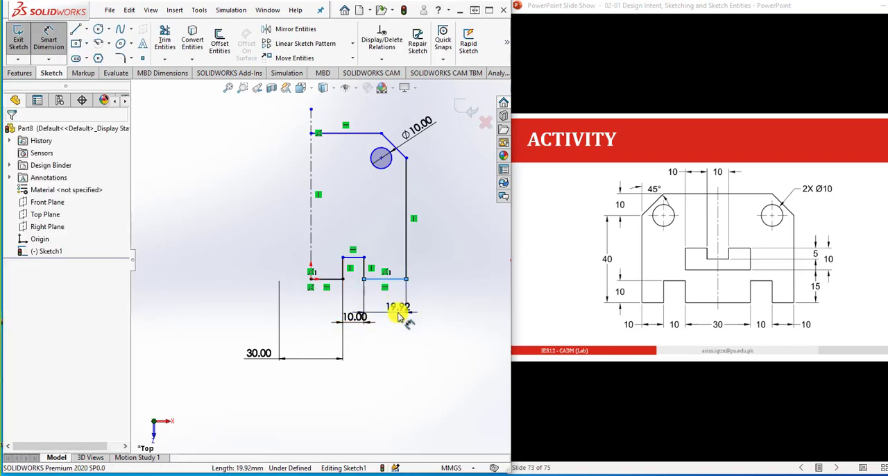
{"action": "left_click", "coordinate": [398, 317]}
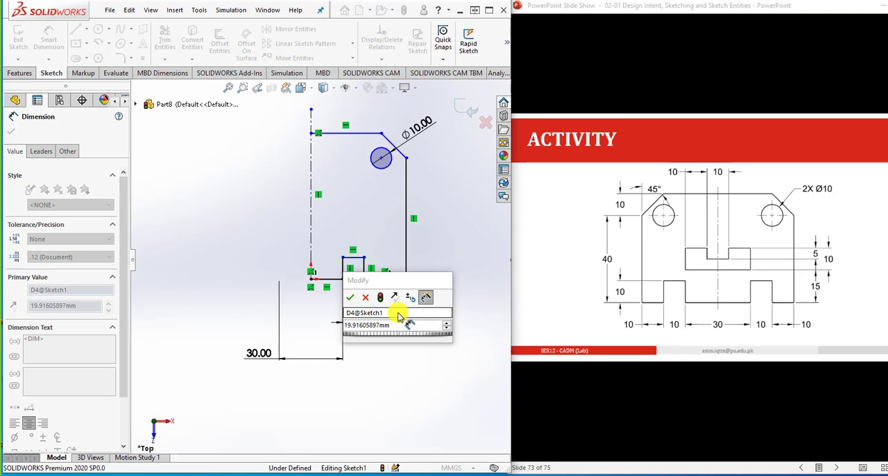
{"action": "type", "text": "10"}
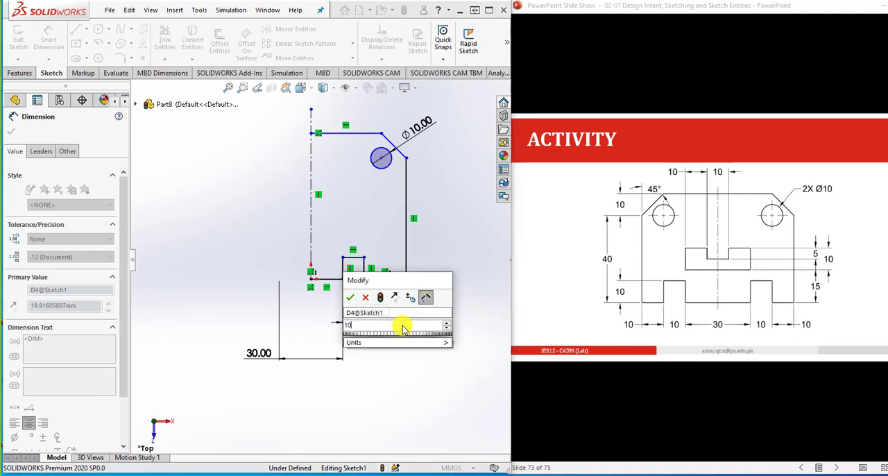
{"action": "key", "text": "Return"}
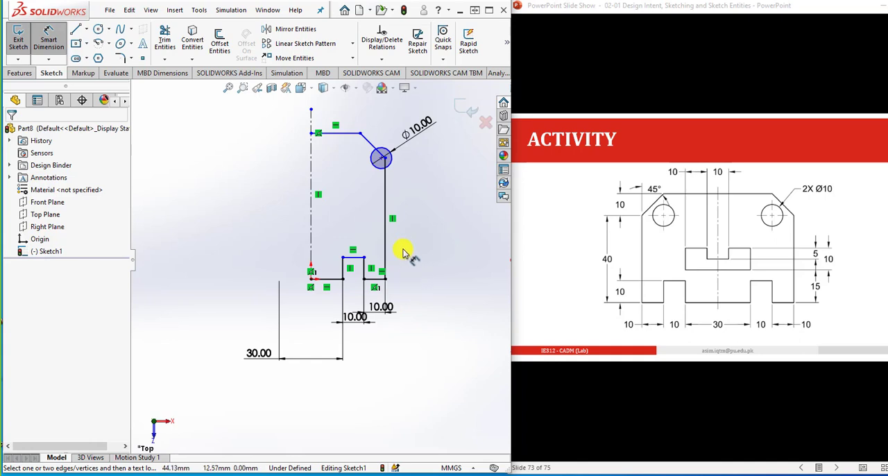
- Dimension the outer vertical side edge as 40 mm high
{"action": "left_click", "coordinate": [387, 222]}
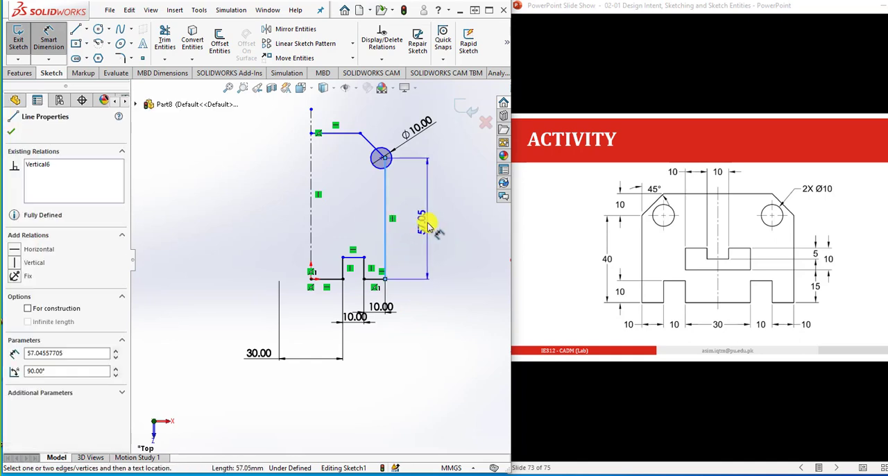
{"action": "left_click", "coordinate": [428, 226]}
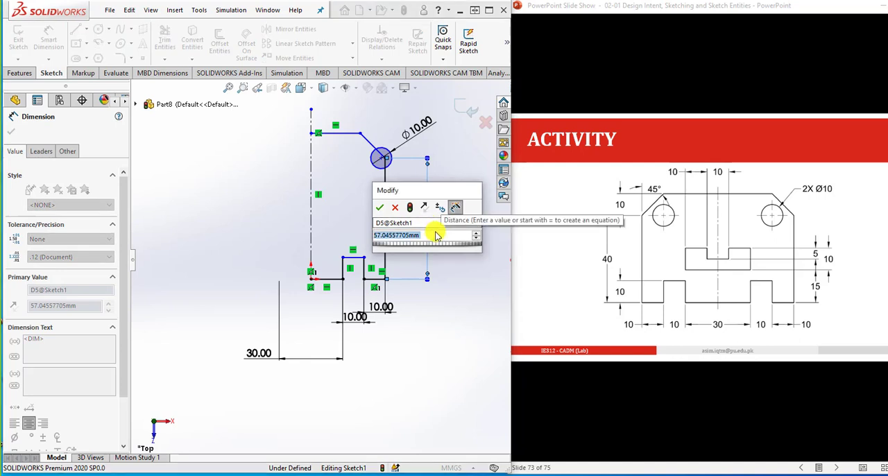
{"action": "type", "text": "40"}
{"action": "key", "text": "Return"}
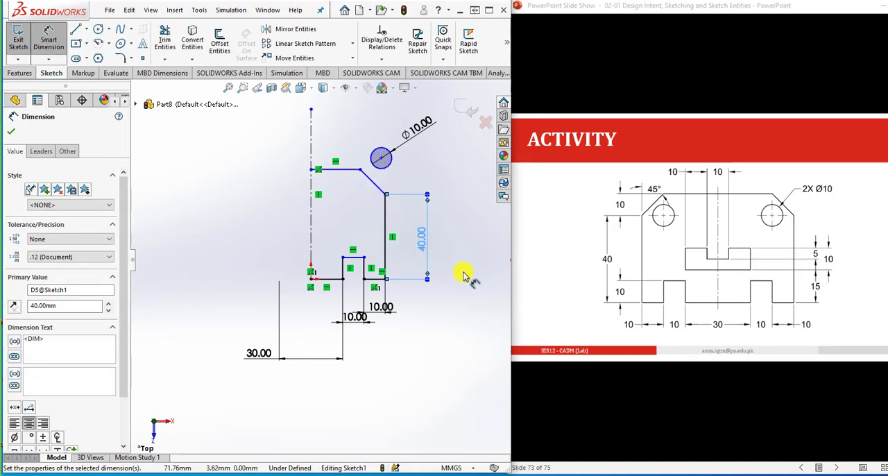
- Move the Ø10 circle inside the plate outline, below the upper end of the sloped corner line
{"action": "left_click", "coordinate": [462, 274]}
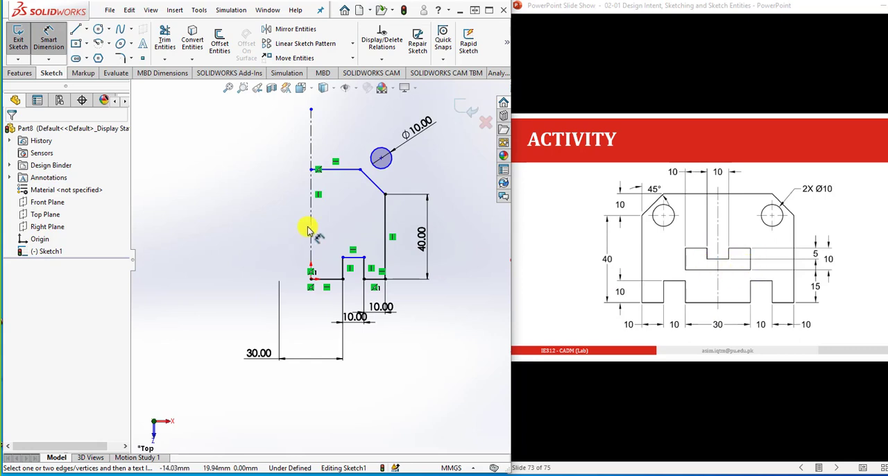
{"action": "scroll", "coordinate": [378, 196], "scroll_direction": "down", "scroll_amount": 2}
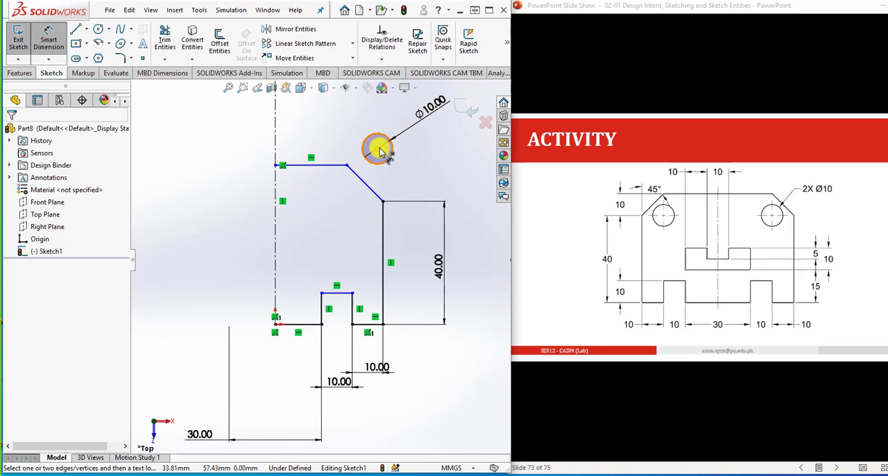
{"action": "left_click", "coordinate": [378, 149]}
{"action": "left_click", "coordinate": [347, 199]}
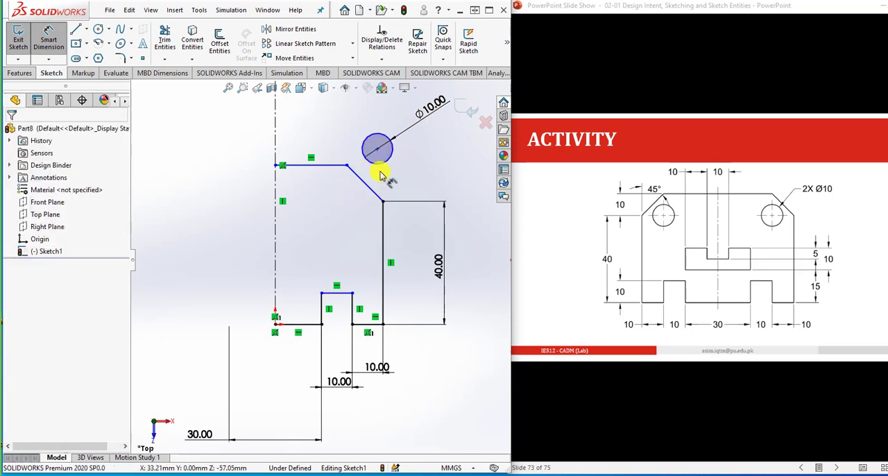
{"action": "left_click_drag", "start_coordinate": [377, 149], "coordinate": [347, 201]}
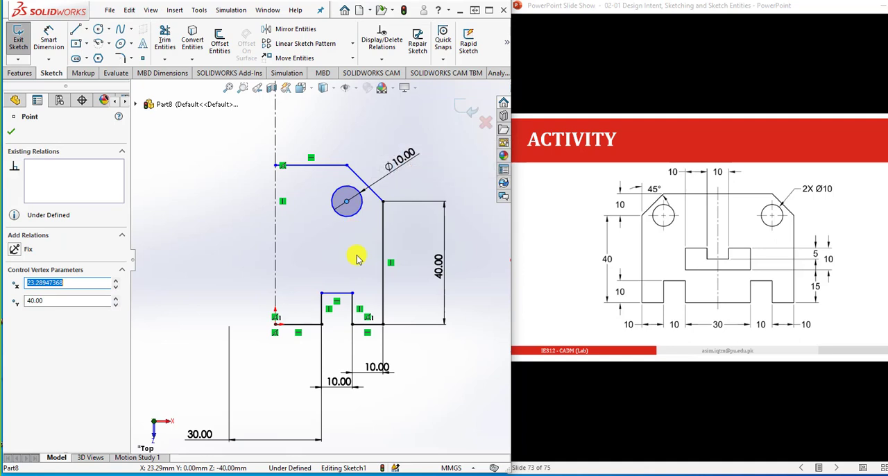
- Add a vertical relation between the circle's center and the upper endpoint of the sloped corner line
{"action": "left_click", "coordinate": [347, 200]}
{"action": "left_click", "coordinate": [347, 165], "text": "ctrl"}
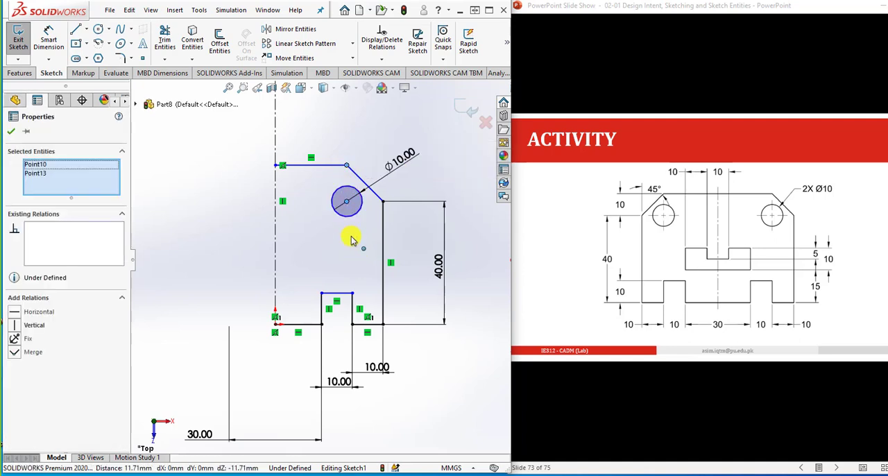
{"action": "left_click", "coordinate": [28, 324]}
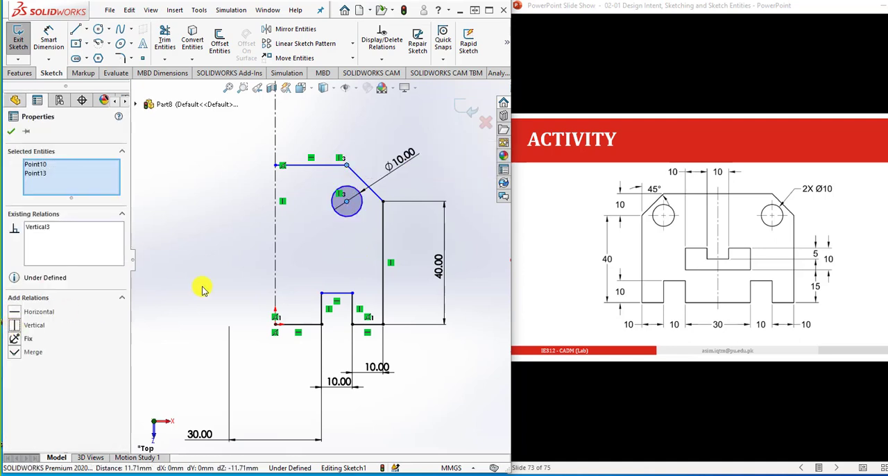
{"action": "left_click", "coordinate": [338, 272]}
- Add a horizontal relation between the circle's center and the lower endpoint of the sloped corner line
{"action": "left_click", "coordinate": [347, 201]}
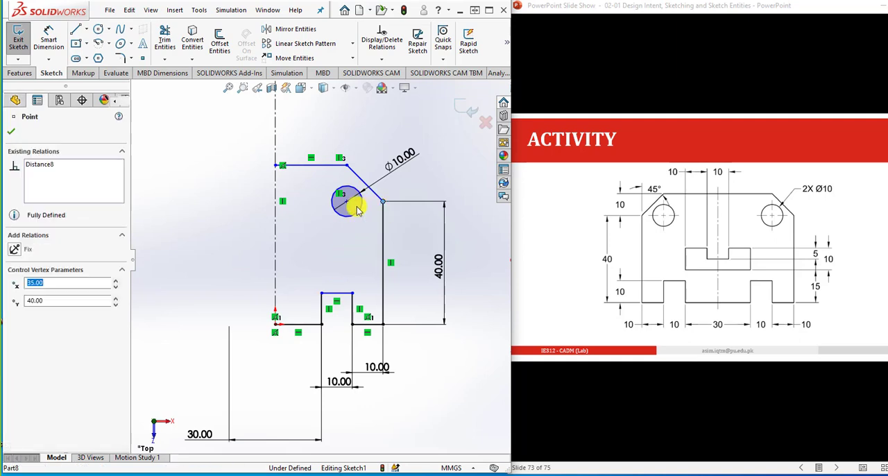
{"action": "left_click", "coordinate": [382, 201], "text": "ctrl"}
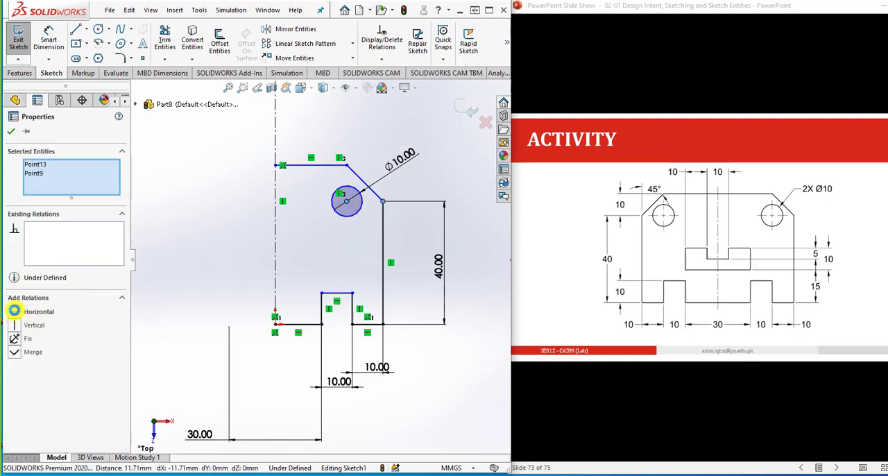
{"action": "left_click", "coordinate": [15, 311]}
{"action": "left_click", "coordinate": [437, 184]}
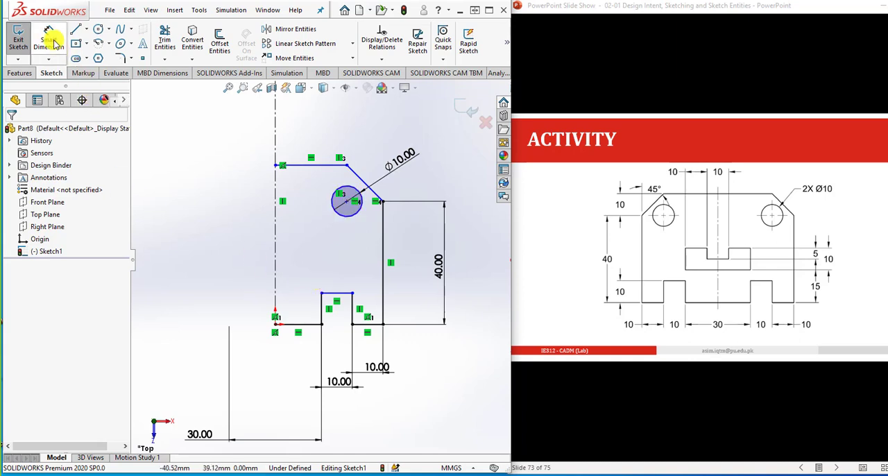
- Sketch half of the stepped cutout from the centerline, about 15 mm wide and 8.7 mm high, with a step about 4.5 mm high
{"action": "left_click", "coordinate": [75, 29]}
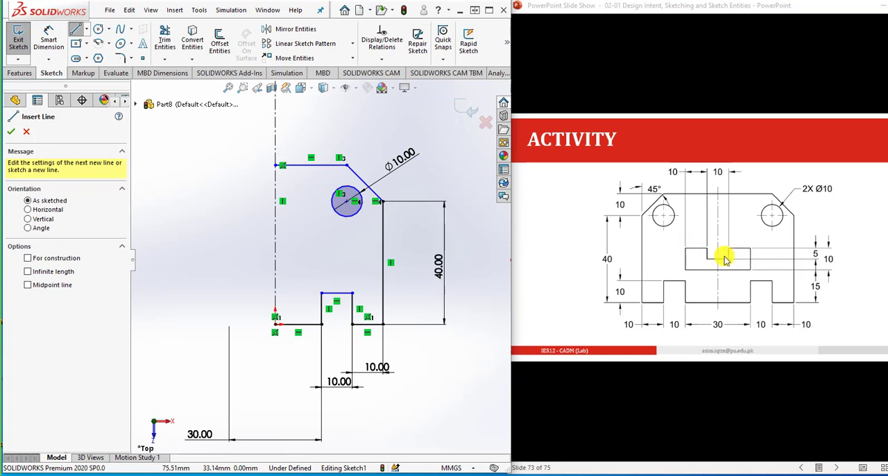
{"action": "left_click", "coordinate": [277, 241]}
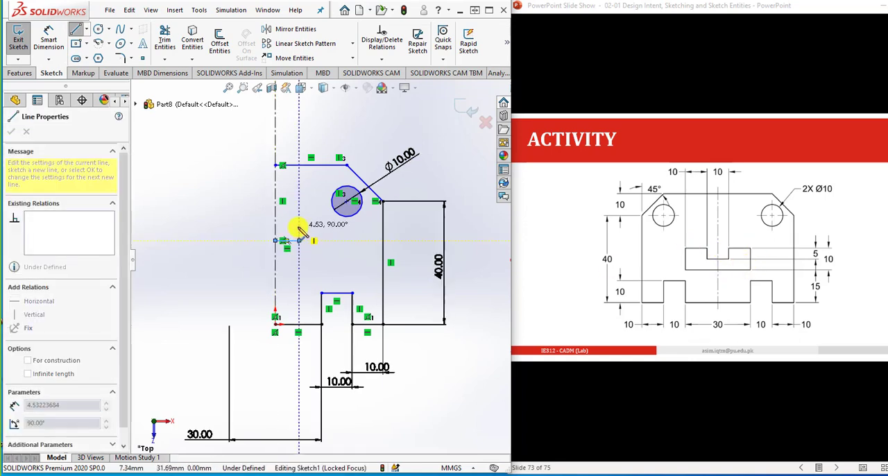
{"action": "left_click", "coordinate": [321, 226]}
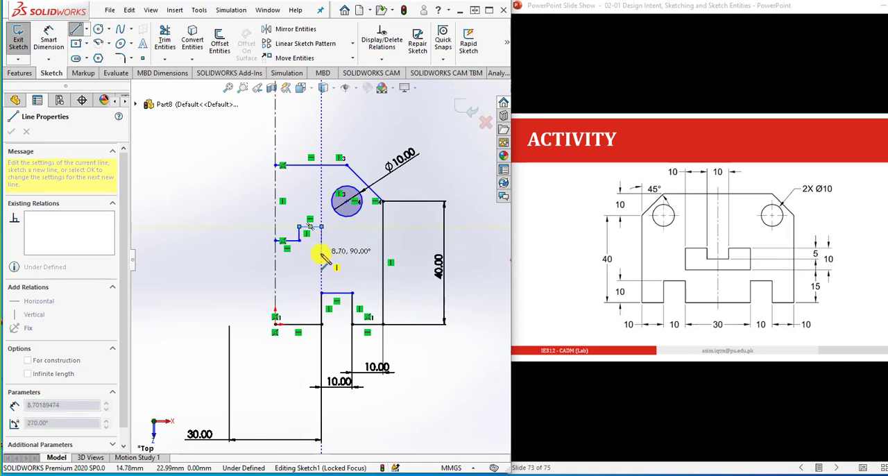
{"action": "left_click", "coordinate": [321, 252]}
{"action": "left_click", "coordinate": [276, 252]}
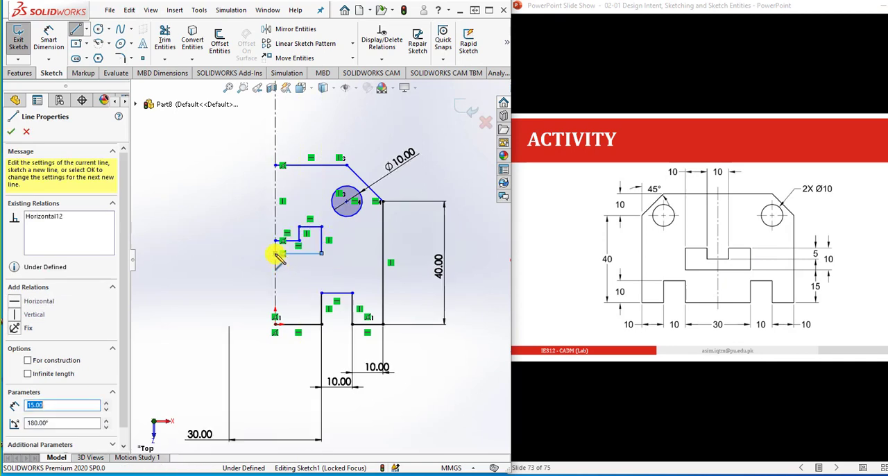
{"action": "key", "text": "space"}
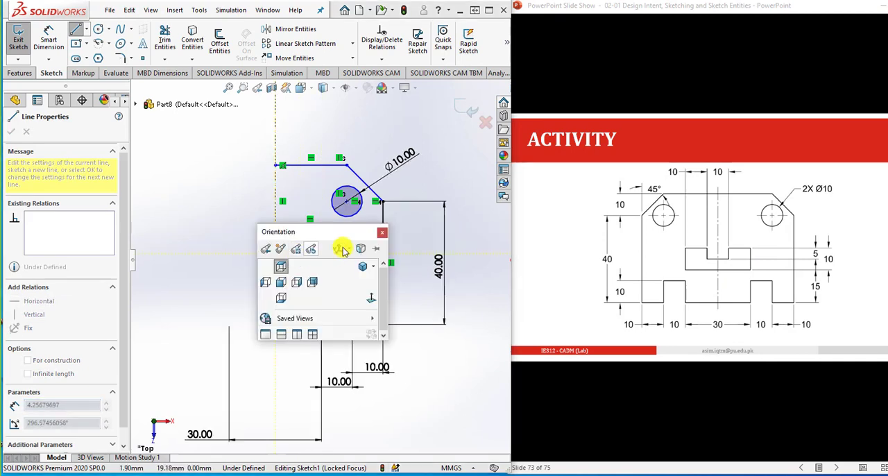
{"action": "left_click", "coordinate": [382, 232]}
{"action": "key", "text": "Escape"}
{"action": "scroll", "coordinate": [330, 249], "scroll_direction": "down", "scroll_amount": 2}
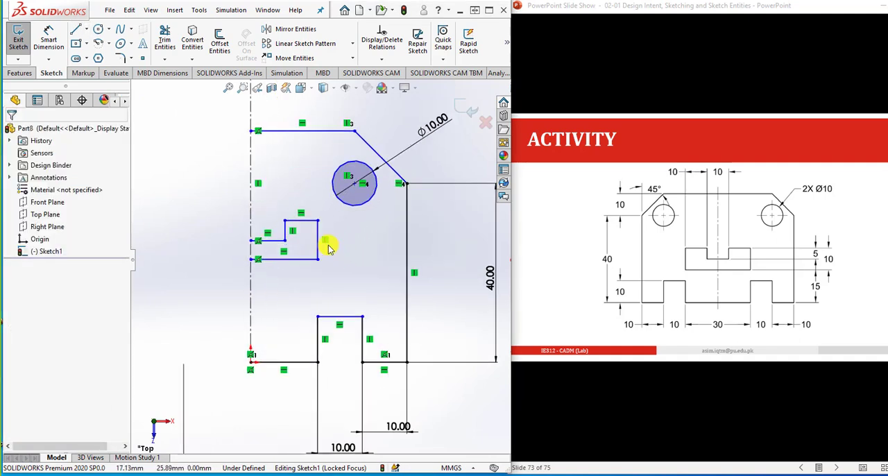
- Dimension the cutout's short inner vertical edge as 5 mm
{"action": "left_click", "coordinate": [49, 40]}
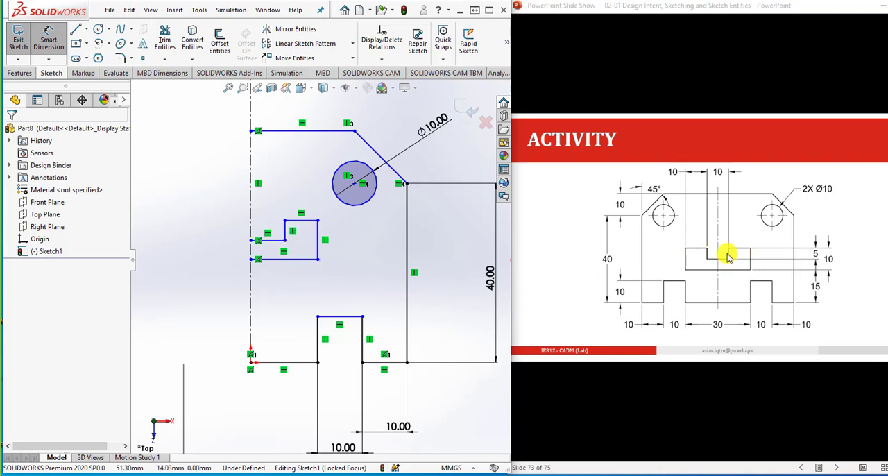
{"action": "left_click", "coordinate": [285, 230]}
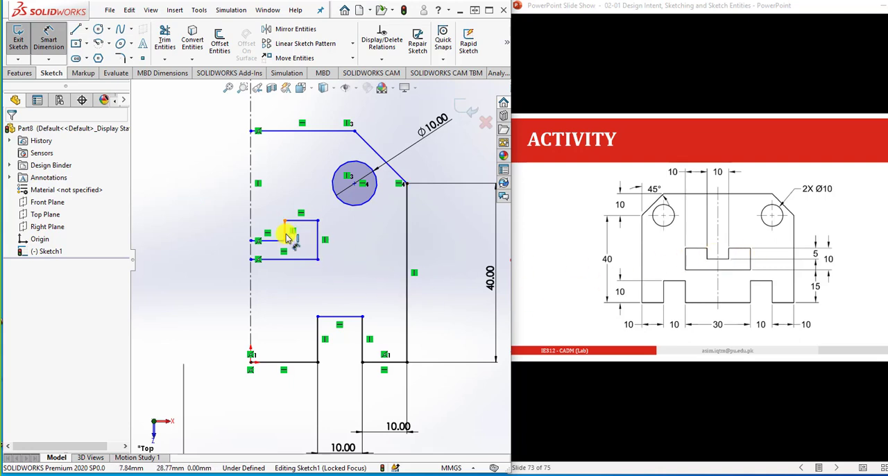
{"action": "left_click", "coordinate": [349, 235]}
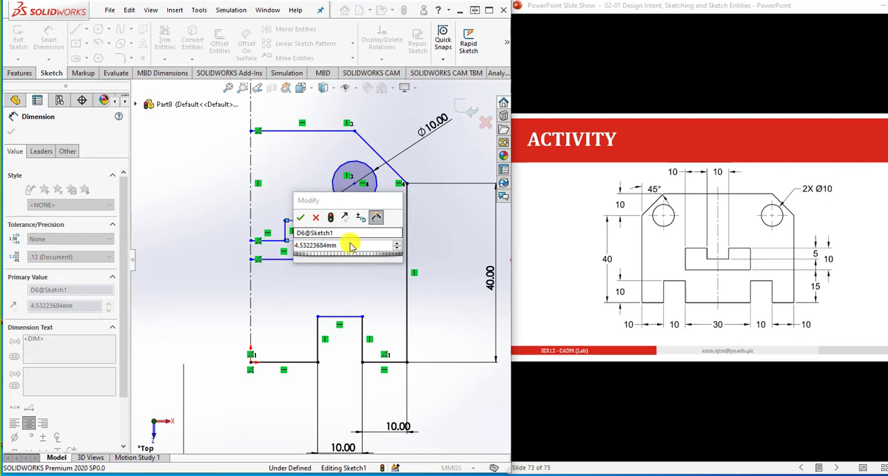
{"action": "type", "text": "5"}
{"action": "key", "text": "Return"}
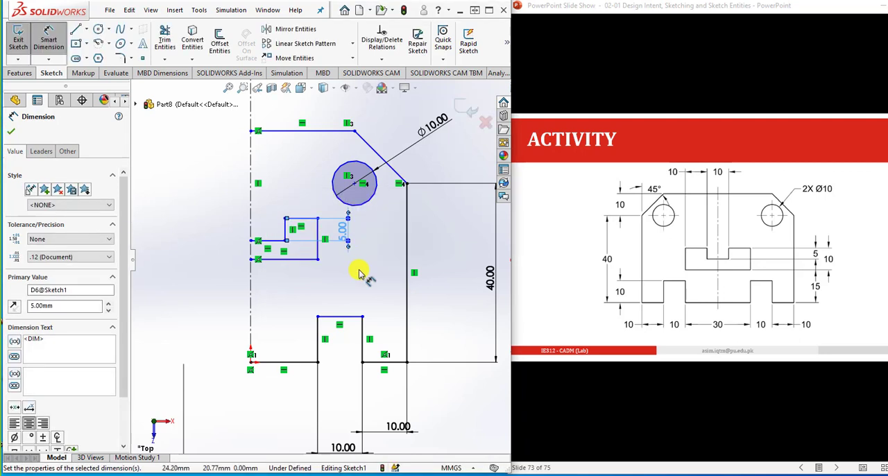
- Dimension the cutout's outer vertical edge as 10 mm high
{"action": "left_click", "coordinate": [317, 248]}
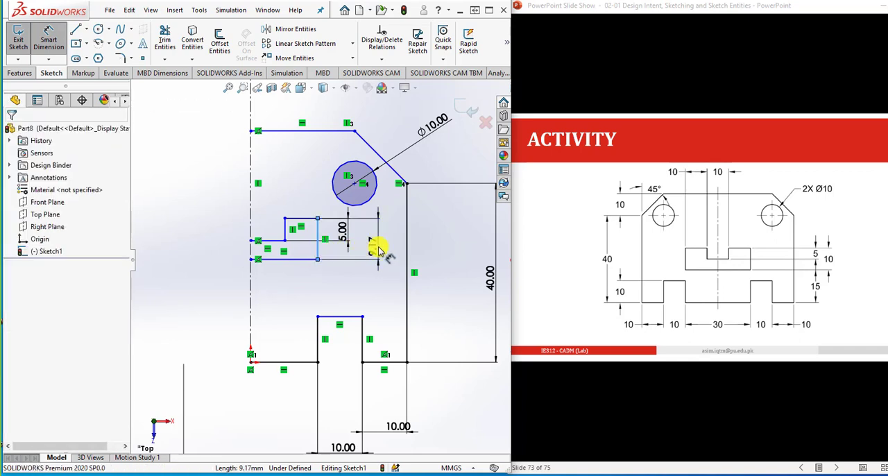
{"action": "left_click", "coordinate": [378, 249]}
{"action": "type", "text": "1"}
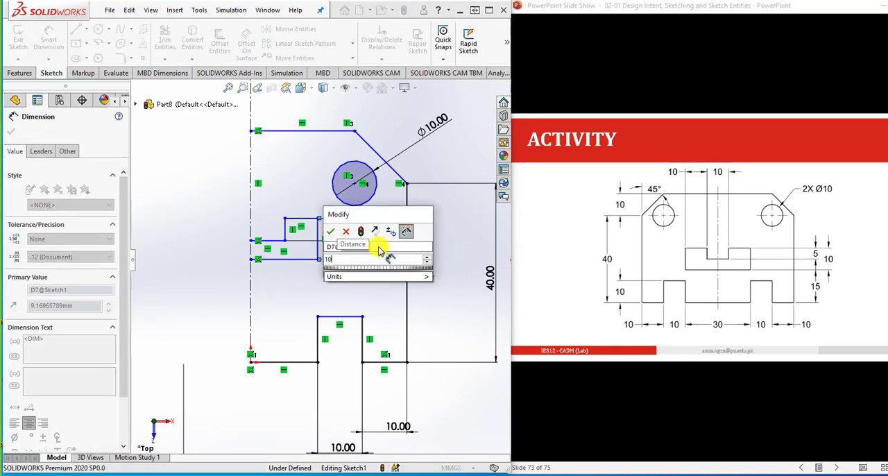
{"action": "type", "text": "0"}
{"action": "key", "text": "Return"}
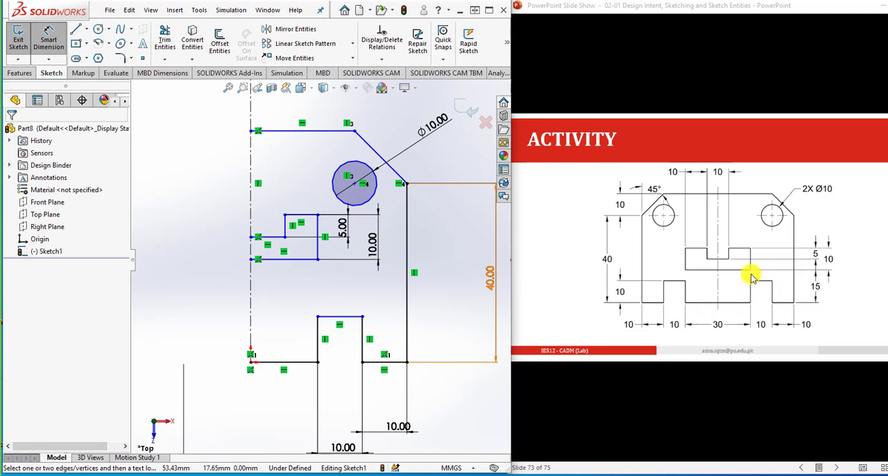
- Dimension the cutout's lower outer corner as 15 mm above the plate's base
{"action": "left_click", "coordinate": [318, 259]}
{"action": "left_click", "coordinate": [408, 365]}
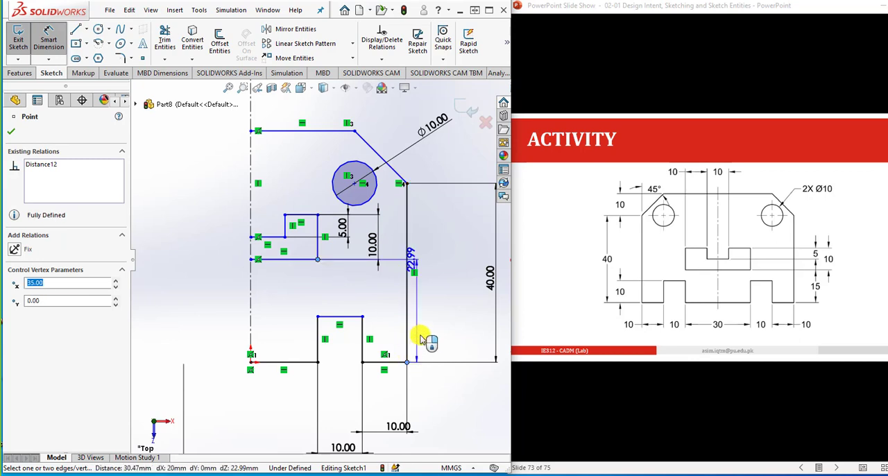
{"action": "left_click", "coordinate": [437, 337]}
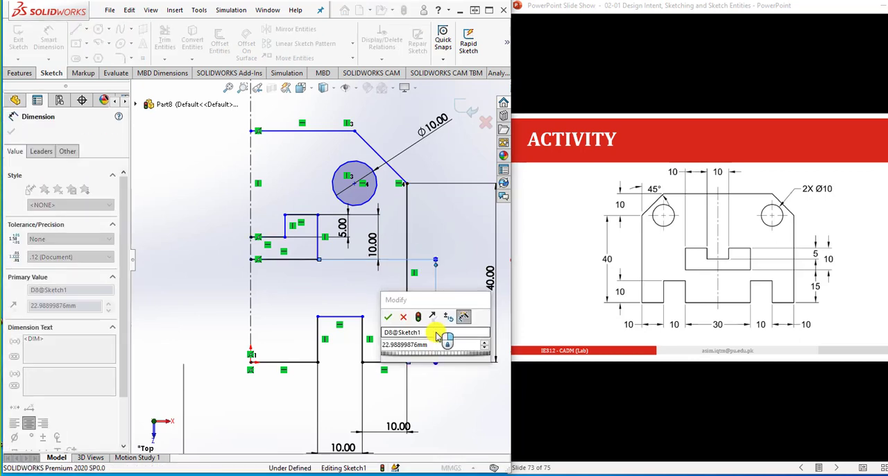
{"action": "type", "text": "1"}
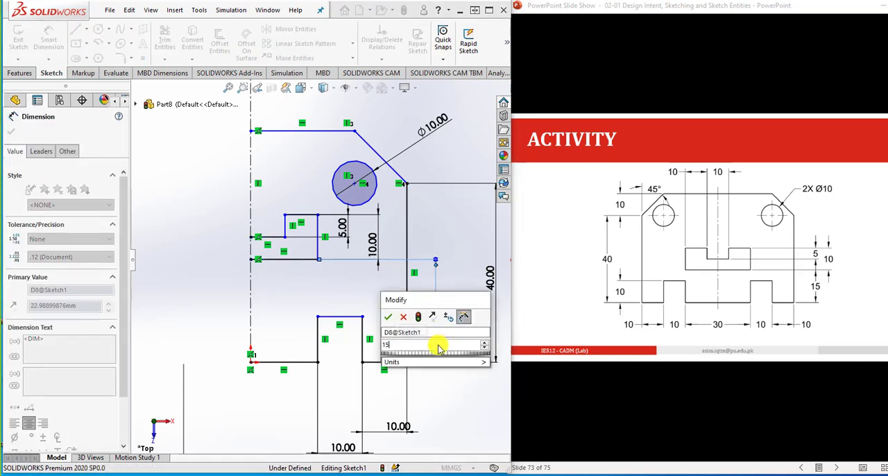
{"action": "type", "text": "5"}
{"action": "key", "text": "Return"}
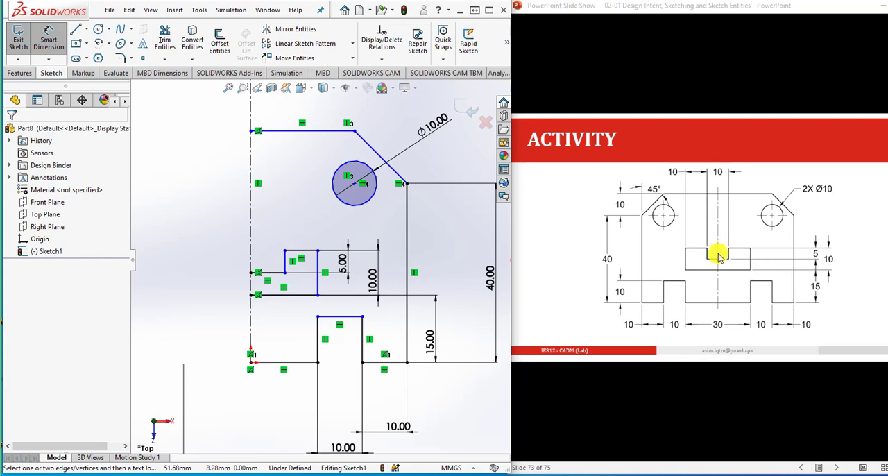
- Add a doubled symmetric dimension of 10 mm from the cutout's inner step corner across the centerline
{"action": "left_click", "coordinate": [284, 251]}
{"action": "left_click", "coordinate": [252, 256]}
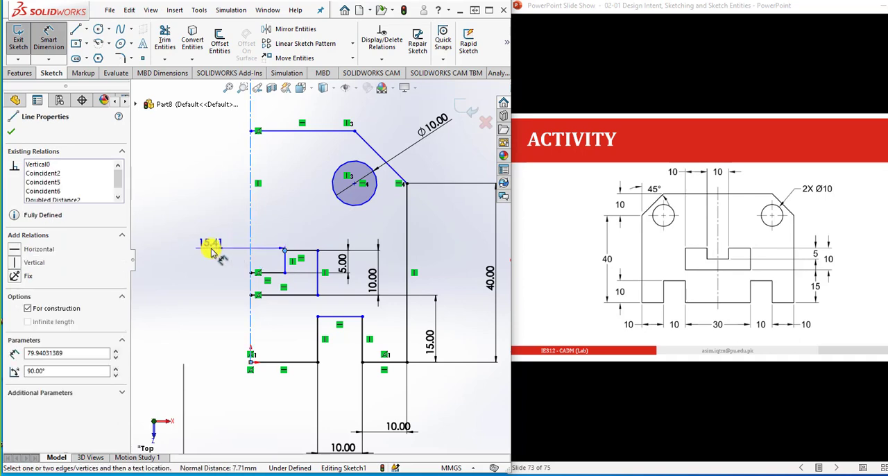
{"action": "left_click", "coordinate": [208, 244]}
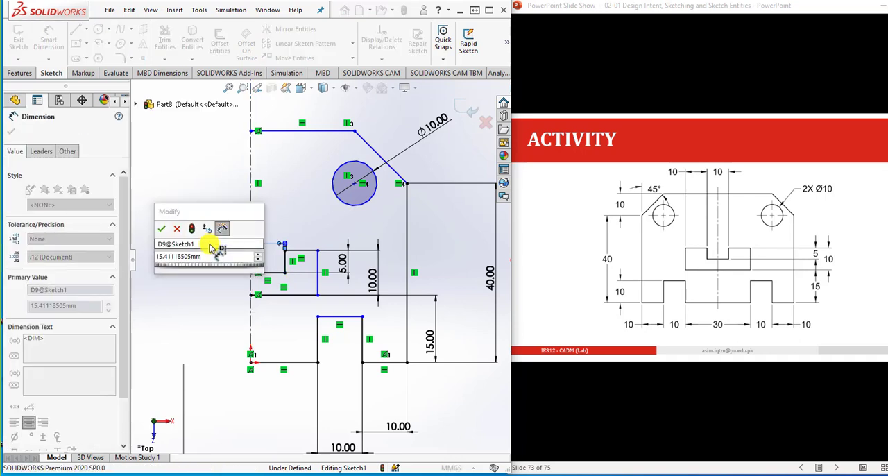
{"action": "type", "text": "10"}
{"action": "key", "text": "Return"}
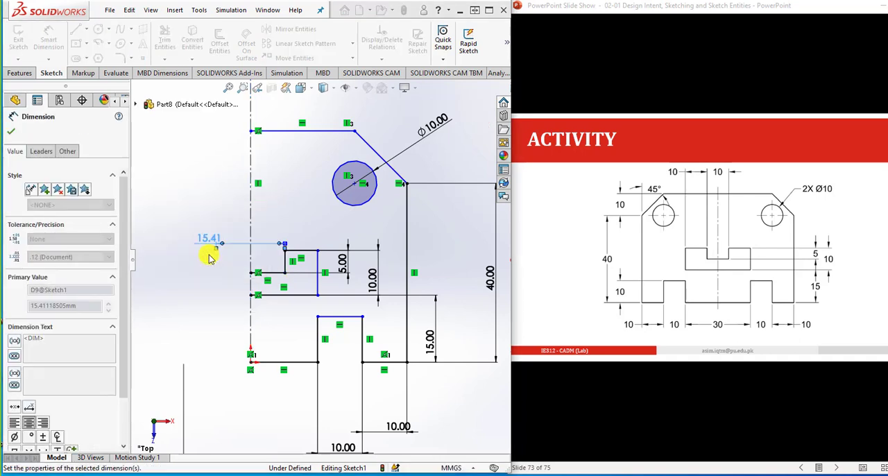
- Dimension the cutout's upper horizontal edge as 10 mm wide
{"action": "left_click", "coordinate": [303, 249]}
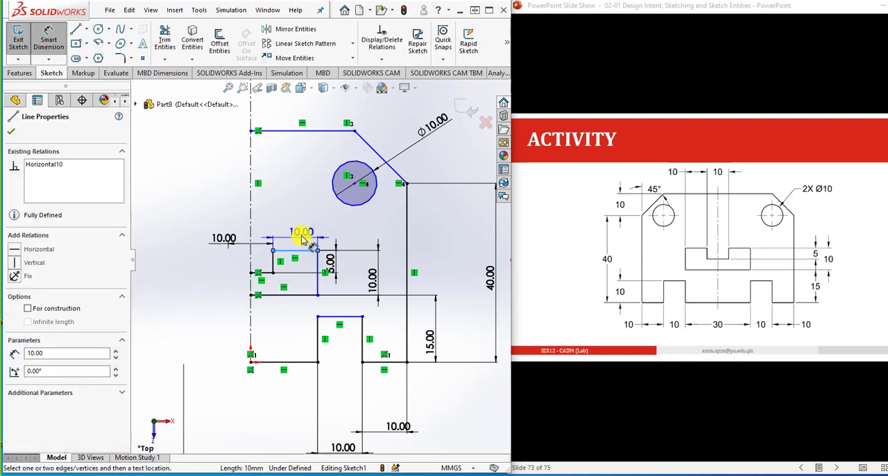
{"action": "left_click", "coordinate": [302, 239]}
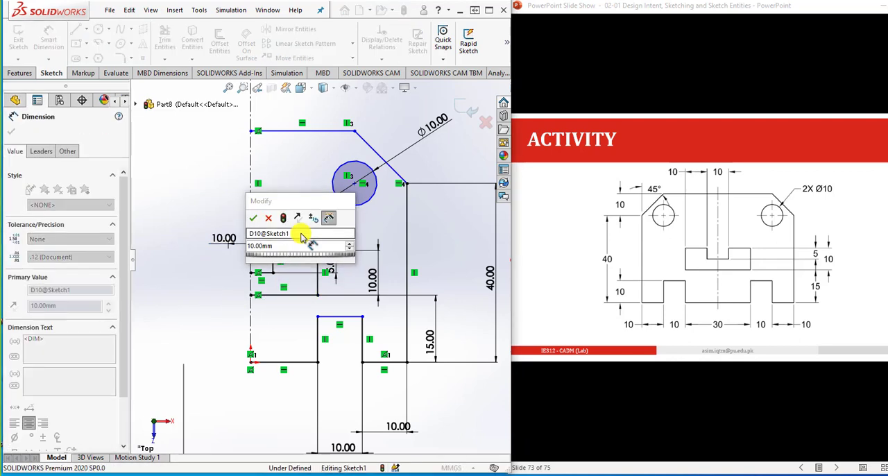
{"action": "left_click", "coordinate": [253, 217]}
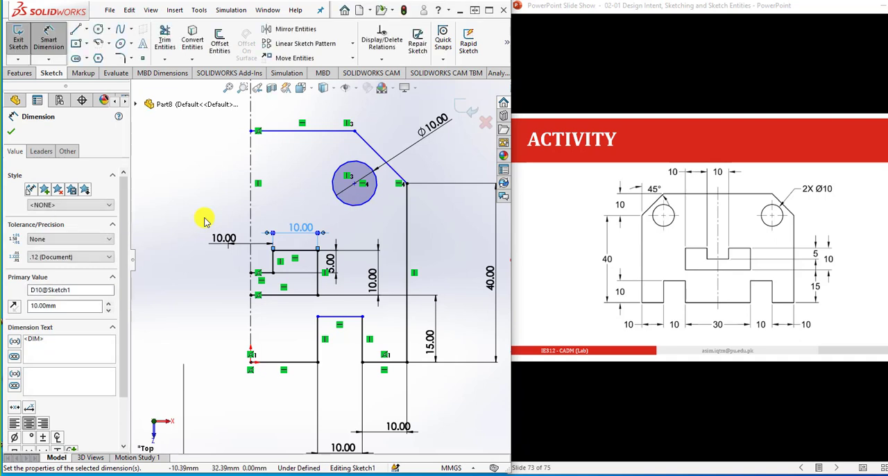
{"action": "left_click", "coordinate": [206, 219]}
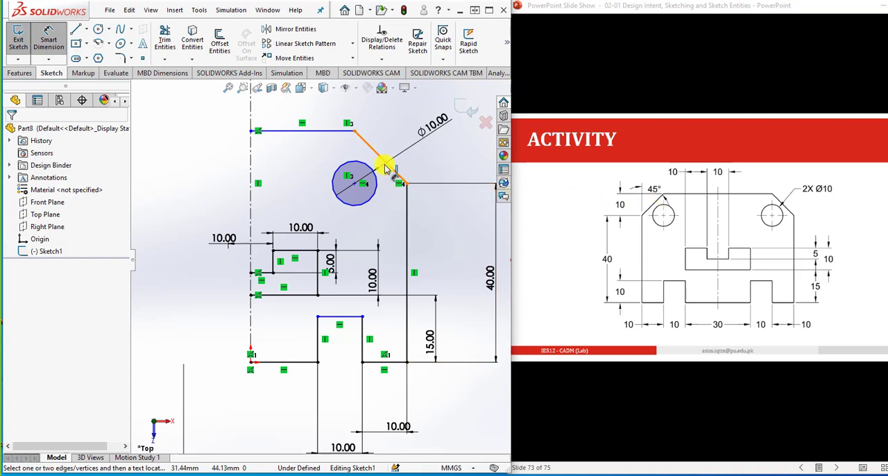
- Dimension the angle between the plate's slanted corner edge and its outer vertical edge as 45°
{"action": "left_click", "coordinate": [399, 178]}
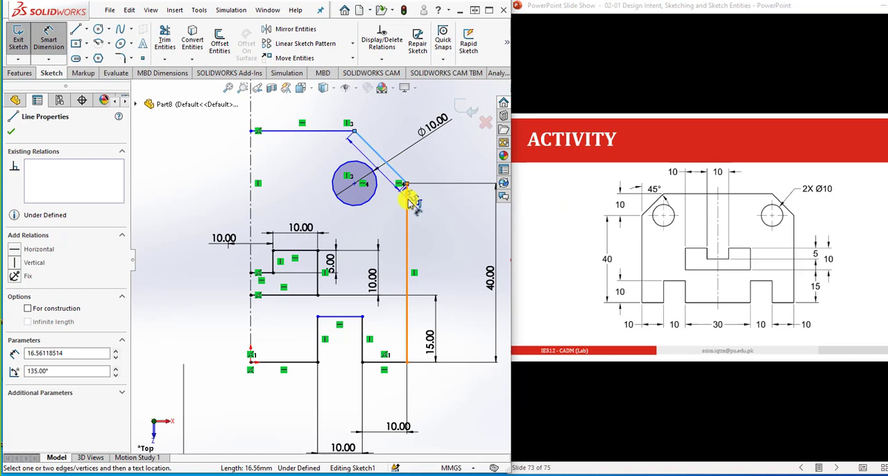
{"action": "left_click", "coordinate": [407, 192]}
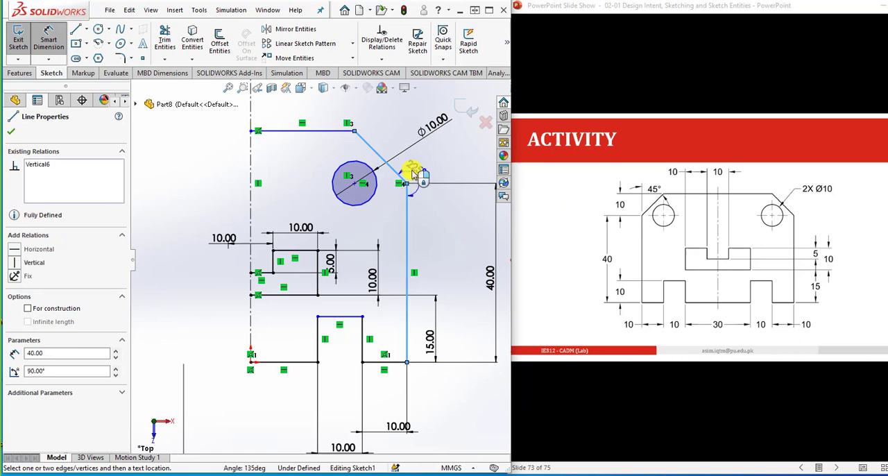
{"action": "left_click", "coordinate": [390, 142]}
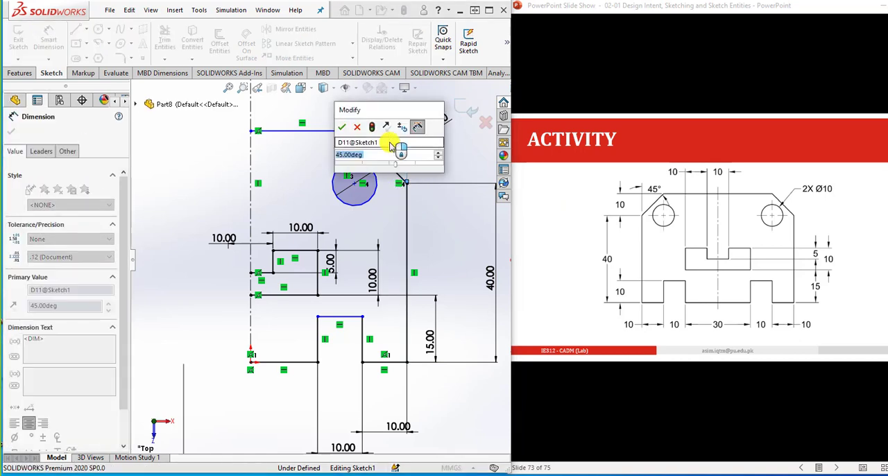
{"action": "left_click", "coordinate": [349, 128]}
{"action": "key", "text": "Escape"}
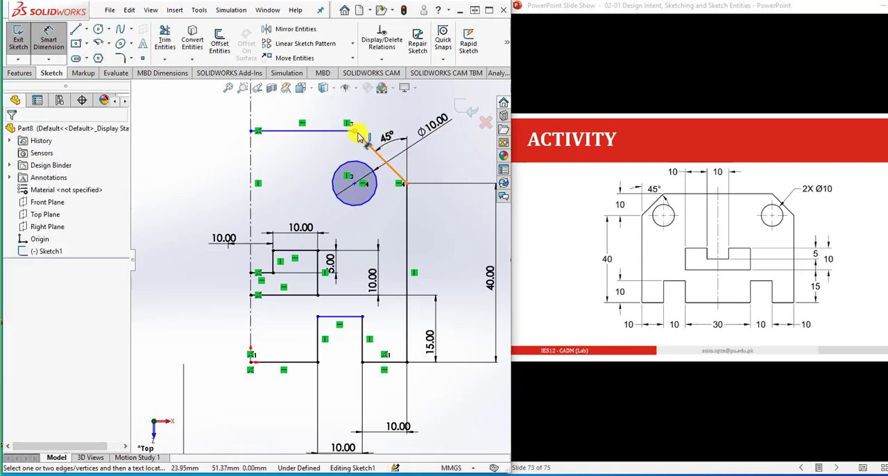
- Dimension the vertical distance between the slanted corner edge's two endpoints as 10 mm
{"action": "left_click", "coordinate": [408, 182]}
{"action": "left_click", "coordinate": [408, 183]}
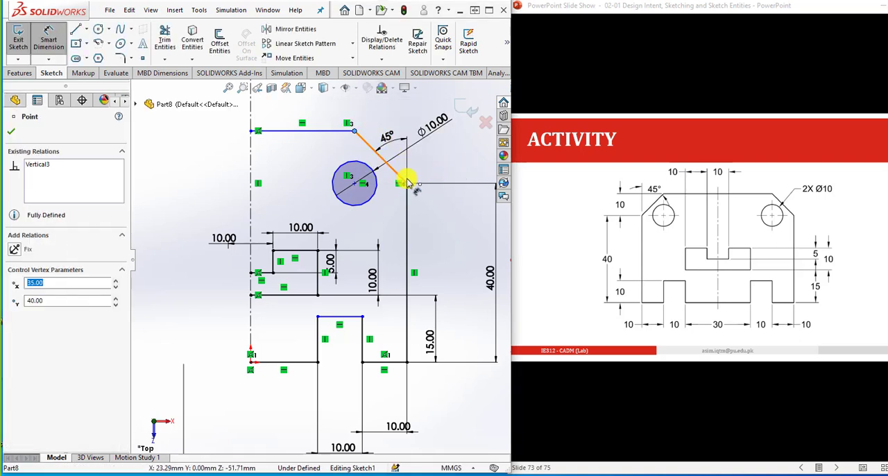
{"action": "left_click", "coordinate": [445, 164]}
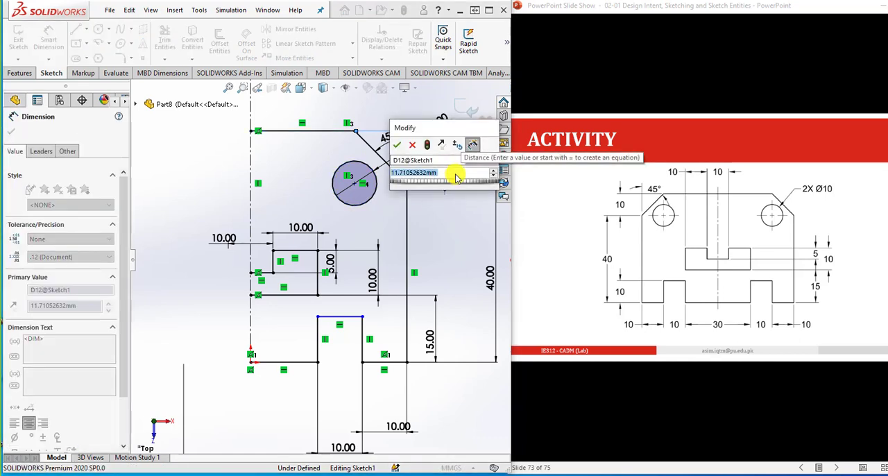
{"action": "type", "text": "10"}
{"action": "key", "text": "Return"}
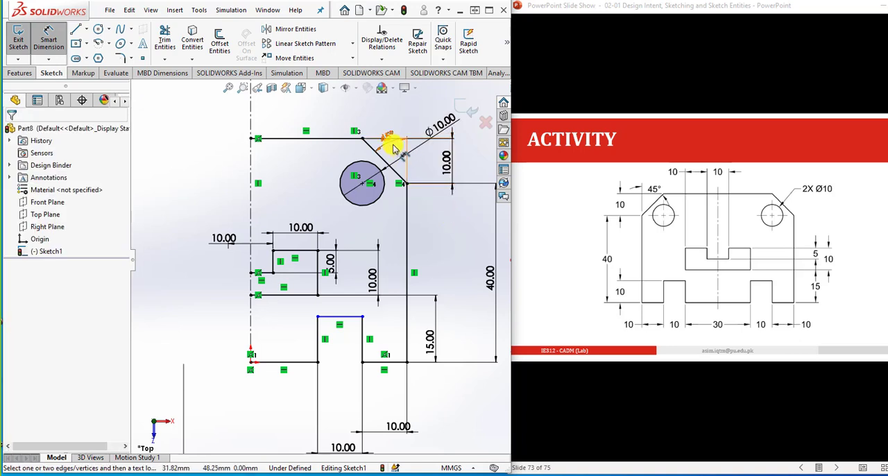
{"action": "left_click", "coordinate": [439, 230]}
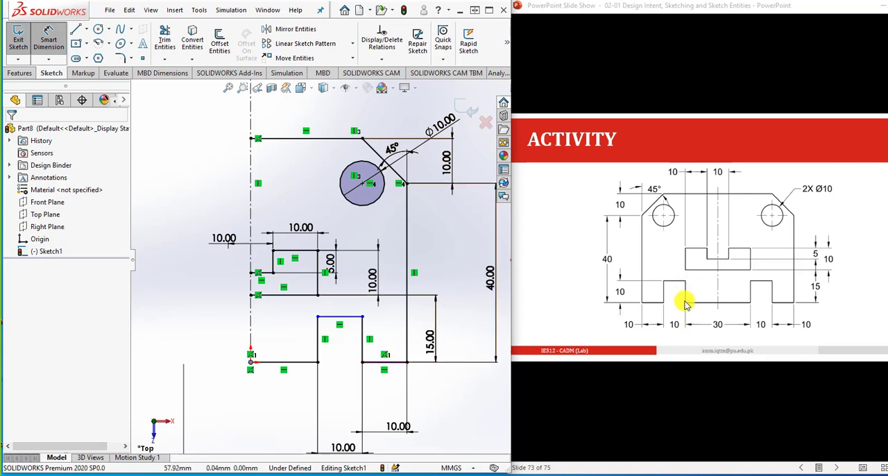
- Dimension the inner vertical edge of the bottom notch as 10 mm high
{"action": "left_click", "coordinate": [317, 341]}
{"action": "left_click", "coordinate": [293, 339]}
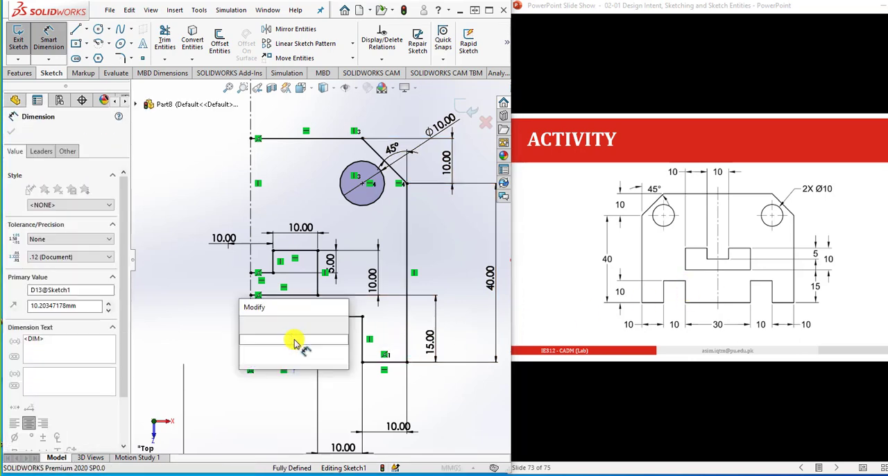
{"action": "left_click", "coordinate": [288, 352]}
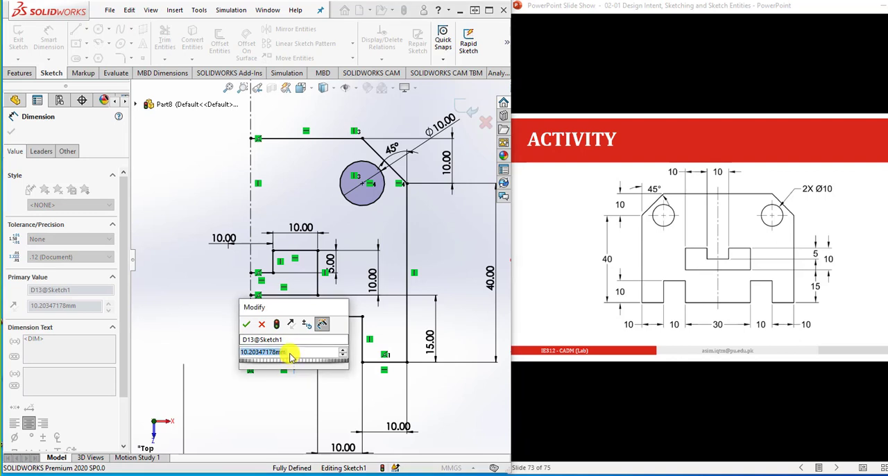
{"action": "type", "text": "10"}
{"action": "key", "text": "Return"}
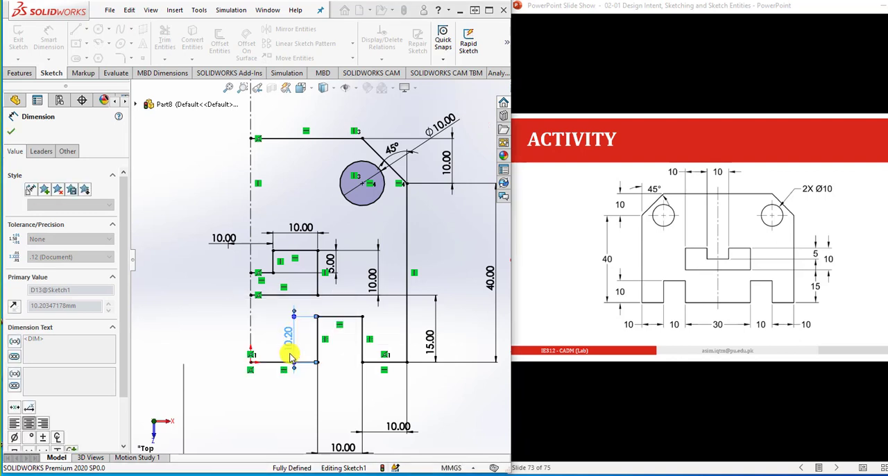
{"action": "left_click", "coordinate": [341, 385]}
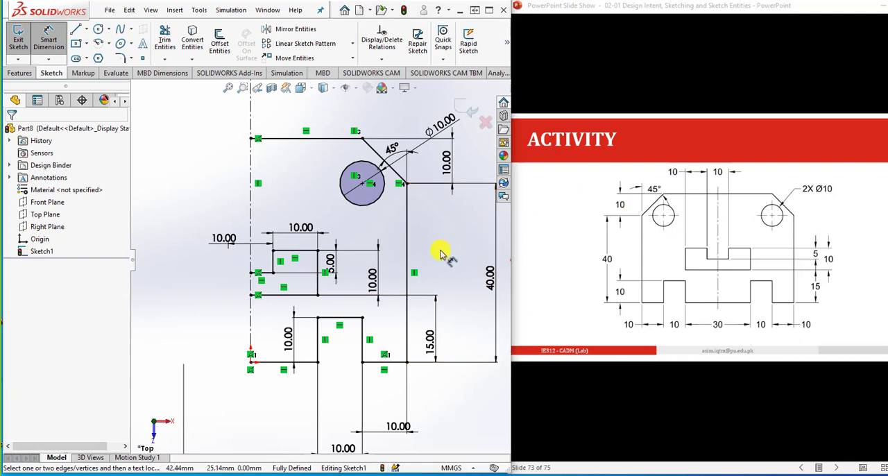
- Start Mirror Entities and select all half-profile lines and the hole circle, excluding the centerline, with Copy enabled
{"action": "scroll", "coordinate": [399, 299], "scroll_direction": "up", "scroll_amount": 2}
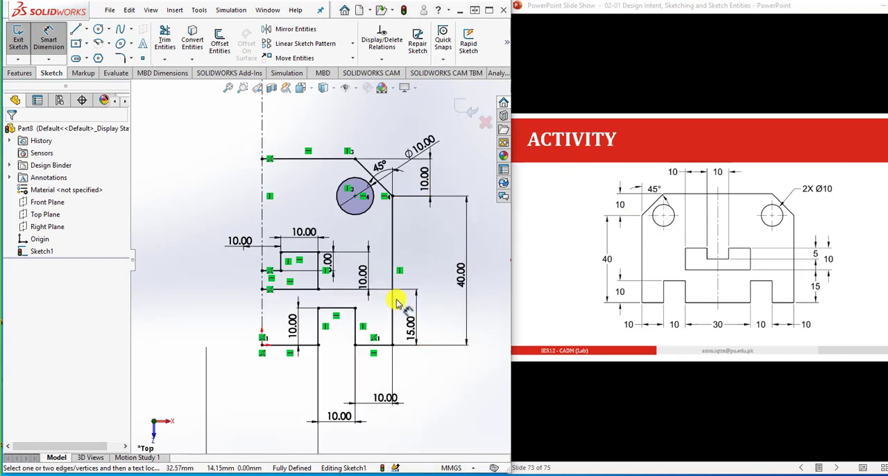
{"action": "scroll", "coordinate": [198, 291], "scroll_direction": "down", "scroll_amount": 3}
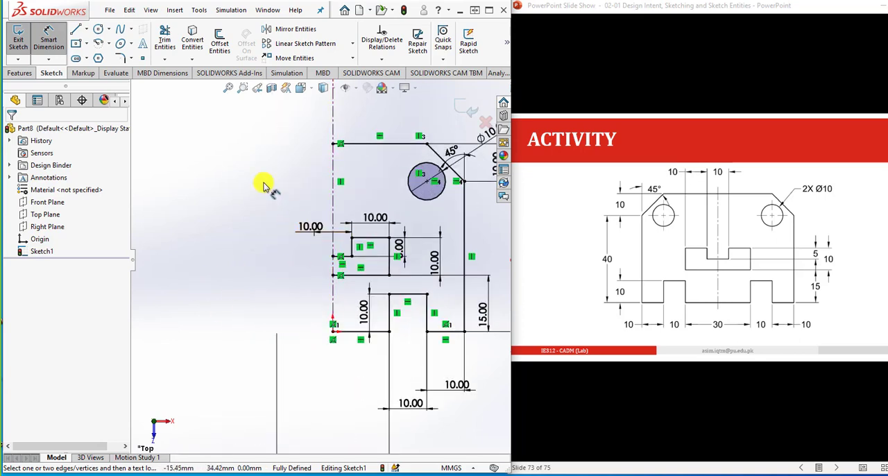
{"action": "left_click", "coordinate": [282, 32]}
{"action": "right_click", "coordinate": [279, 45]}
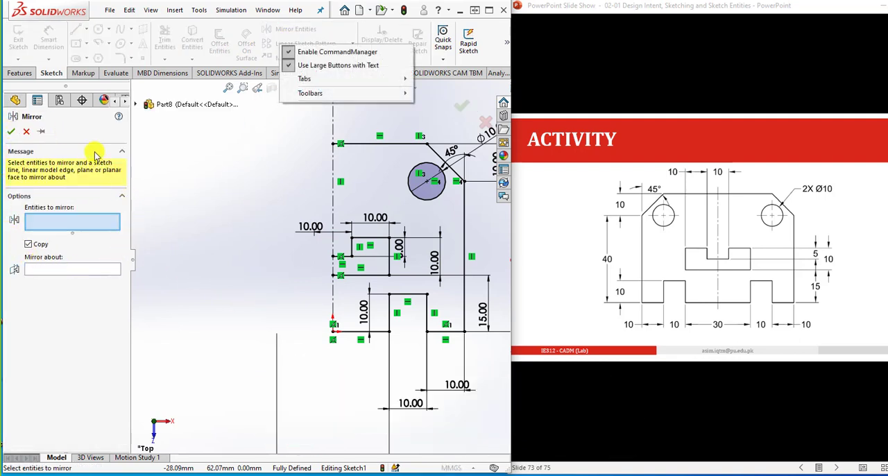
{"action": "left_click", "coordinate": [238, 205]}
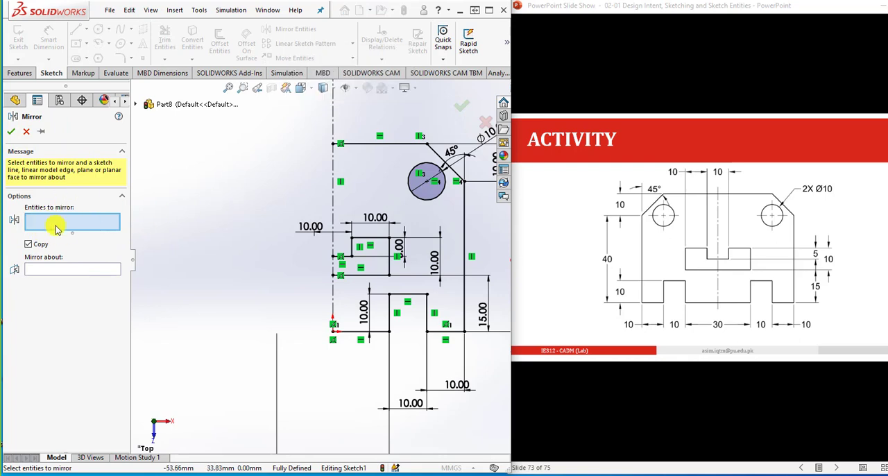
{"action": "scroll", "coordinate": [305, 288], "scroll_direction": "up", "scroll_amount": 1}
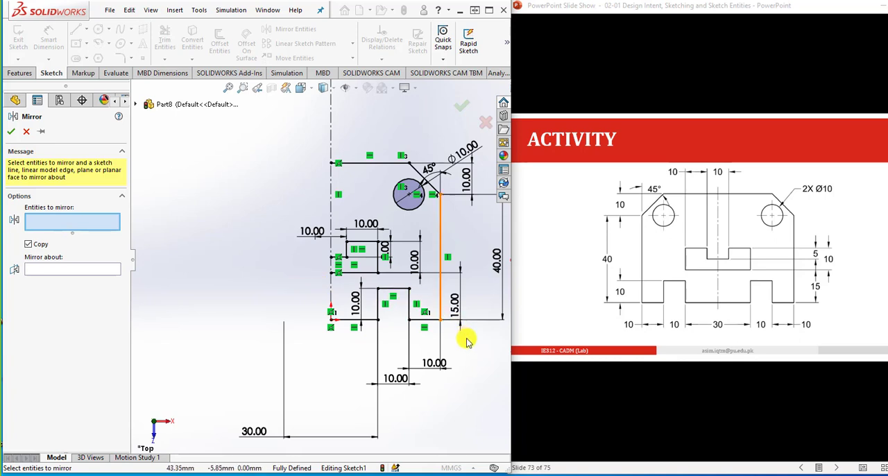
{"action": "scroll", "coordinate": [467, 340], "scroll_direction": "down", "scroll_amount": 1}
{"action": "mouse_move", "coordinate": [452, 338]}
{"action": "left_mouse_down"}
{"action": "mouse_move", "coordinate": [341, 200]}
{"action": "mouse_move", "coordinate": [253, 122]}
{"action": "left_mouse_up"}
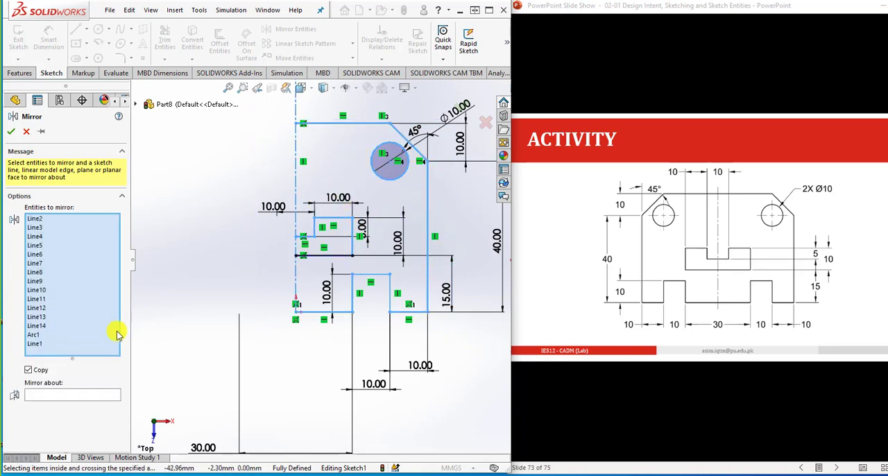
{"action": "left_click", "coordinate": [295, 189]}
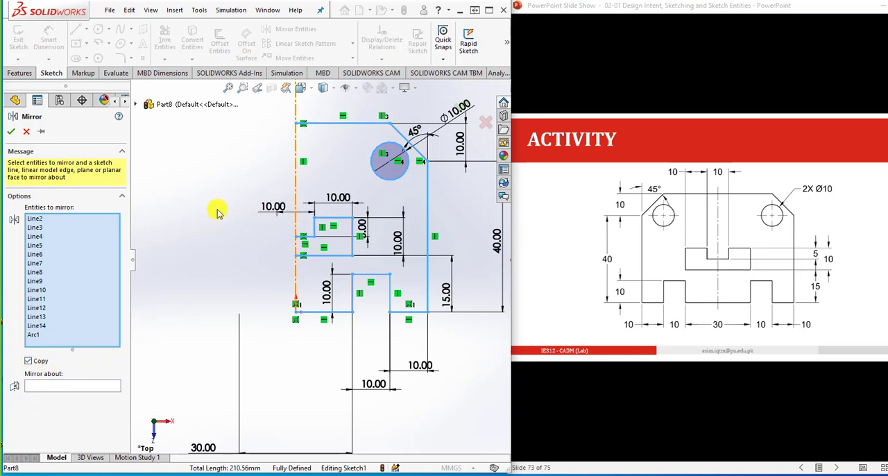
{"action": "left_click", "coordinate": [29, 361]}
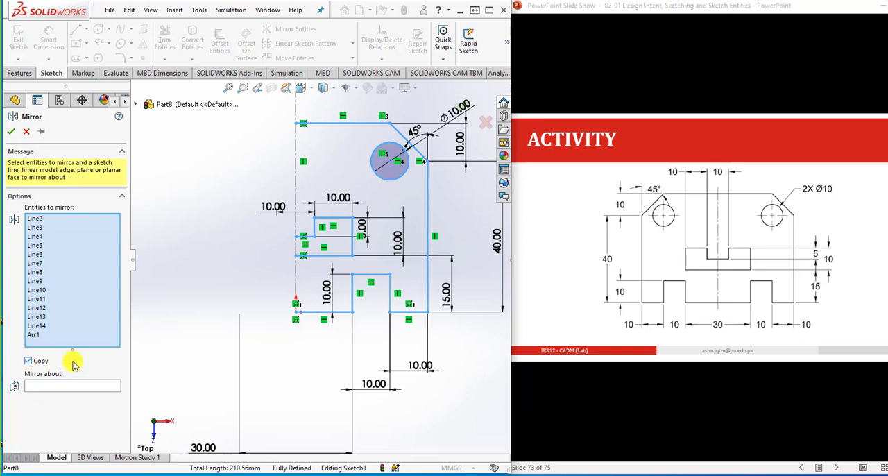
- Set the vertical centerline as the mirror axis and mirror the selected half-profile to complete the plate sketch
{"action": "left_click", "coordinate": [69, 386]}
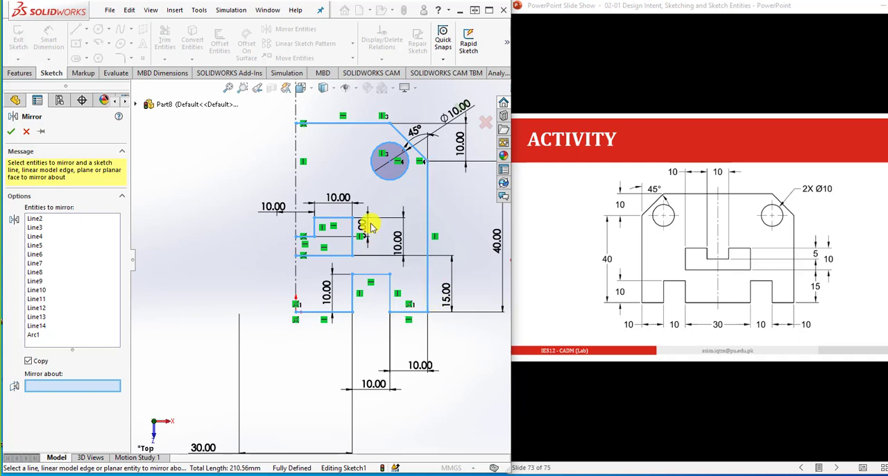
{"action": "left_click", "coordinate": [297, 275]}
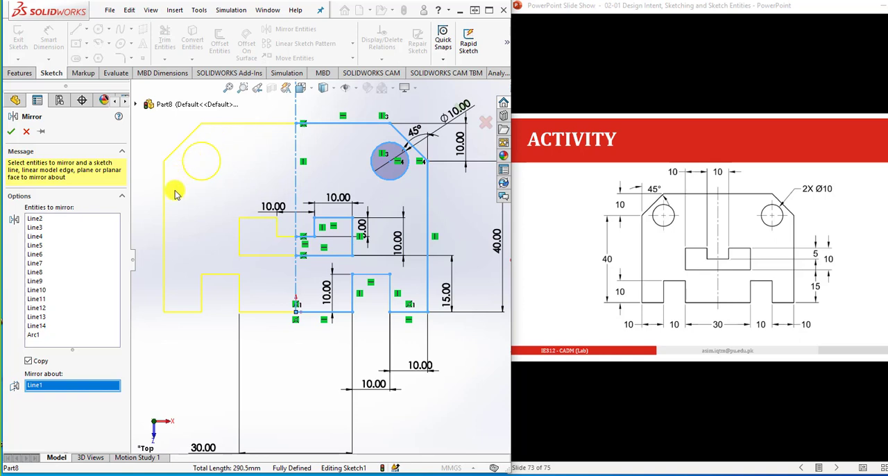
{"action": "scroll", "coordinate": [288, 358], "scroll_direction": "up", "scroll_amount": 2}
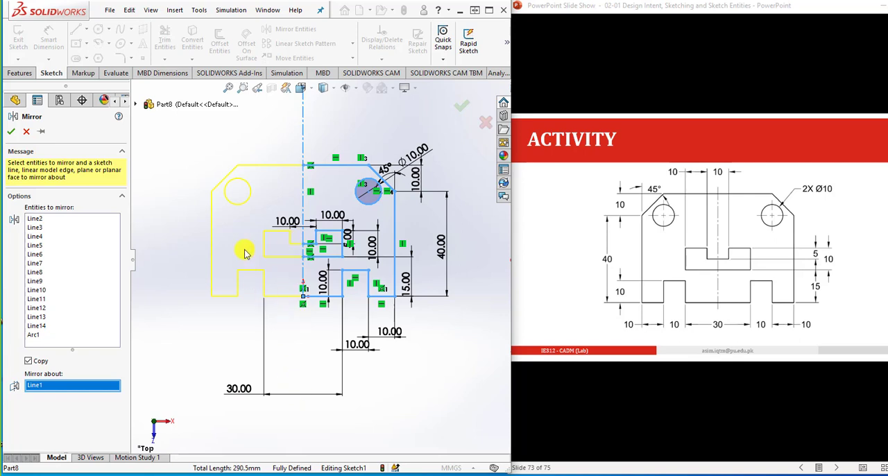
{"action": "left_click", "coordinate": [11, 132]}
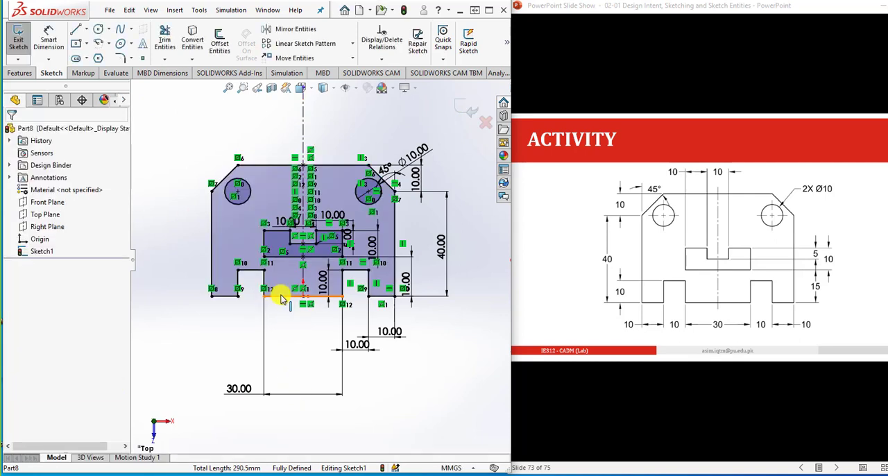
- Extrude the completed plate sketch as a boss with a blind depth of 10 mm
{"action": "key", "text": "f"}
{"action": "scroll", "coordinate": [354, 290], "scroll_direction": "down", "scroll_amount": 1}
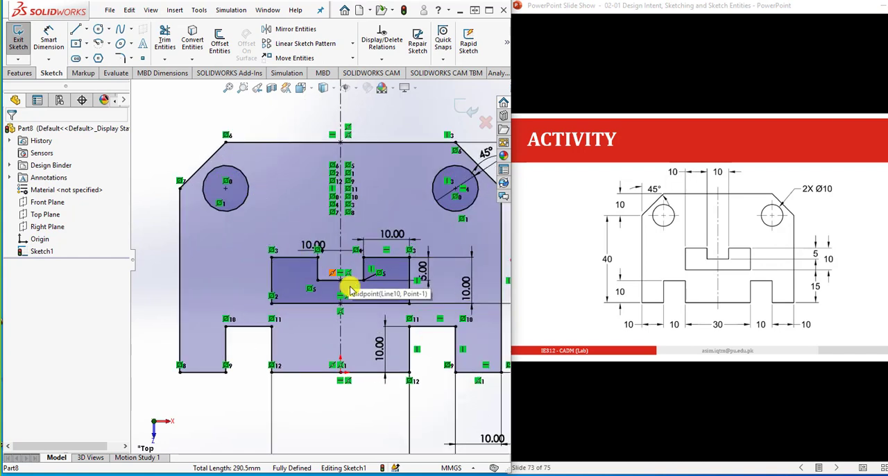
{"action": "scroll", "coordinate": [364, 324], "scroll_direction": "up", "scroll_amount": 1}
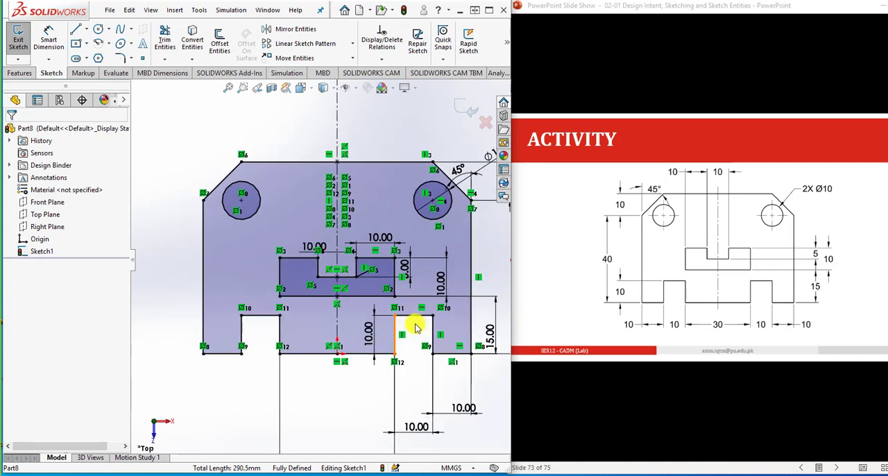
{"action": "scroll", "coordinate": [415, 327], "scroll_direction": "up", "scroll_amount": 1}
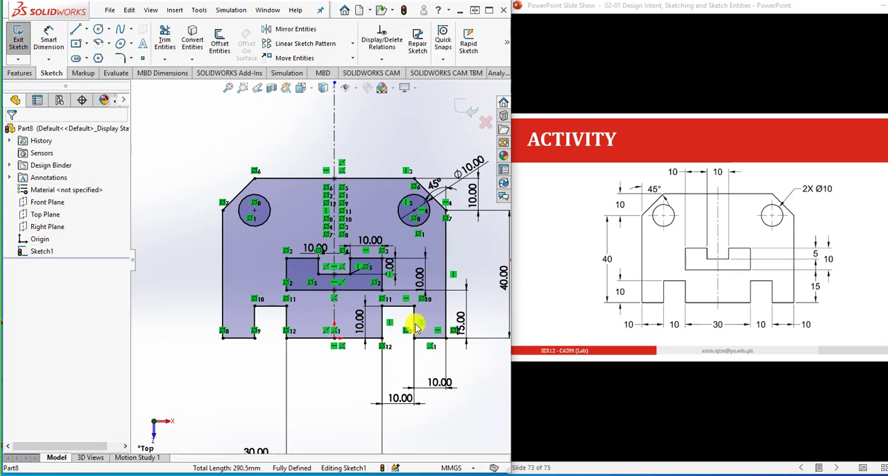
{"action": "scroll", "coordinate": [415, 328], "scroll_direction": "down", "scroll_amount": 1}
{"action": "left_click", "coordinate": [19, 73]}
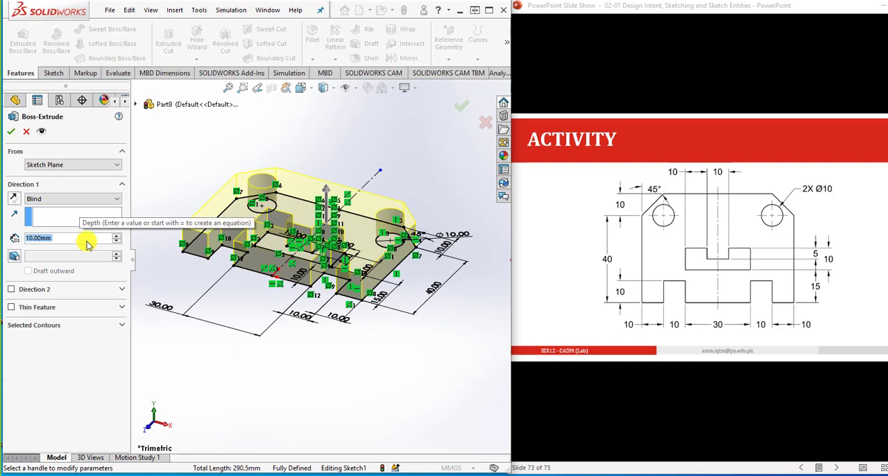
{"action": "left_click", "coordinate": [11, 131]}
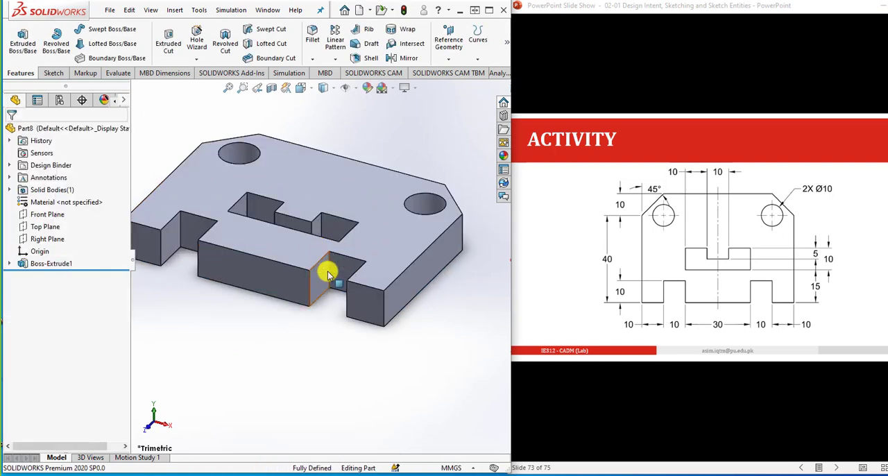
{"action": "scroll", "coordinate": [327, 270], "scroll_direction": "up", "scroll_amount": 1}
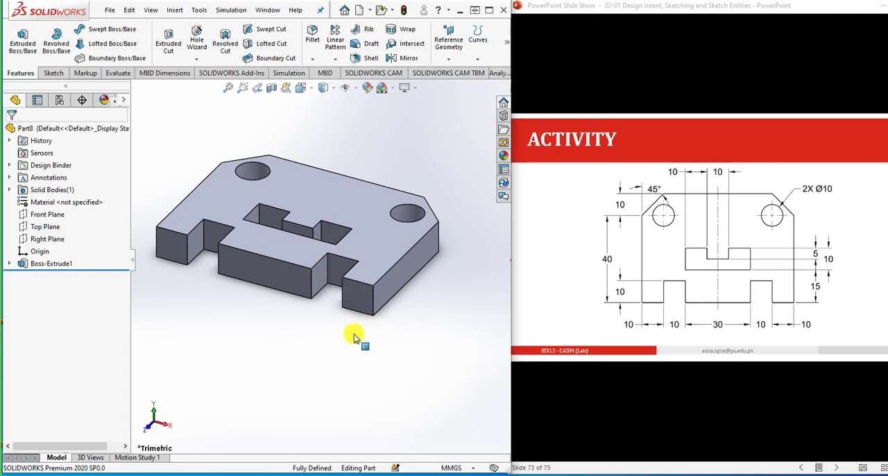